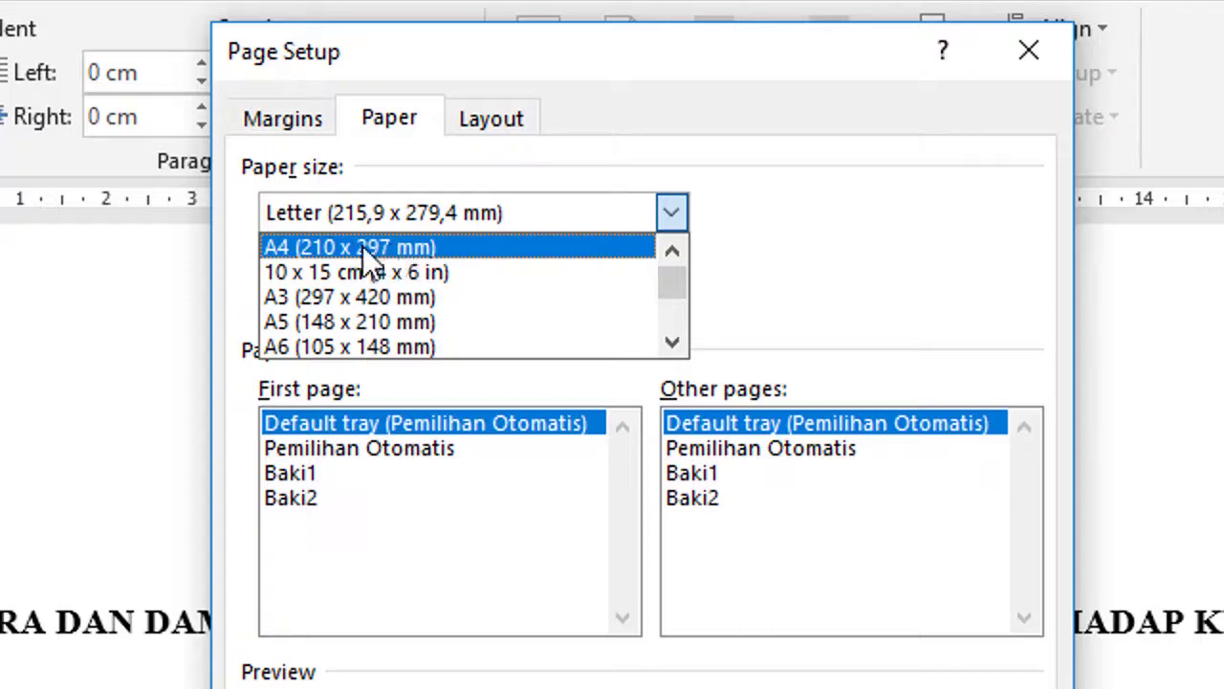
Step through the Paper size list toward A4, which still shows Letter.
key("Down")
key("Down")
key("Down")
key("Down")
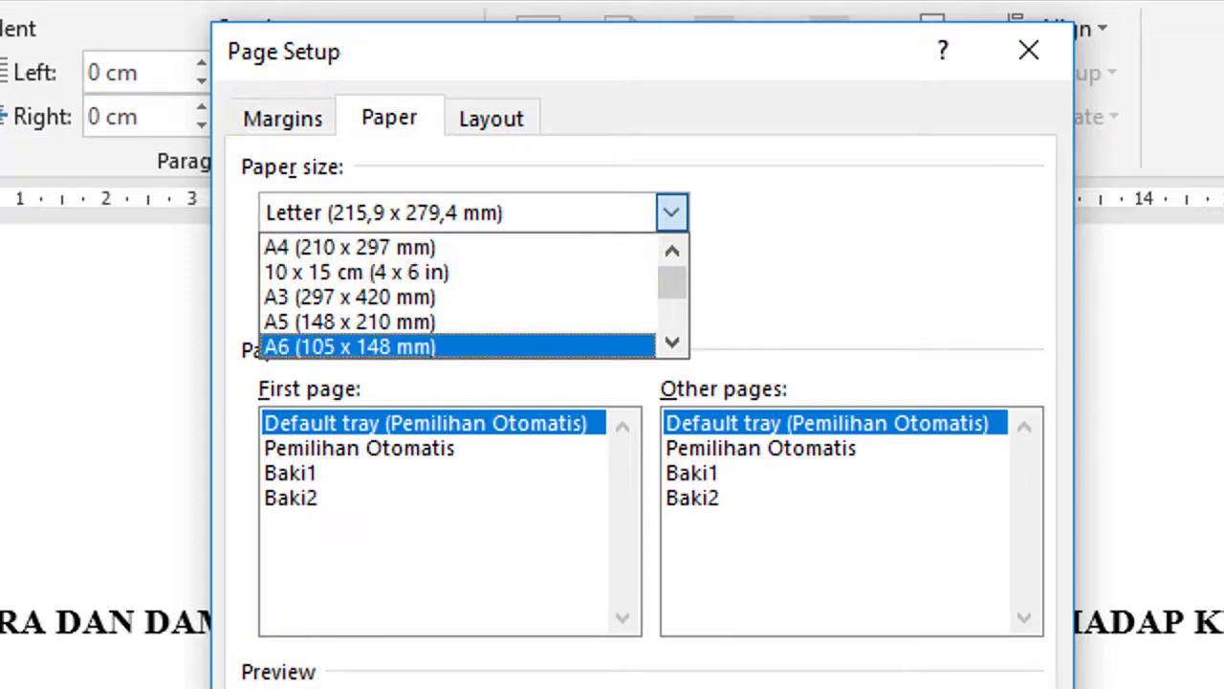
Replace the 2,54 cm margins with Top 4, Left 4, Bottom 3, Right 3 cm.
left_click(284, 119)
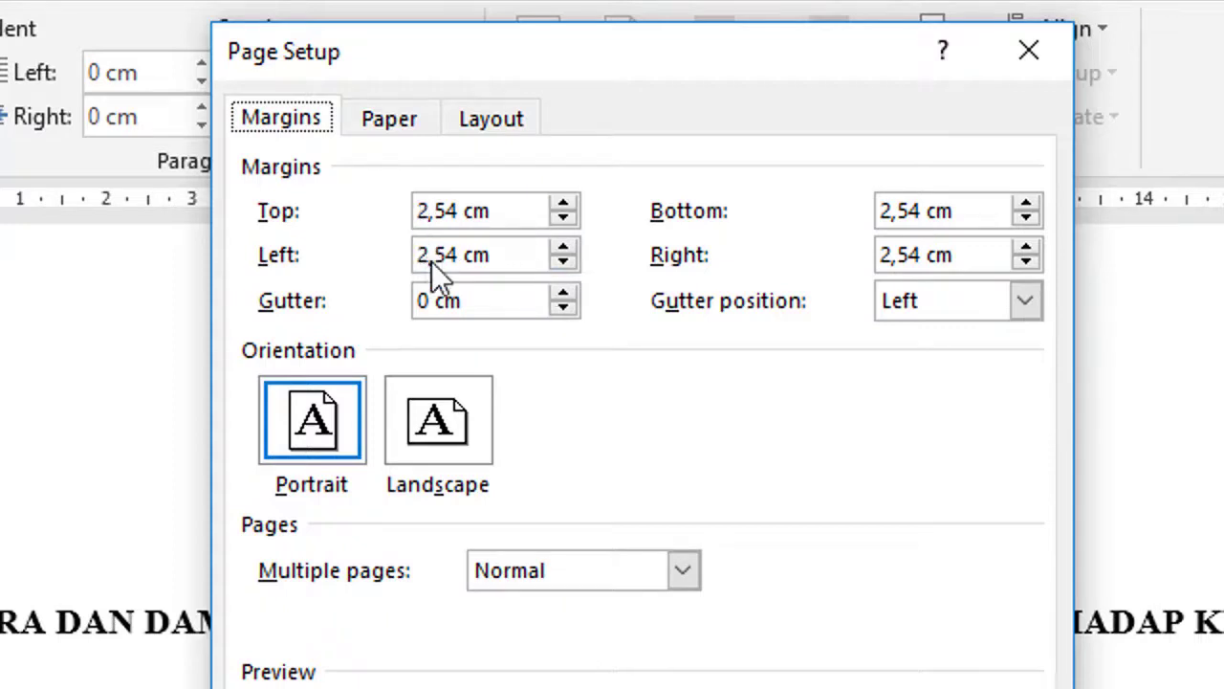
left_click(418, 211)
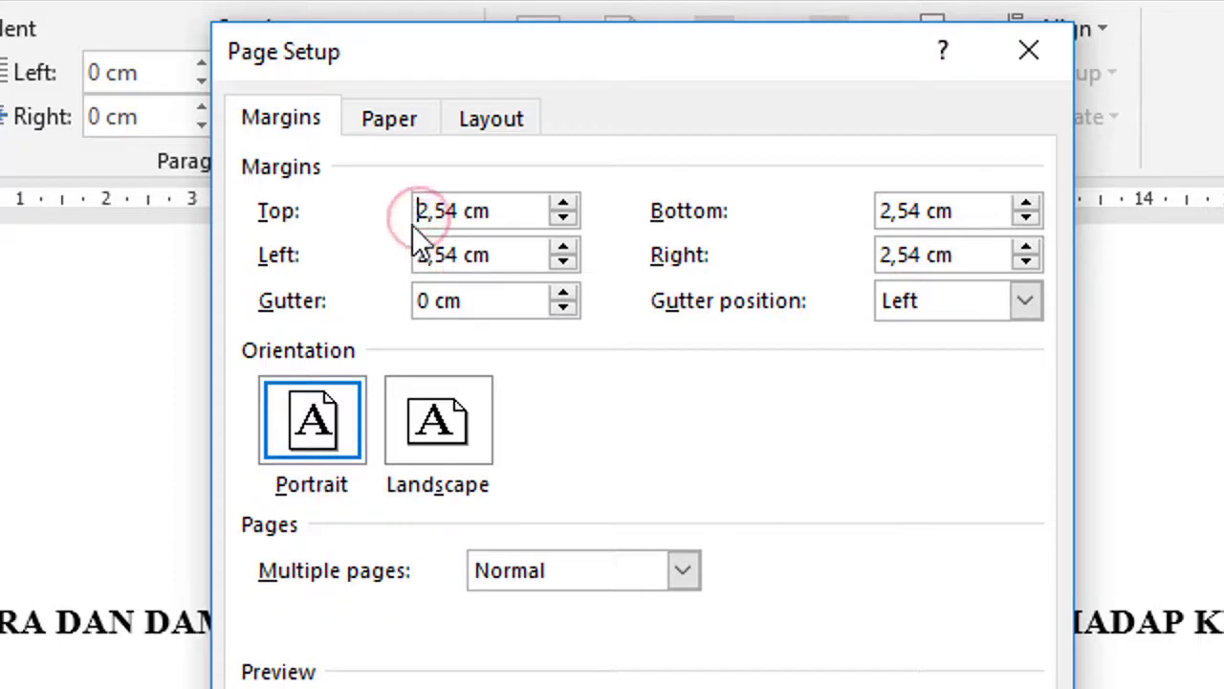
left_click_drag(459, 210, 413, 212)
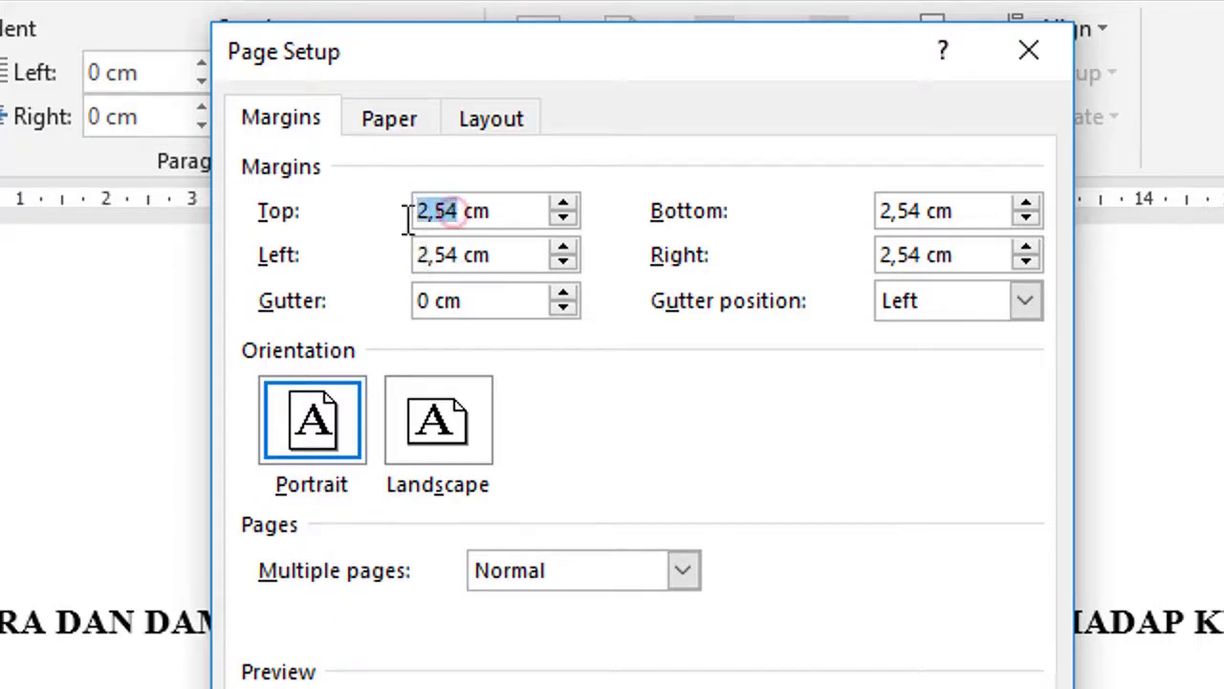
type("4")
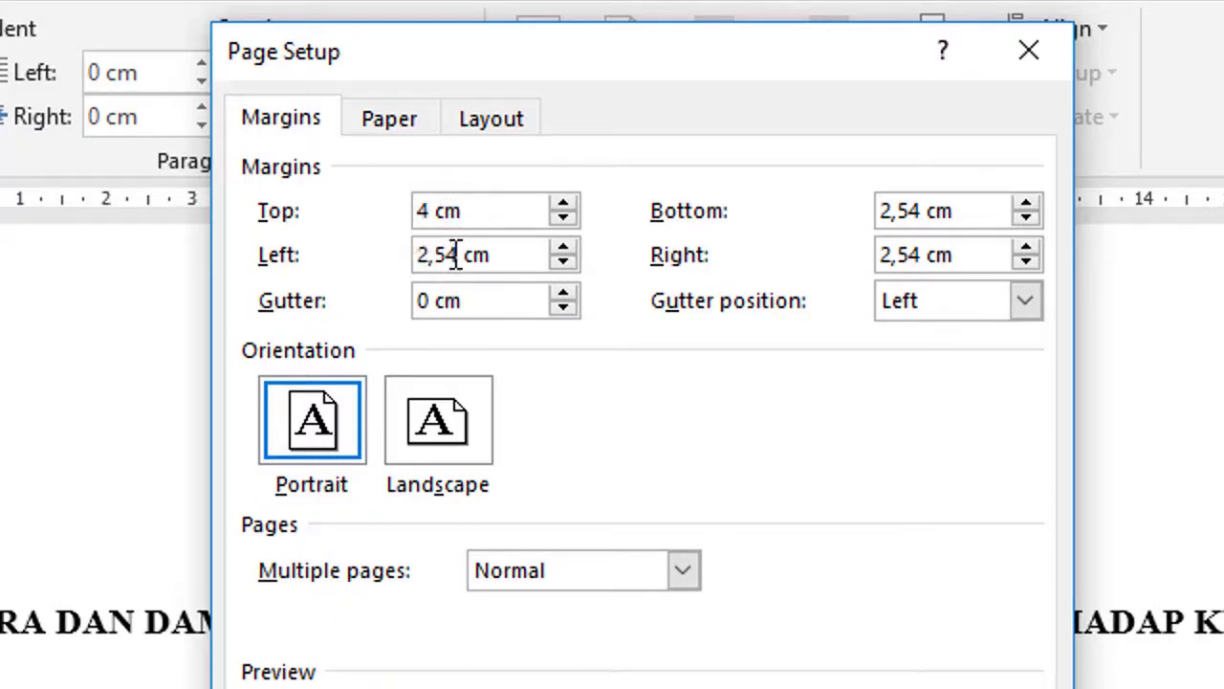
left_click_drag(458, 254, 383, 261)
type("4")
left_click_drag(920, 210, 884, 214)
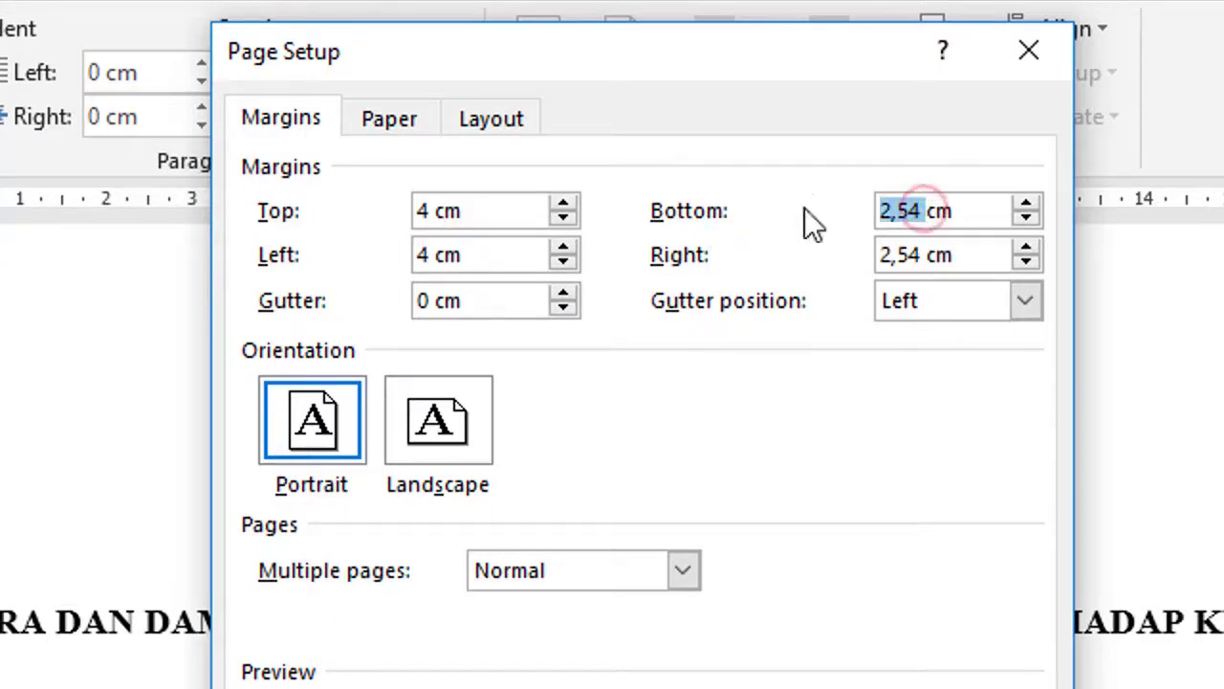
type("3")
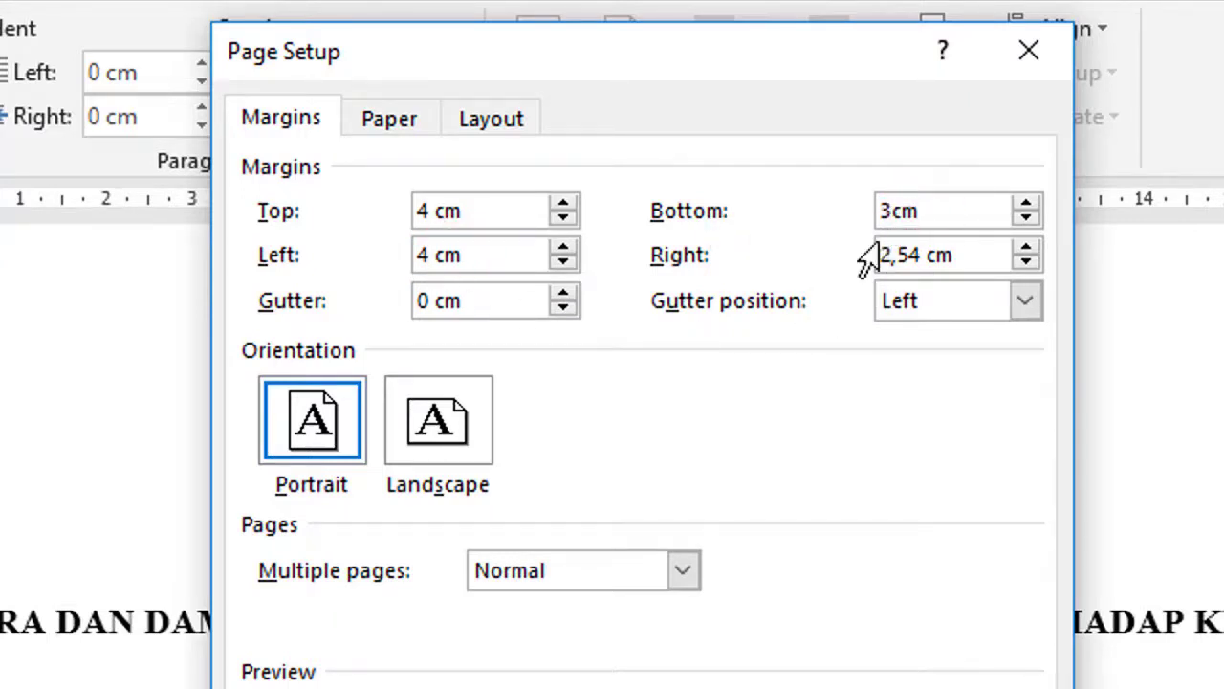
left_click_drag(921, 254, 880, 254)
type("3")
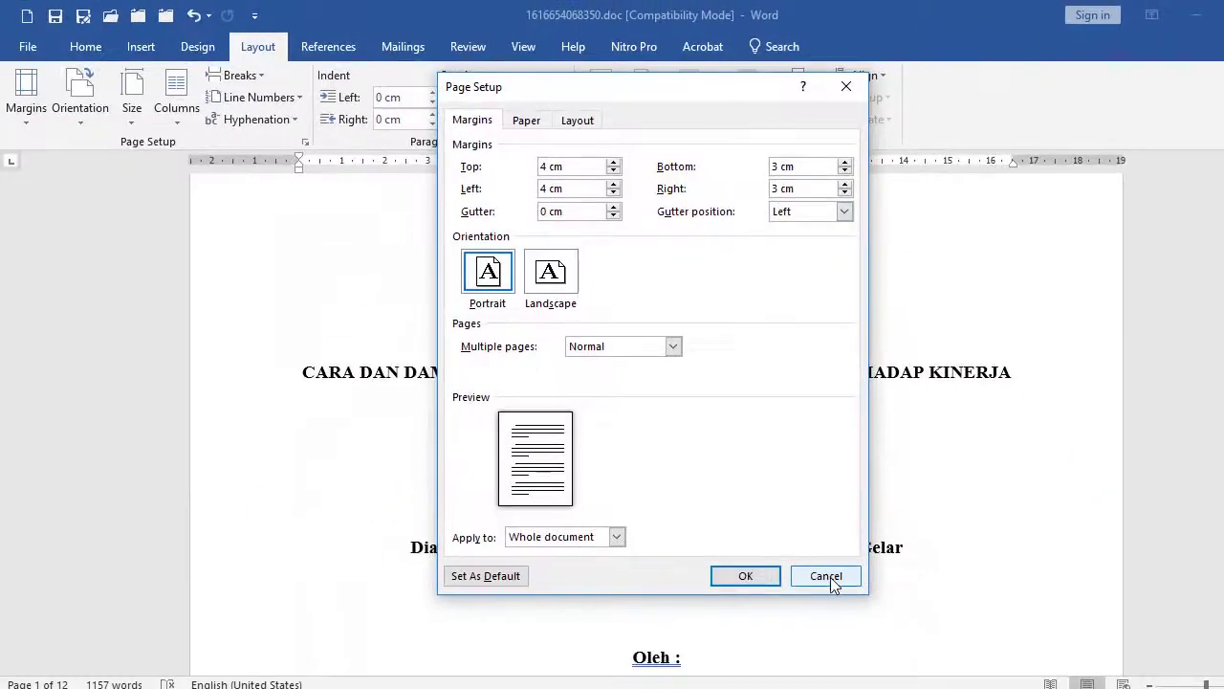
Cancel Page Setup without applying the margins and scroll down to the HALAMAN PERSETUJUAN page.
left_click(826, 577)
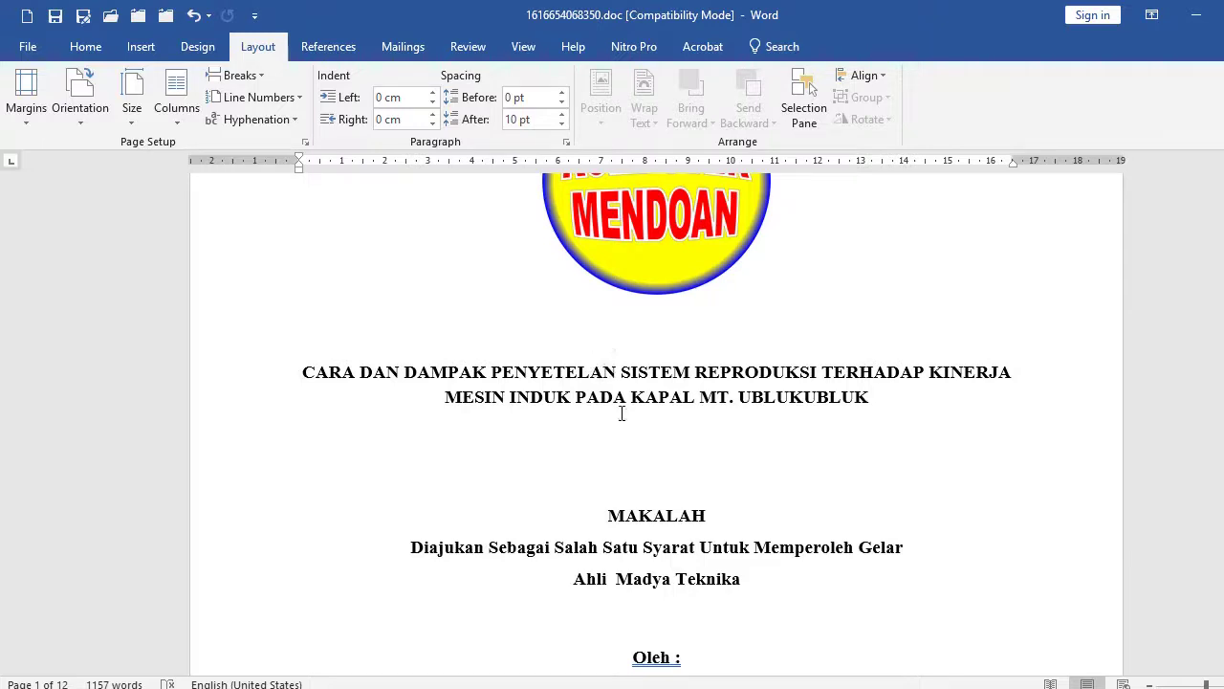
left_click(621, 403)
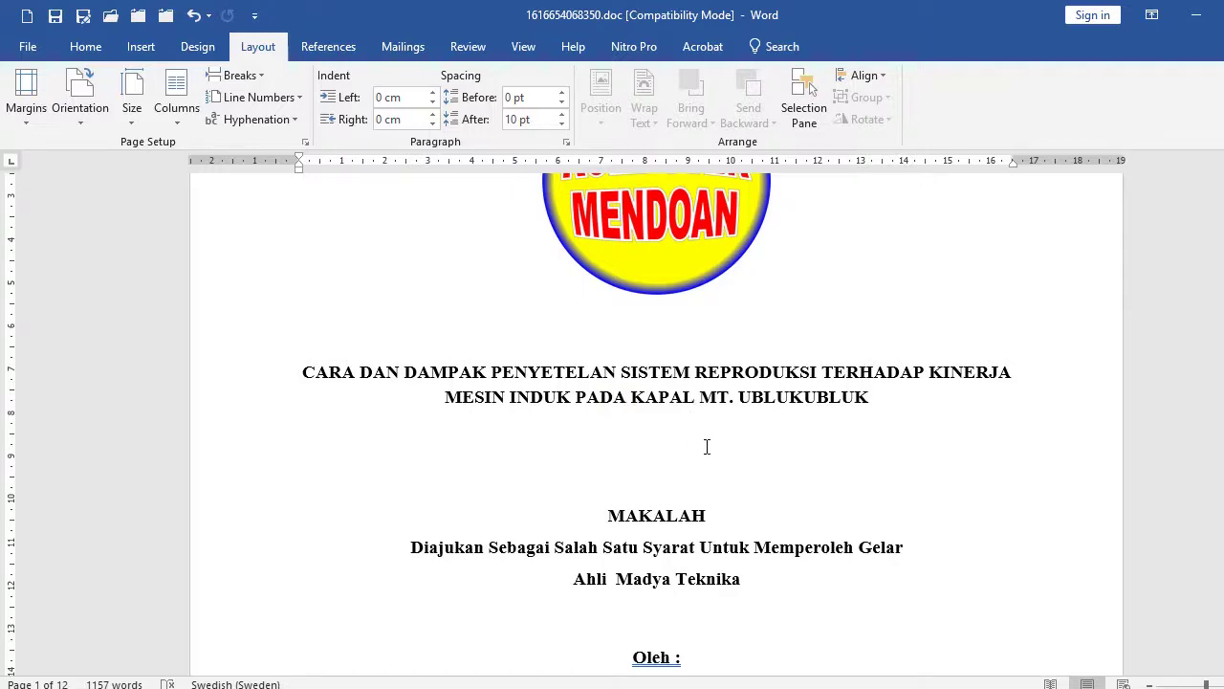
scroll(707, 447, "down", 5)
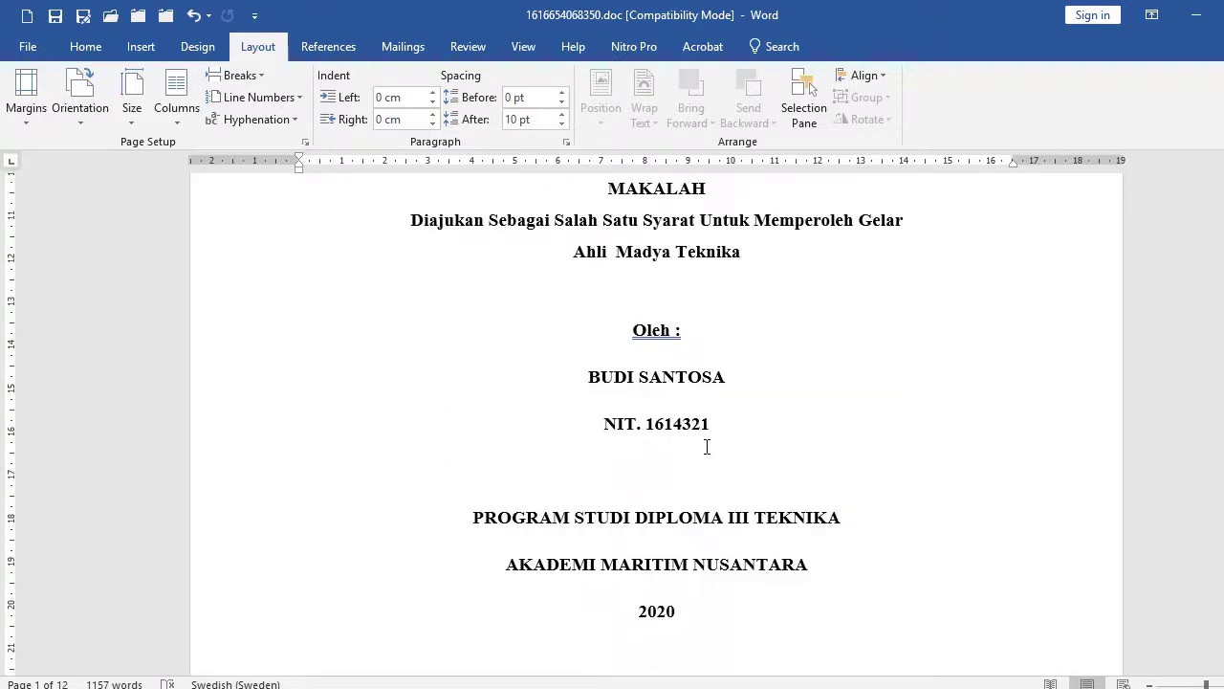
scroll(707, 447, "down", 10)
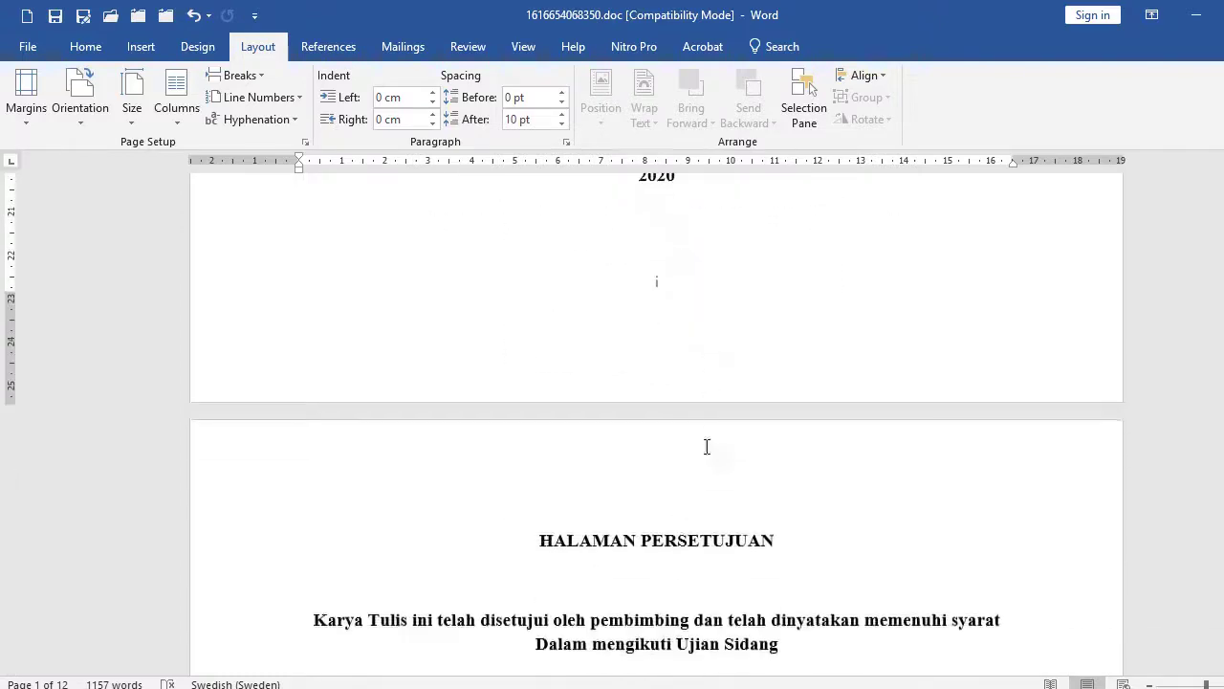
scroll(707, 446, "down", 3)
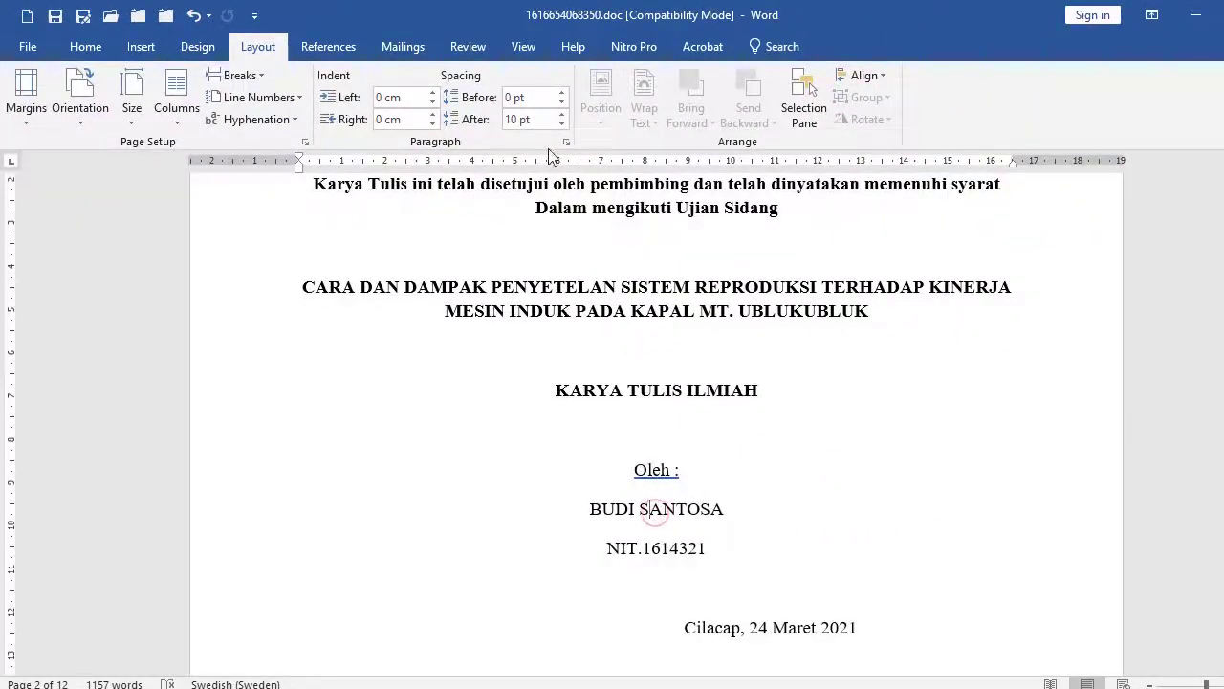
Check the Paragraph dialog without changes, then scroll down to page 4.
left_click(566, 144)
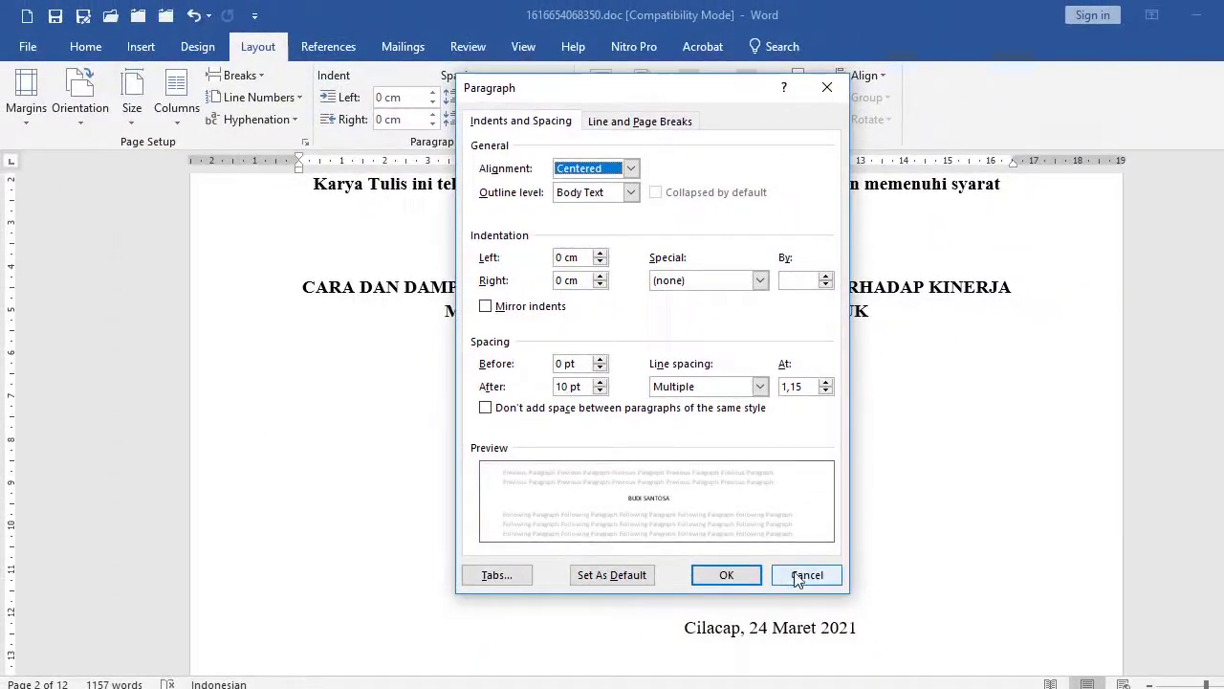
left_click(806, 575)
scroll(583, 426, "down", 10)
scroll(580, 425, "down", 15)
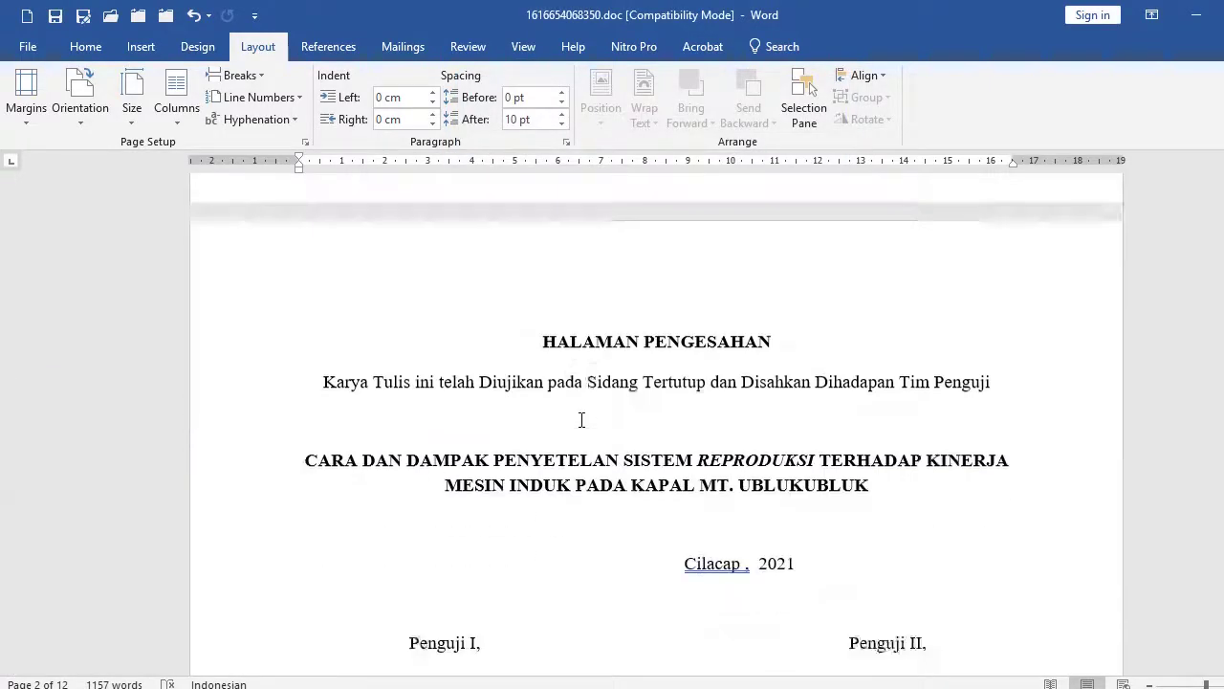
scroll(584, 426, "down", 6)
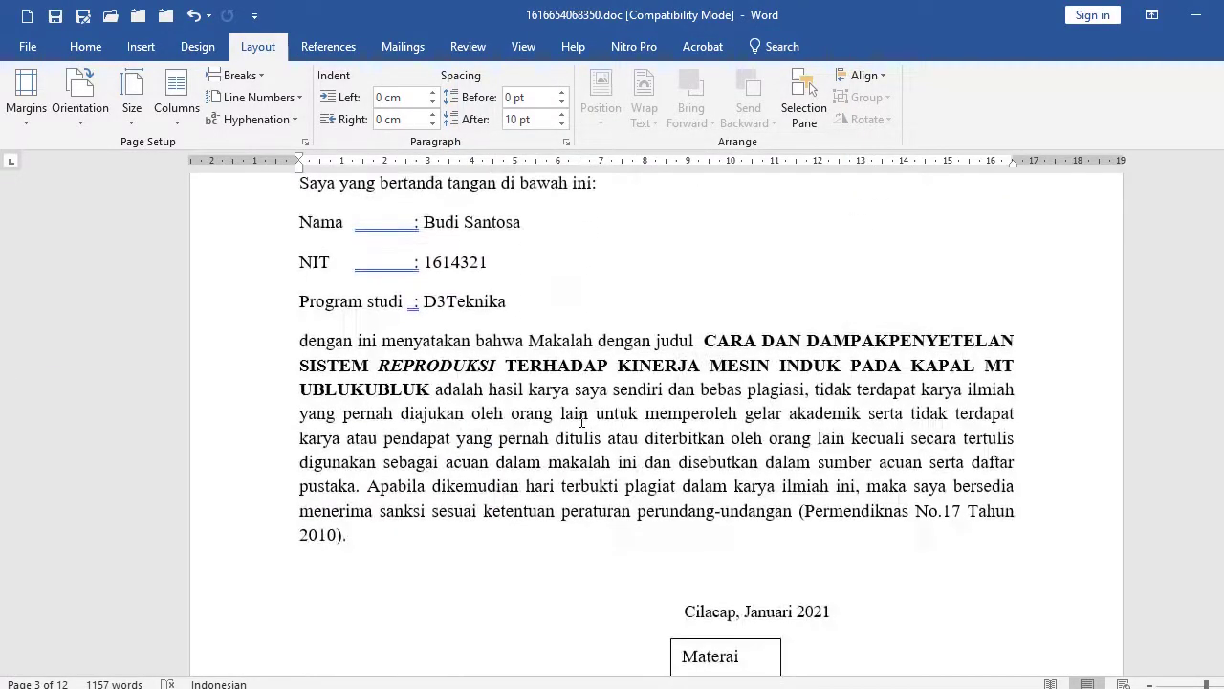
scroll(552, 485, "up", 2)
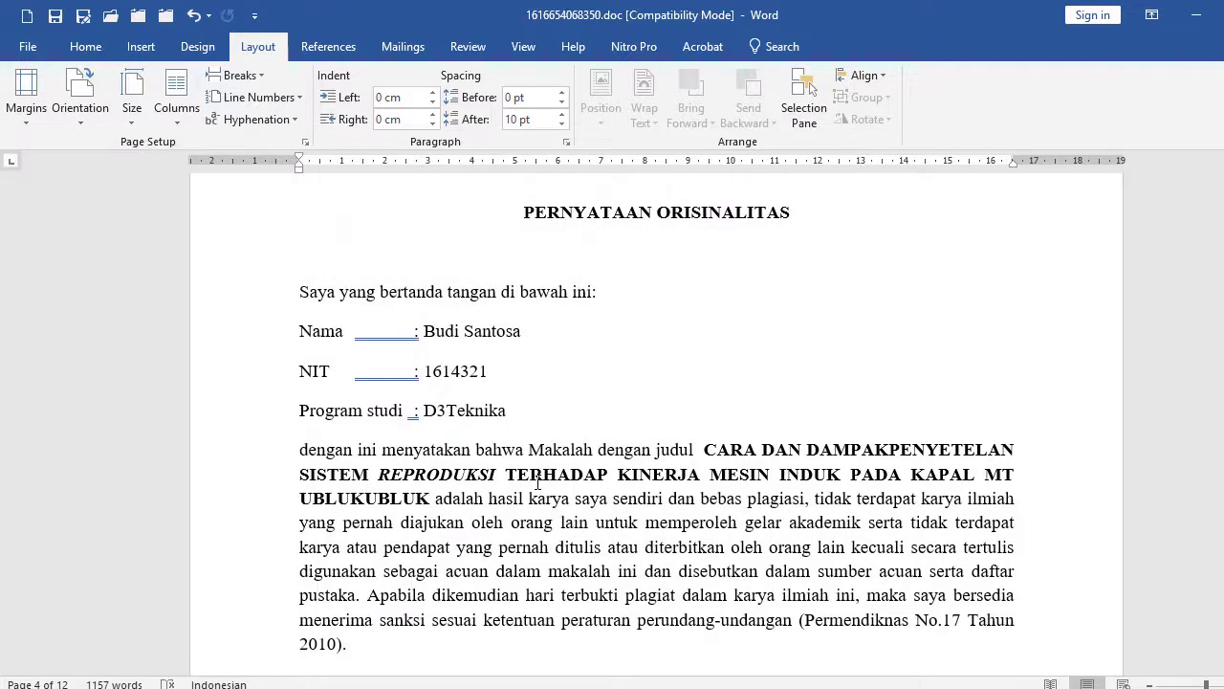
Select the student detail lines of PERNYATAAN ORISINALITAS, then place the cursor in the statement paragraph.
left_click(525, 416)
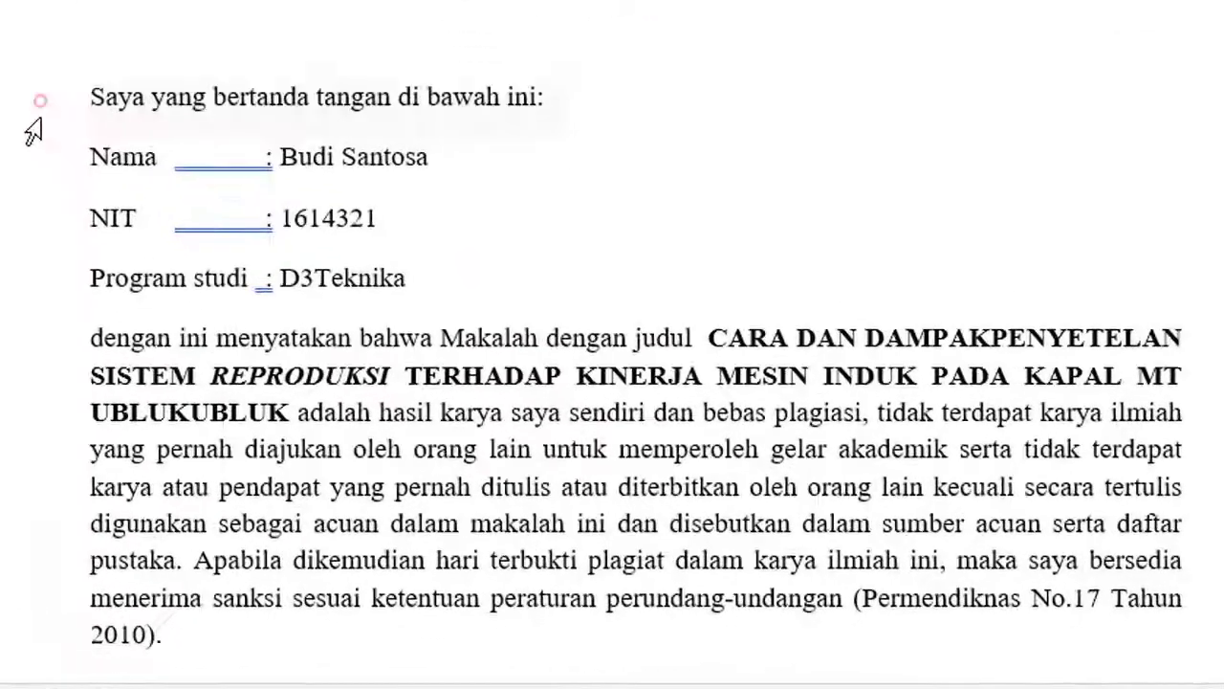
left_click_drag(267, 294, 266, 407)
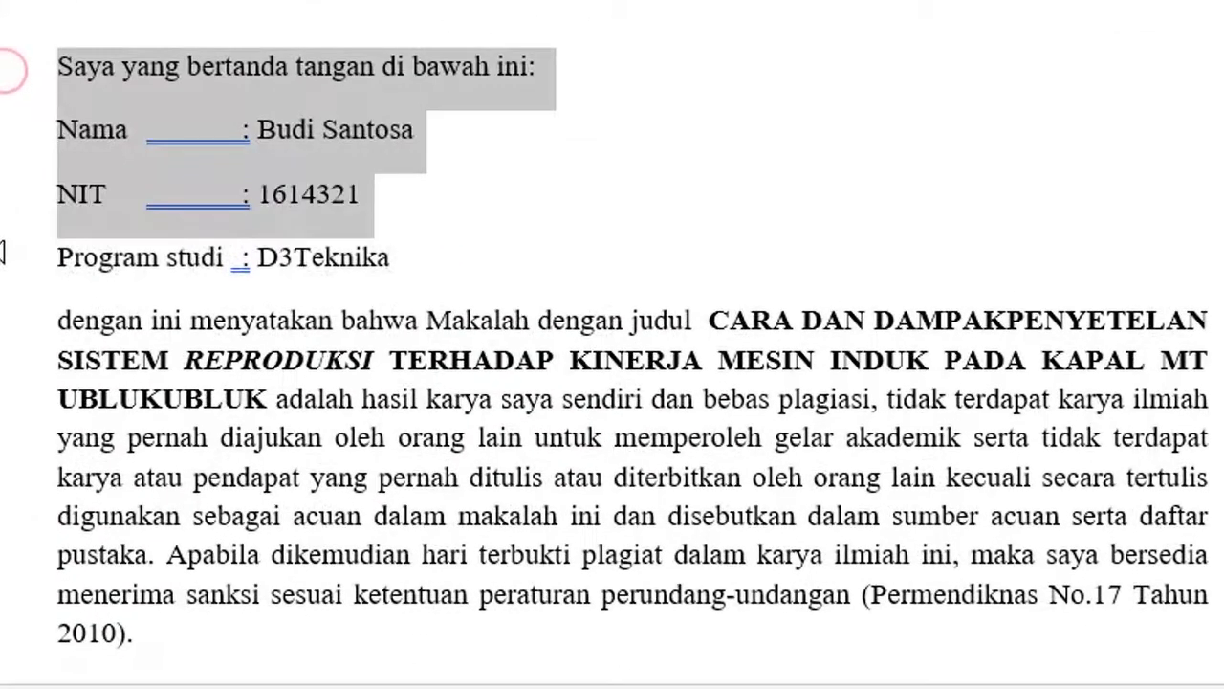
left_click_drag(2, 252, 2, 257)
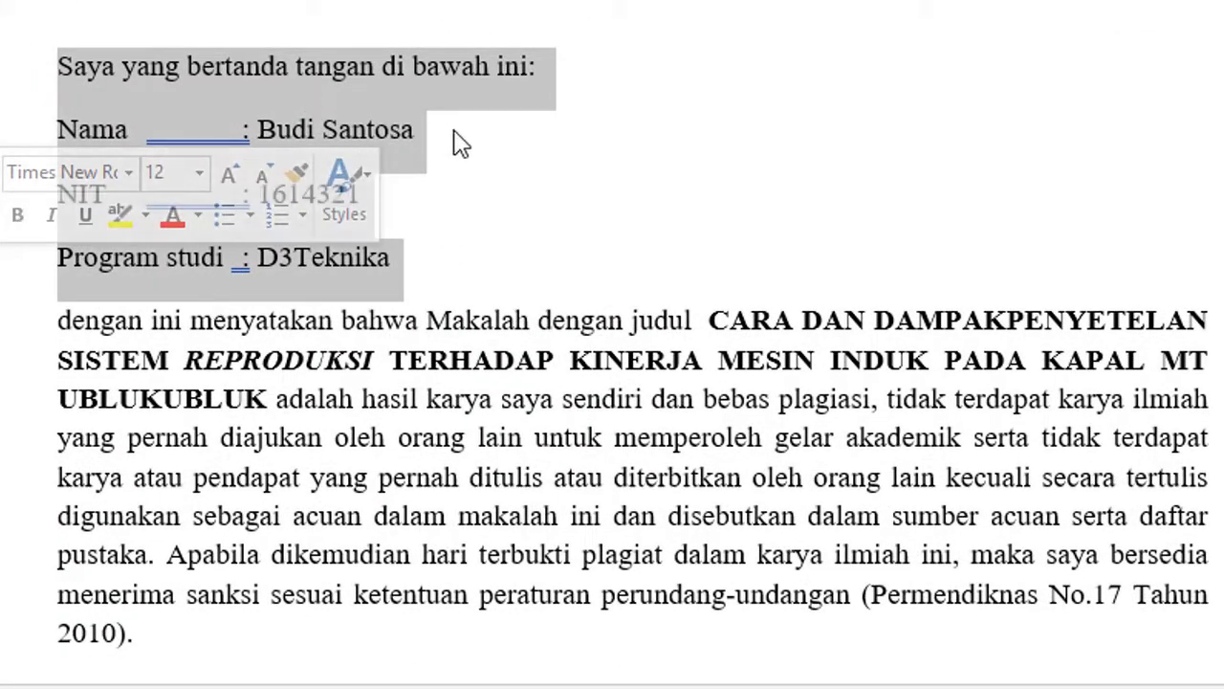
left_click(332, 447)
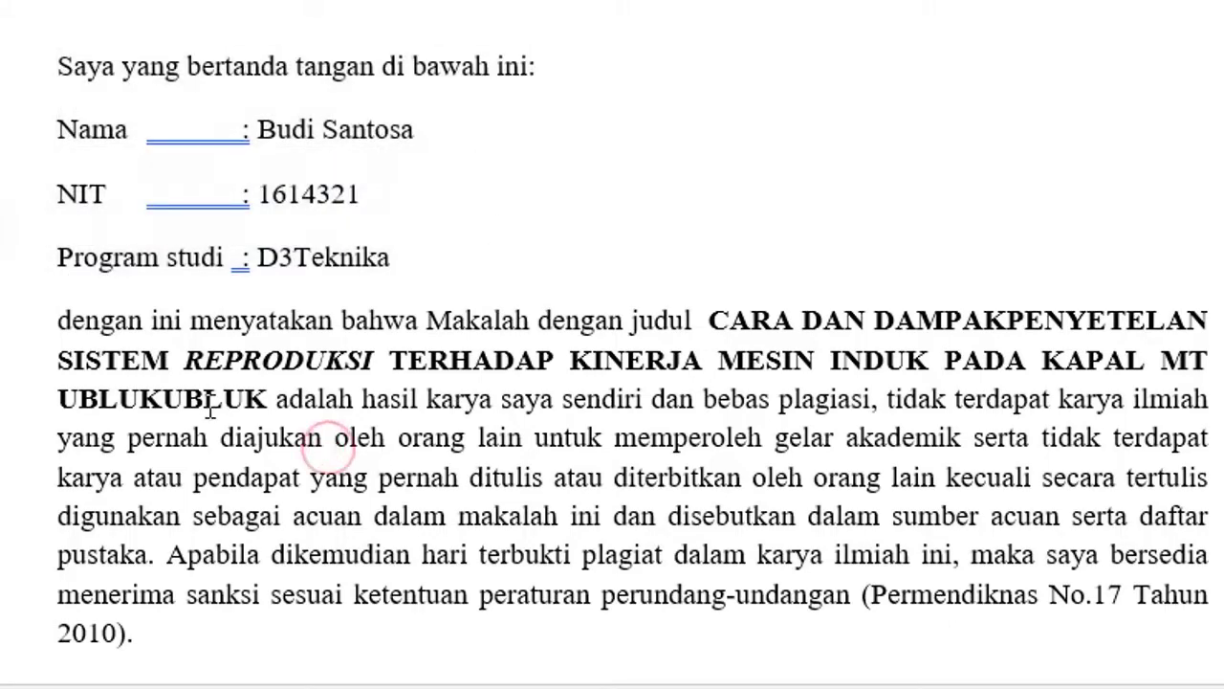
scroll(209, 407, "down", 2)
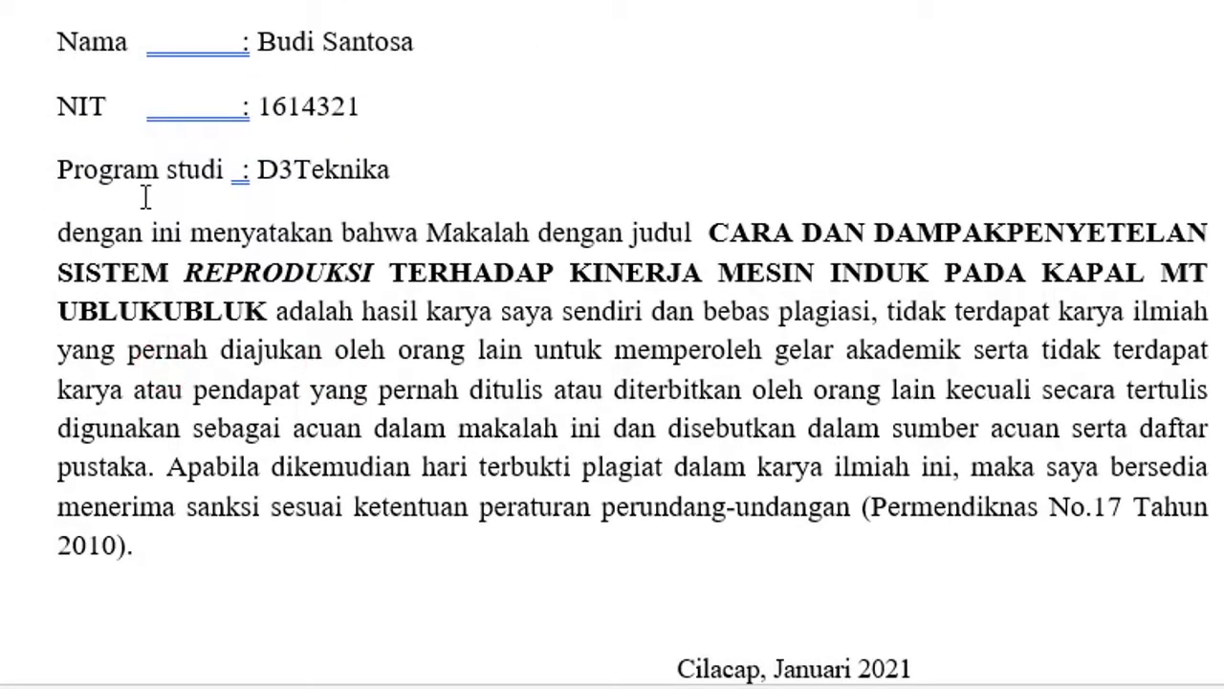
left_click_drag(4, 105, 2, 172)
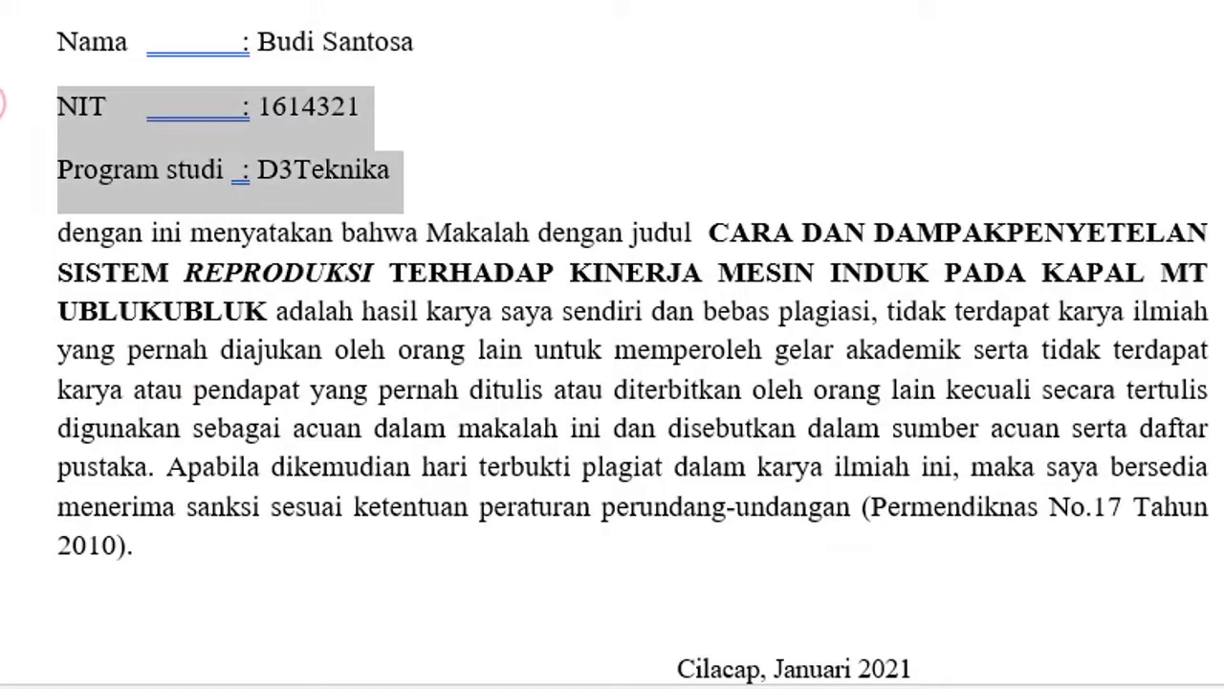
left_click(174, 349)
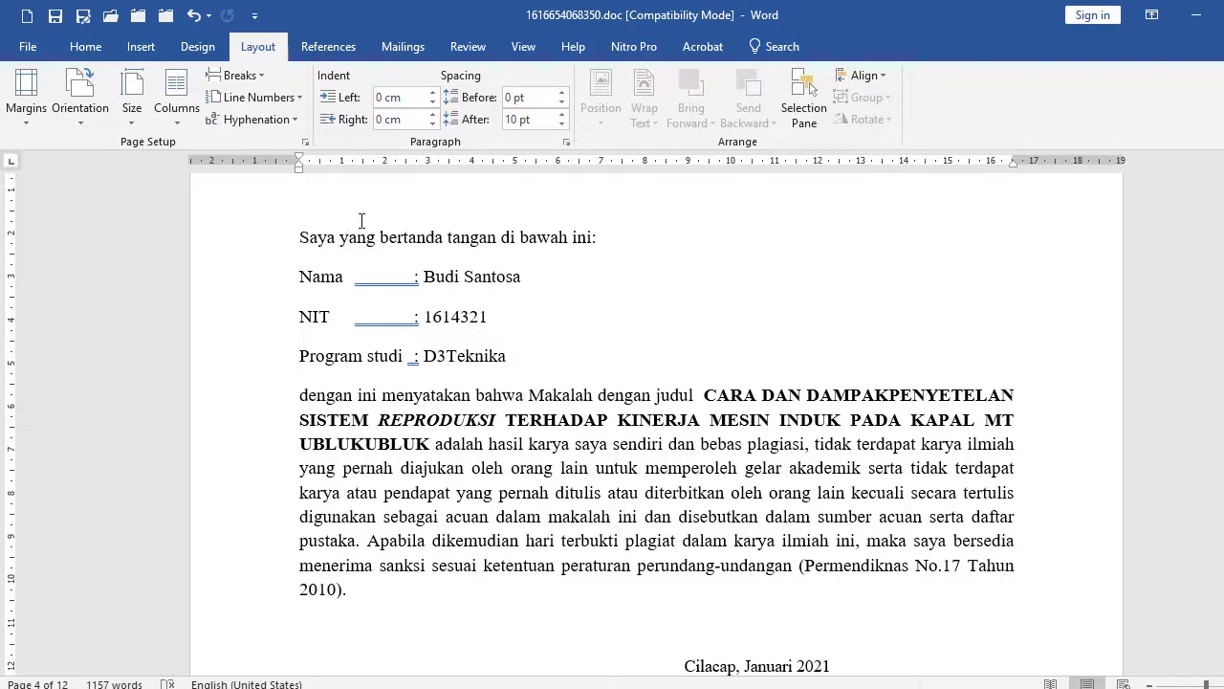
Change the statement paragraph's space after from 10 pt to 0 pt and set line spacing to 1,5 lines.
left_click(568, 142)
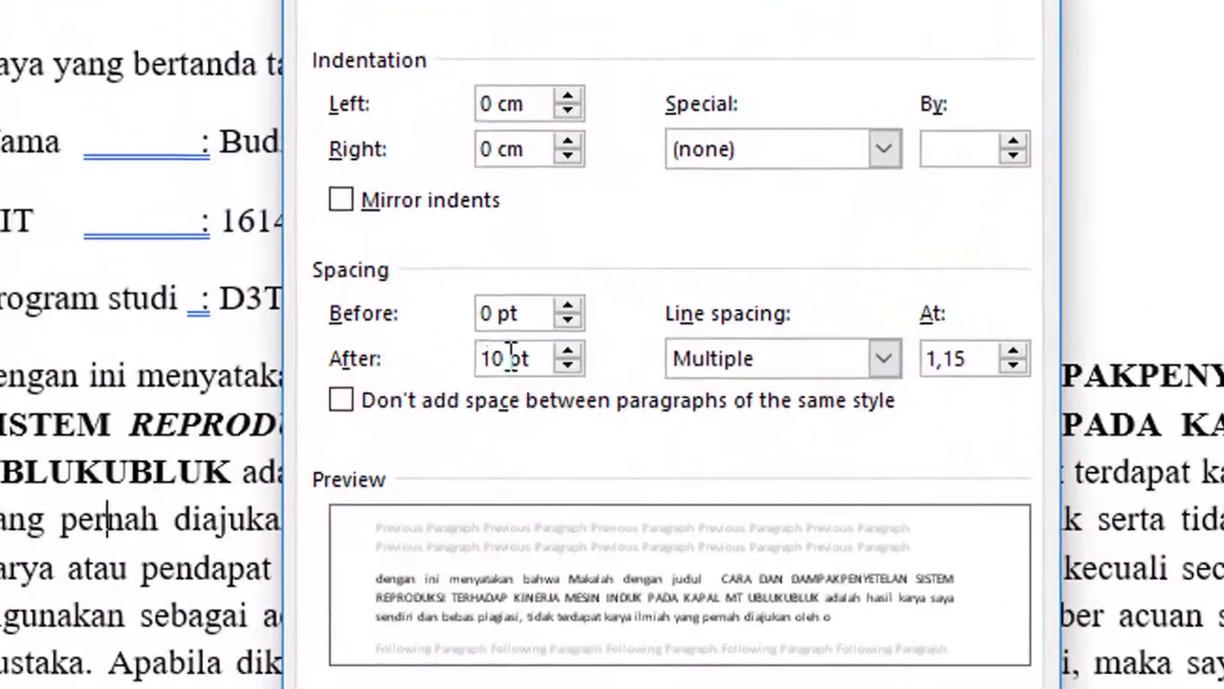
left_click_drag(573, 385, 527, 388)
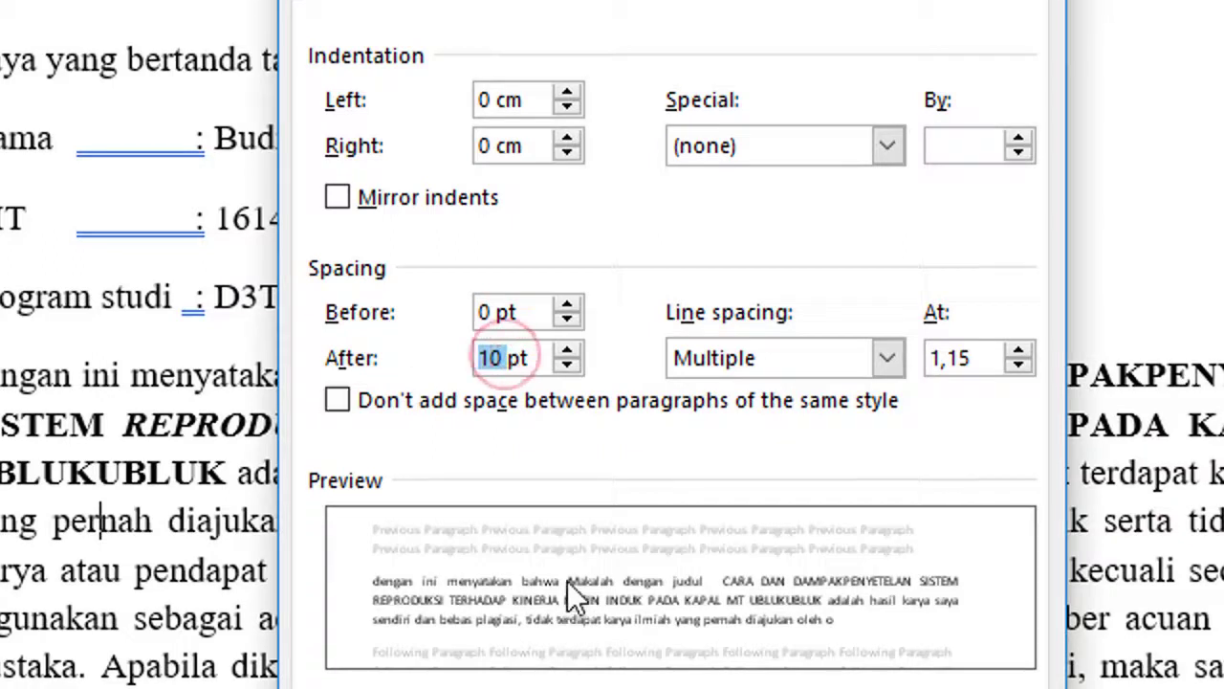
type("0")
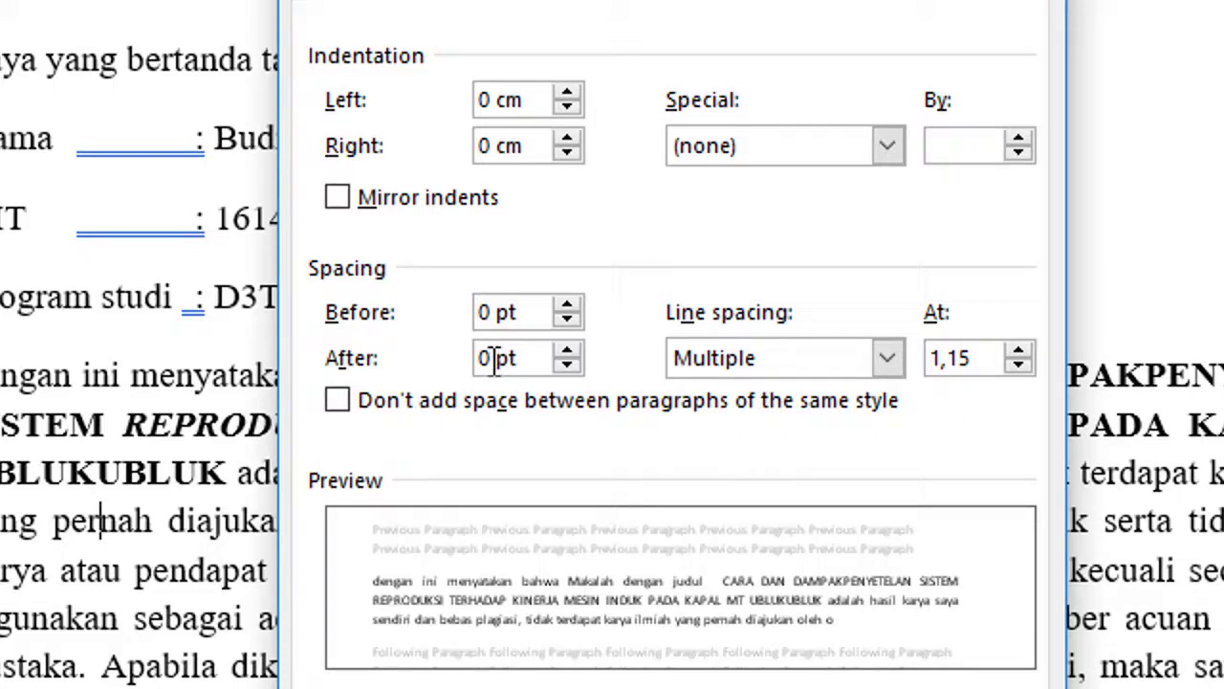
left_click(886, 361)
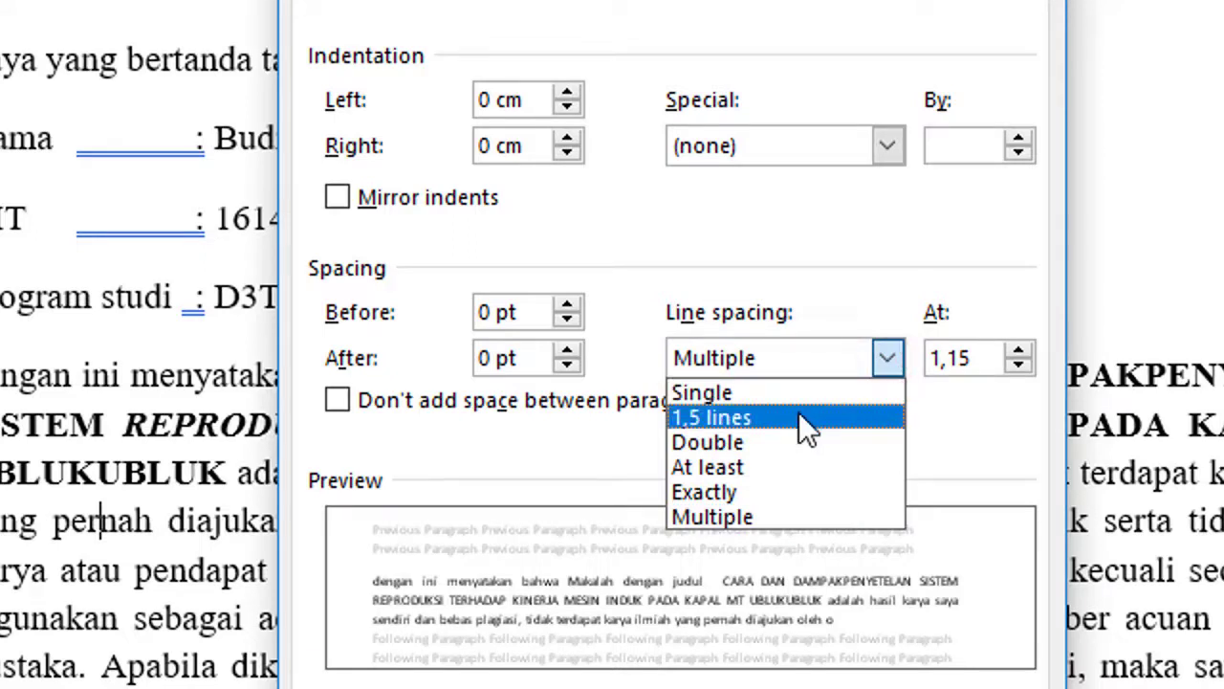
left_click(799, 417)
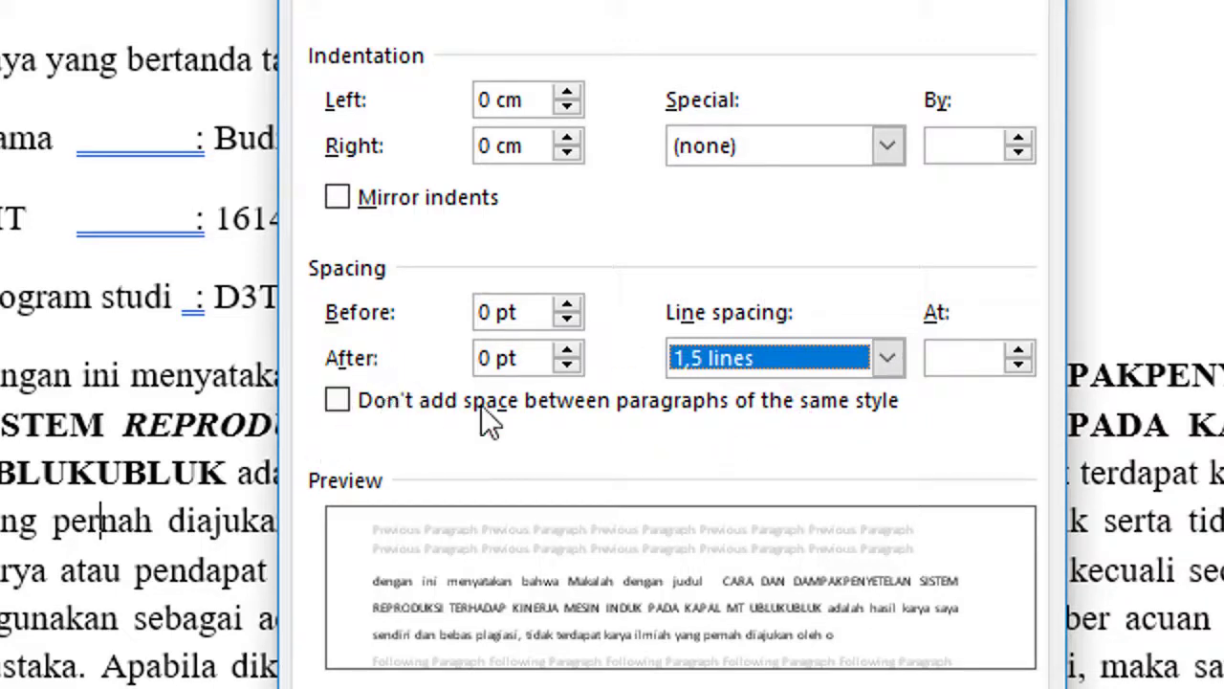
left_click(801, 675)
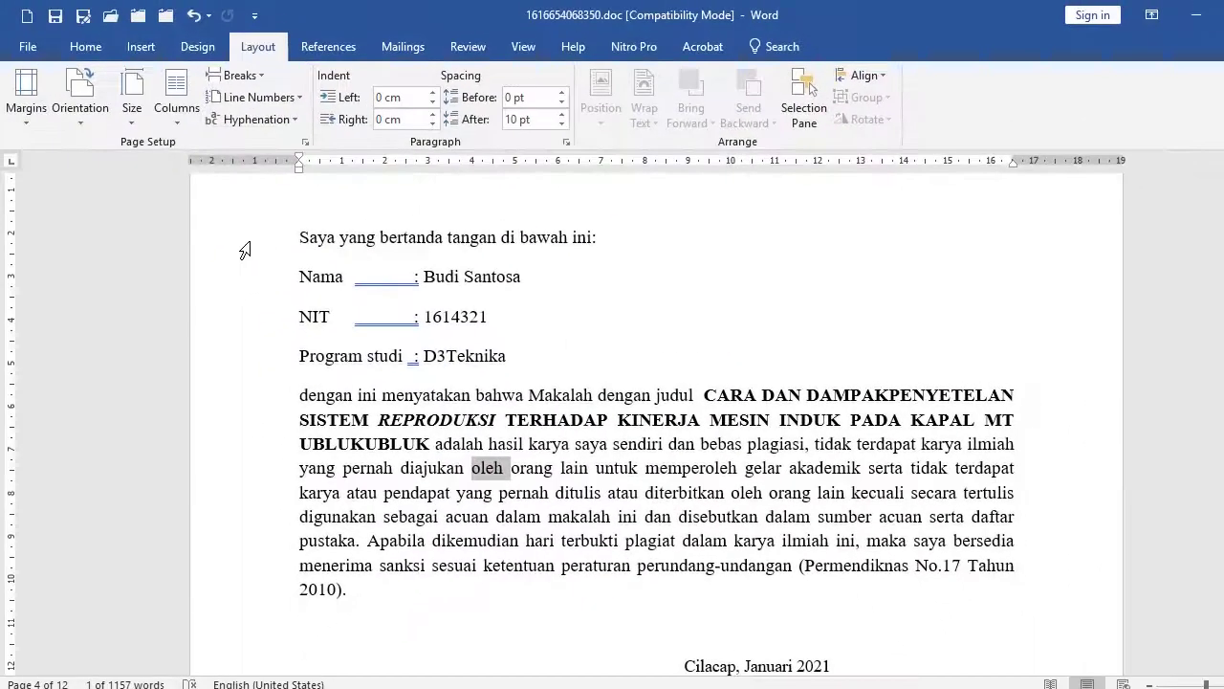
Select all the originality statement paragraphs and give them 0 pt after with 1.5 line spacing.
left_click_drag(247, 239, 230, 591)
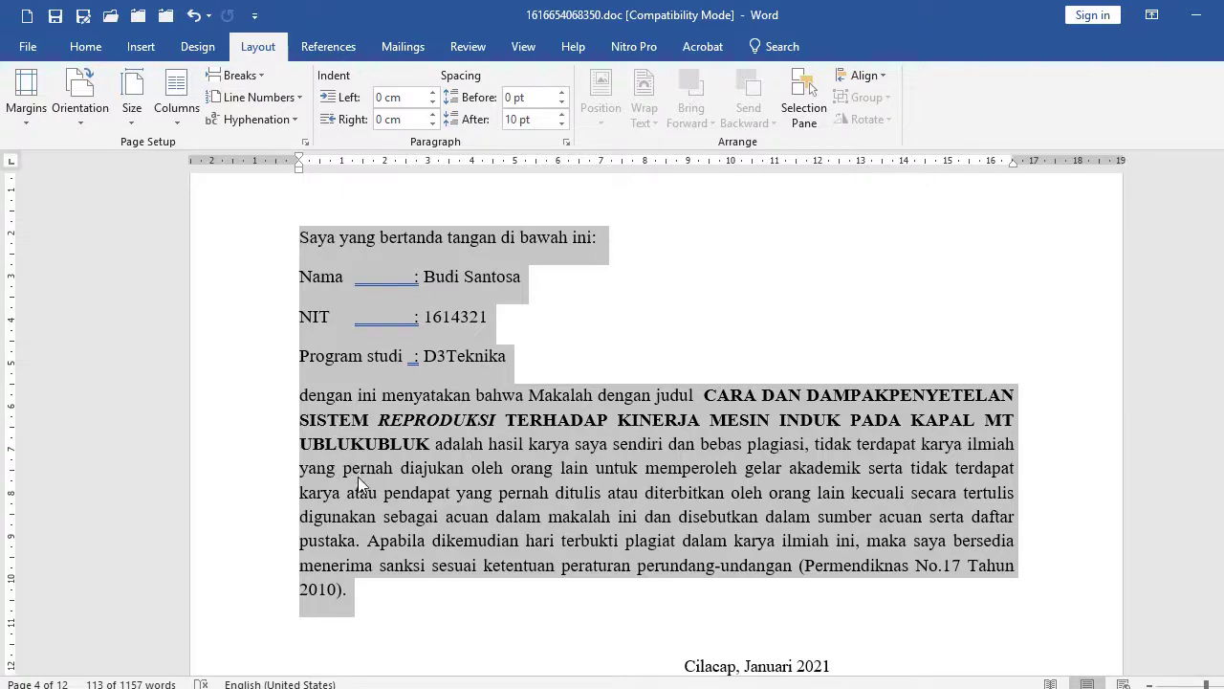
left_click(566, 143)
left_click_drag(590, 90, 524, 110)
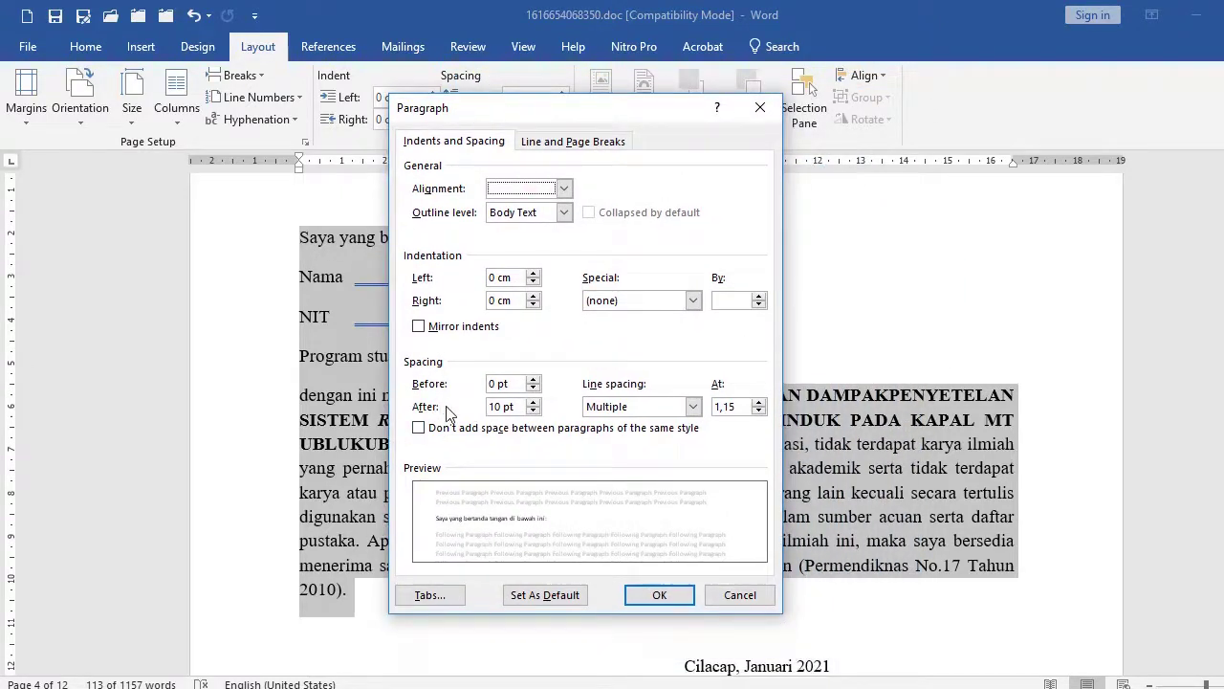
left_click_drag(502, 407, 473, 411)
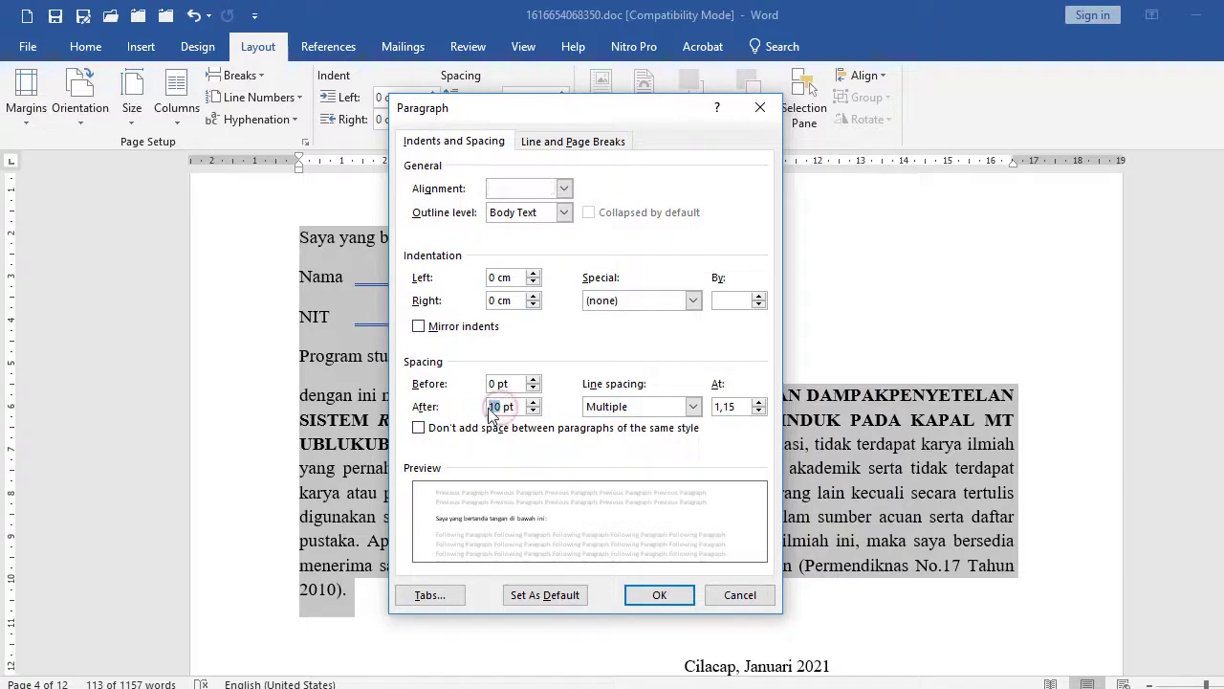
type("0")
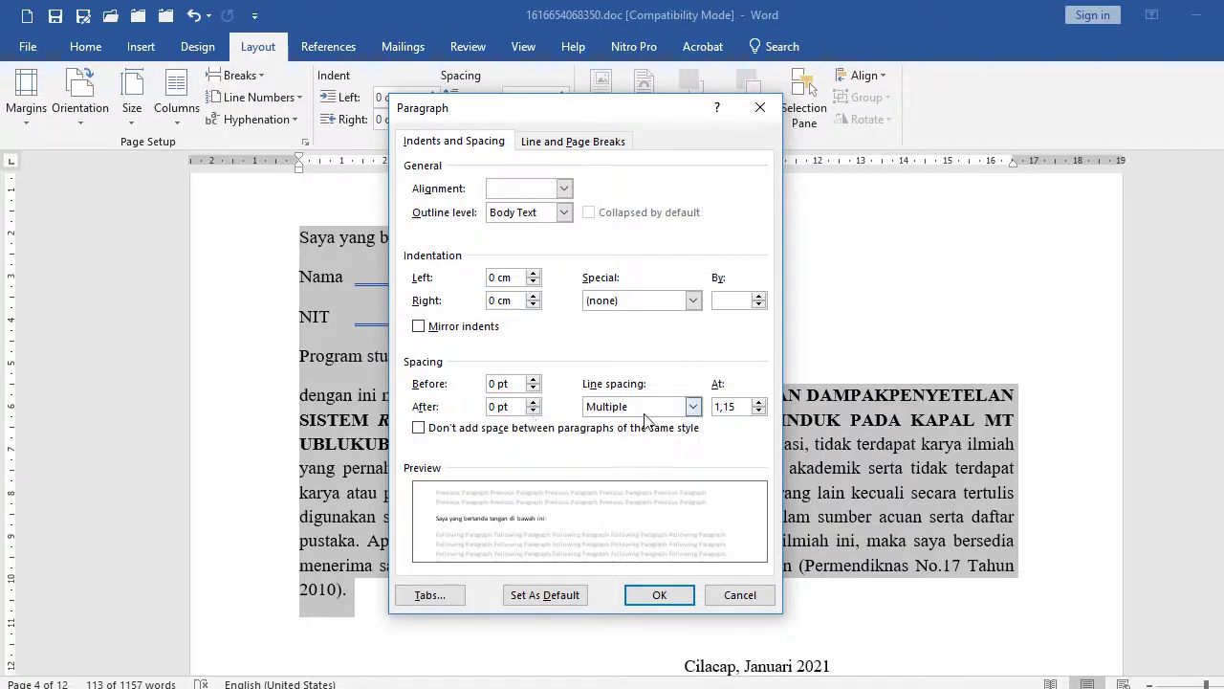
left_click(692, 407)
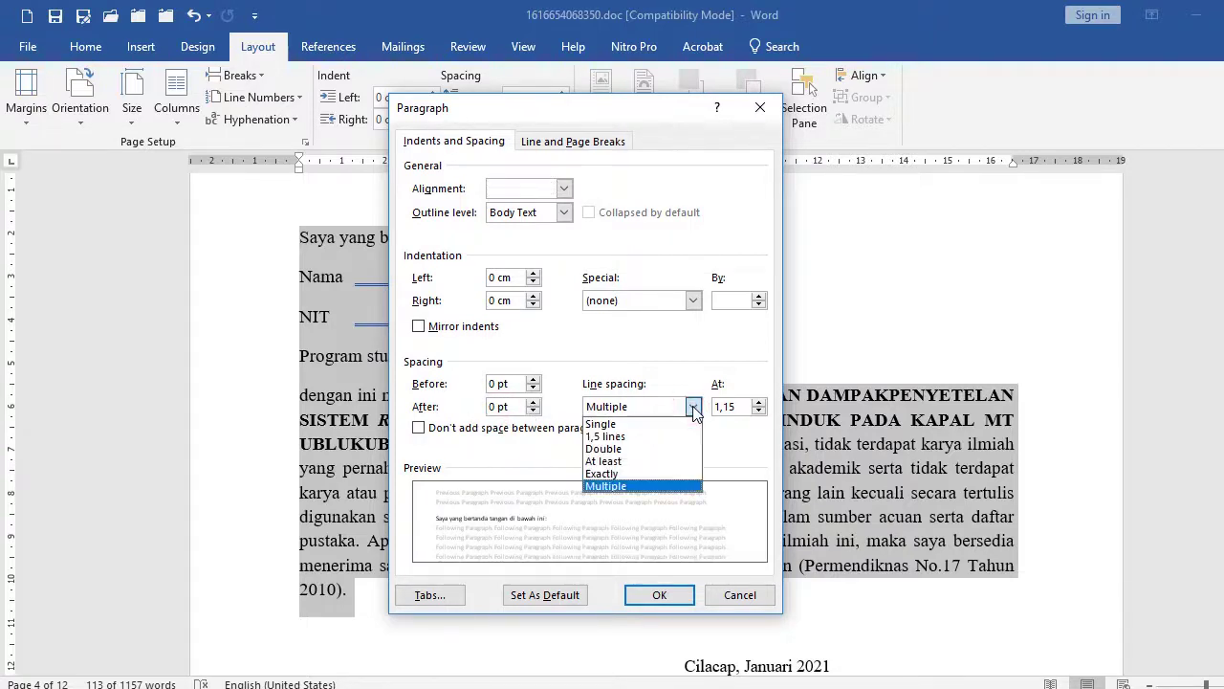
left_click(630, 438)
left_click(659, 595)
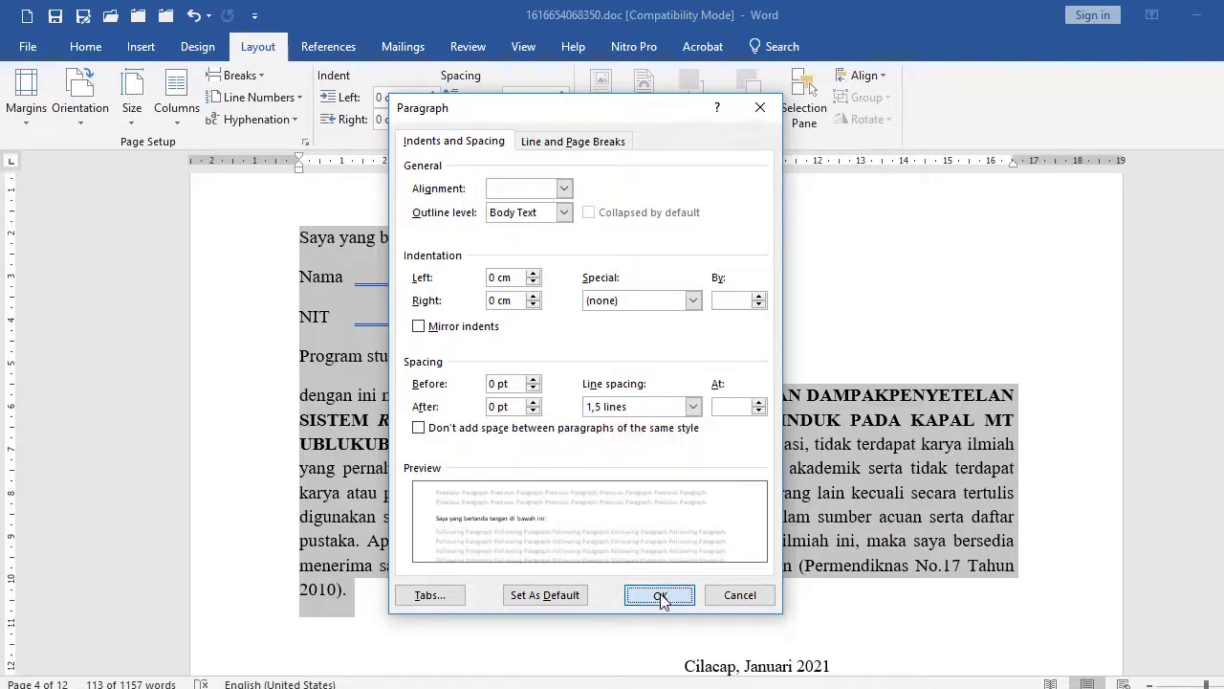
Deselect the text and scroll to check the reformatted declaration page.
left_click(466, 461)
scroll(421, 383, "down", 1)
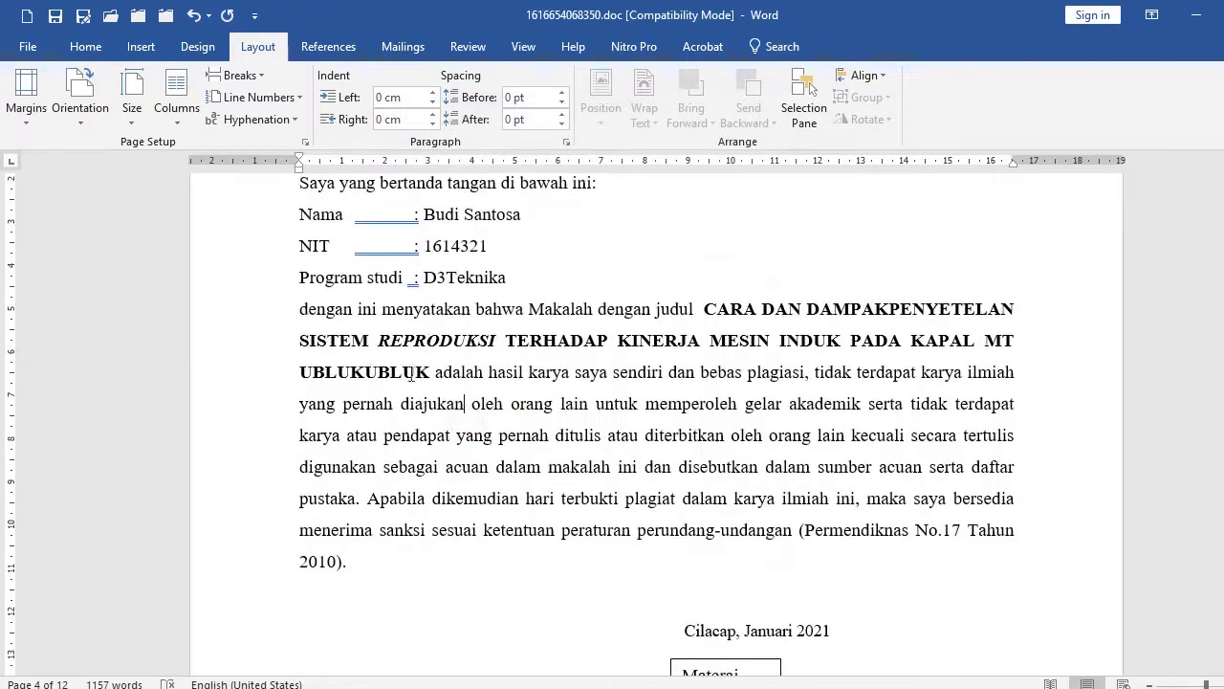
scroll(370, 374, "up", 1)
scroll(354, 413, "down", 1)
scroll(431, 402, "up", 1)
left_click(334, 319)
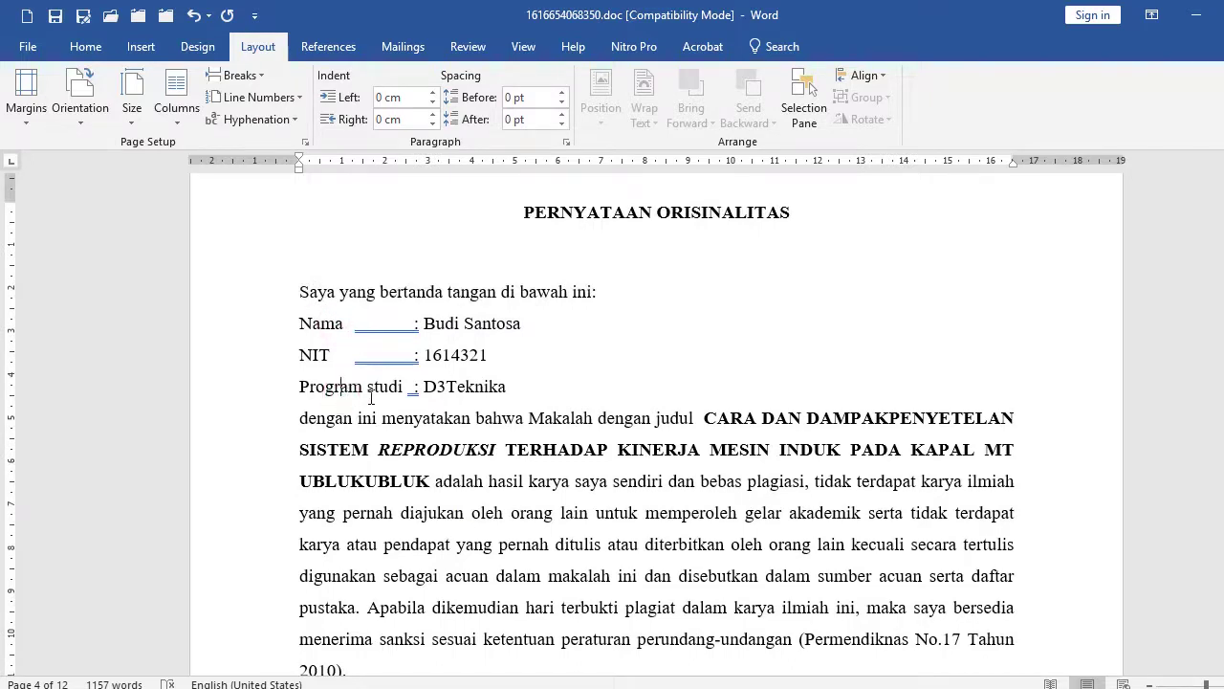
left_click(558, 384)
key("Return")
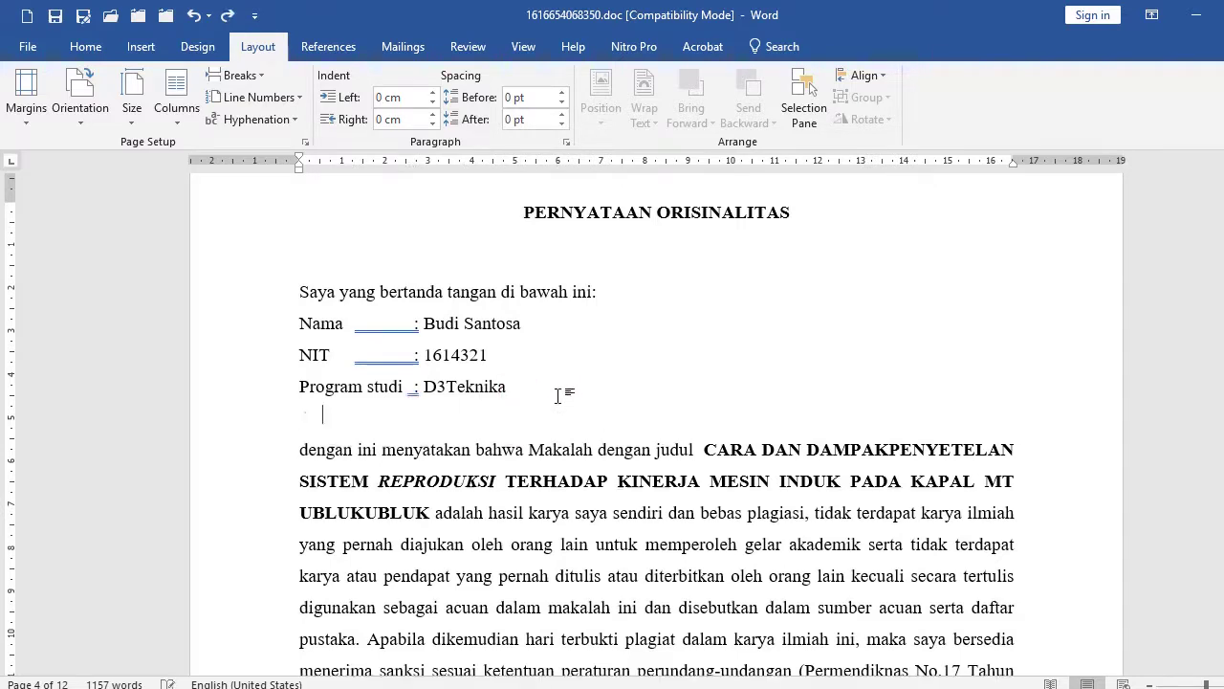
scroll(324, 354, "down", 3)
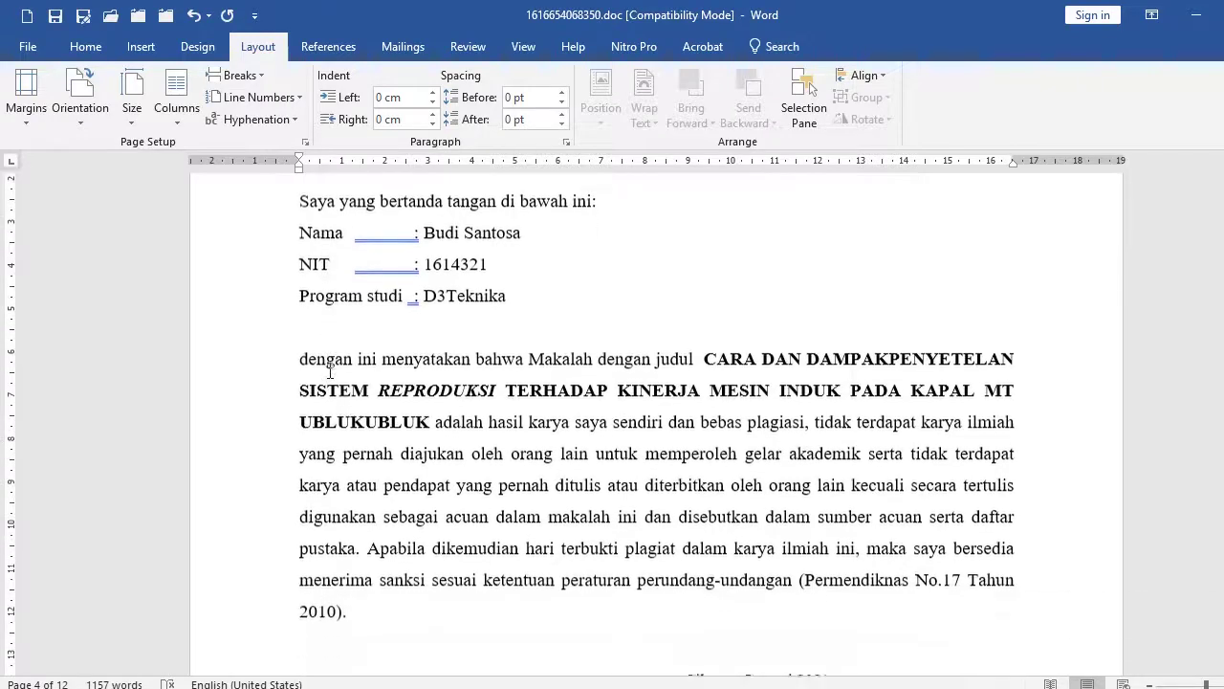
scroll(358, 426, "up", 2)
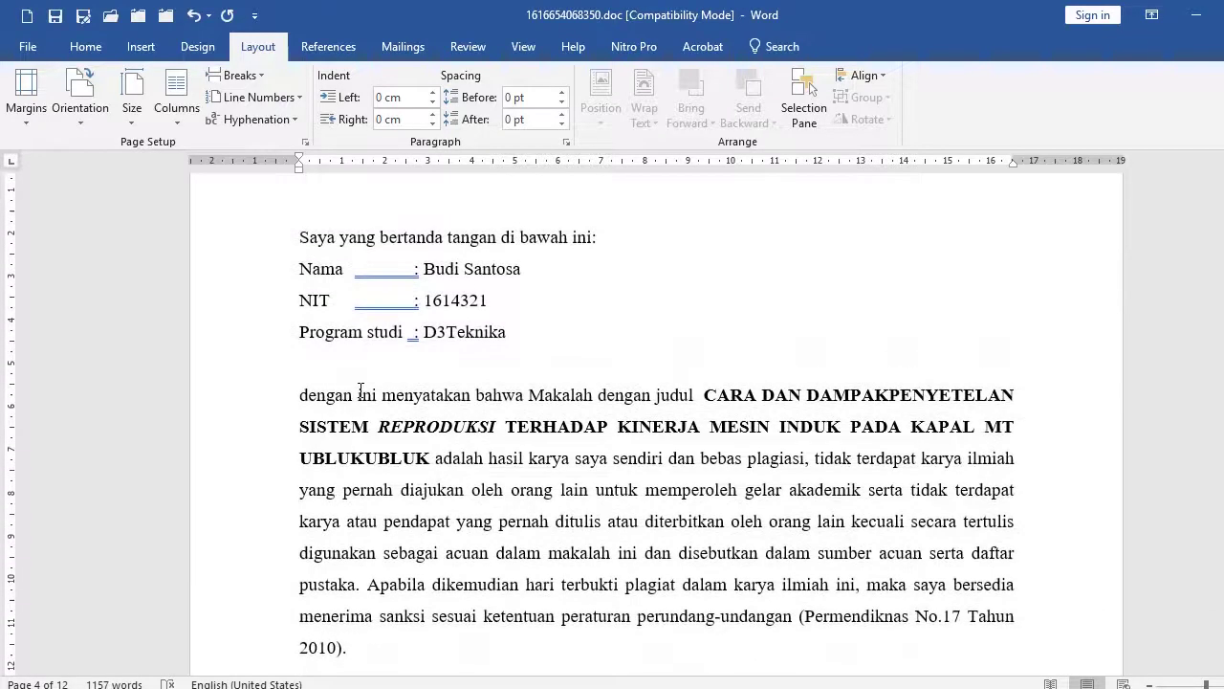
left_click(195, 15)
left_click(194, 15)
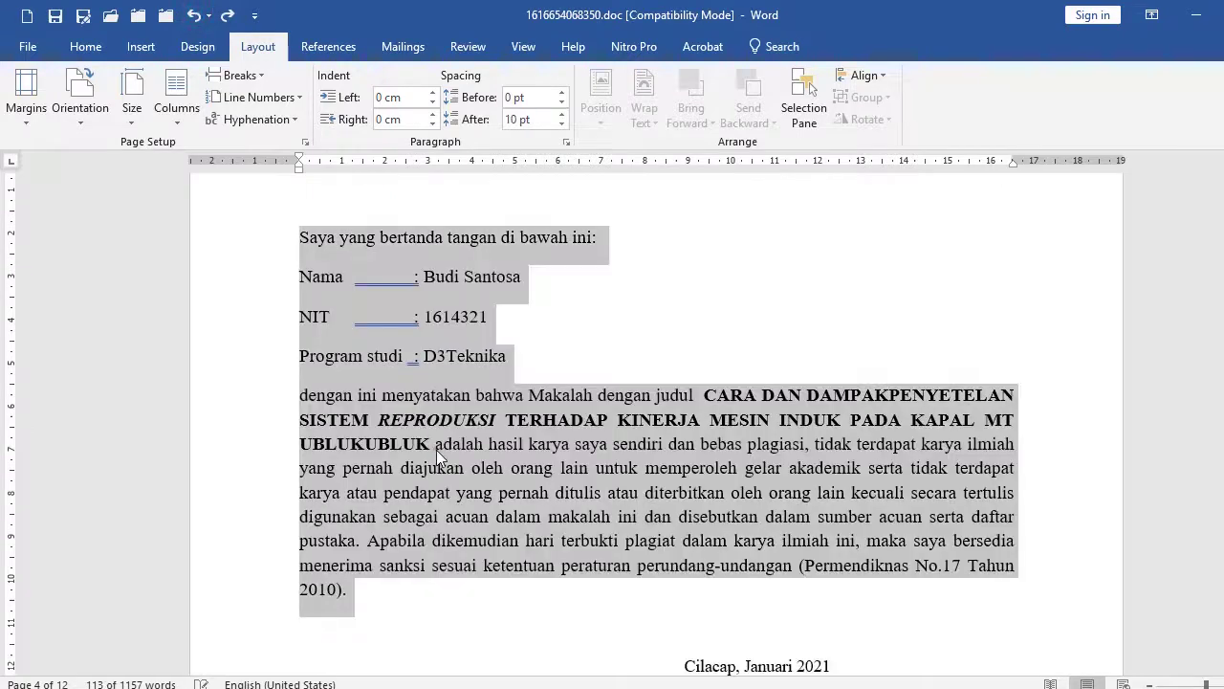
left_click(435, 444)
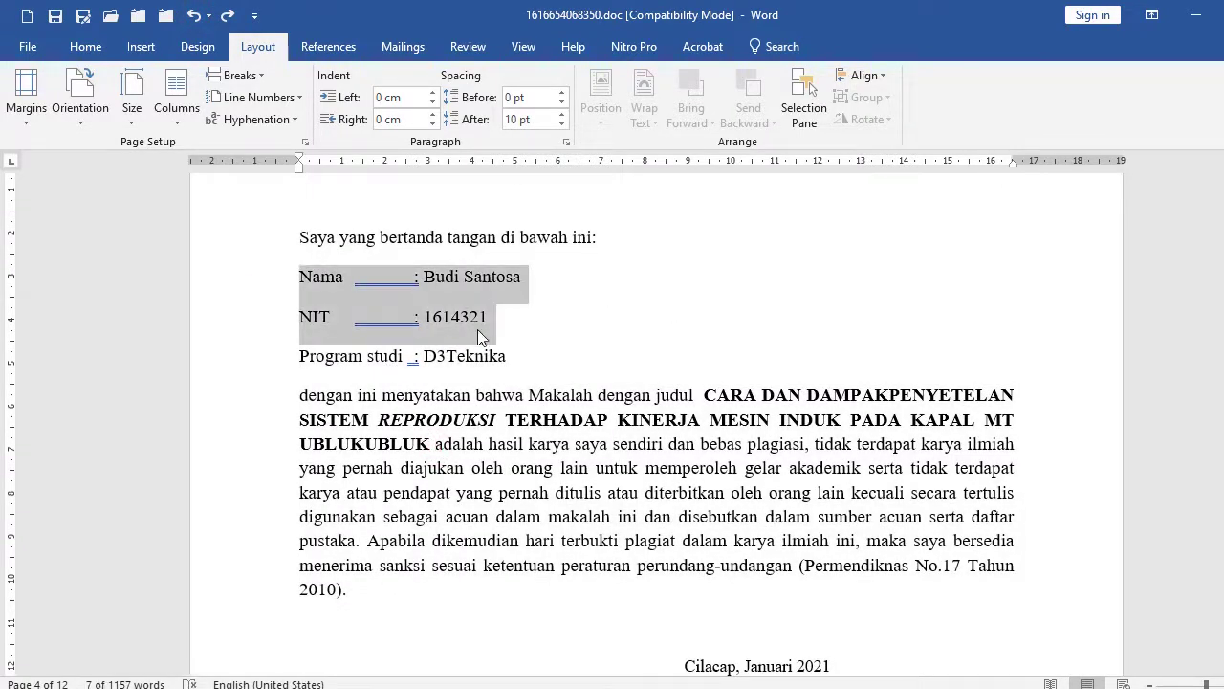
left_click(390, 490)
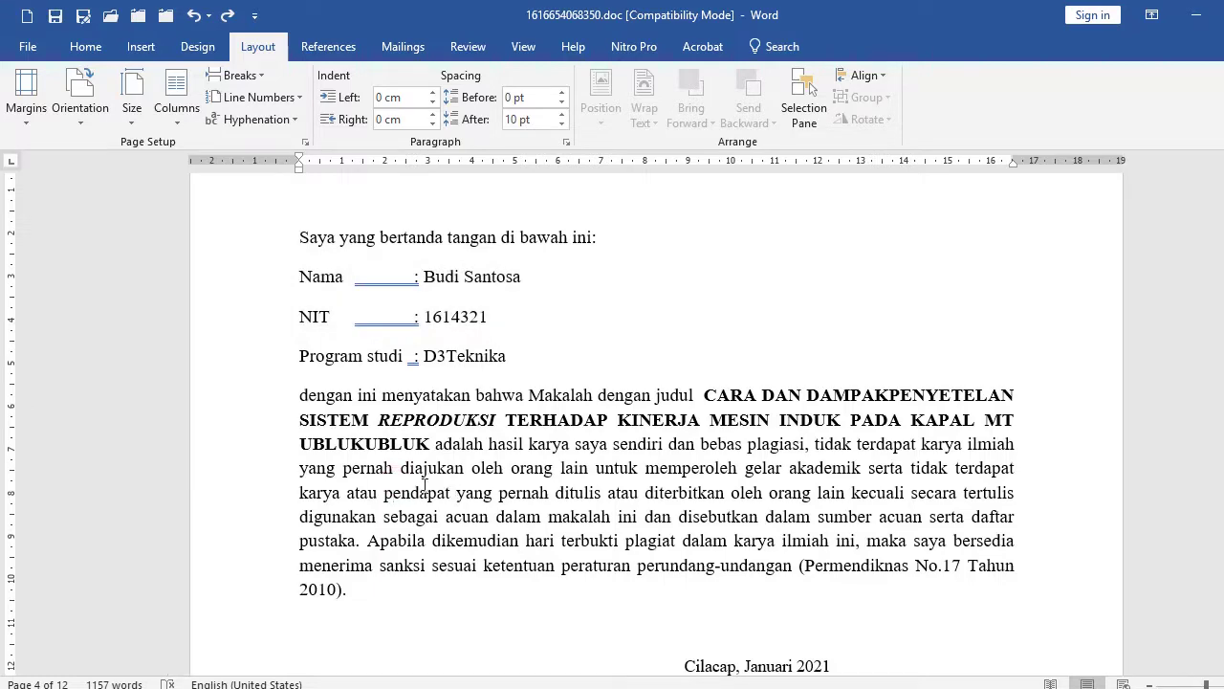
left_click(566, 141)
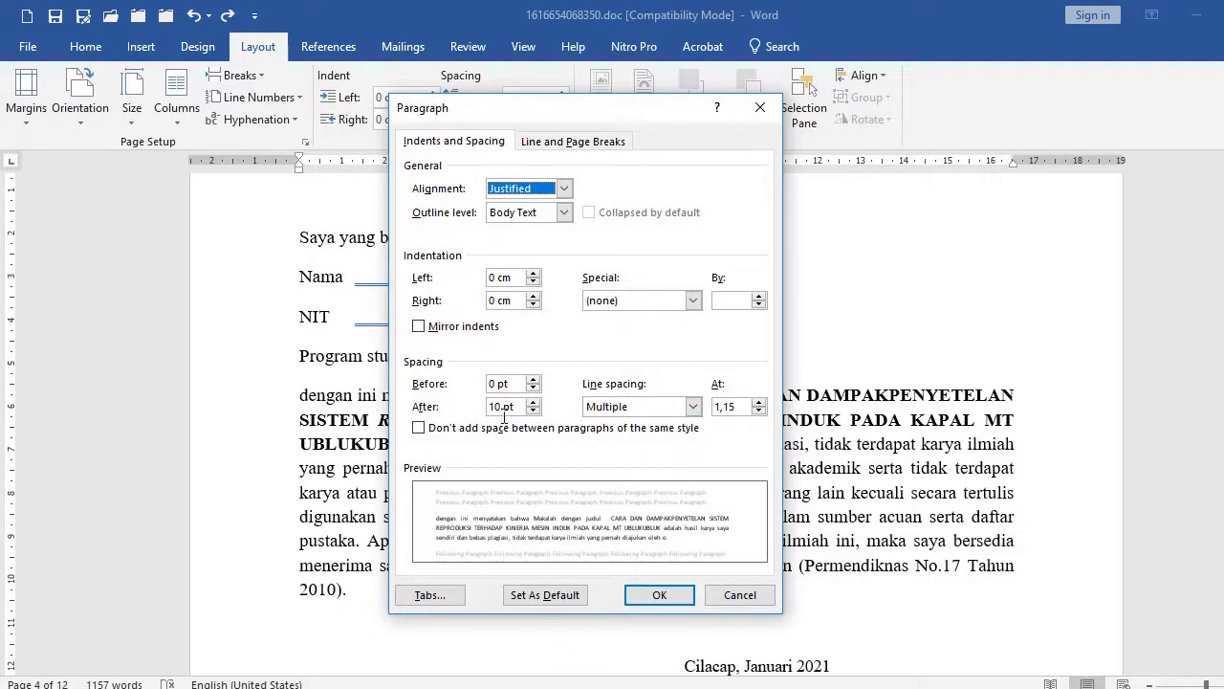
left_click(740, 595)
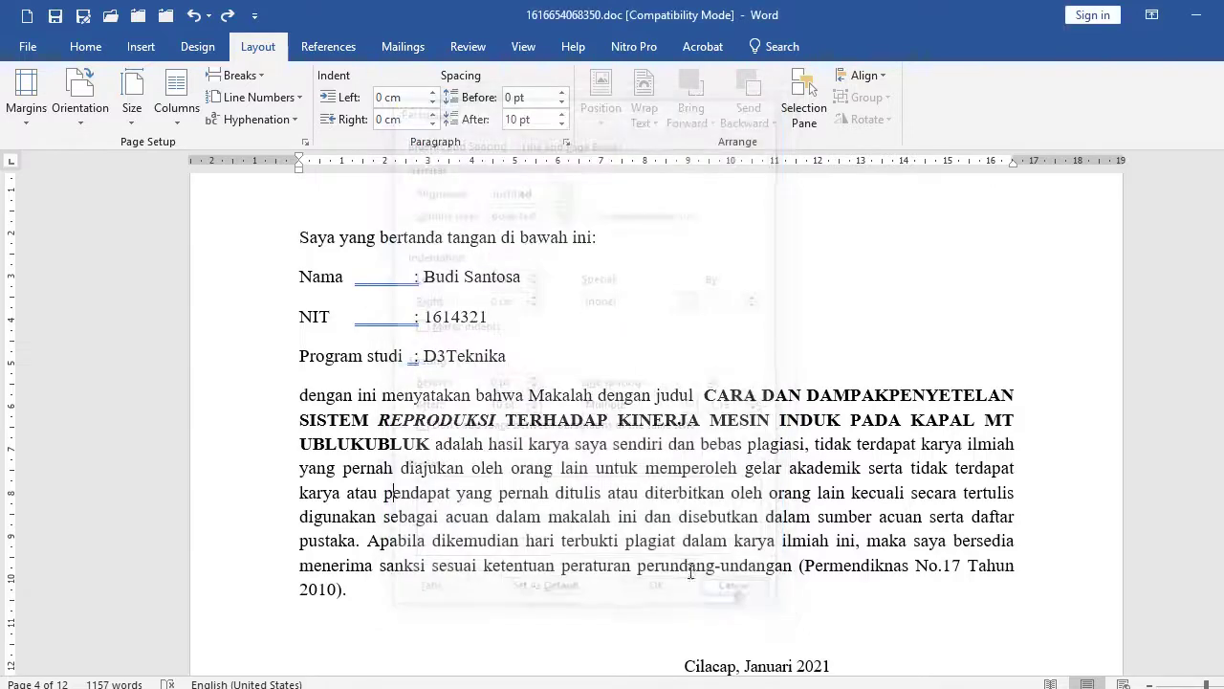
left_click(520, 447)
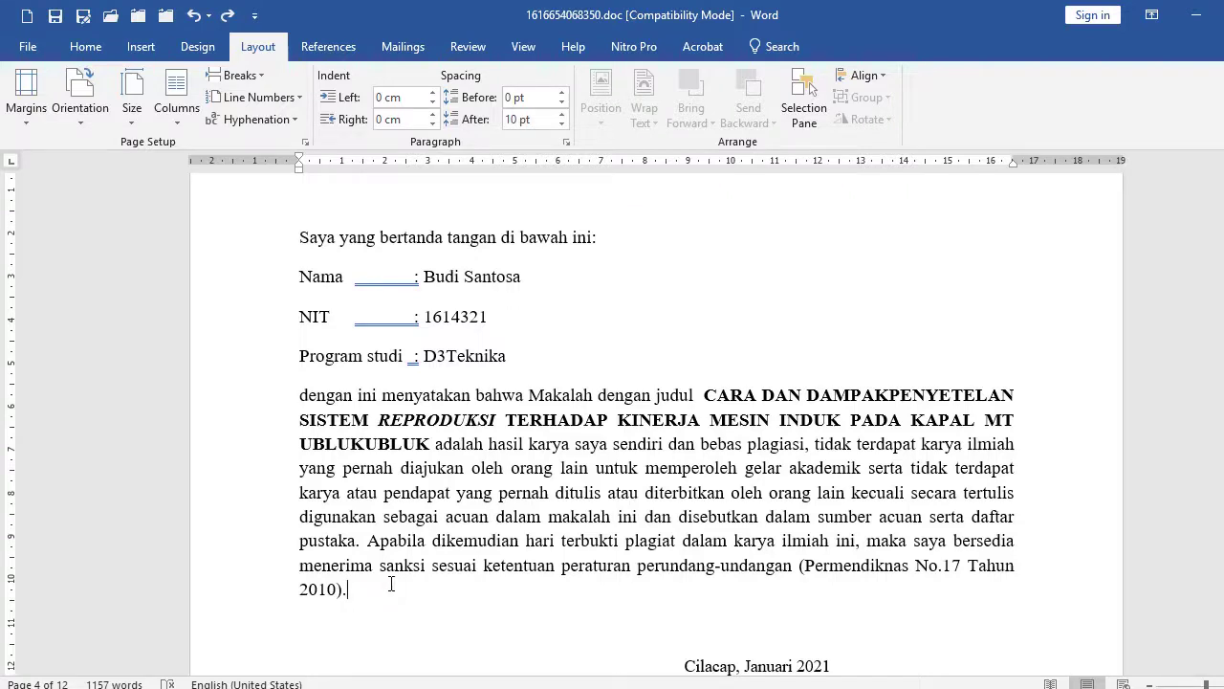
left_click_drag(259, 243, 227, 596)
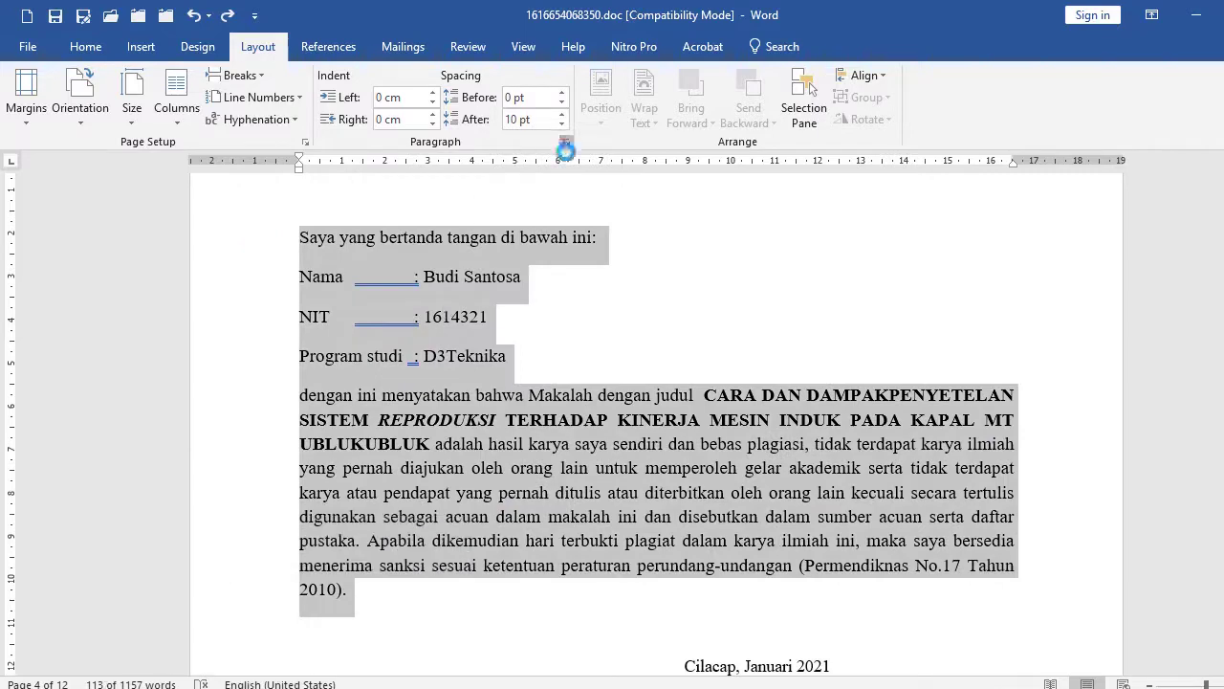
left_click(565, 142)
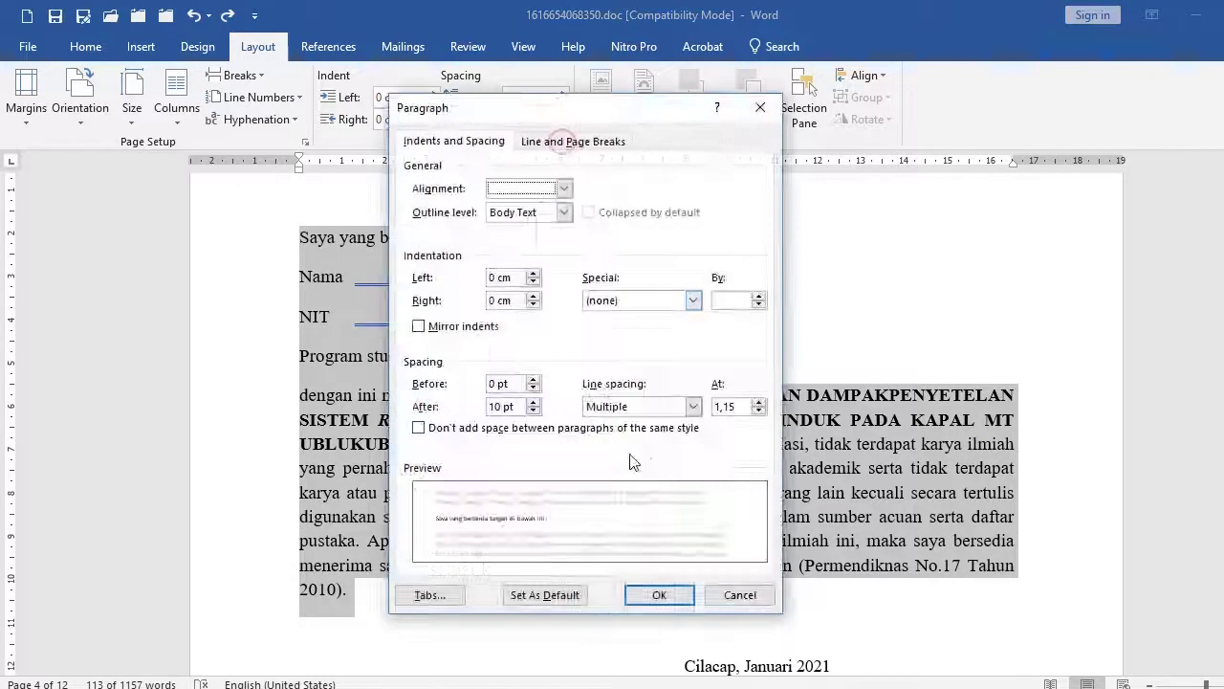
left_click(495, 406)
key("BackSpace")
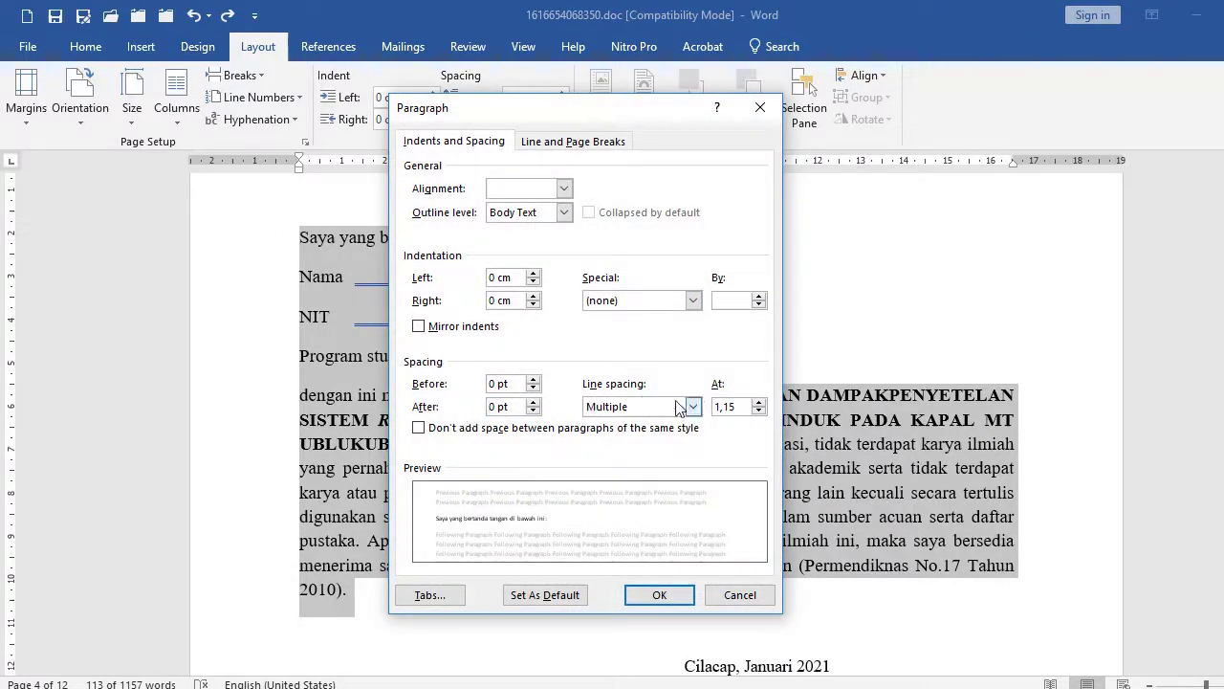
left_click(641, 406)
left_click(634, 435)
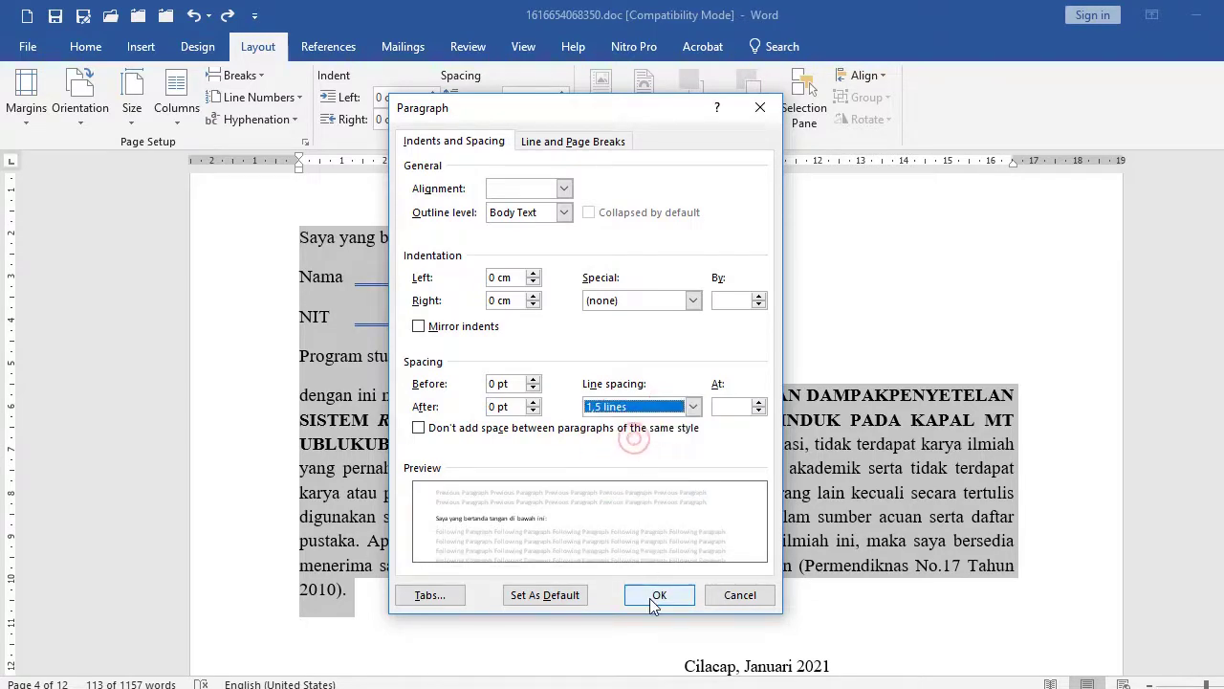
left_click(658, 594)
left_click(506, 444)
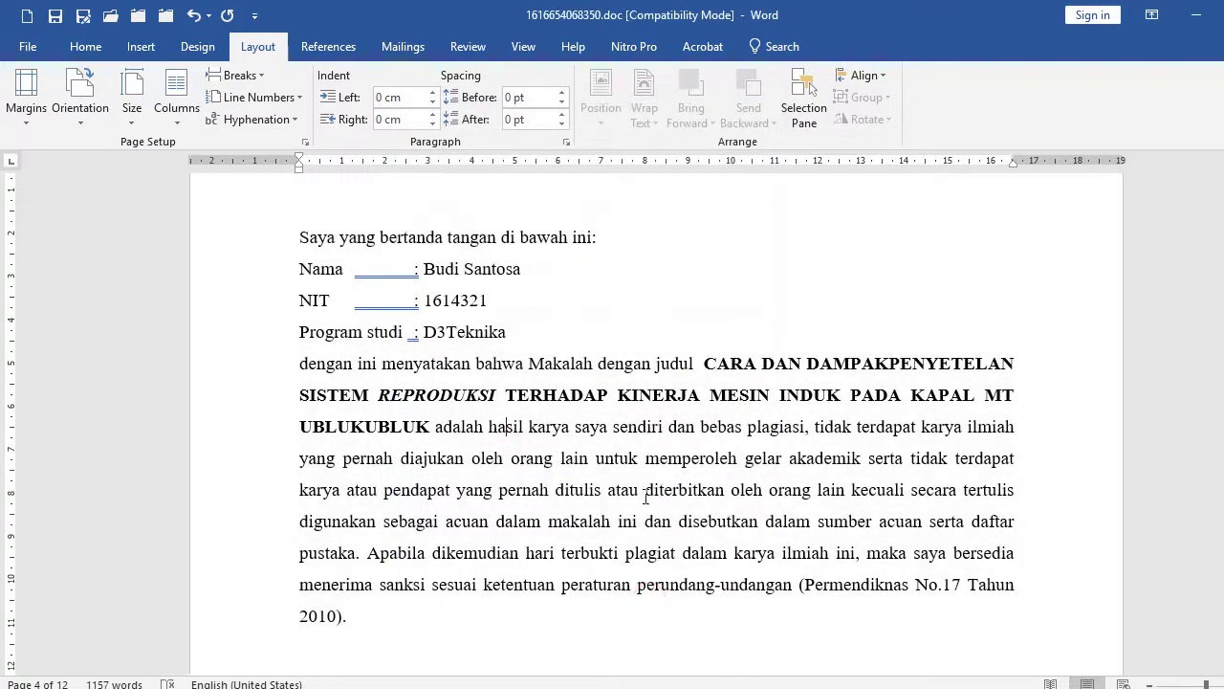
Scroll to the approval page with the signature table.
scroll(649, 497, "down", 8)
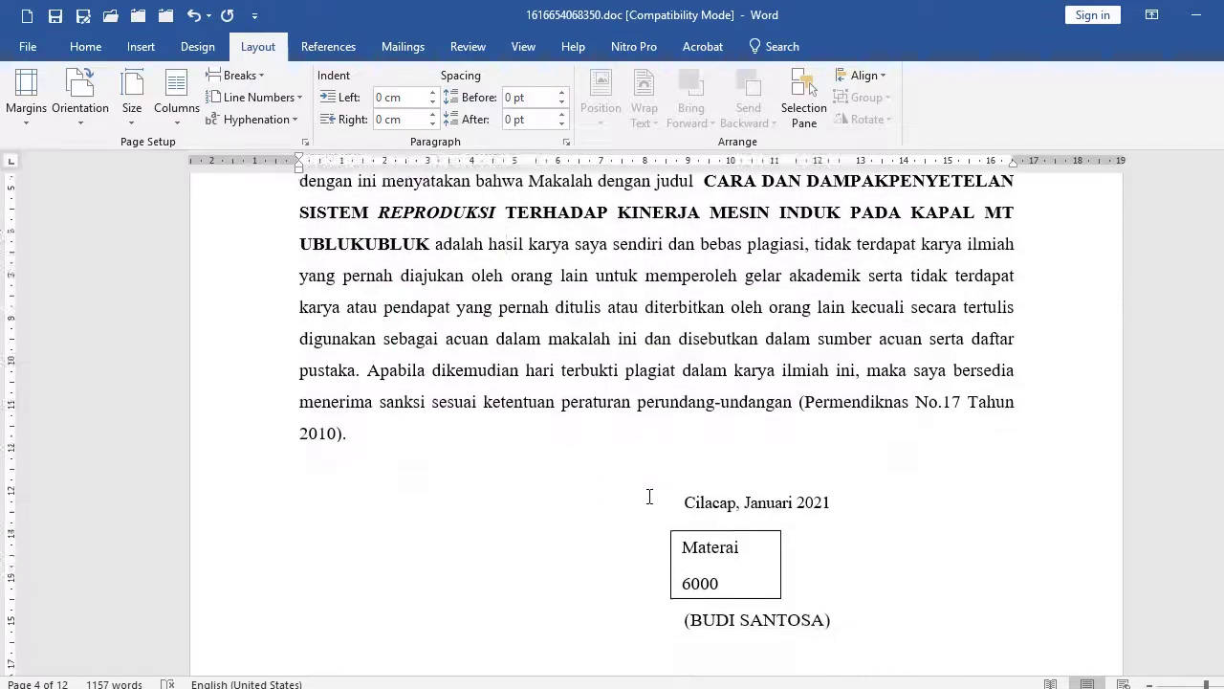
scroll(650, 496, "down", 10)
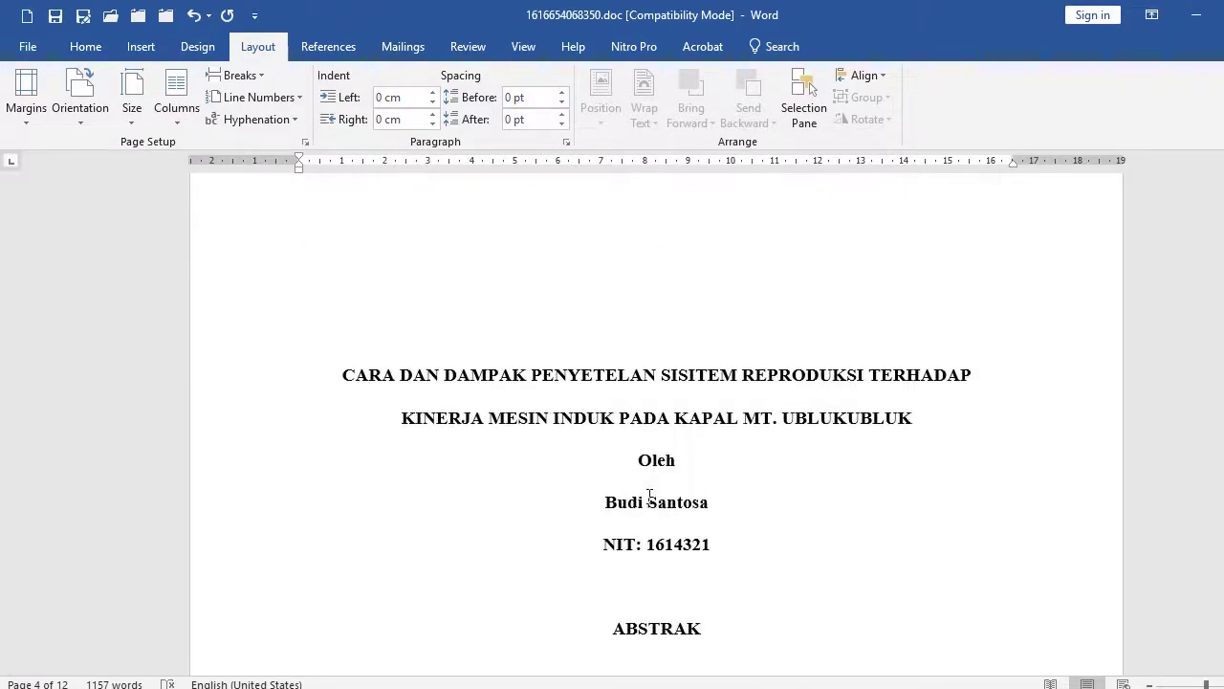
scroll(650, 497, "down", 10)
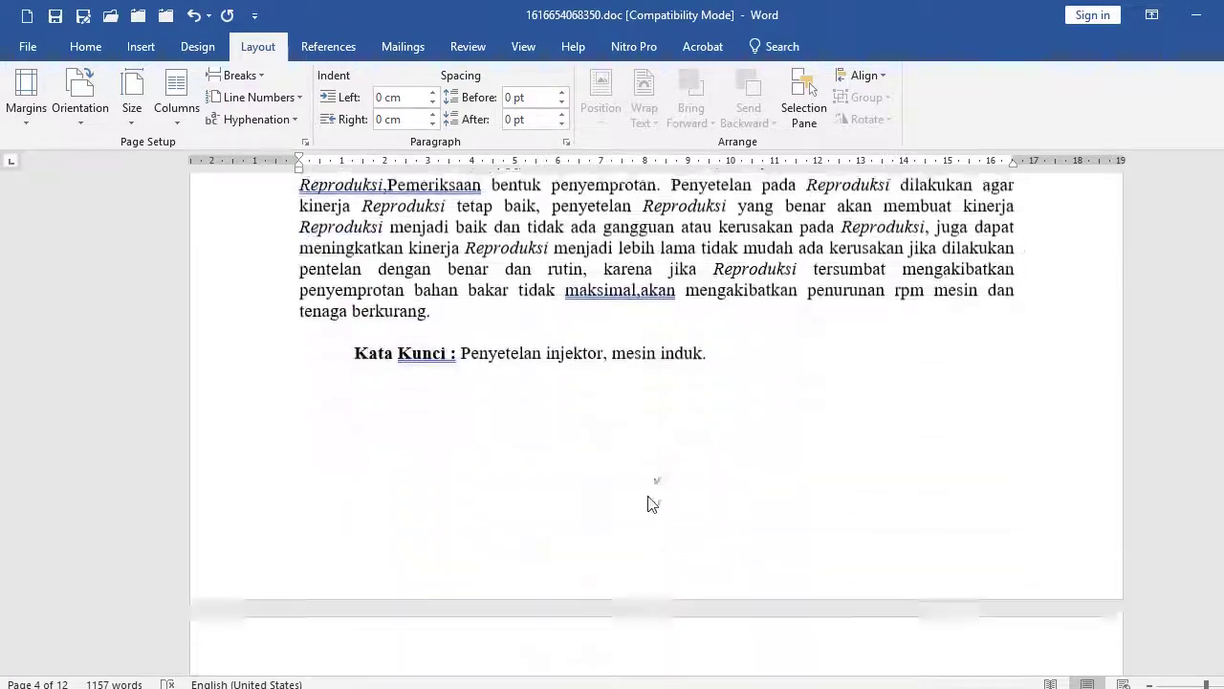
scroll(648, 496, "down", 10)
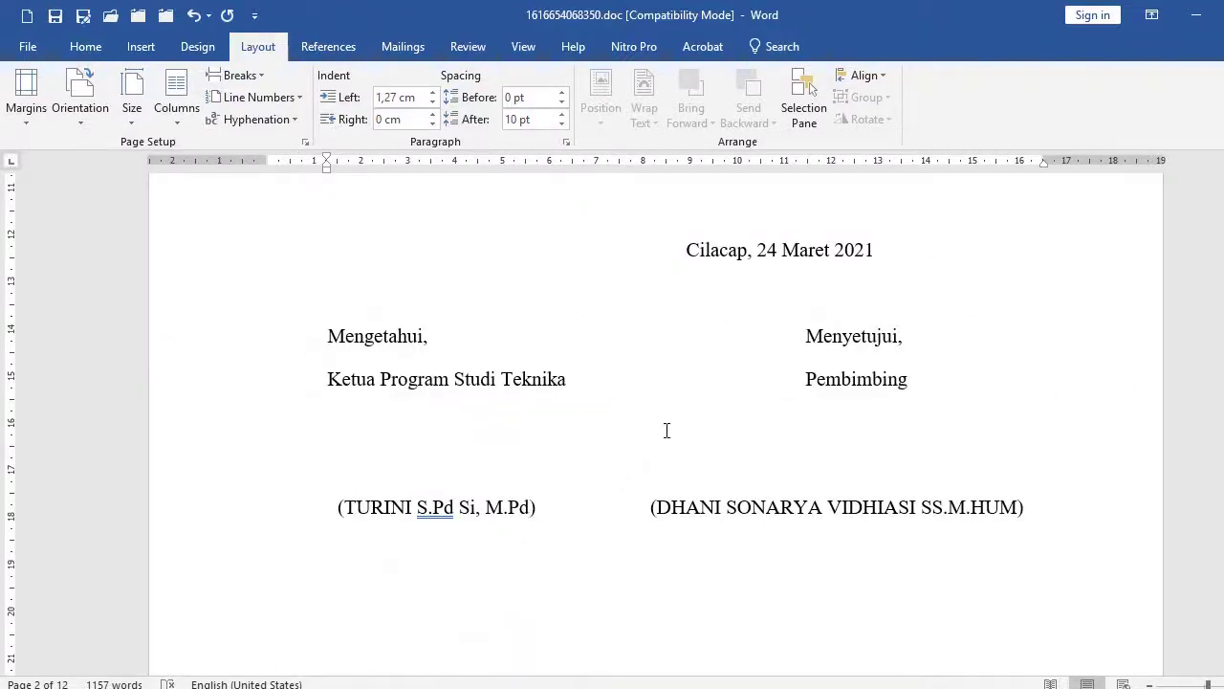
scroll(727, 432, "up", 2)
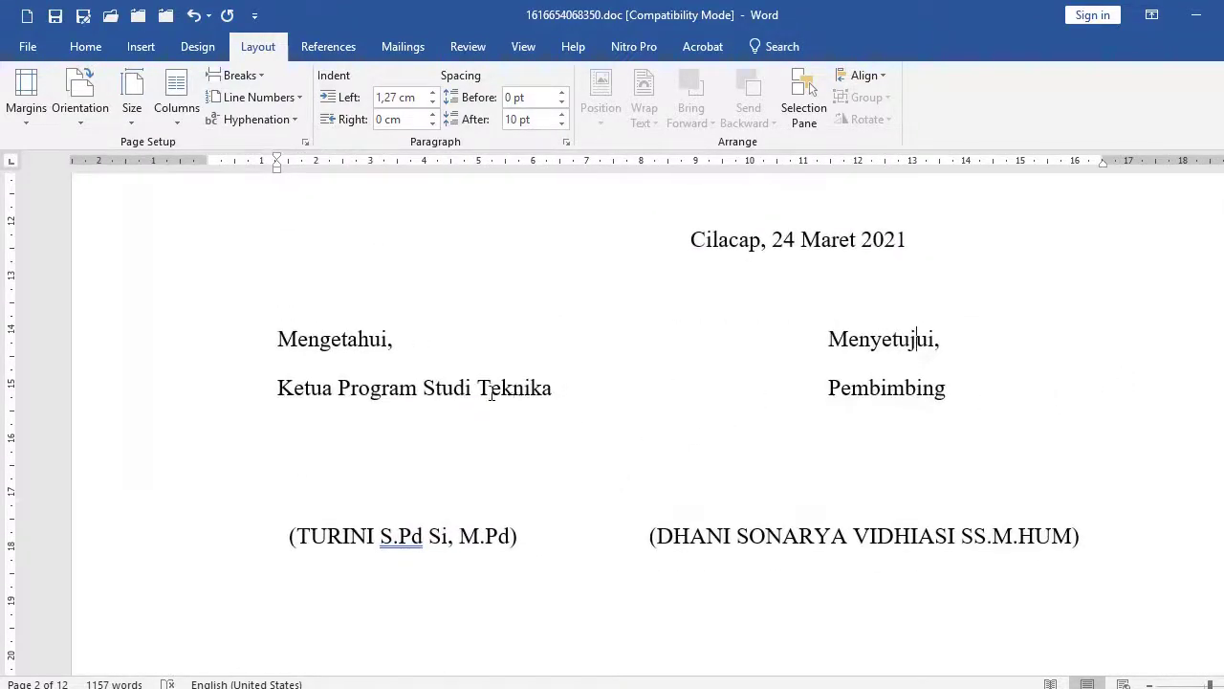
Select and deselect the Mengetahui/Menyetujui signature table rows, then bring up the Insert ribbon.
left_click(438, 378)
left_click_drag(212, 346, 207, 587)
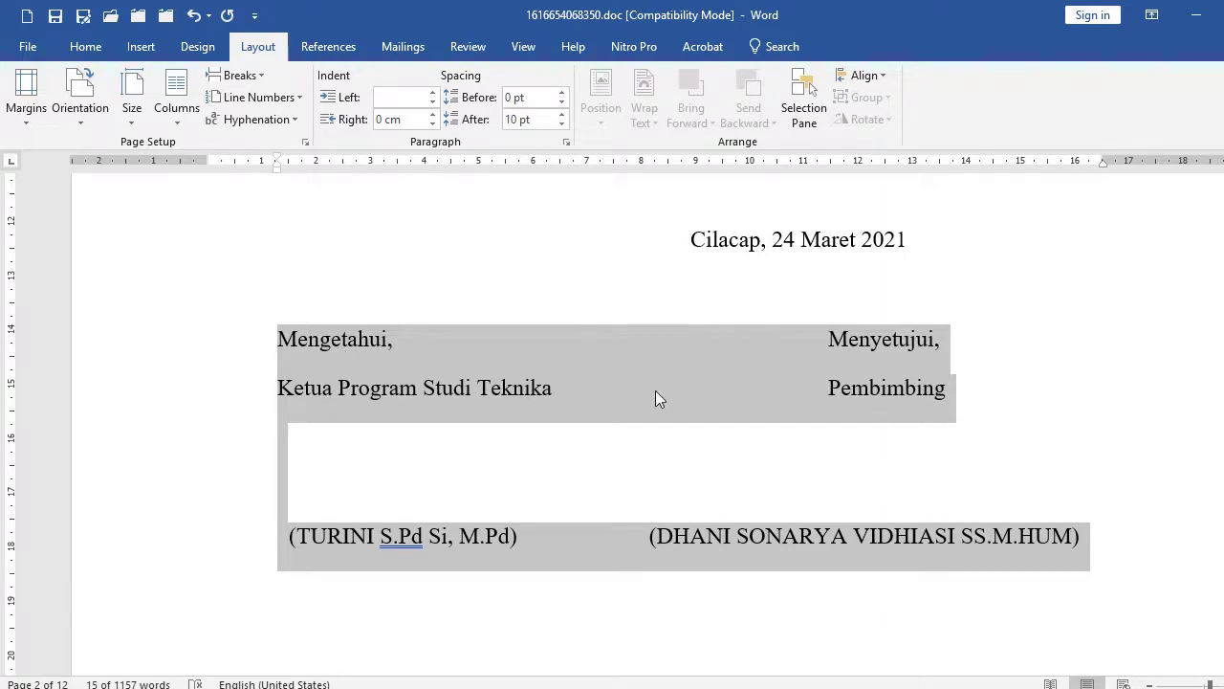
left_click(582, 396)
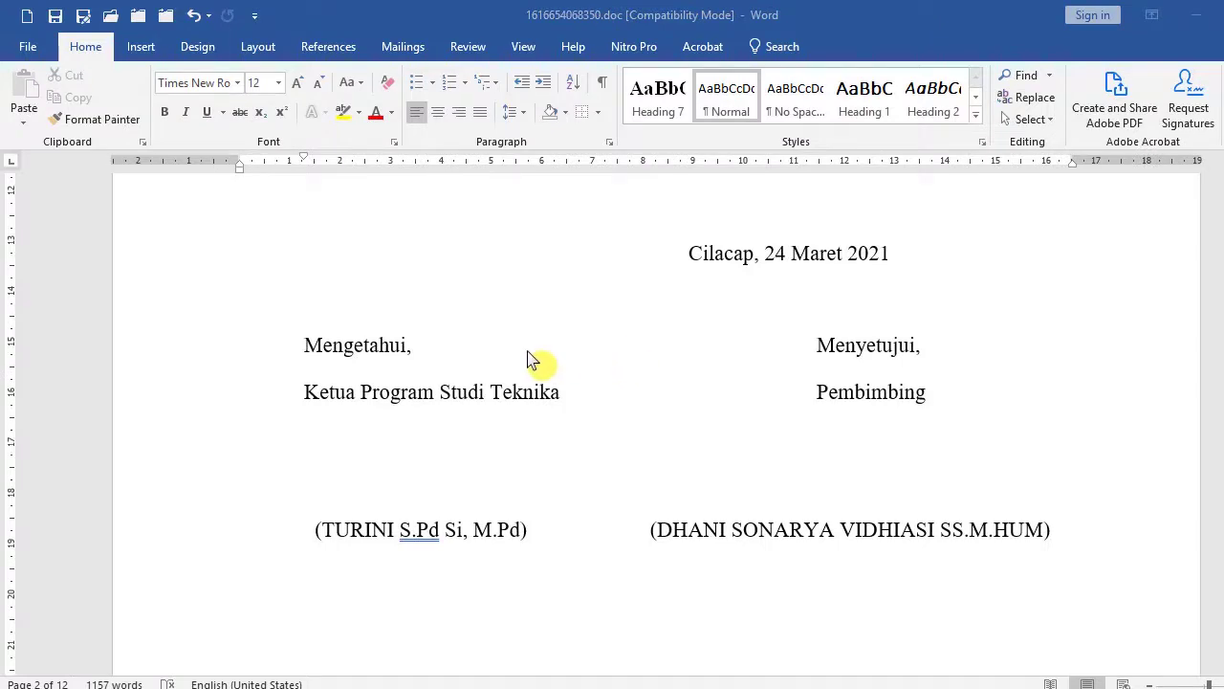
left_click_drag(191, 347, 188, 542)
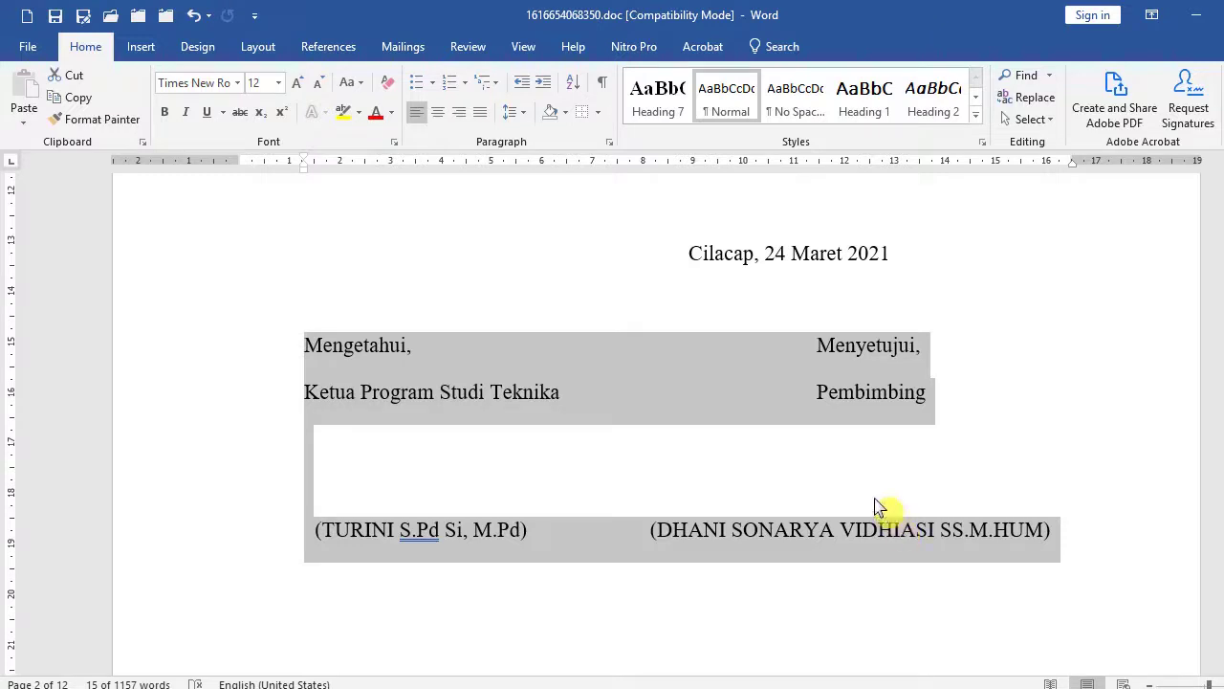
scroll(858, 487, "up", 1)
left_click(350, 275)
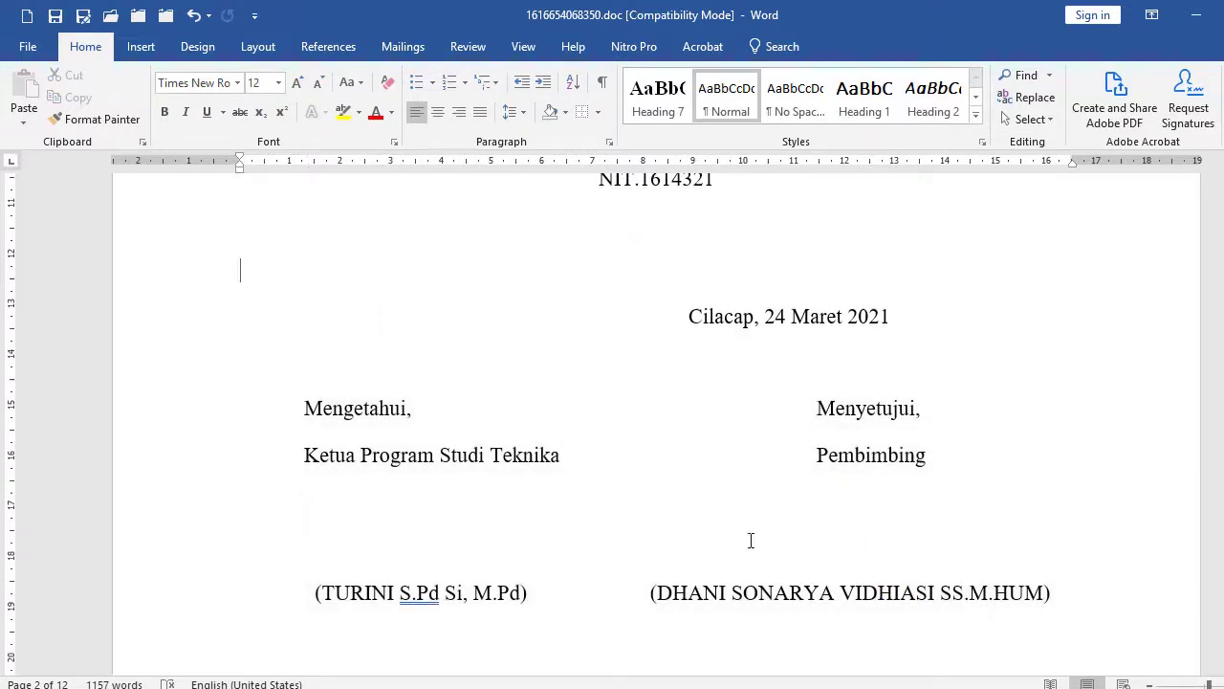
left_click(140, 48)
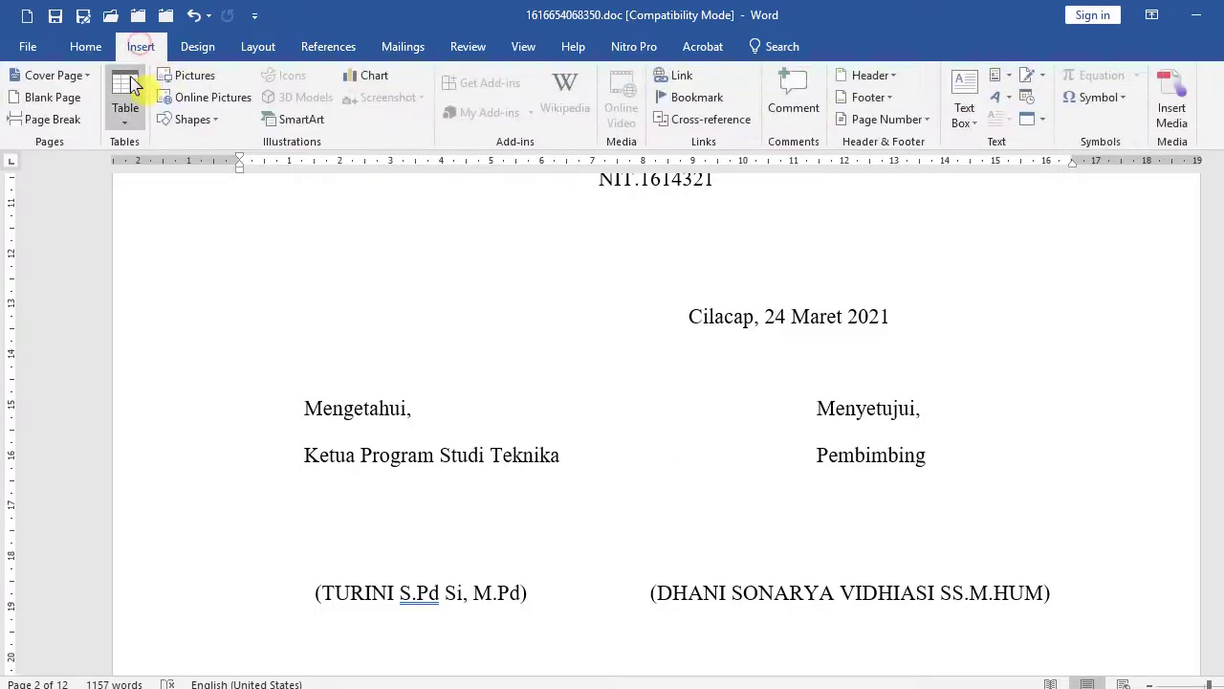
Insert a 2x1 table and enter 'Mengetahui,', 'KEtua Prodi' and the signer's name in the left cell.
left_click(127, 88)
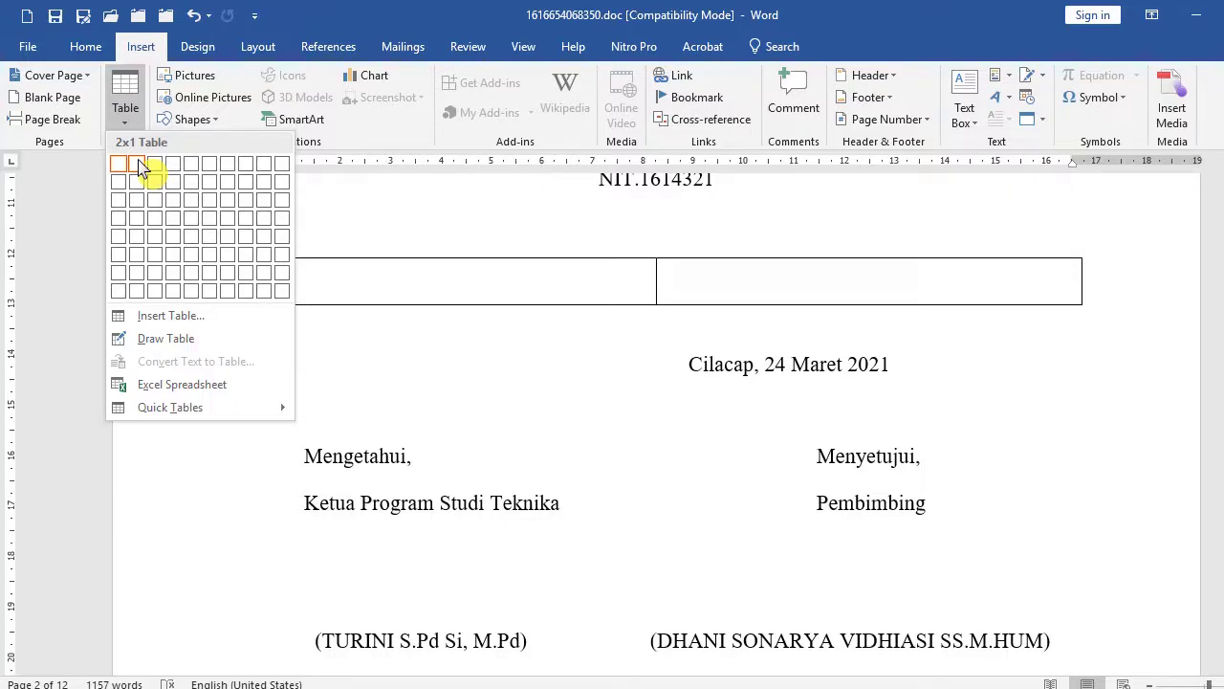
left_click(139, 165)
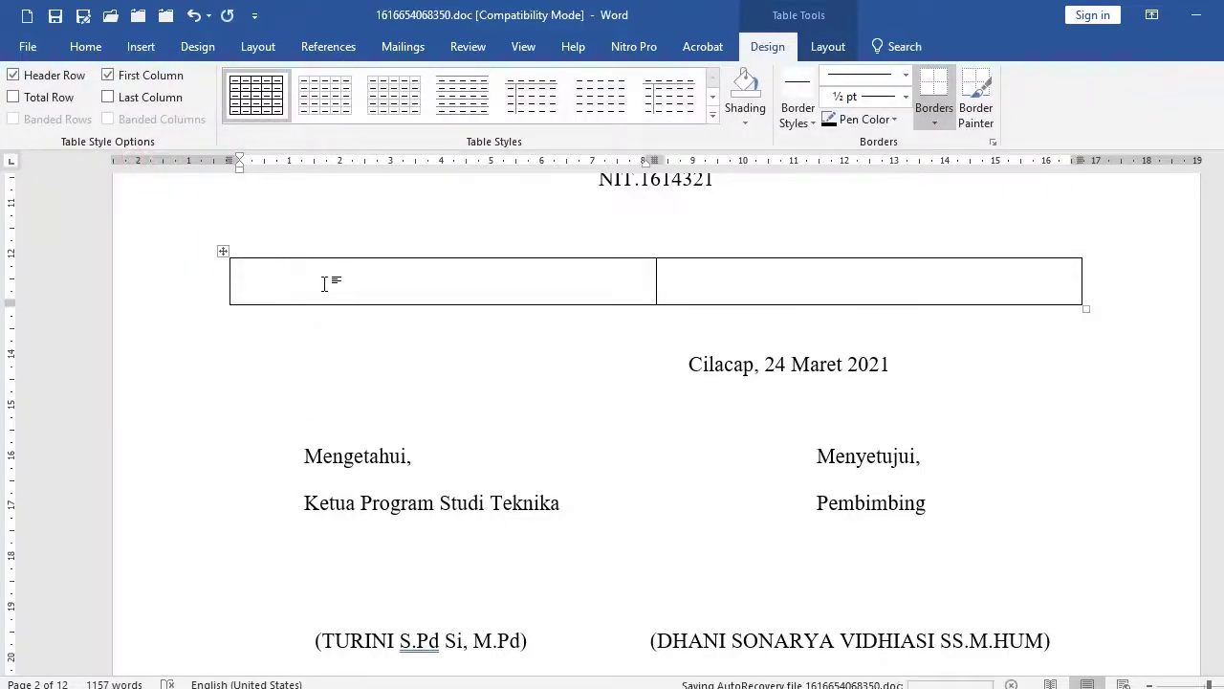
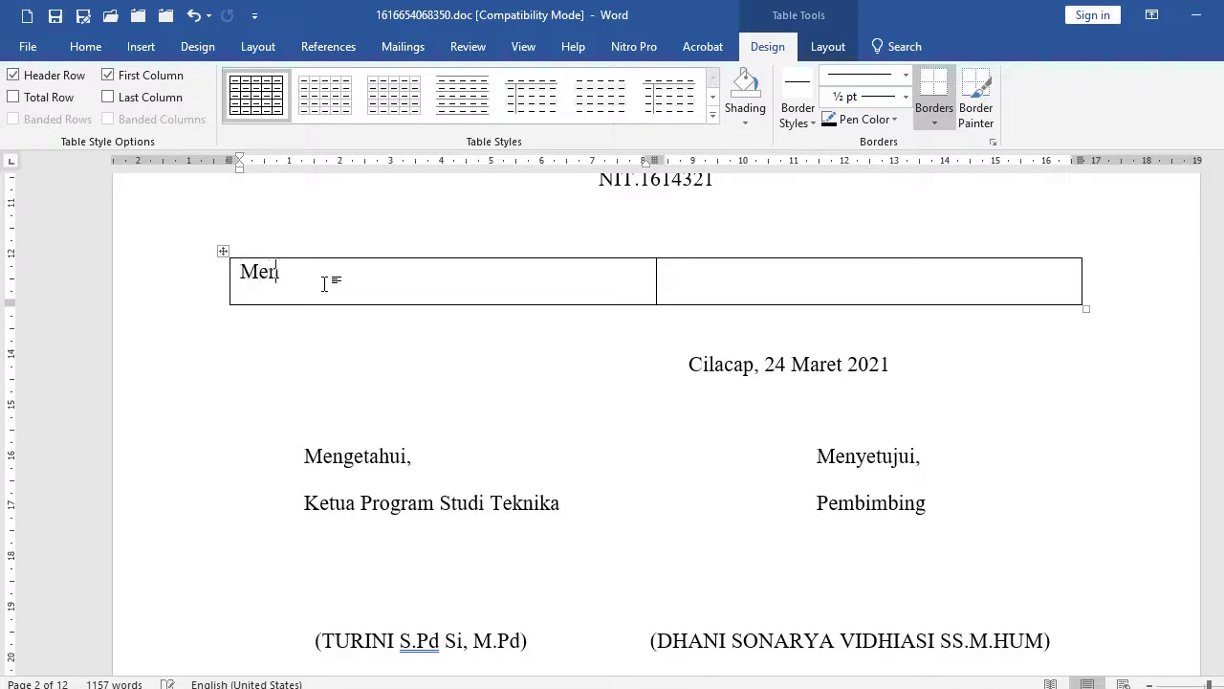
key("Return")
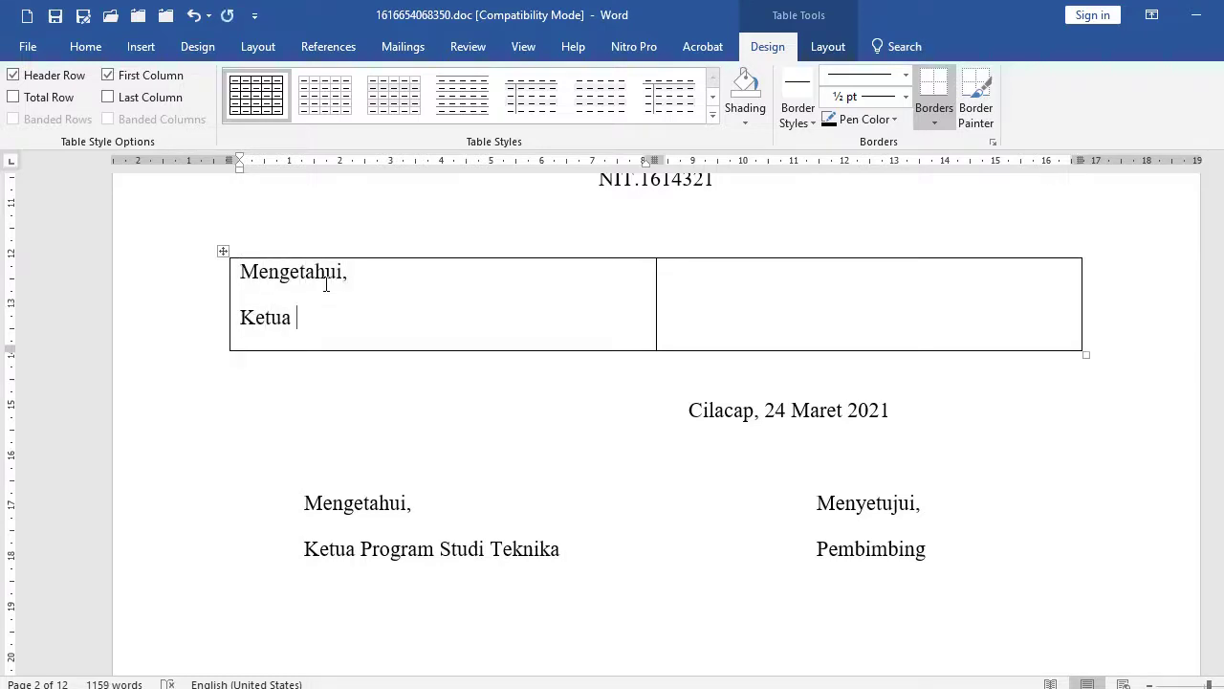
key("Return")
key("Return")
key("Return")
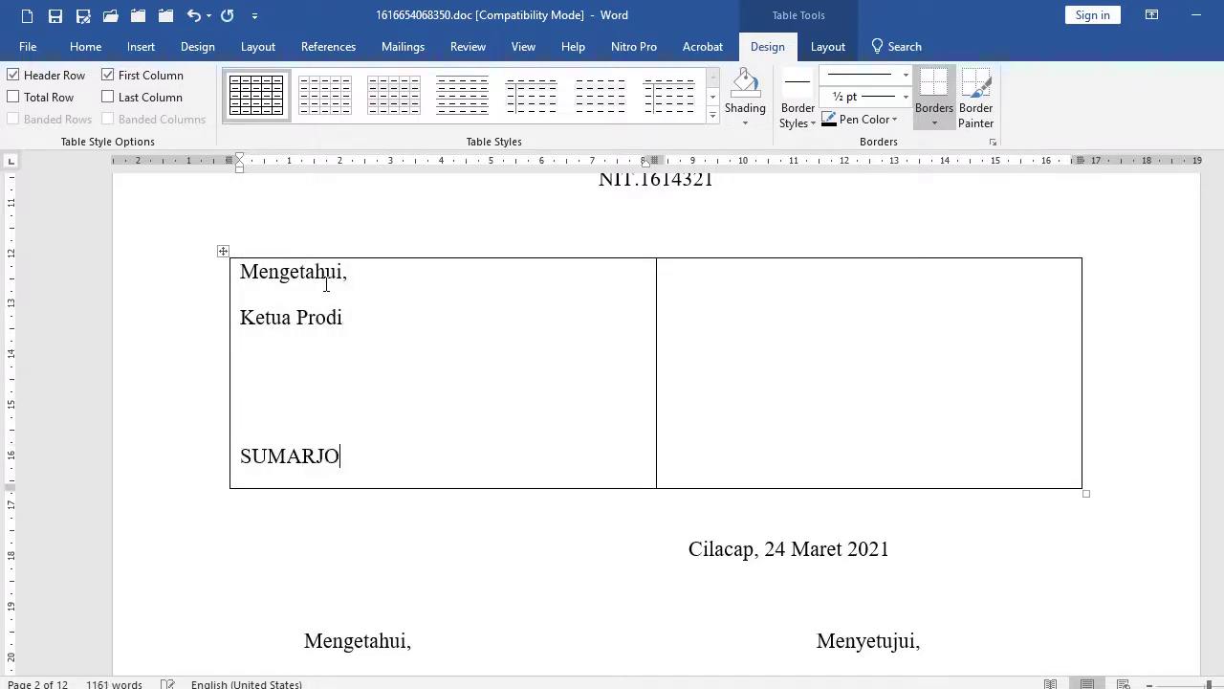
Fill the right cell with 'Menyetujui,', 'Sekretaris' and the second signer's name.
key("Tab")
type("mENYETUJUi,")
key("Return")
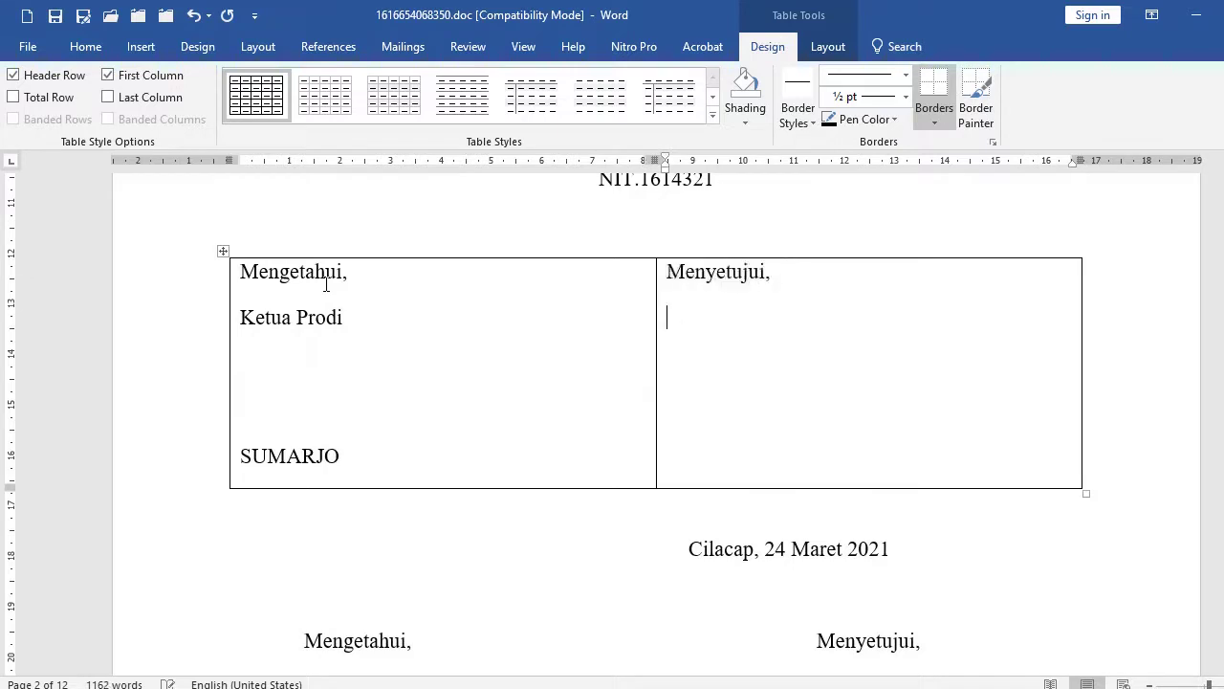
type("TUka")
key("BackSpace")
key("BackSpace")
key("BackSpace")
key("BackSpace")
type("Sekretaris")
key("Return")
key("Return")
key("Return")
key("Return")
key("BackSpace")
type("Ba")
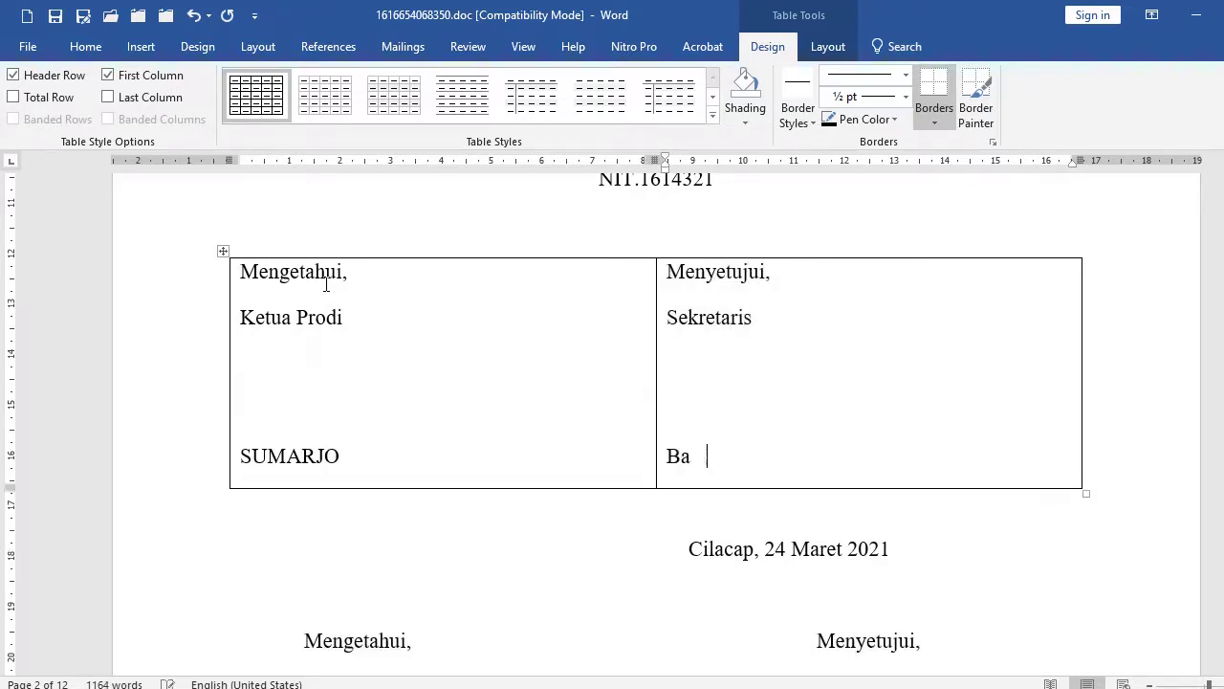
key("BackSpace")
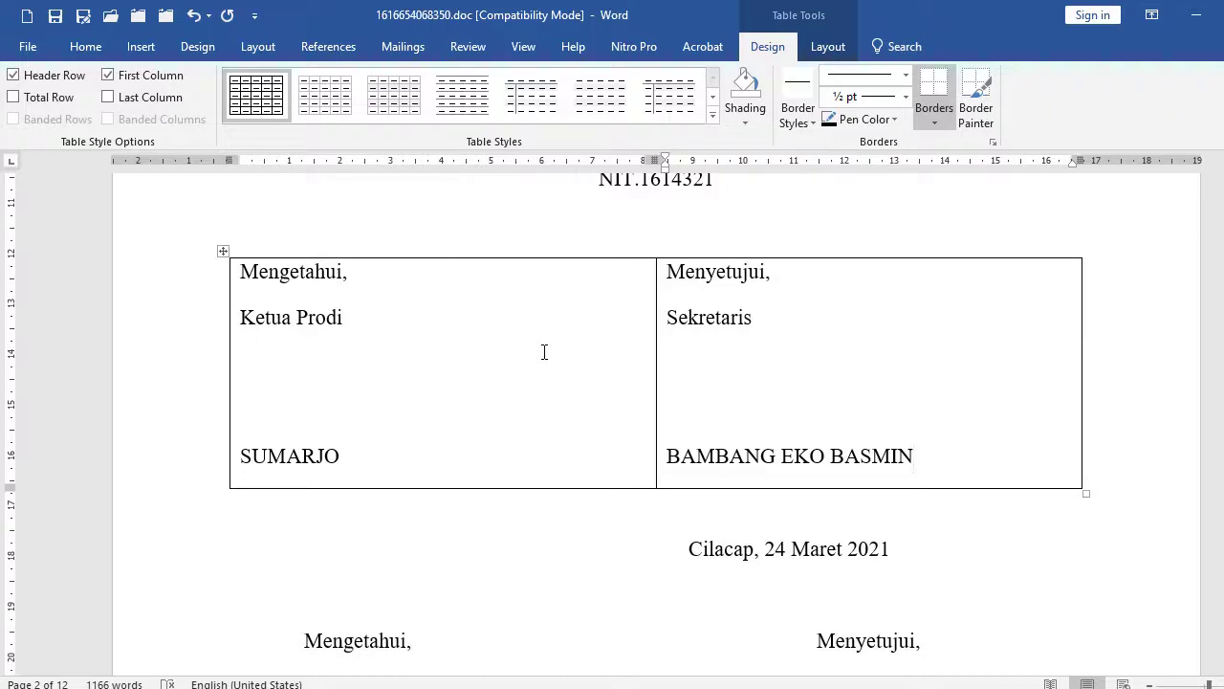
Centre the text in both signature table cells.
left_click_drag(555, 332, 696, 352)
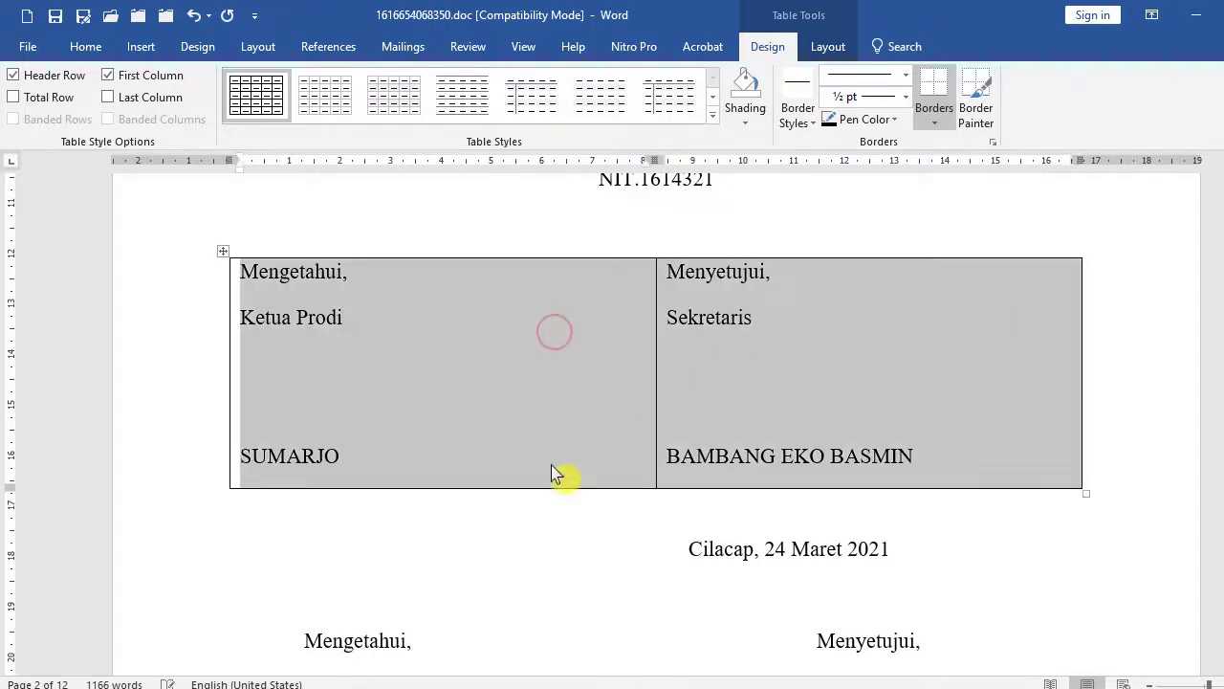
left_click(95, 48)
left_click(439, 113)
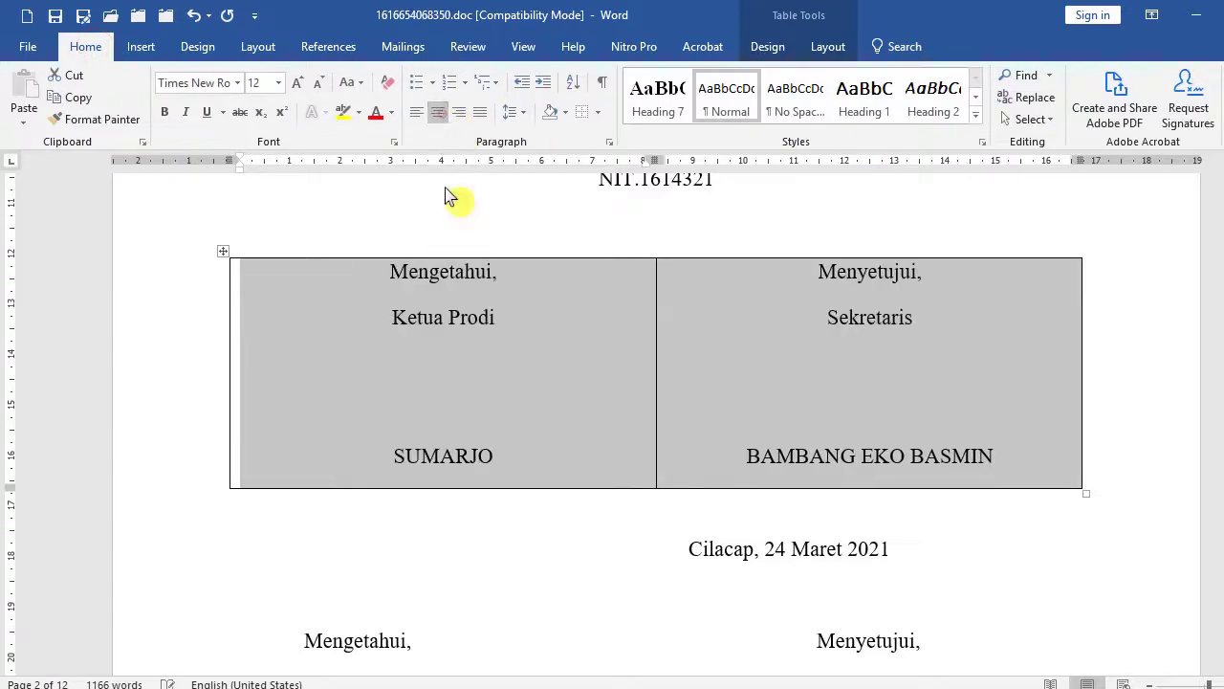
left_click(541, 364)
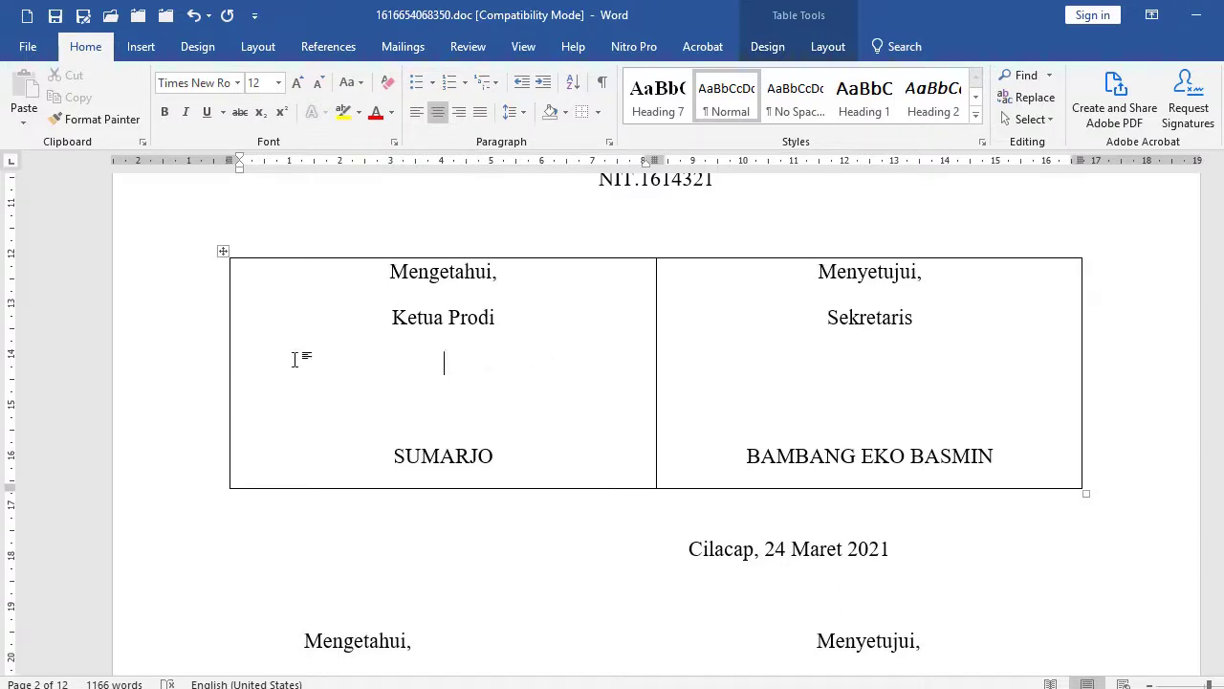
Apply No Border to the signature table row.
left_click(161, 340)
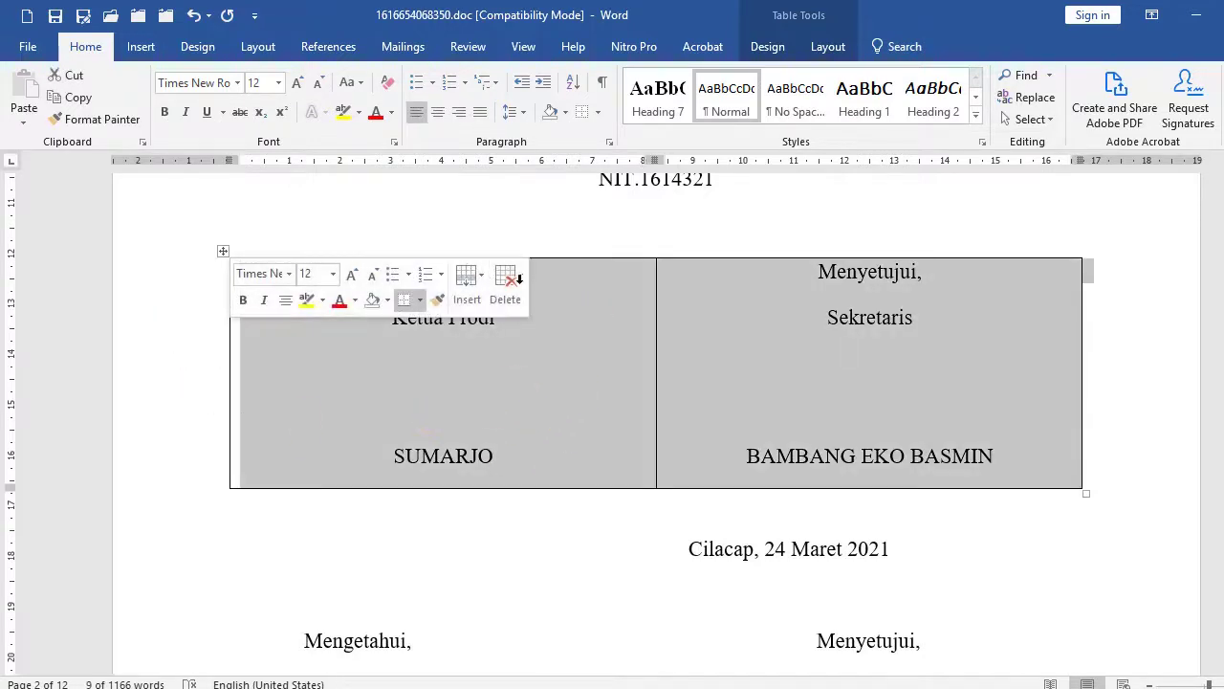
left_click(599, 115)
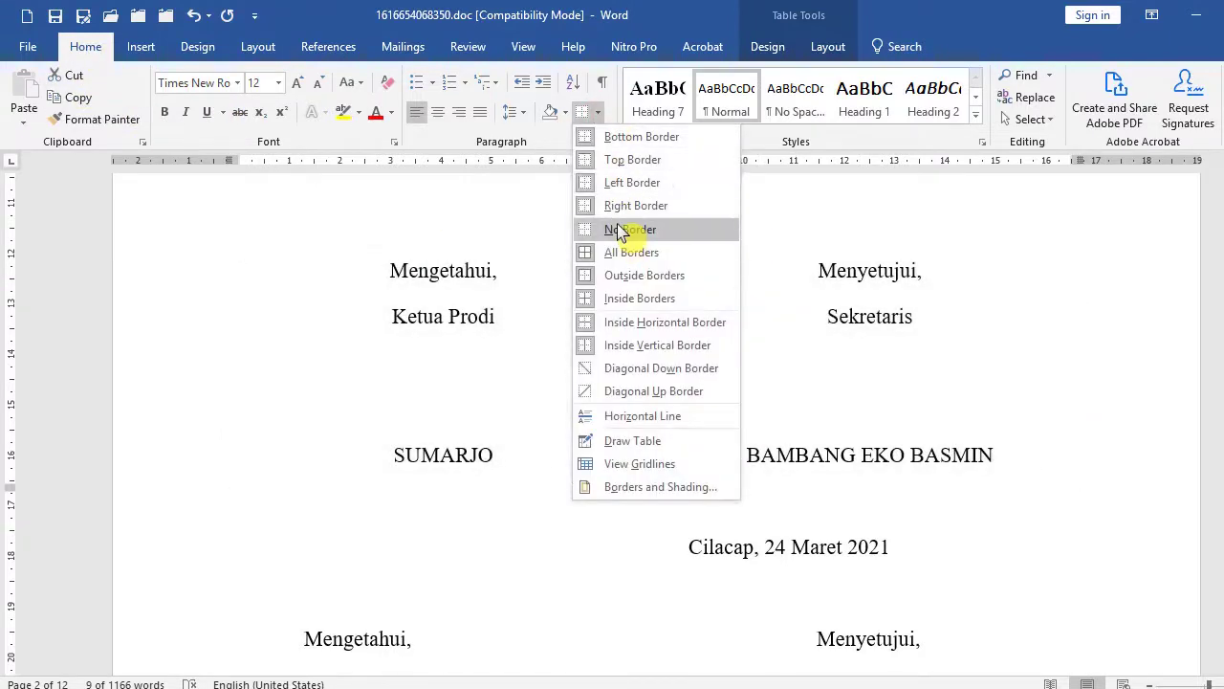
left_click(620, 231)
left_click(486, 367)
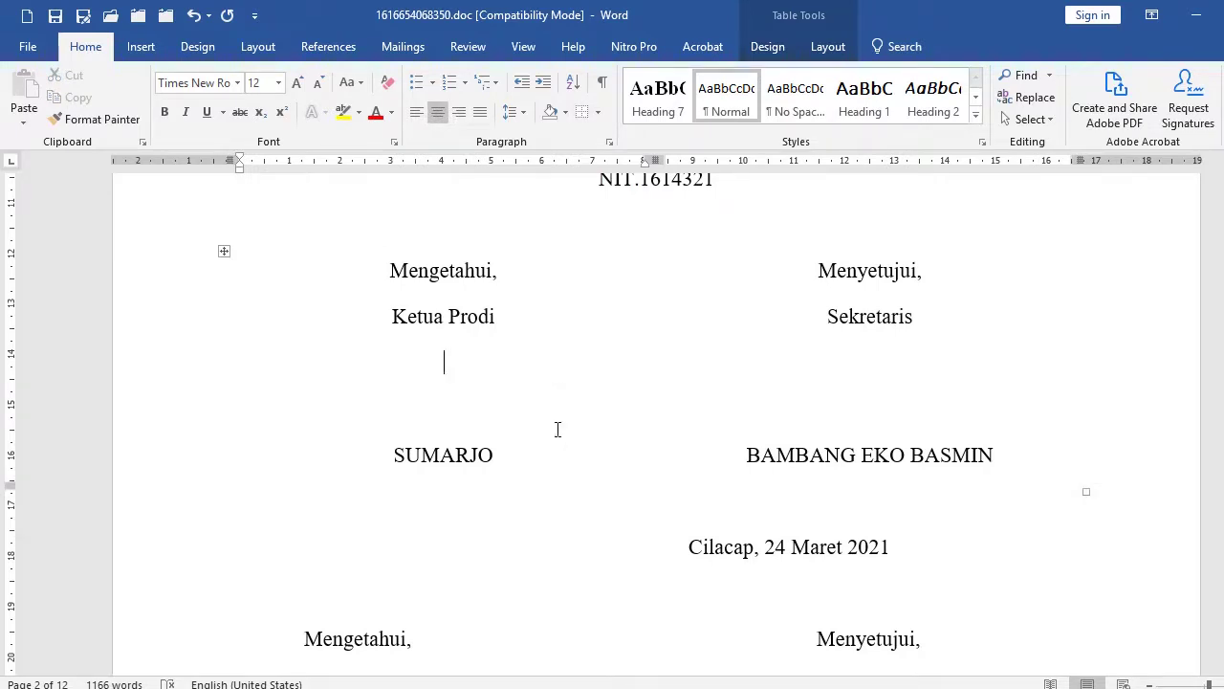
Add ', S.Pd.MM' after the Ketua Prodi signer's name.
left_click(512, 457)
type(",")
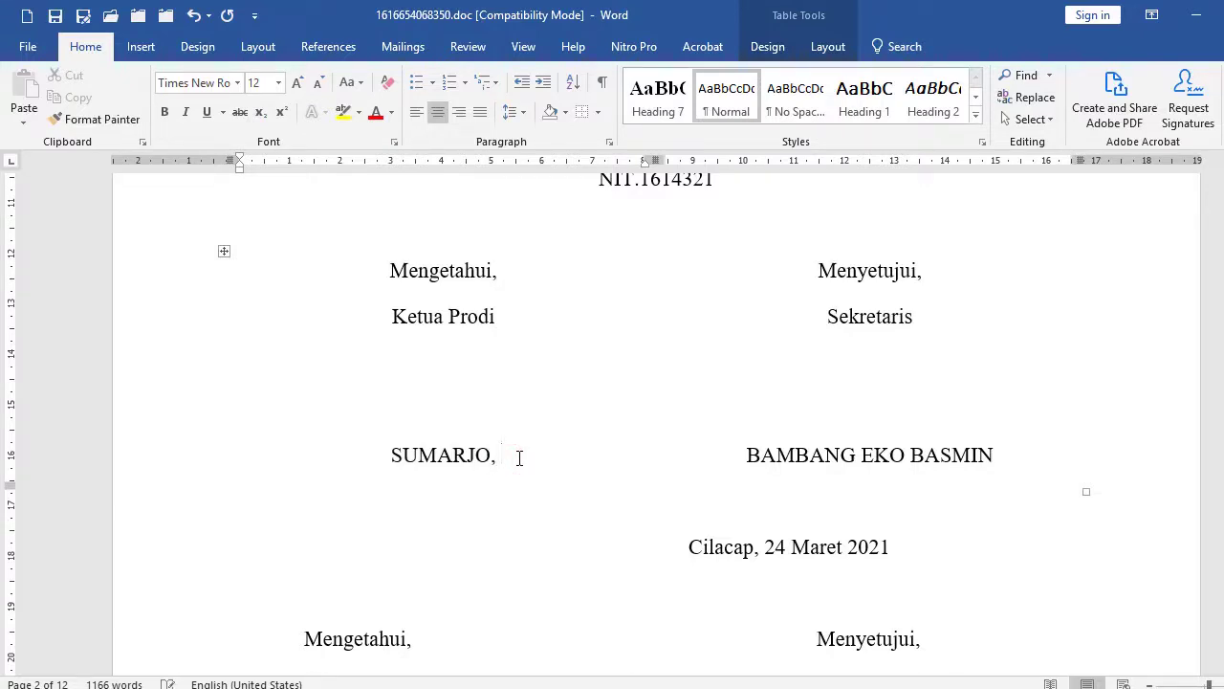
type(" S.PD")
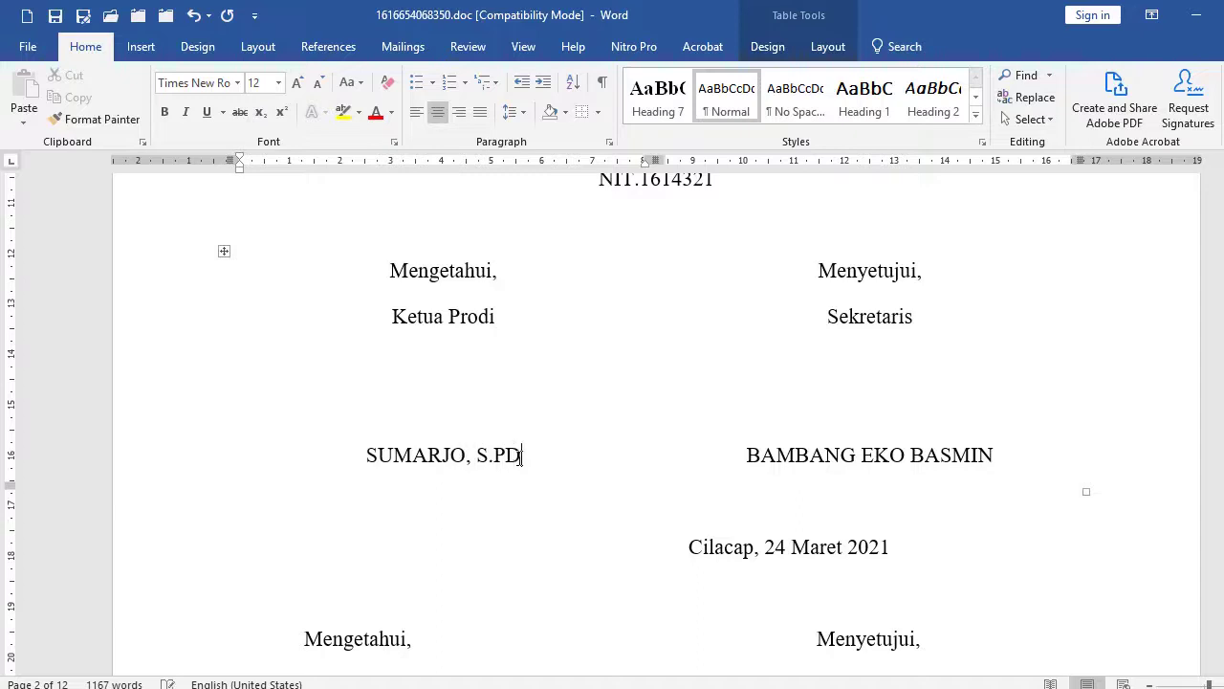
key("BackSpace")
type("d.mm")
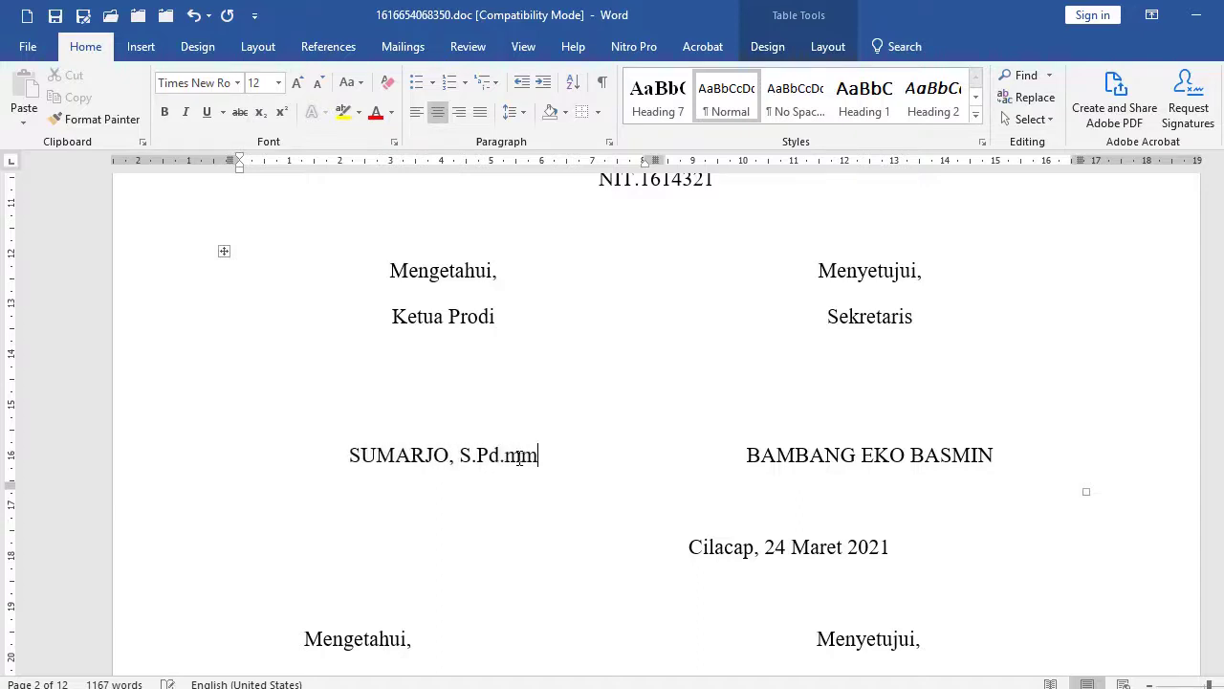
key("BackSpace")
type("MM")
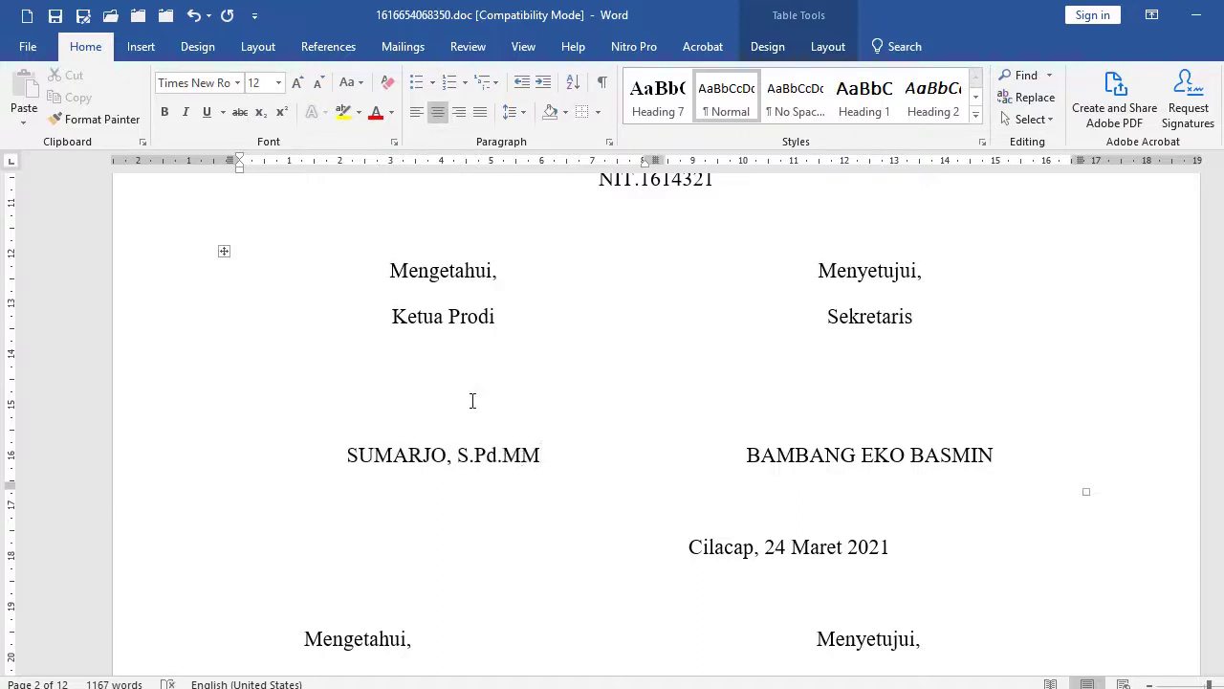
left_click(468, 393)
Compare the new signature table with the original Mengetahui/Menyetujui block below it.
left_click(394, 272)
left_click(813, 274)
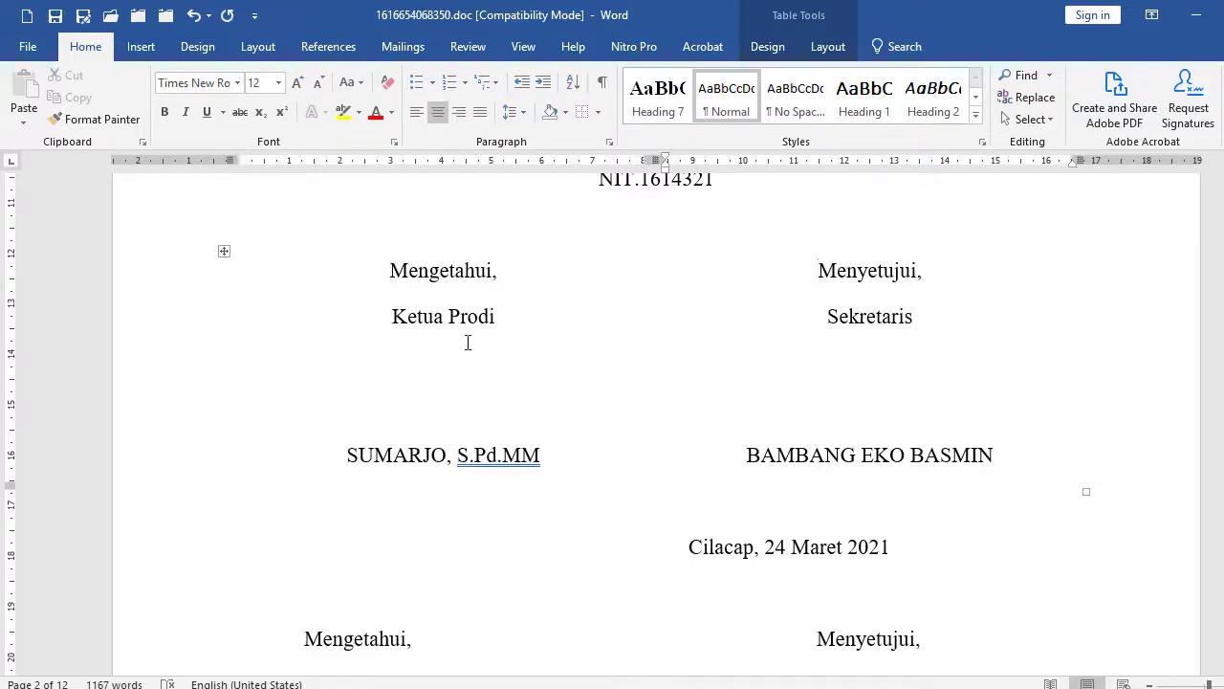
scroll(520, 355, "down", 5)
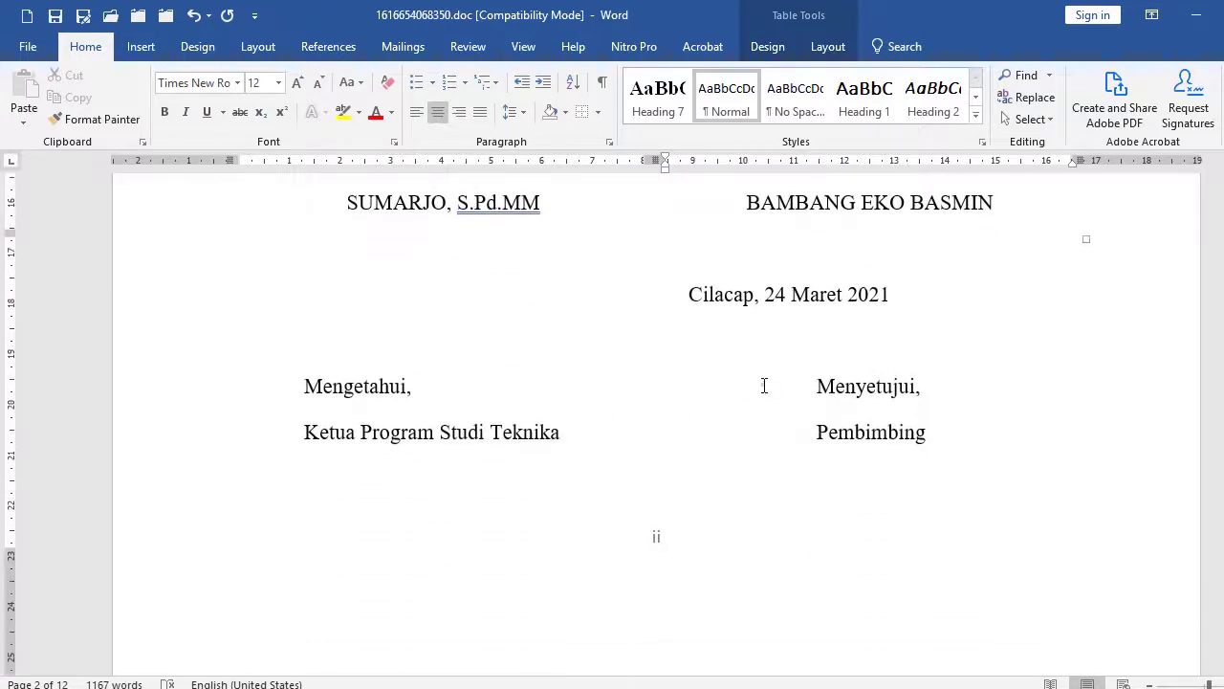
left_click(763, 385)
scroll(773, 379, "down", 3)
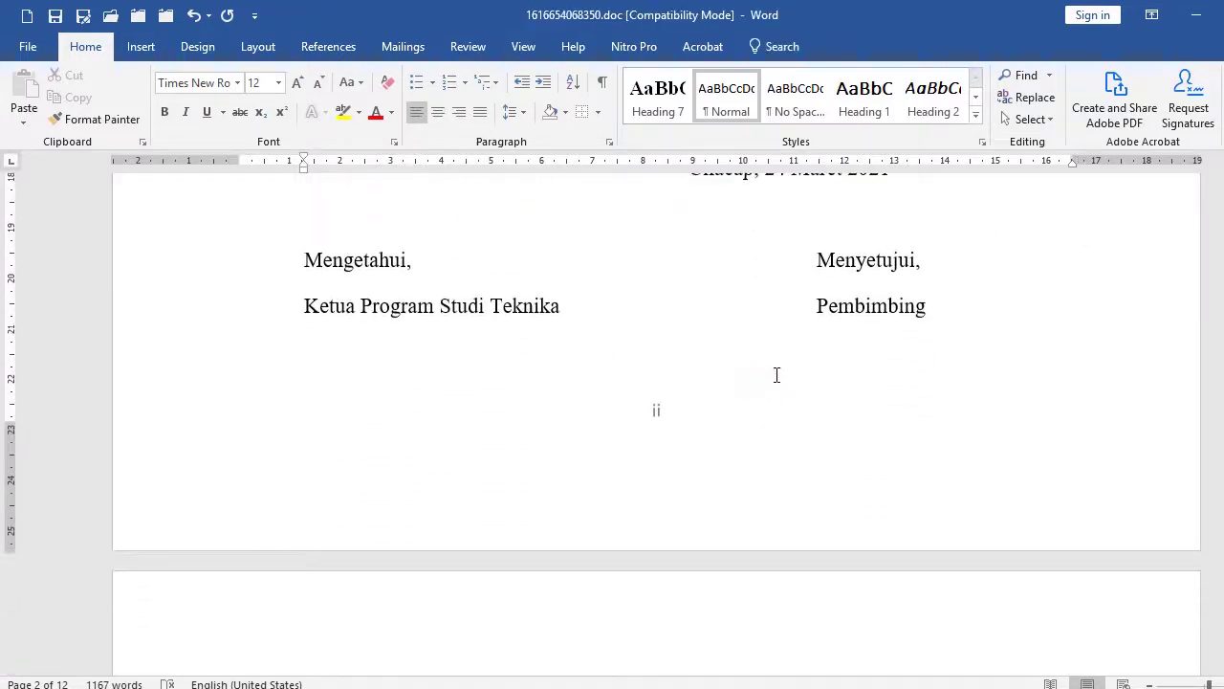
left_click(560, 268)
scroll(599, 336, "down", 1)
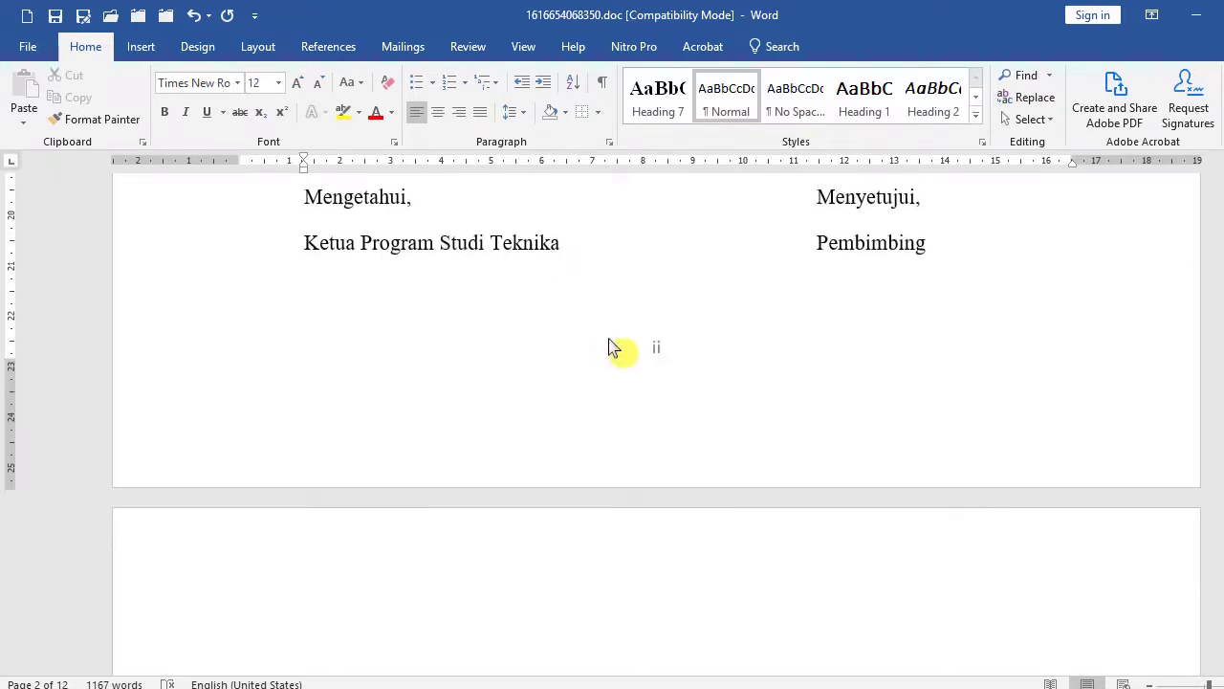
scroll(614, 347, "up", 3)
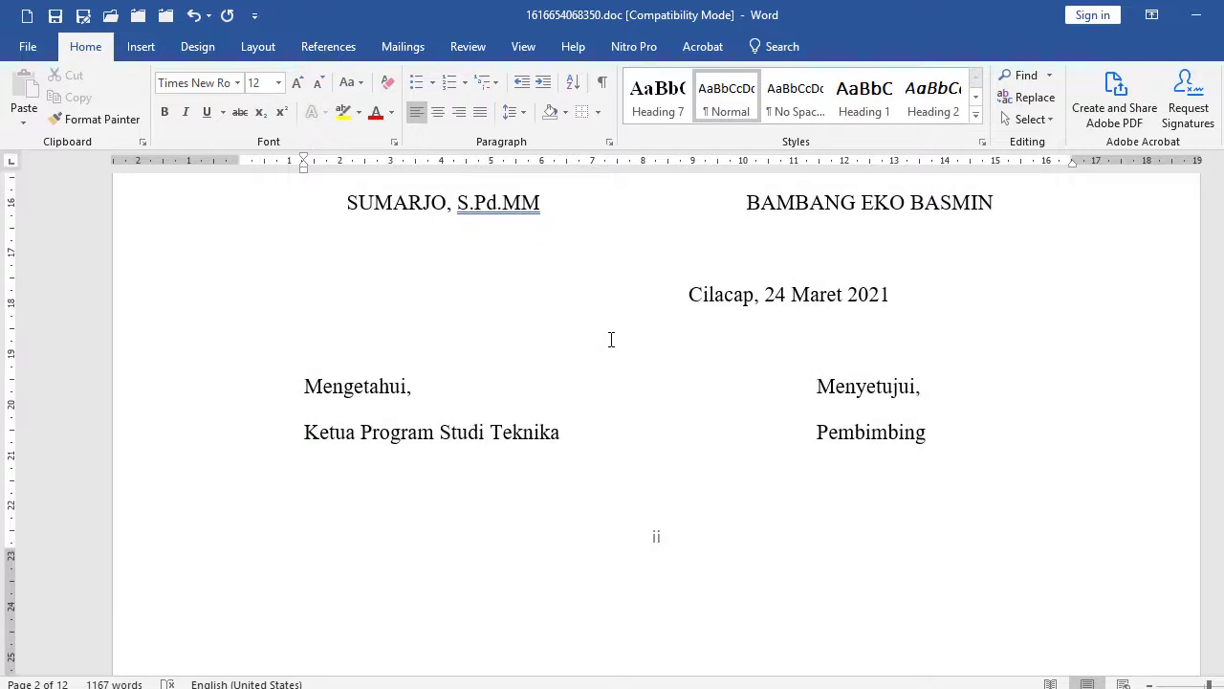
scroll(612, 339, "up", 5)
left_click(465, 391)
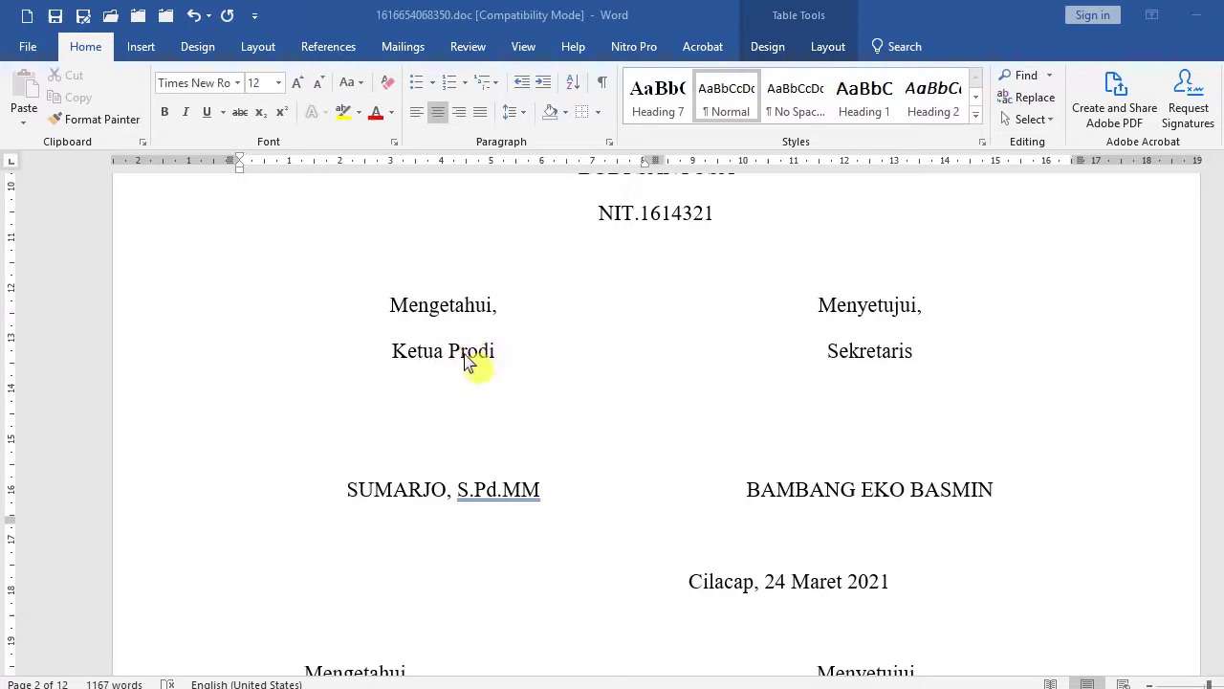
scroll(774, 506, "down", 4)
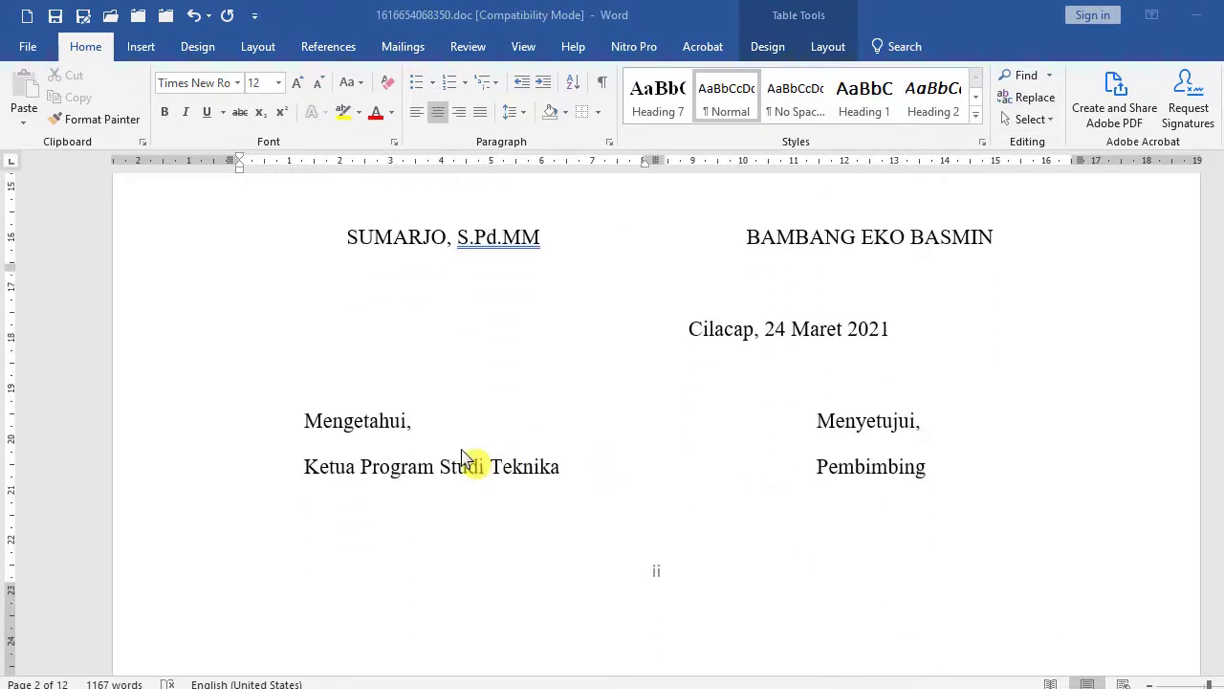
scroll(465, 315, "up", 3)
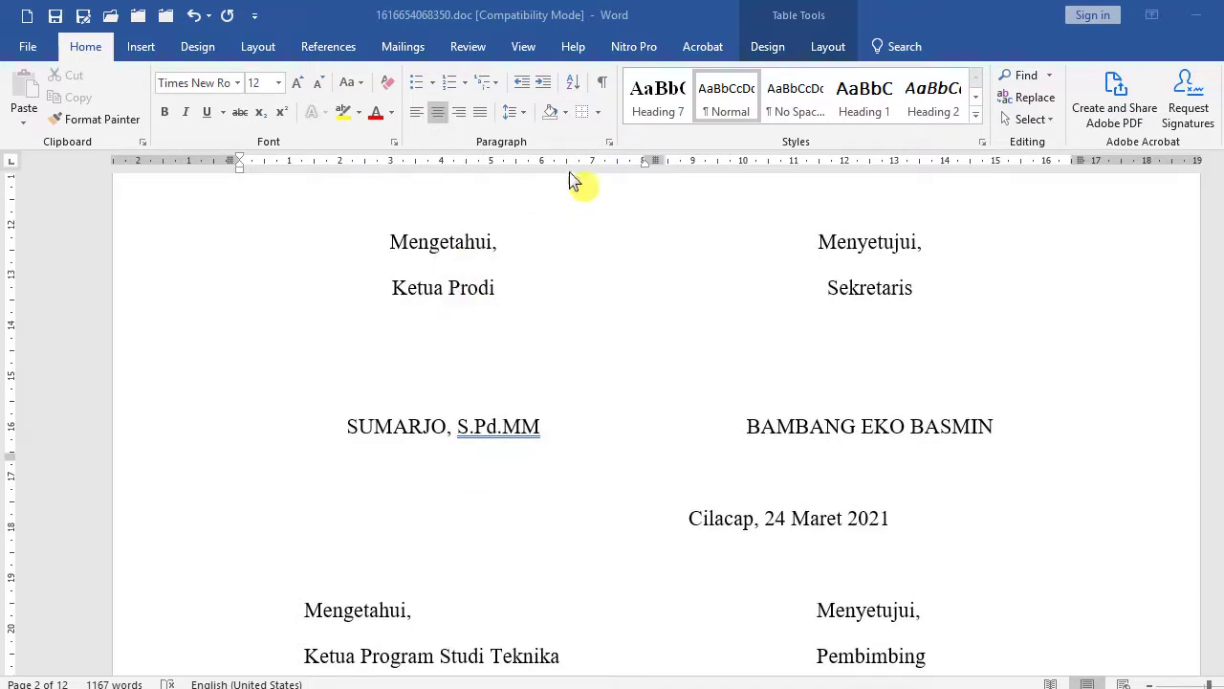
left_click(614, 150)
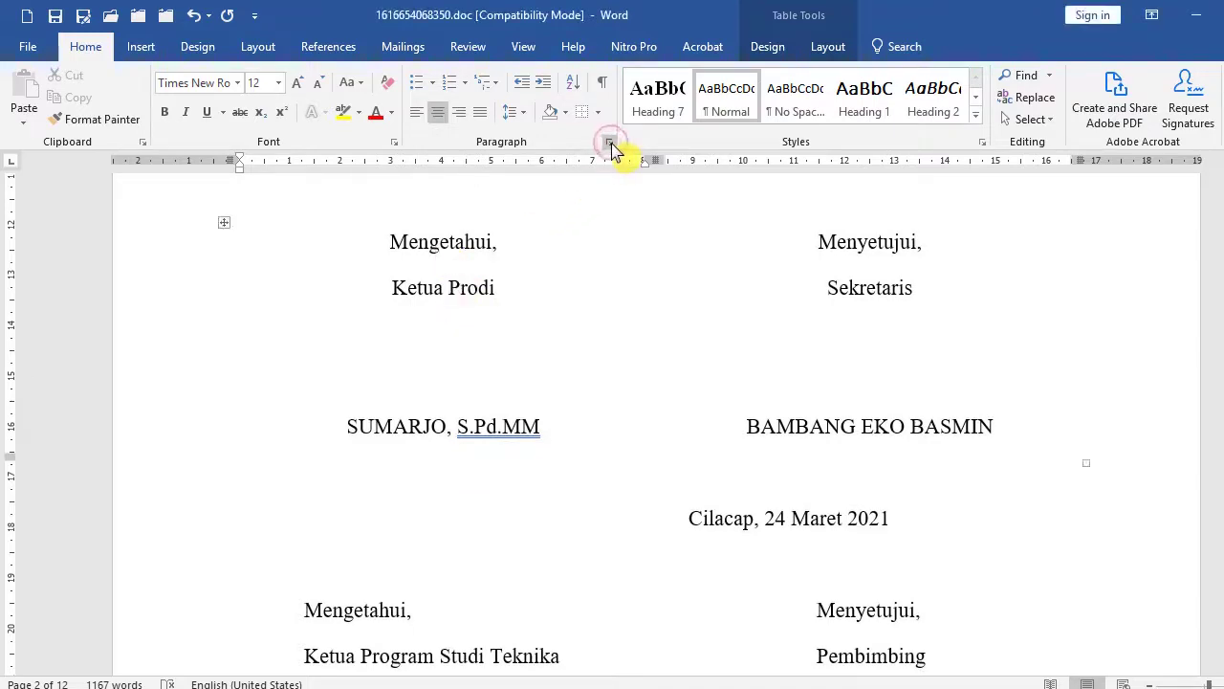
left_click(611, 143)
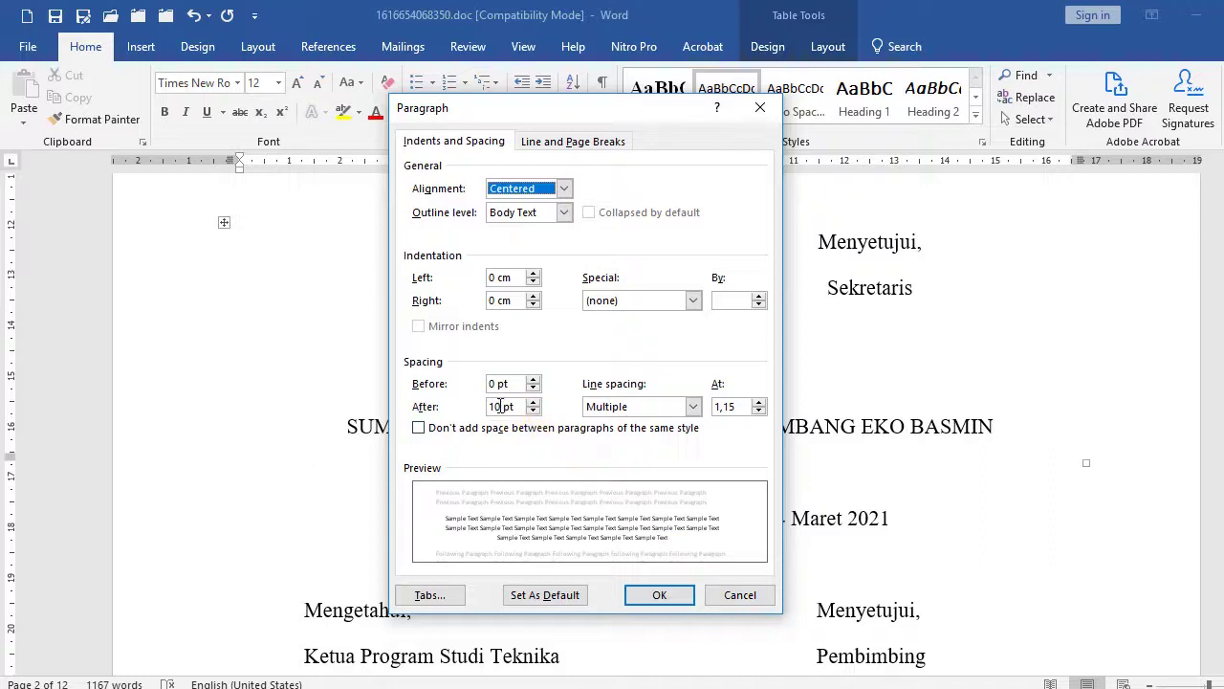
left_click(751, 603)
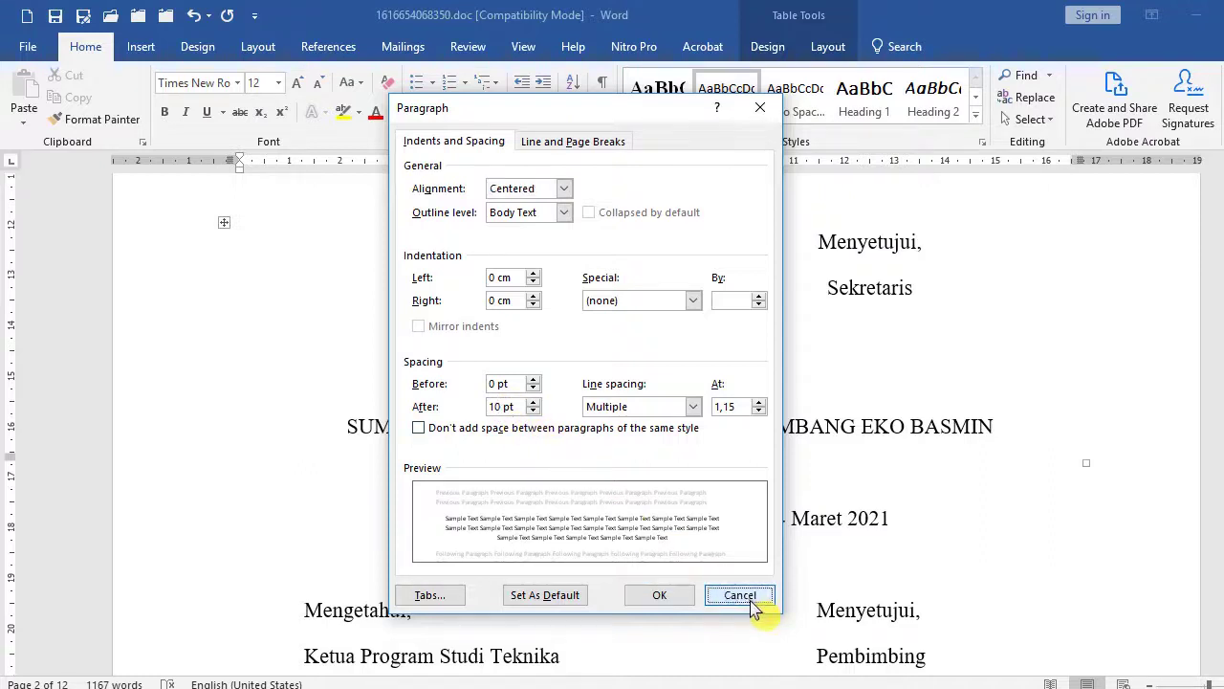
left_click(490, 427)
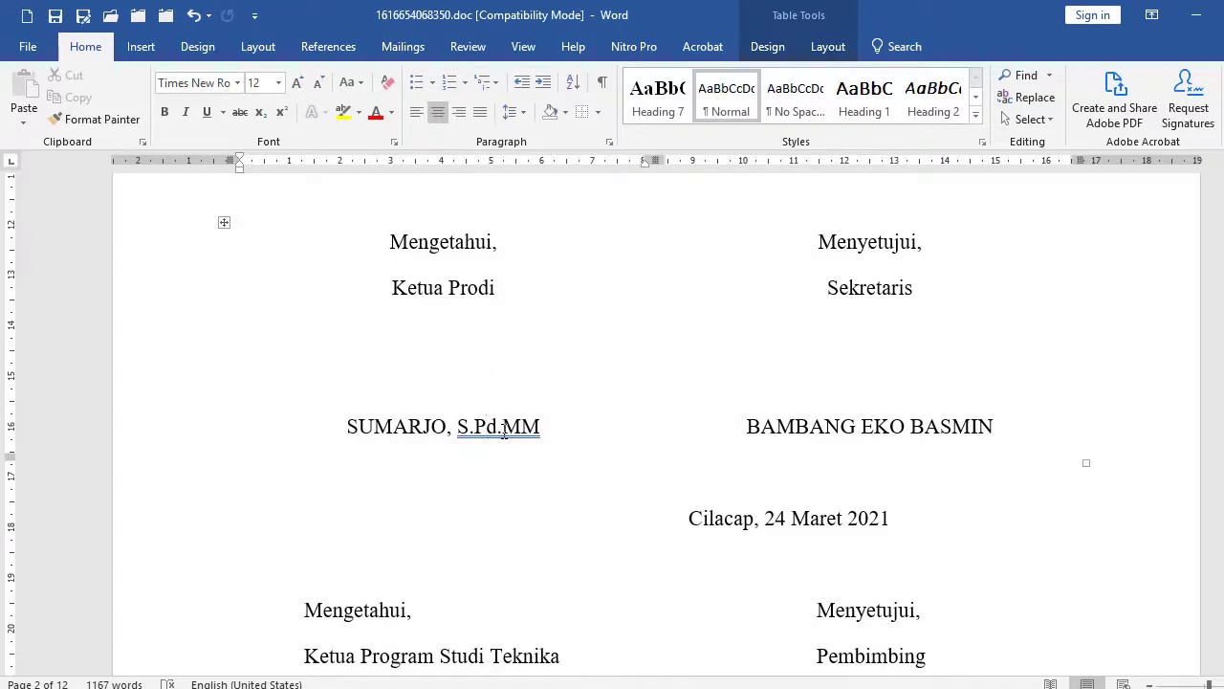
Select the whole thesis from the cover page to the end and open the Paragraph dialog.
key("ctrl+Home")
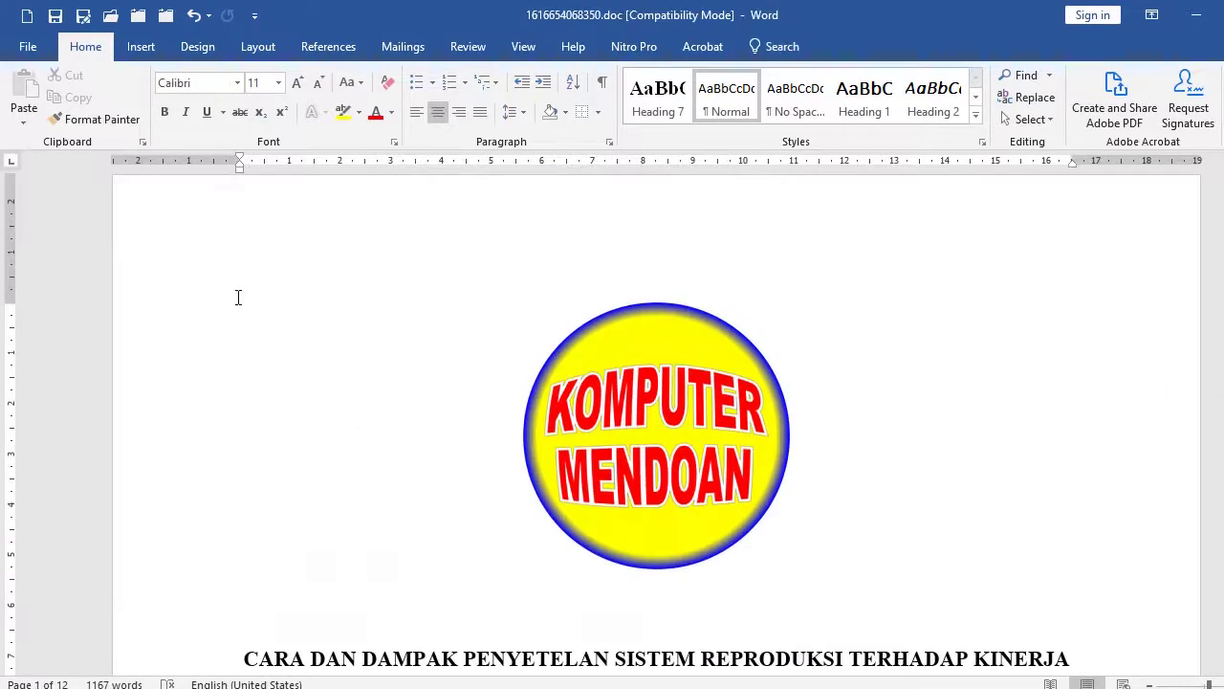
scroll(374, 423, "down", 3)
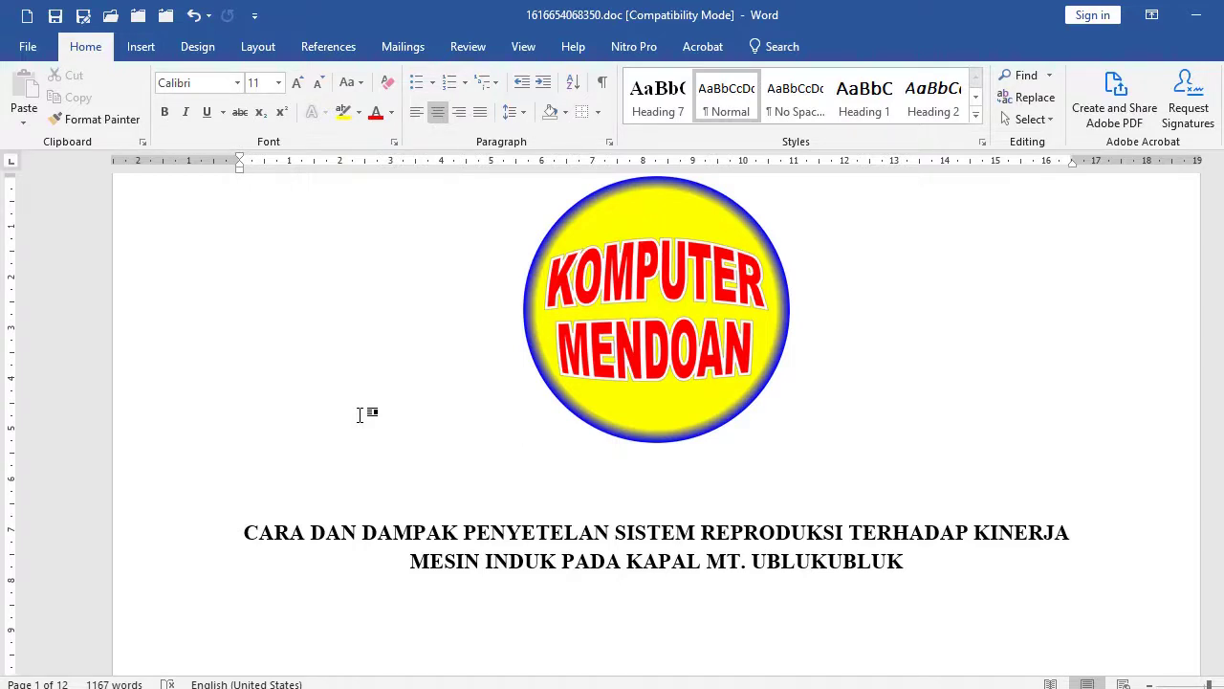
key("ctrl+a")
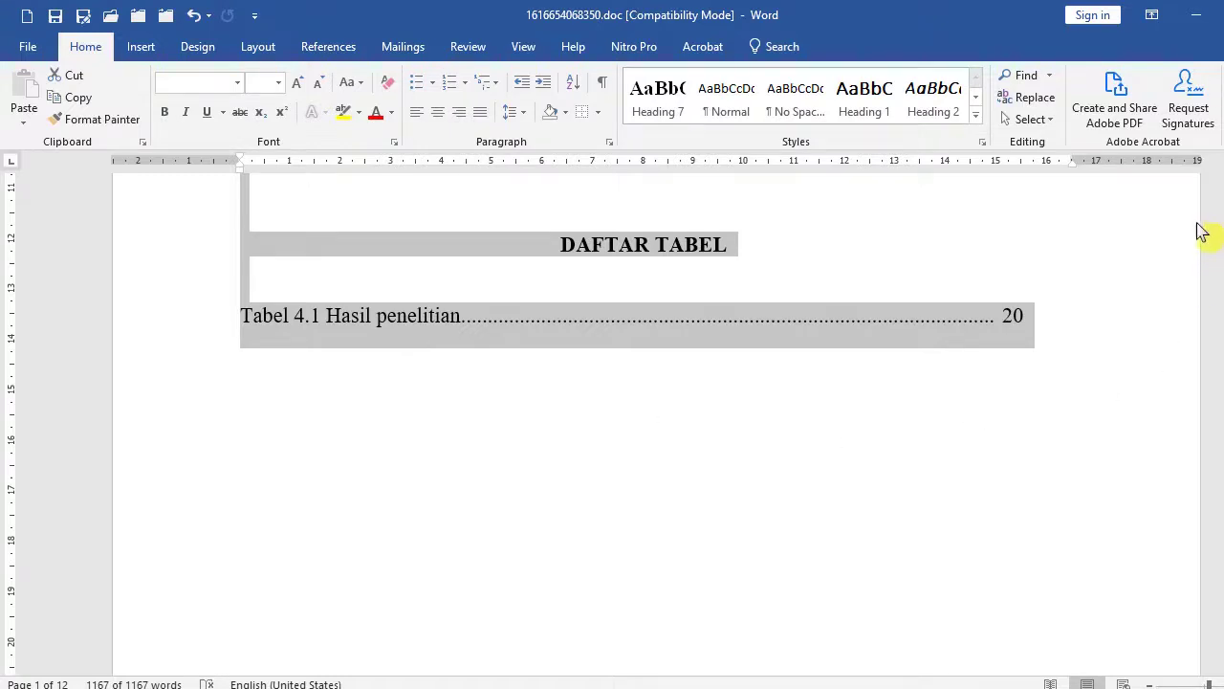
key("ctrl+shift+End")
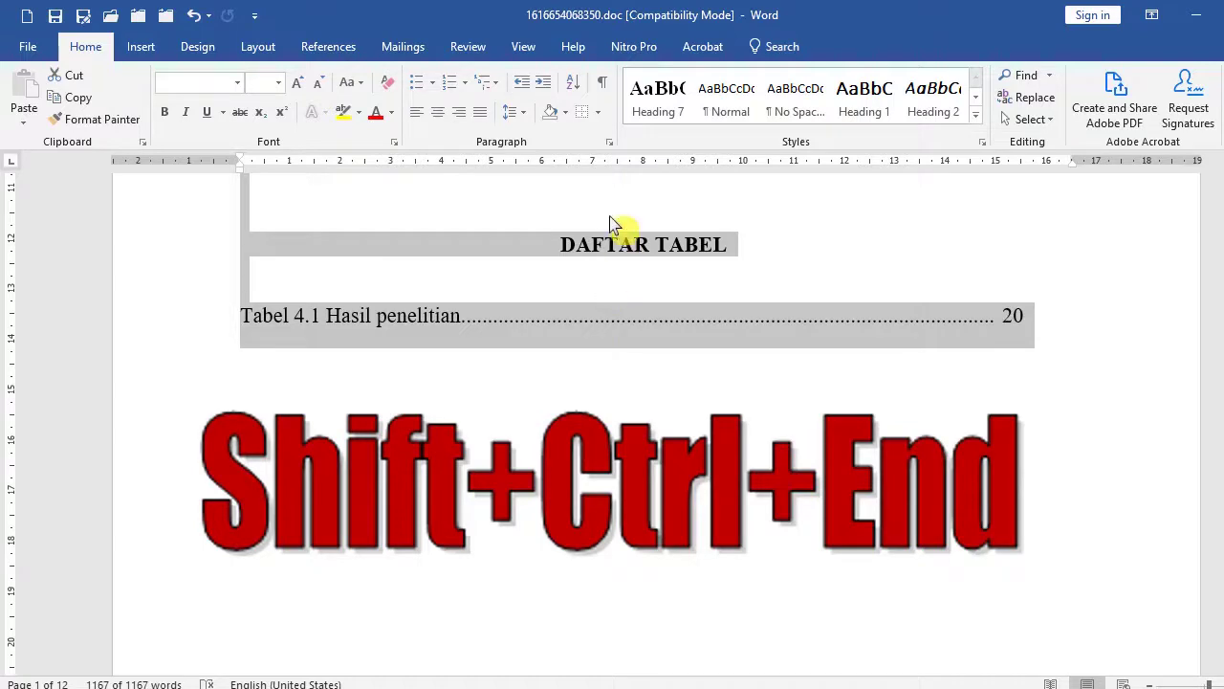
scroll(465, 405, "up", 5)
scroll(533, 411, "down", 3, "ctrl")
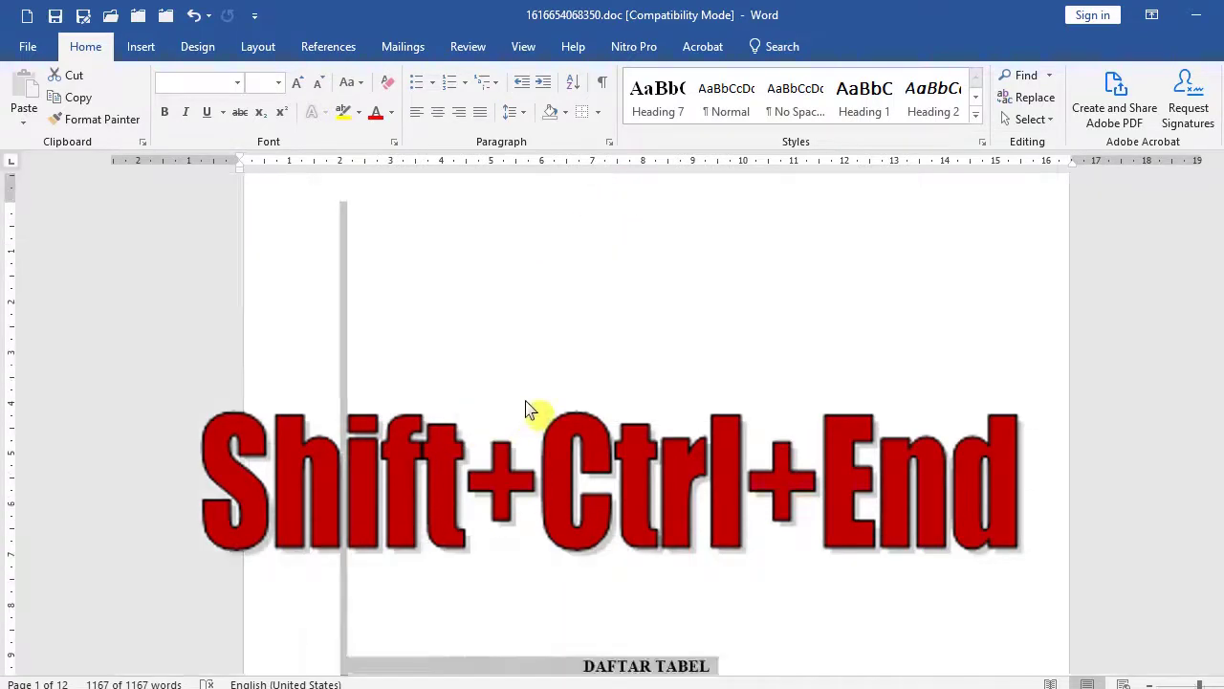
scroll(543, 414, "down", 3, "ctrl")
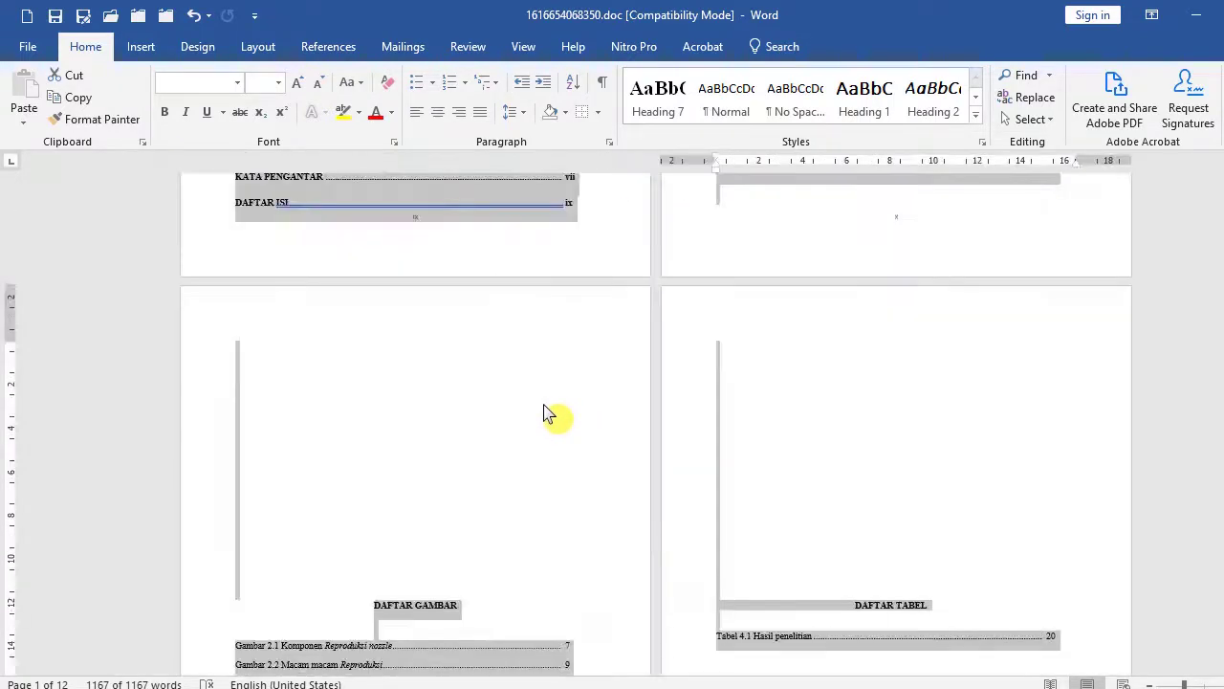
scroll(542, 411, "up", 2)
scroll(542, 411, "up", 3)
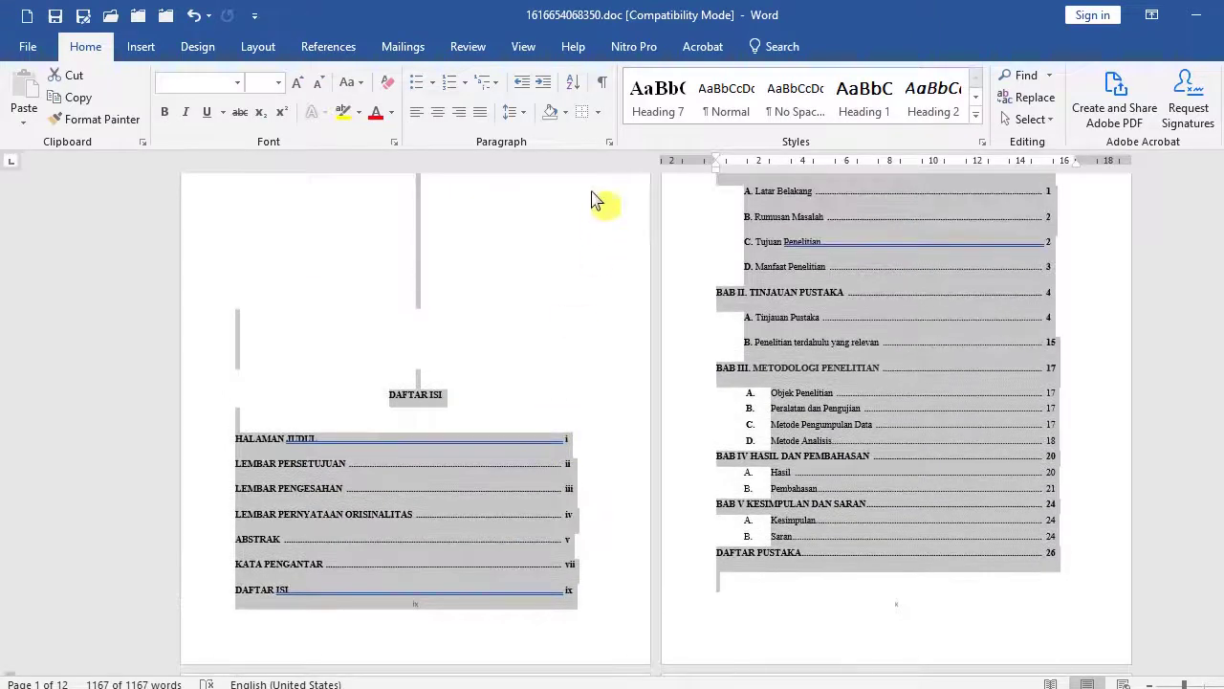
left_click(610, 141)
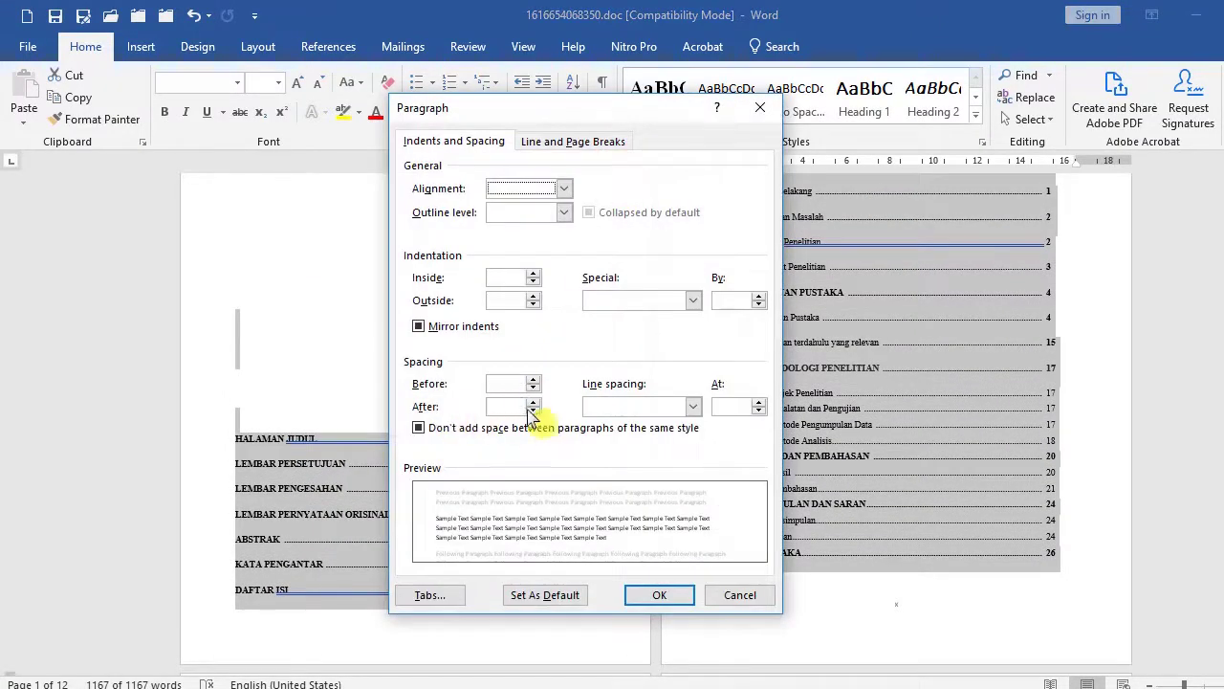
Set 0 pt before and after, 1.5 line spacing, clear 'Don't add space' and Mirror indents.
left_click(533, 411)
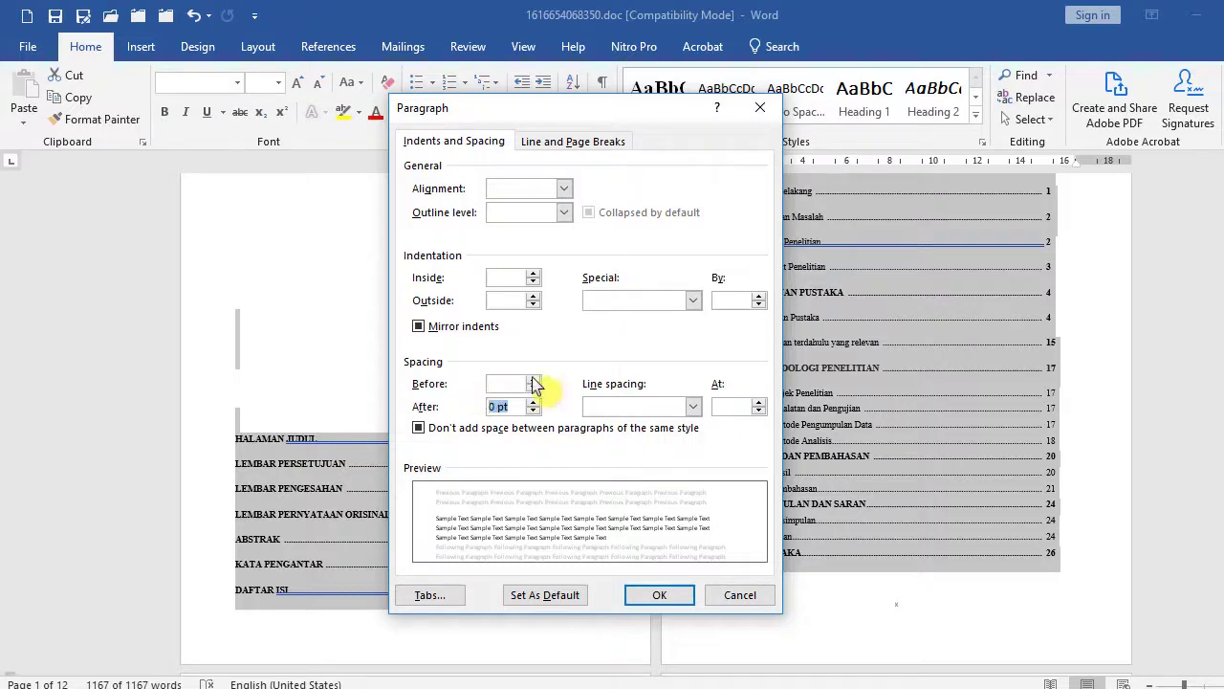
left_click(533, 386)
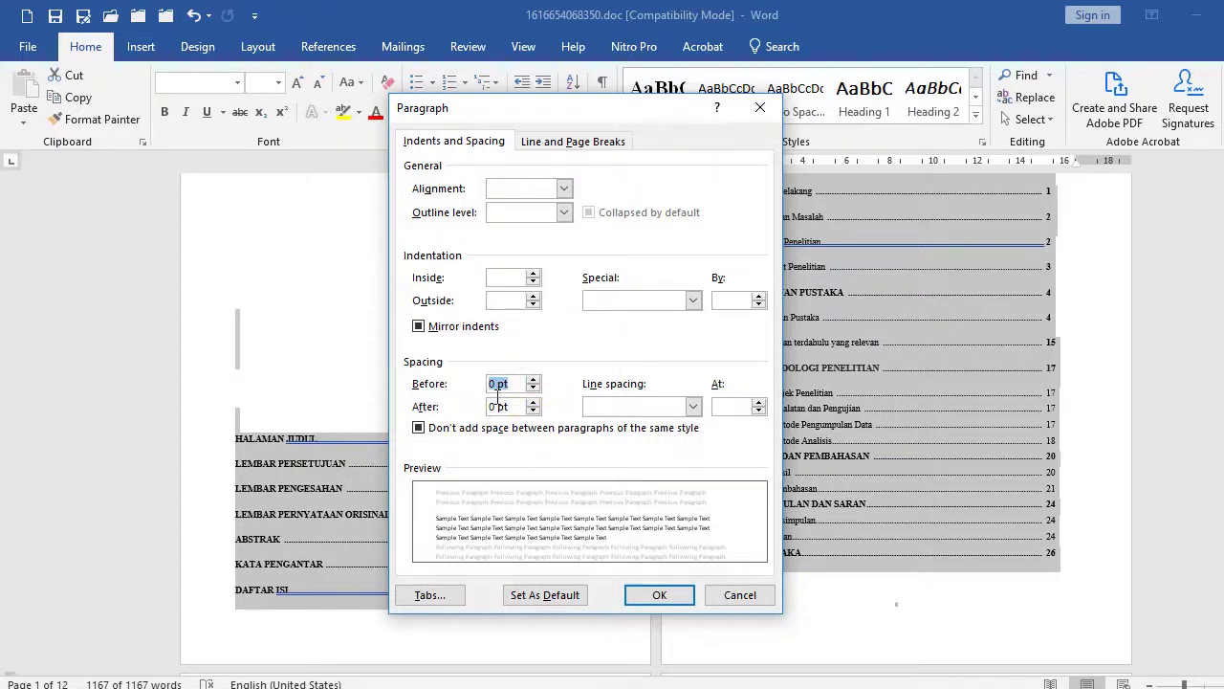
left_click(694, 408)
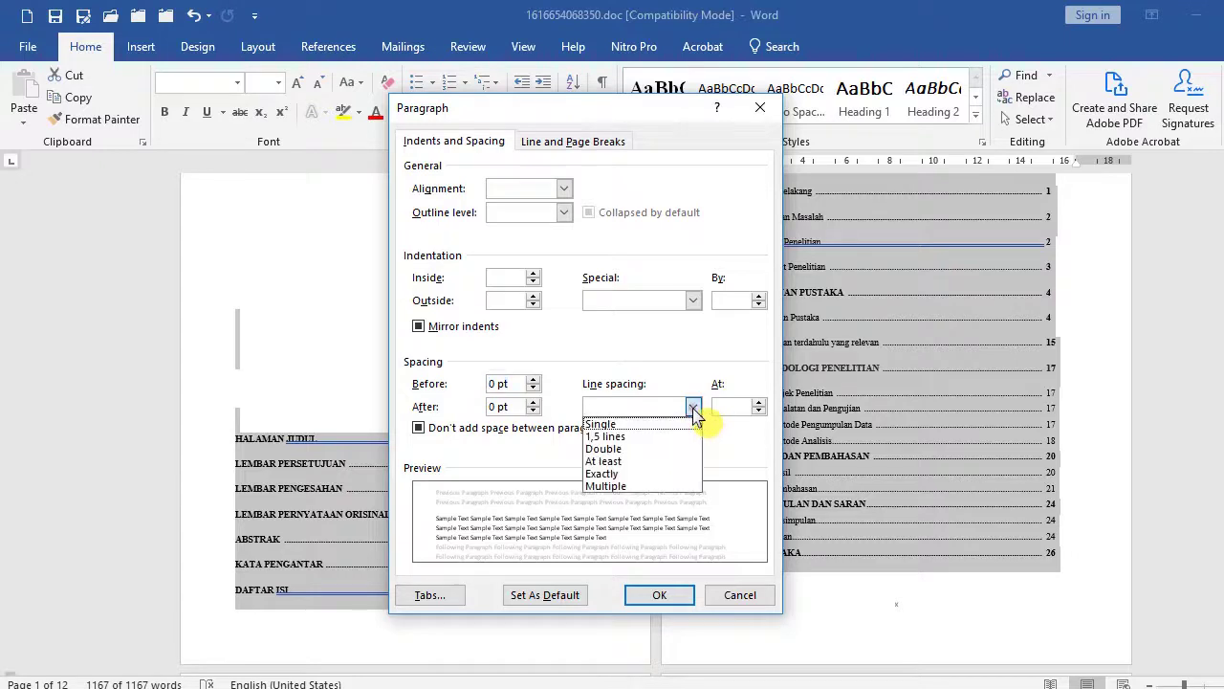
left_click(620, 437)
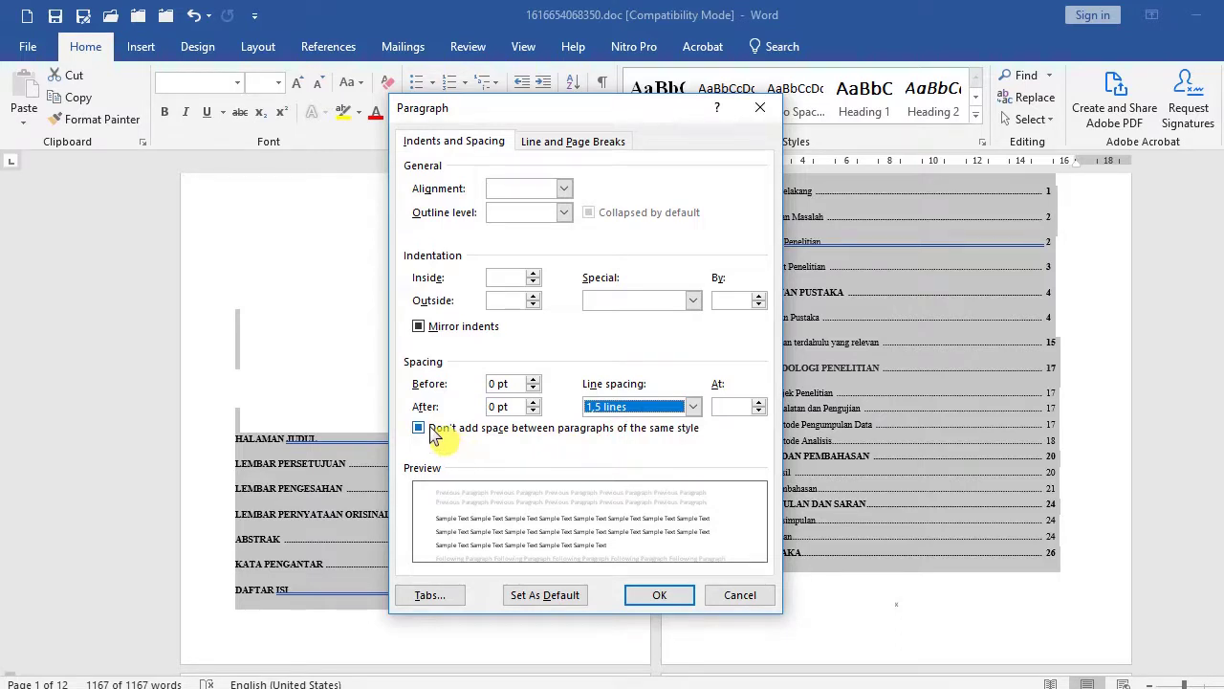
left_click(432, 435)
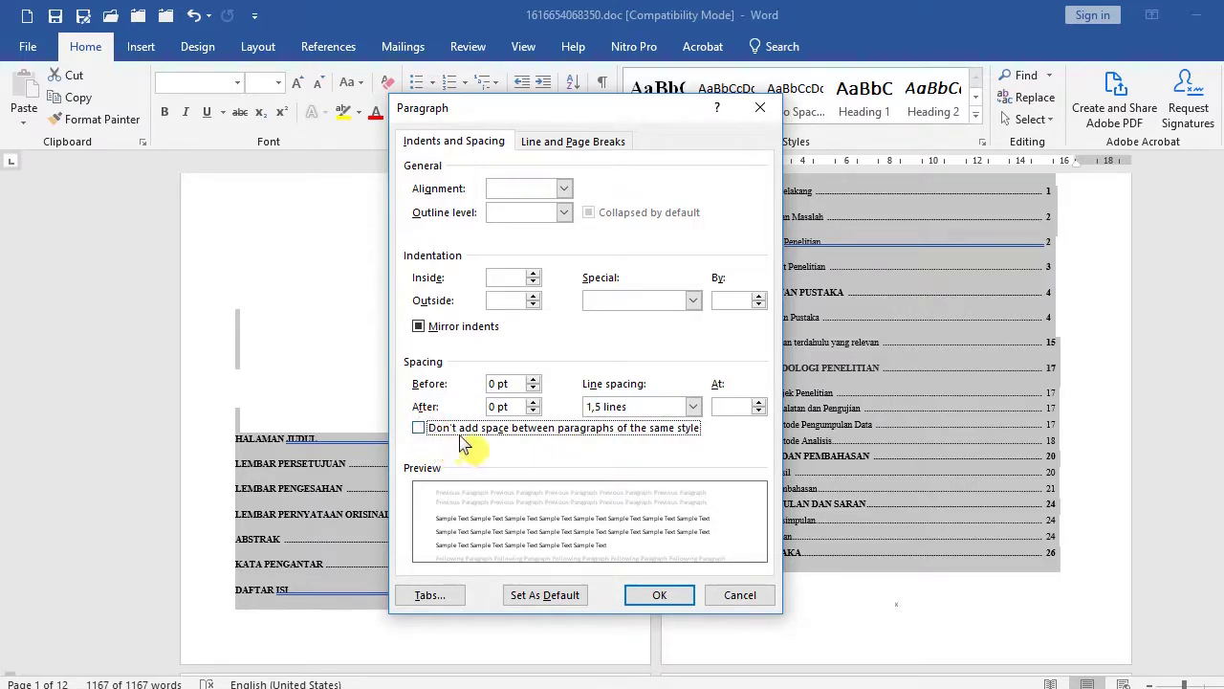
left_click(442, 331)
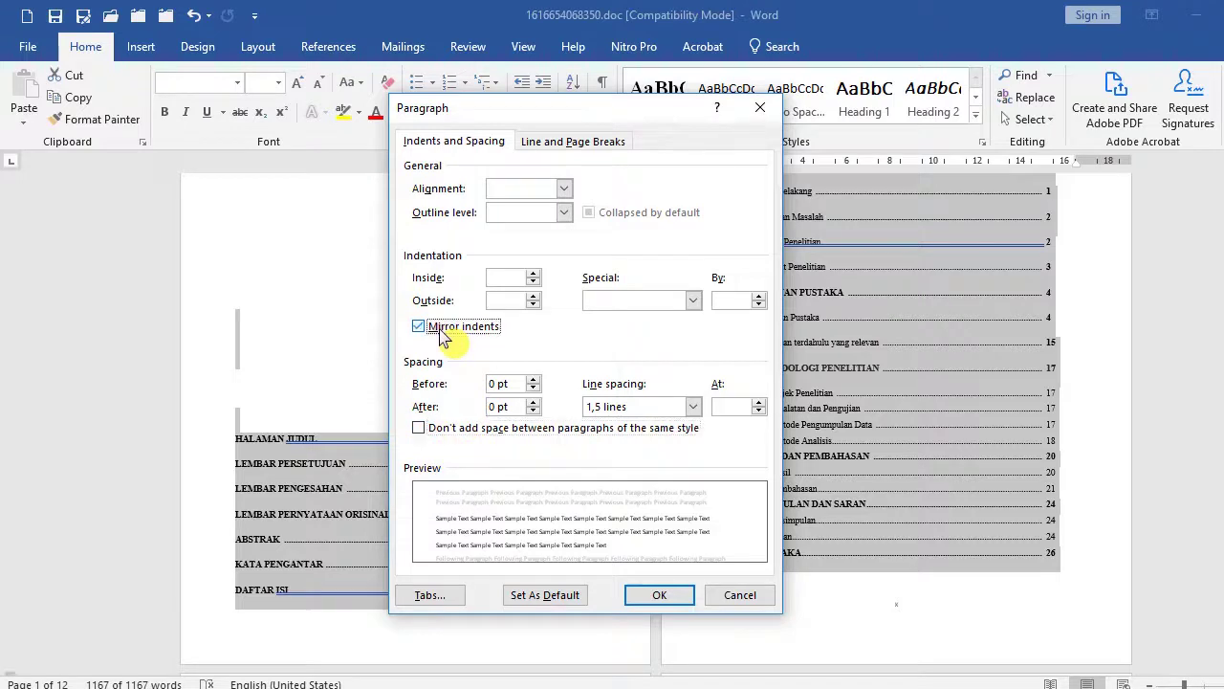
left_click(442, 331)
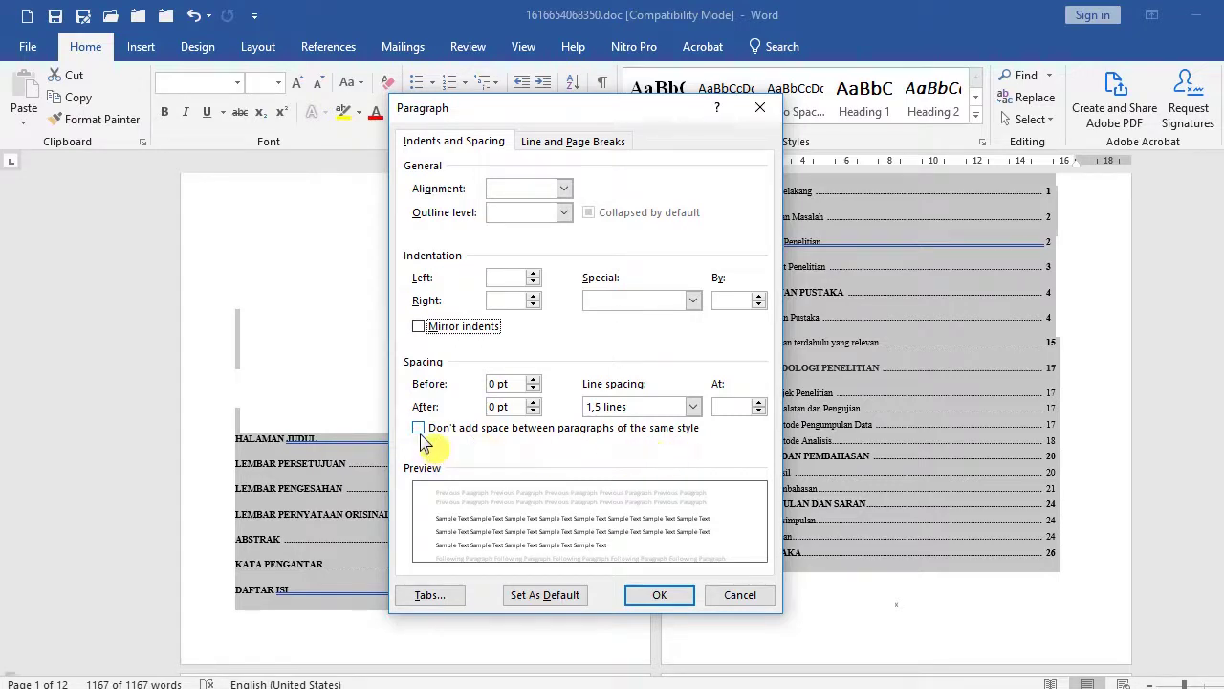
left_click(654, 598)
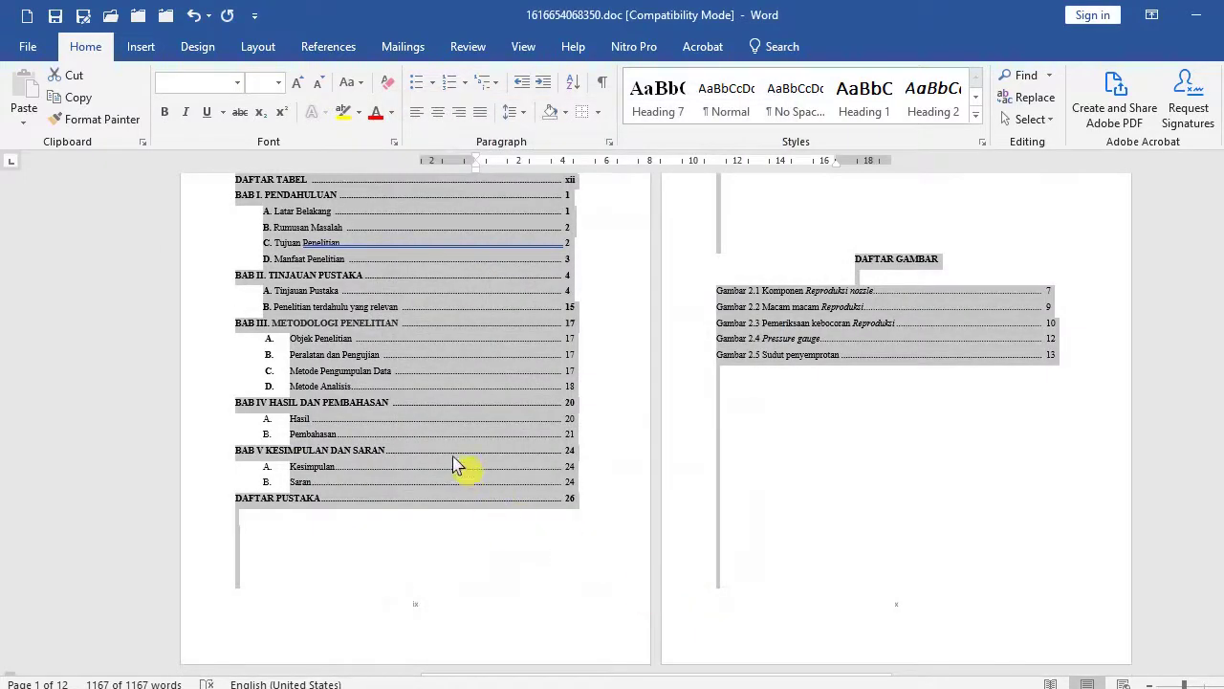
Go back to the top of the thesis and place the cursor at the HALAMAN PENGESAHAN heading.
scroll(507, 459, "up", 5)
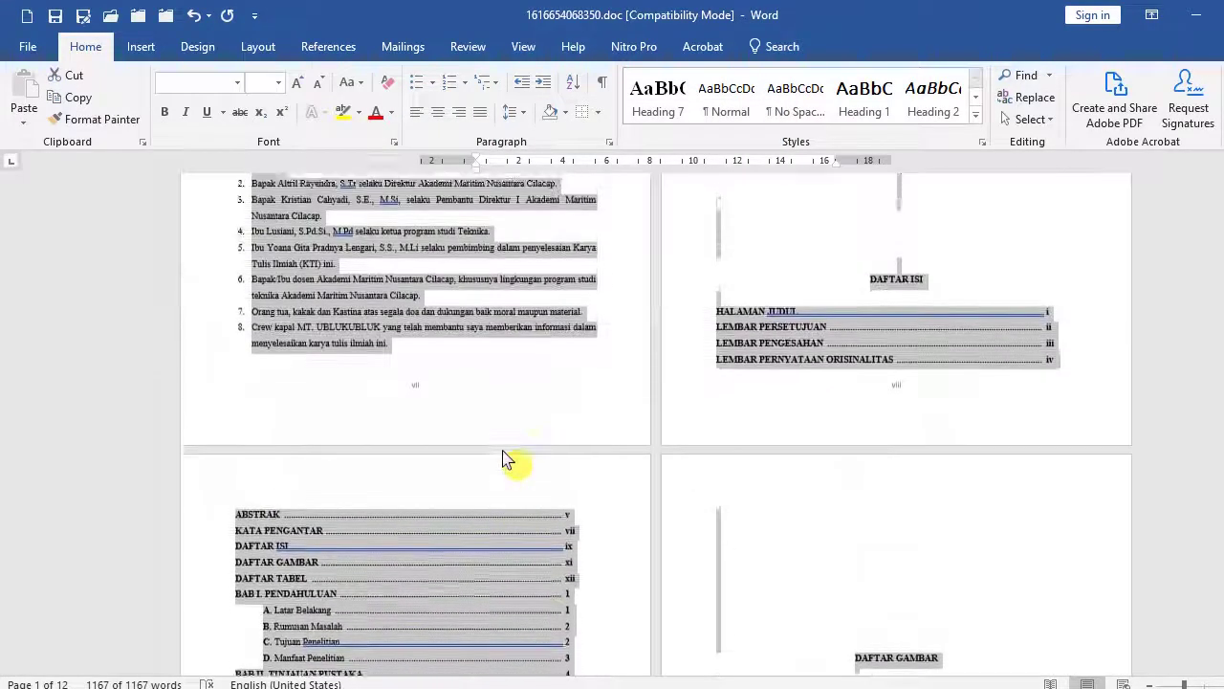
scroll(507, 459, "up", 6)
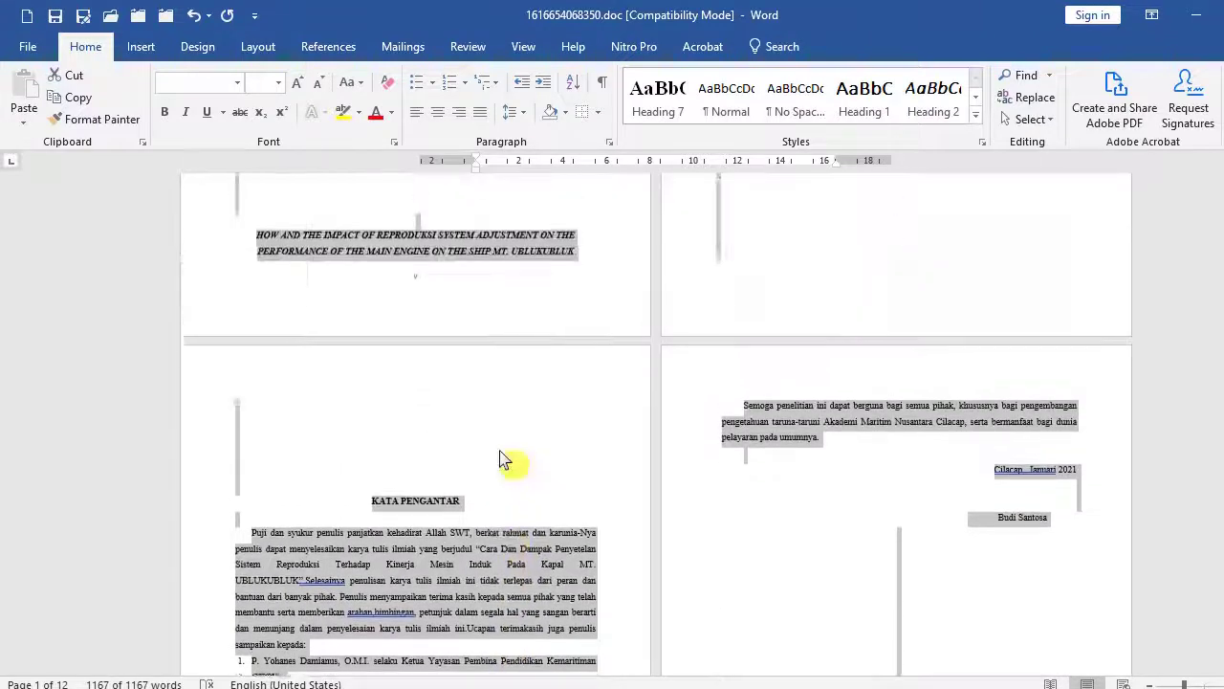
scroll(504, 459, "up", 1)
key("ctrl+Home")
scroll(480, 445, "up", 1)
scroll(480, 446, "down", 2)
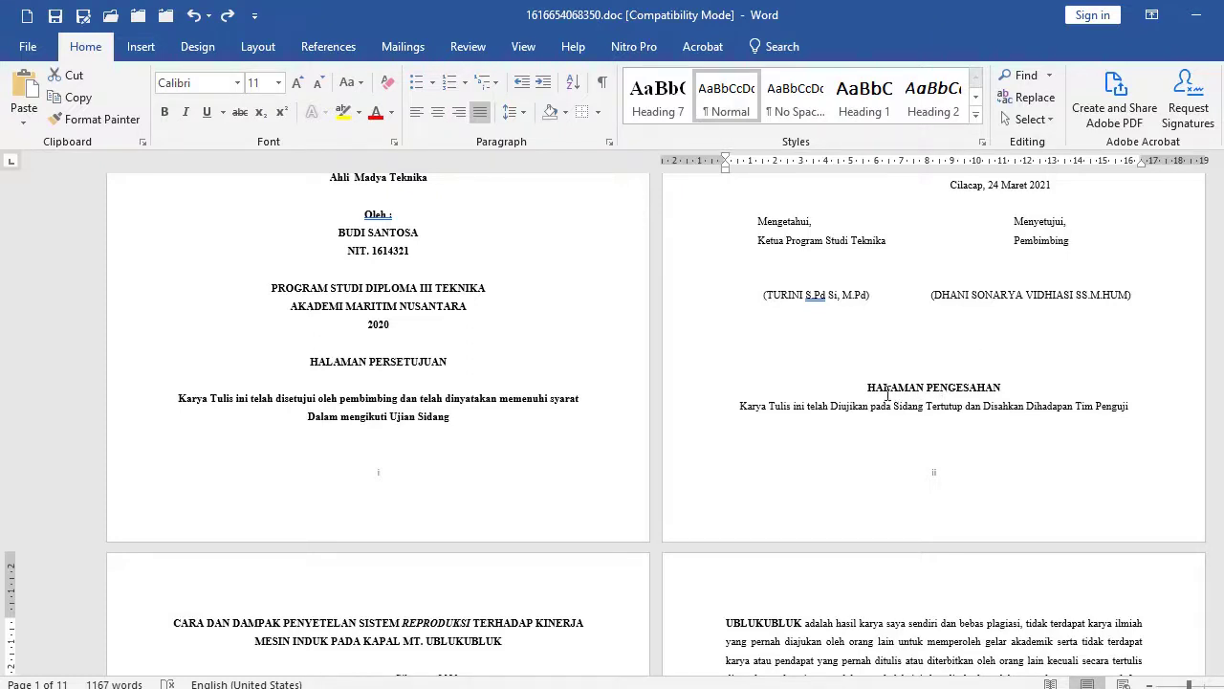
left_click(865, 387)
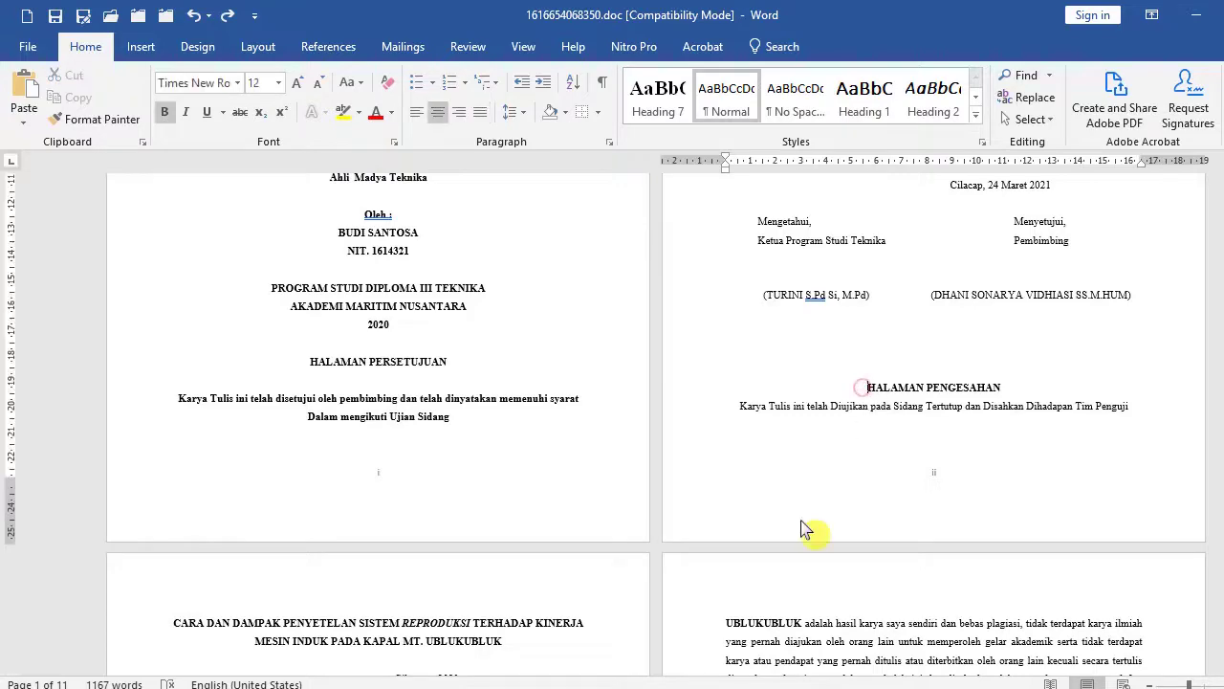
Switch to 1616654068340.doc and place the cursor at the BAB II heading.
mouse_move(759, 670)
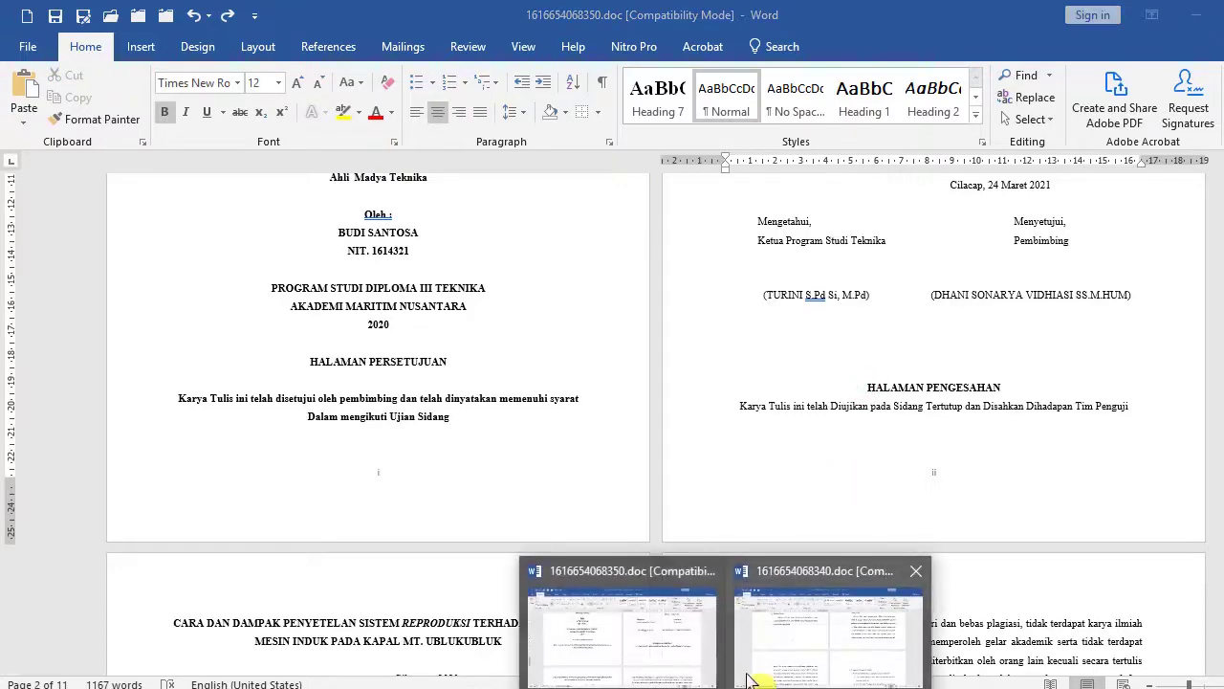
left_click(814, 637)
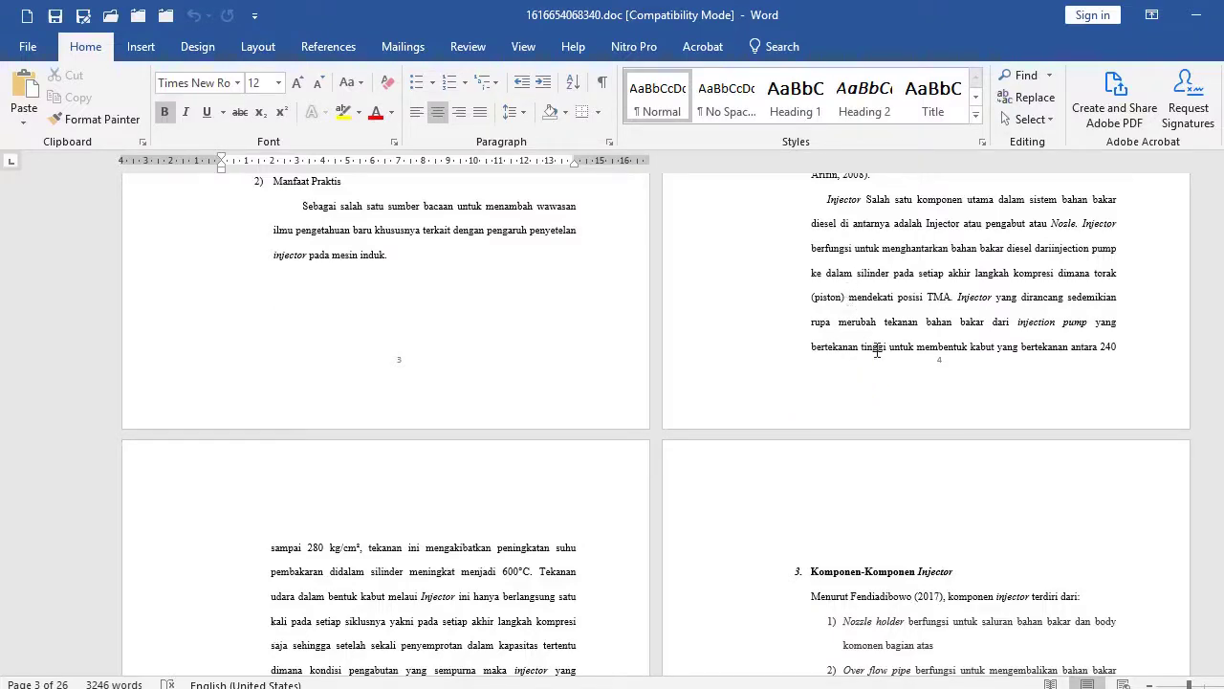
scroll(877, 350, "down", 1)
scroll(880, 351, "up", 1)
scroll(530, 555, "up", 8)
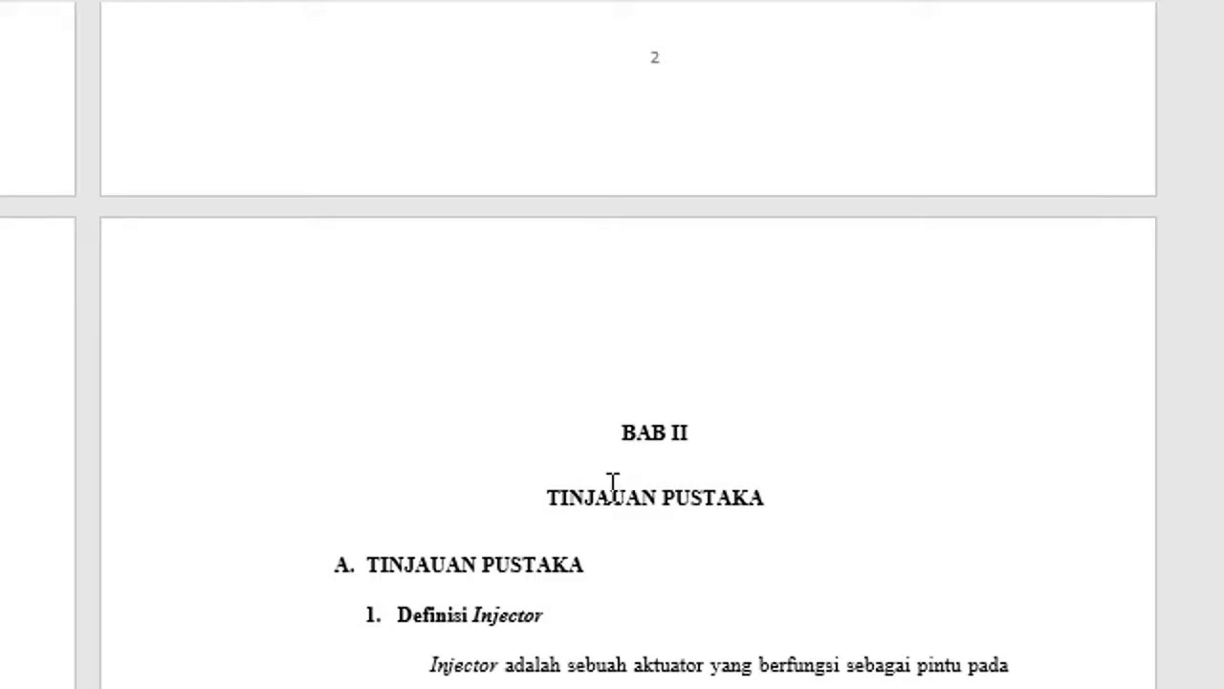
scroll(612, 488, "down", 2)
scroll(672, 388, "down", 1)
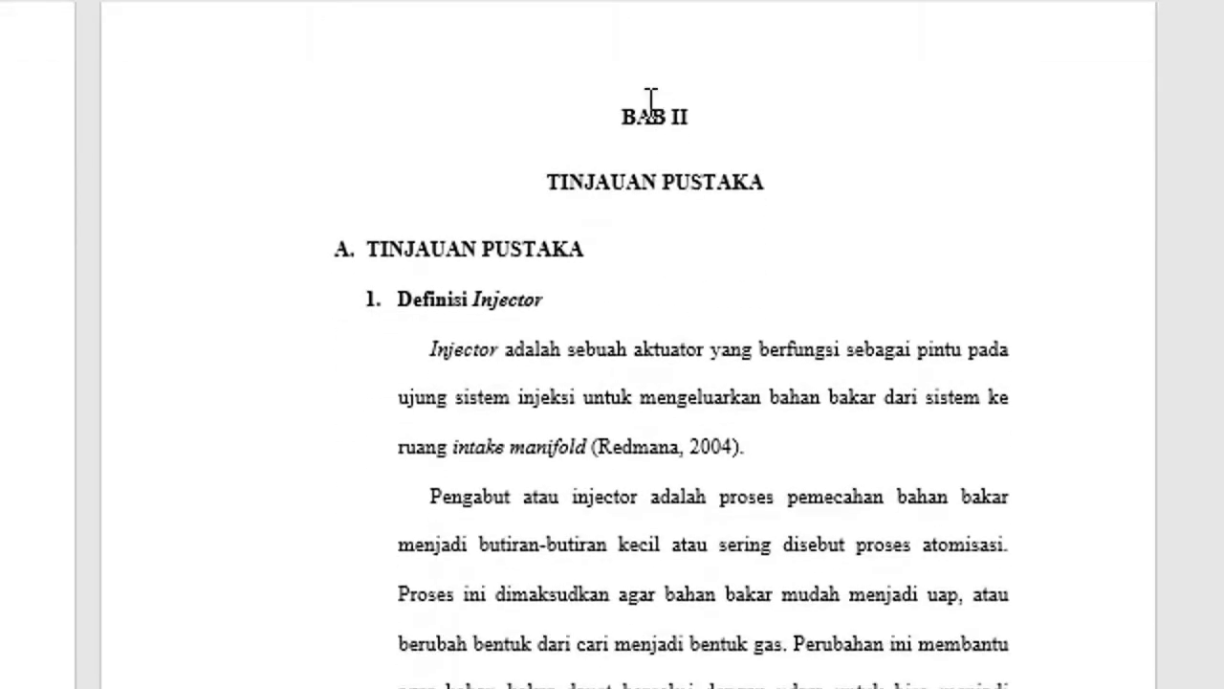
left_click(587, 106)
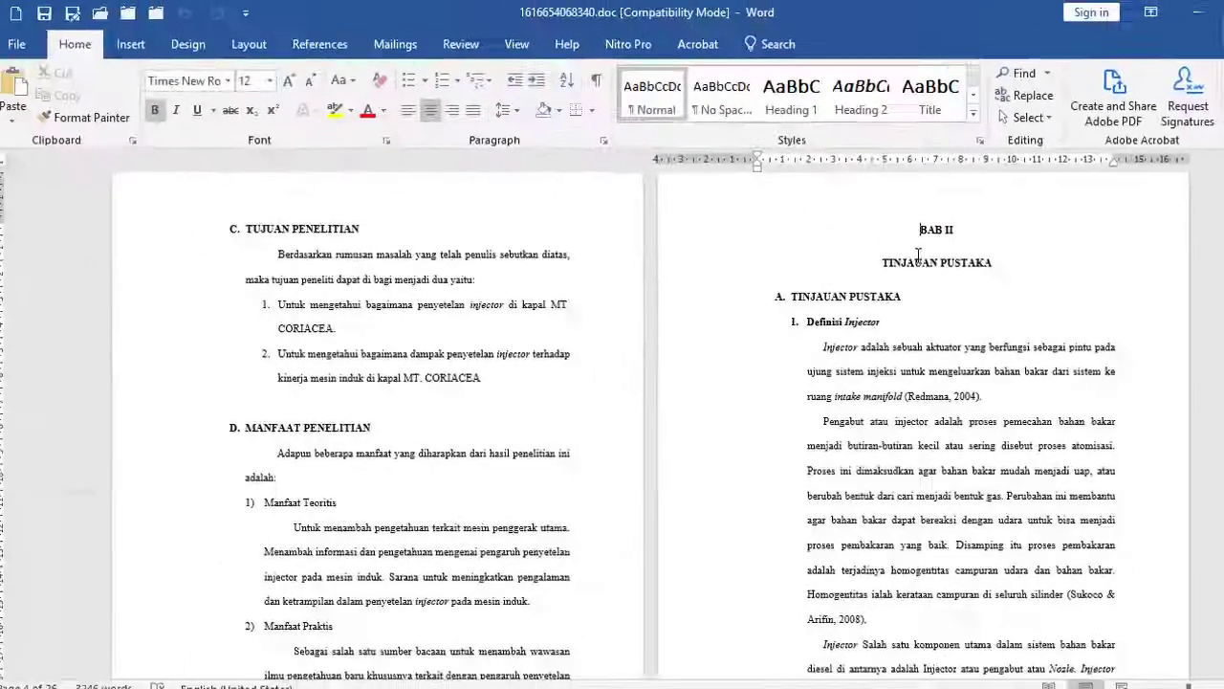
Delete the blank lines between page 3's last paragraph and the BAB II heading.
scroll(568, 445, "down", 5)
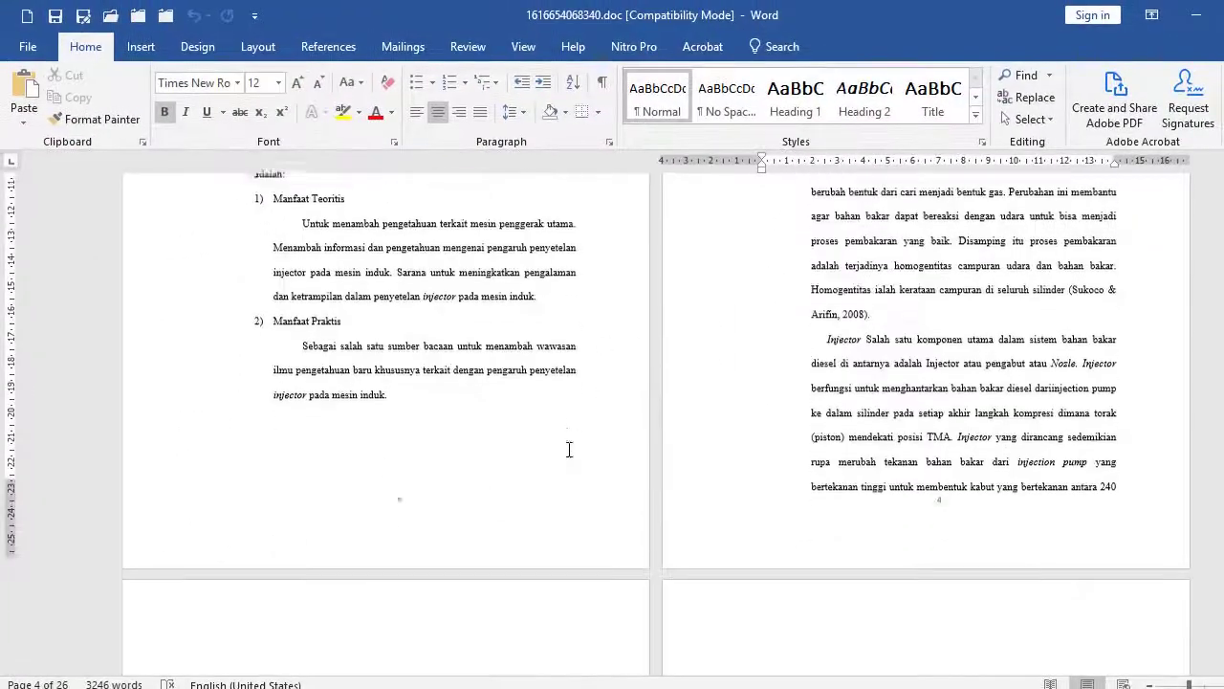
left_click(418, 399)
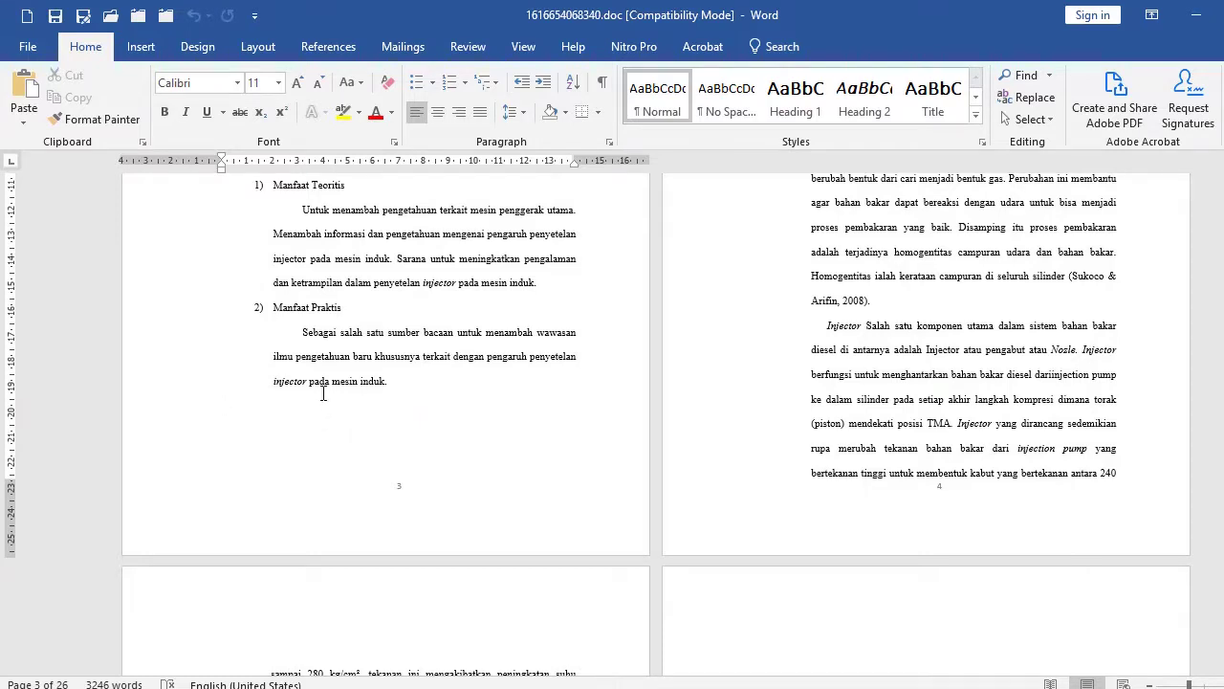
key("Down")
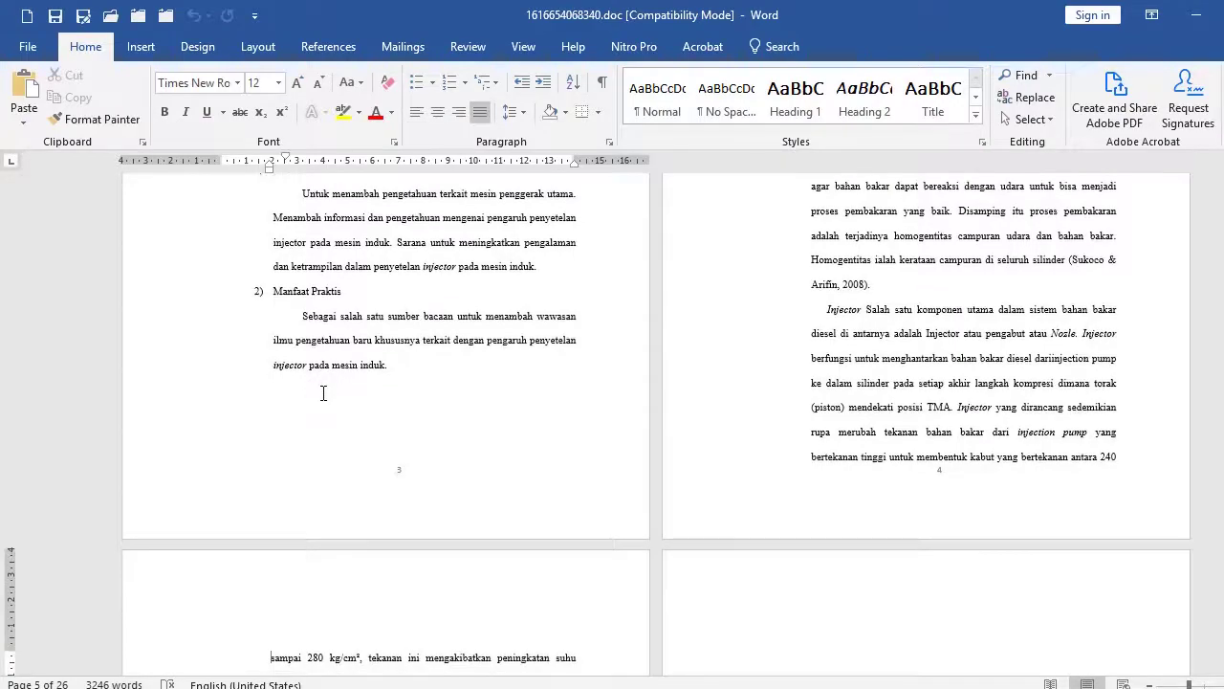
scroll(338, 465, "up", 5)
scroll(363, 473, "down", 4)
left_click(309, 577)
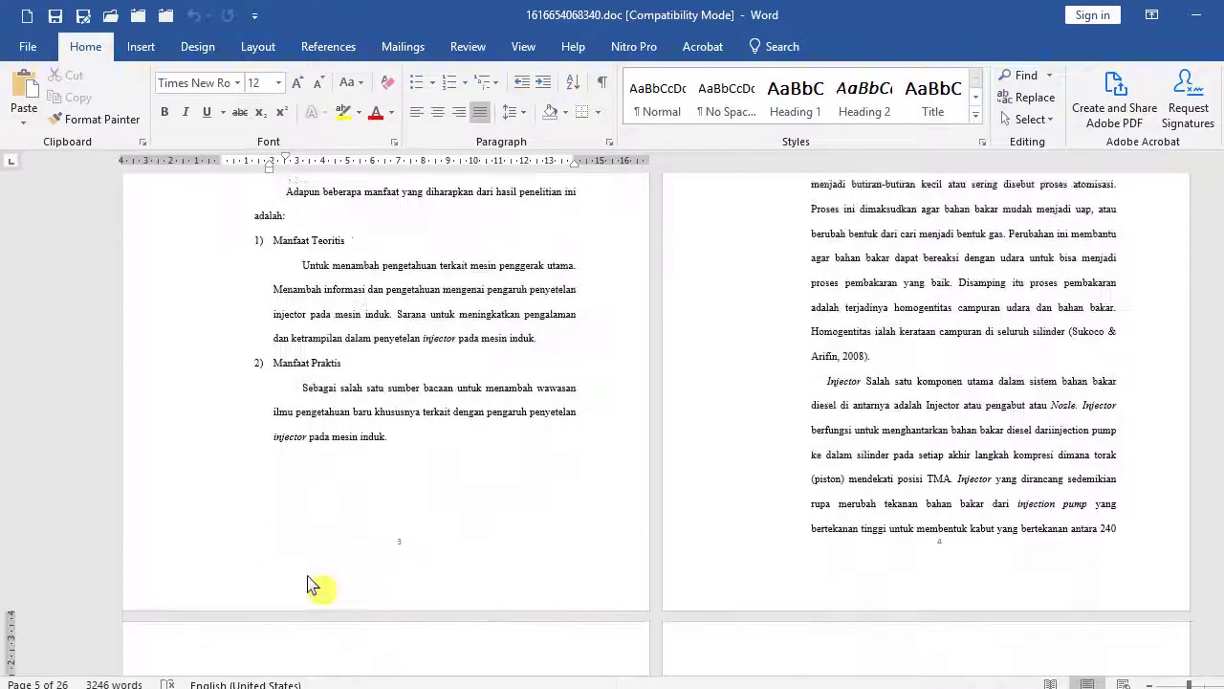
double_click(166, 448)
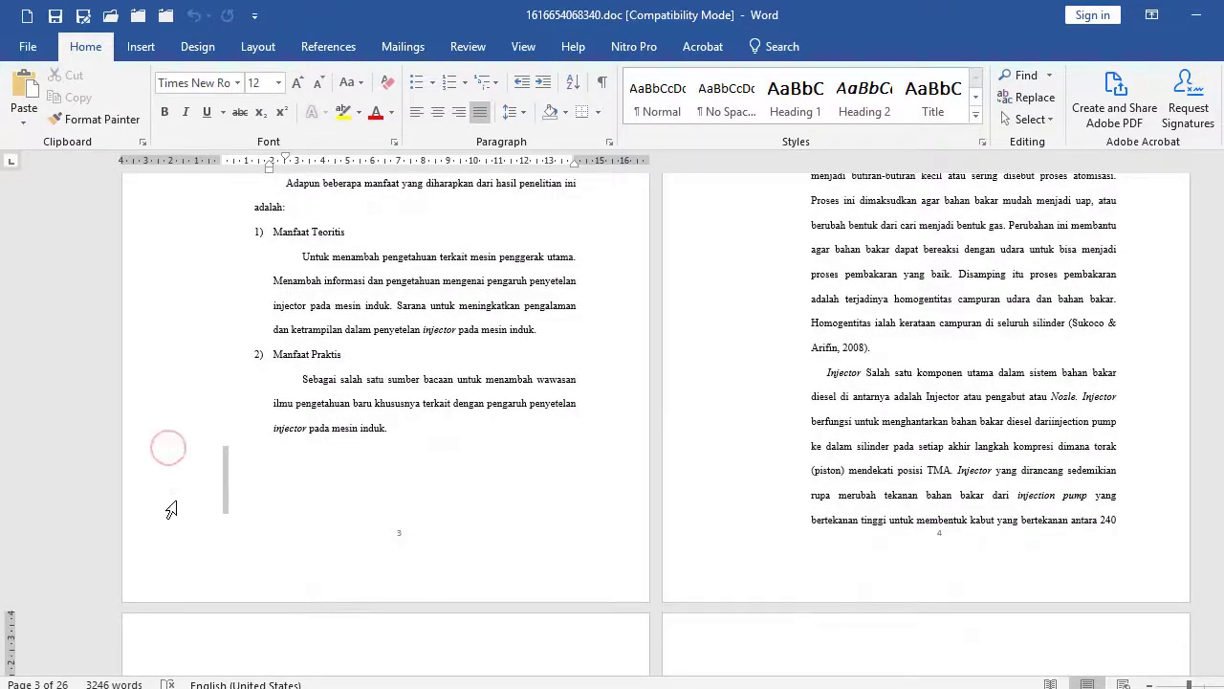
key("Delete")
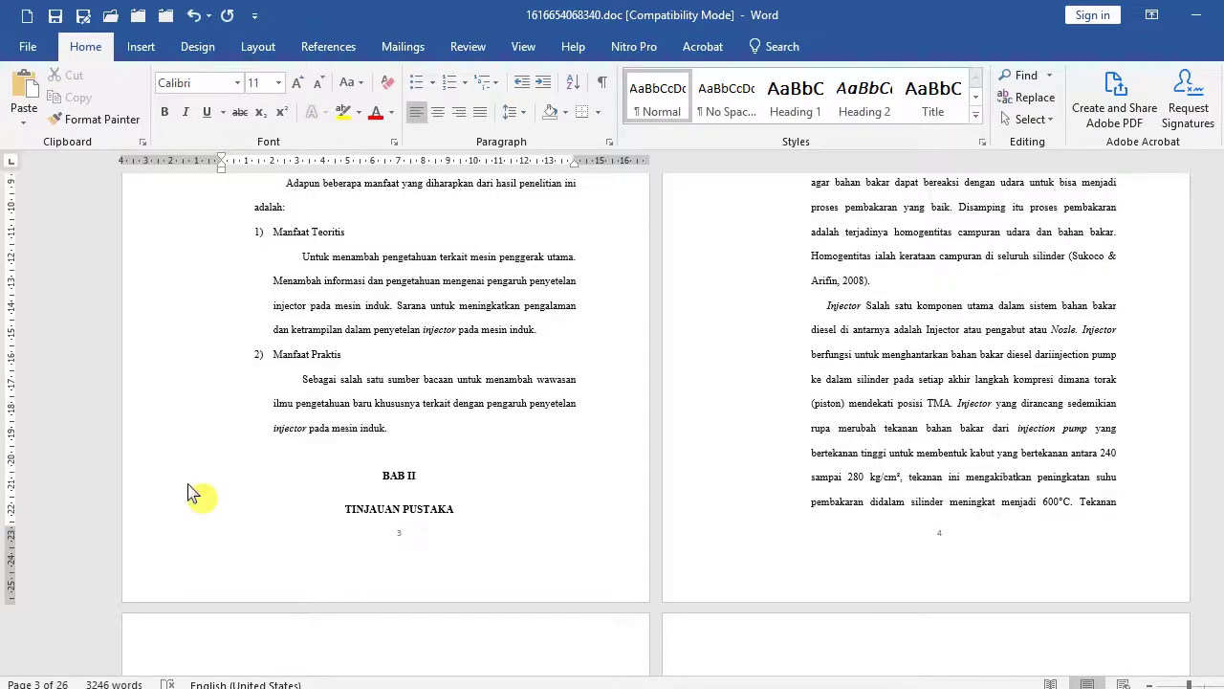
key("Delete")
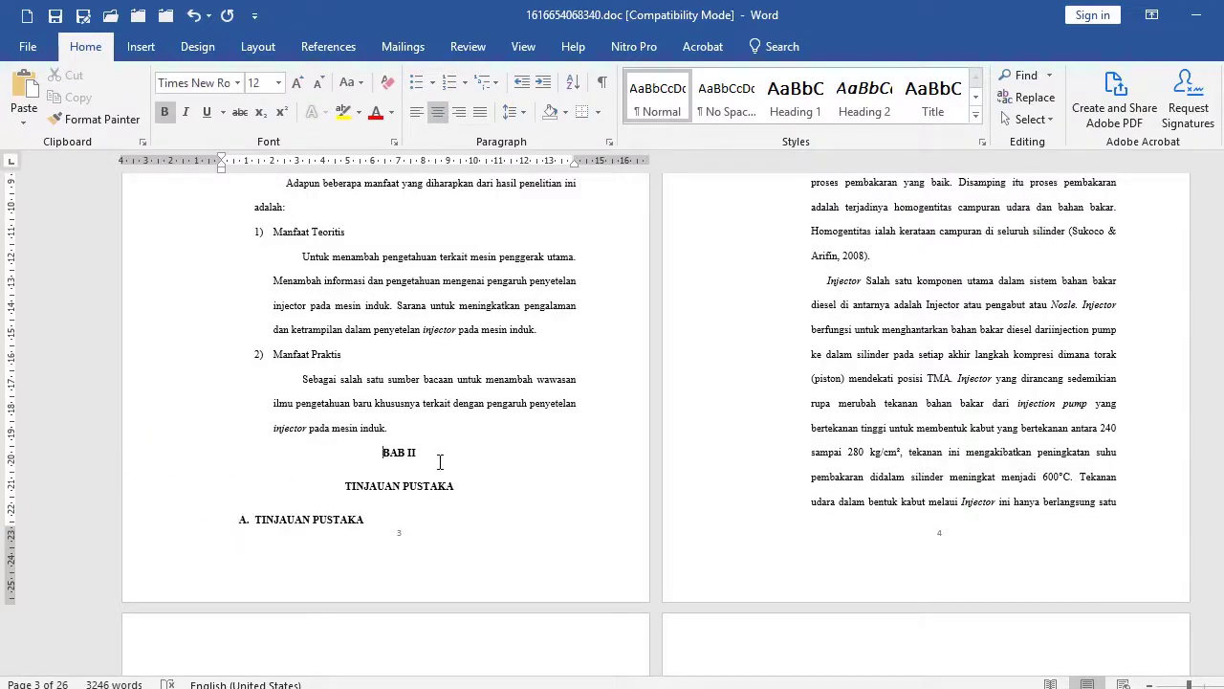
Delete the empty line above D. MANFAAT PENELITIAN.
scroll(440, 462, "up", 4)
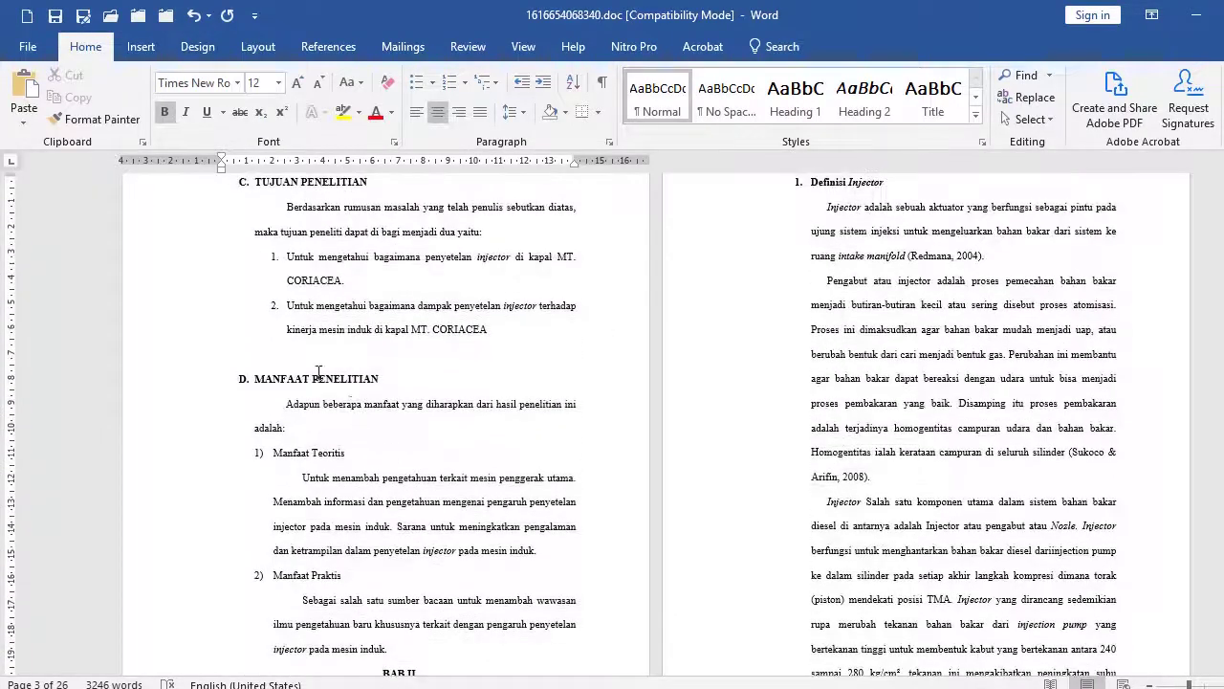
left_click(139, 354)
key("Delete")
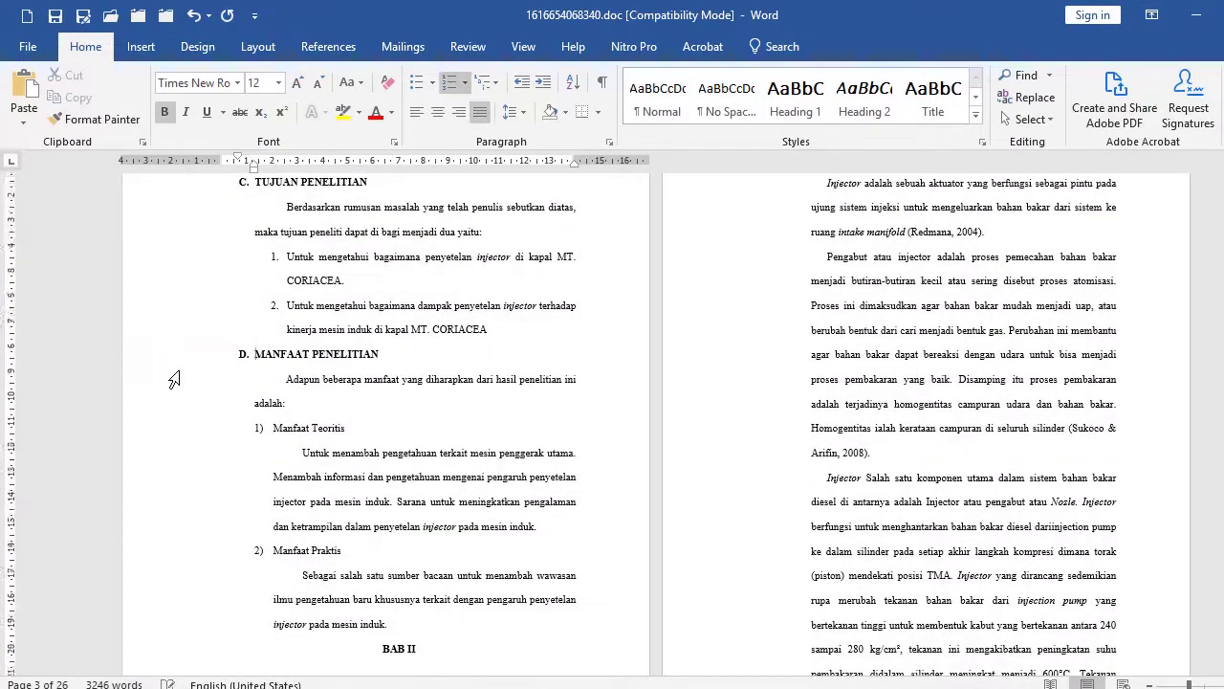
scroll(173, 380, "down", 4)
left_click_drag(152, 393, 142, 507)
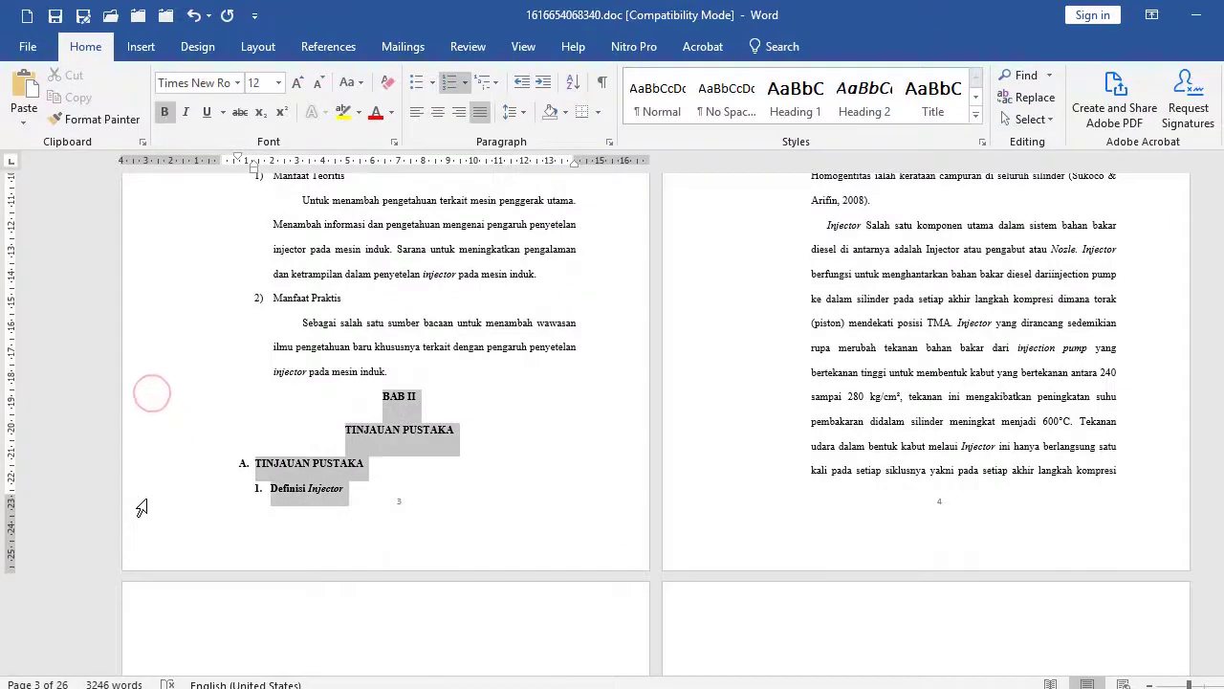
left_click(478, 397)
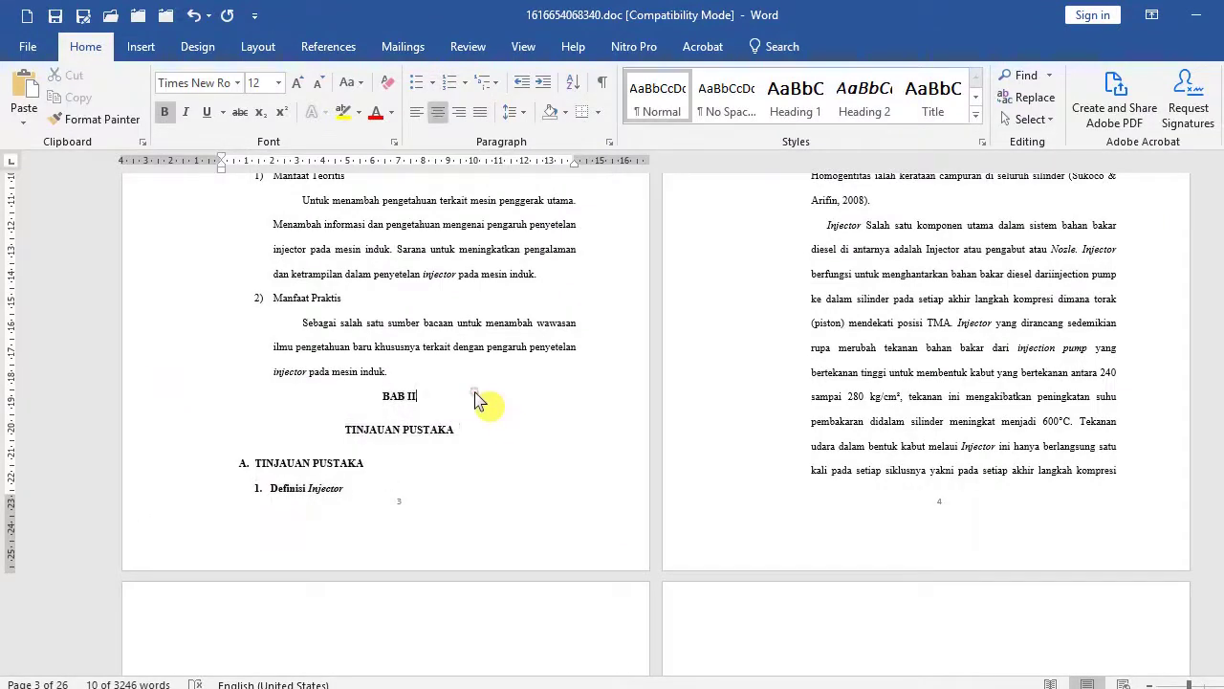
Insert a page break before BAB II from Layout > Breaks > Page.
left_click(365, 390)
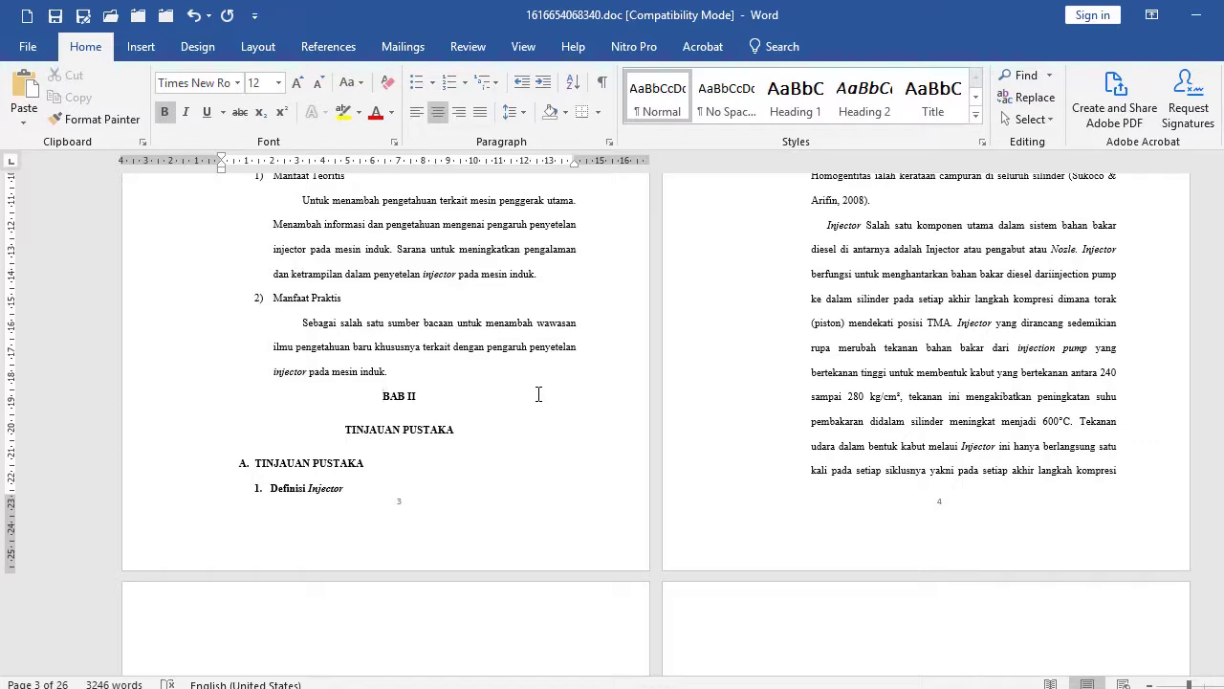
left_click(253, 49)
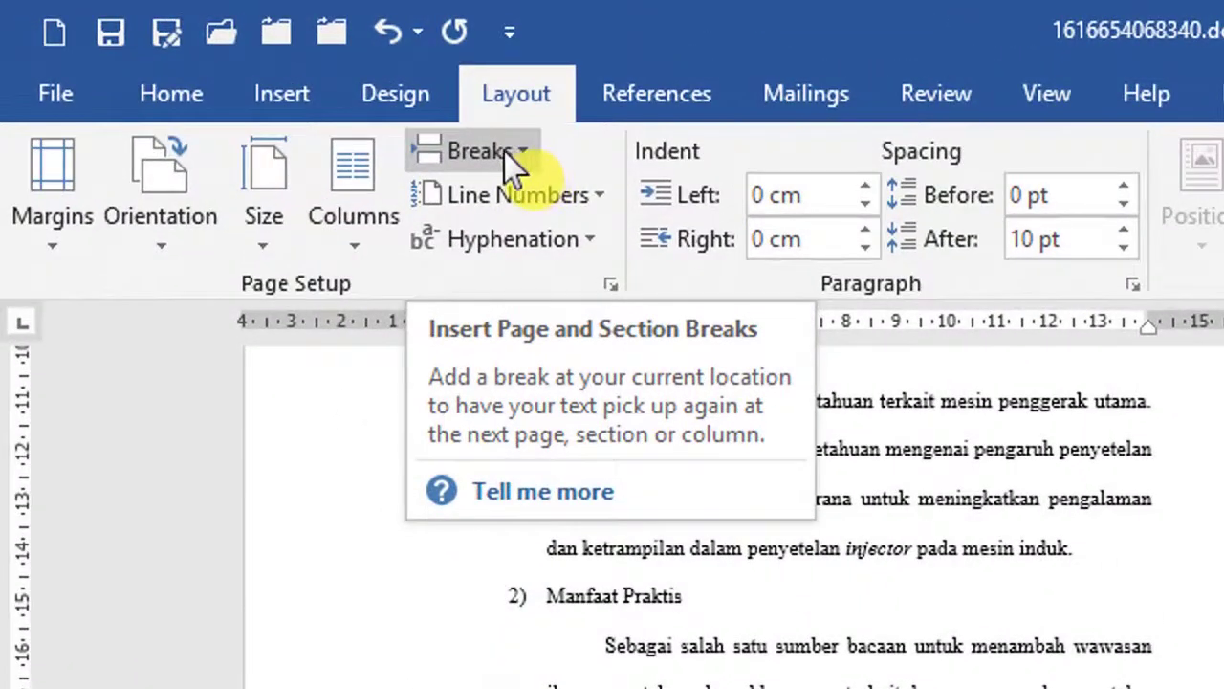
left_click(507, 153)
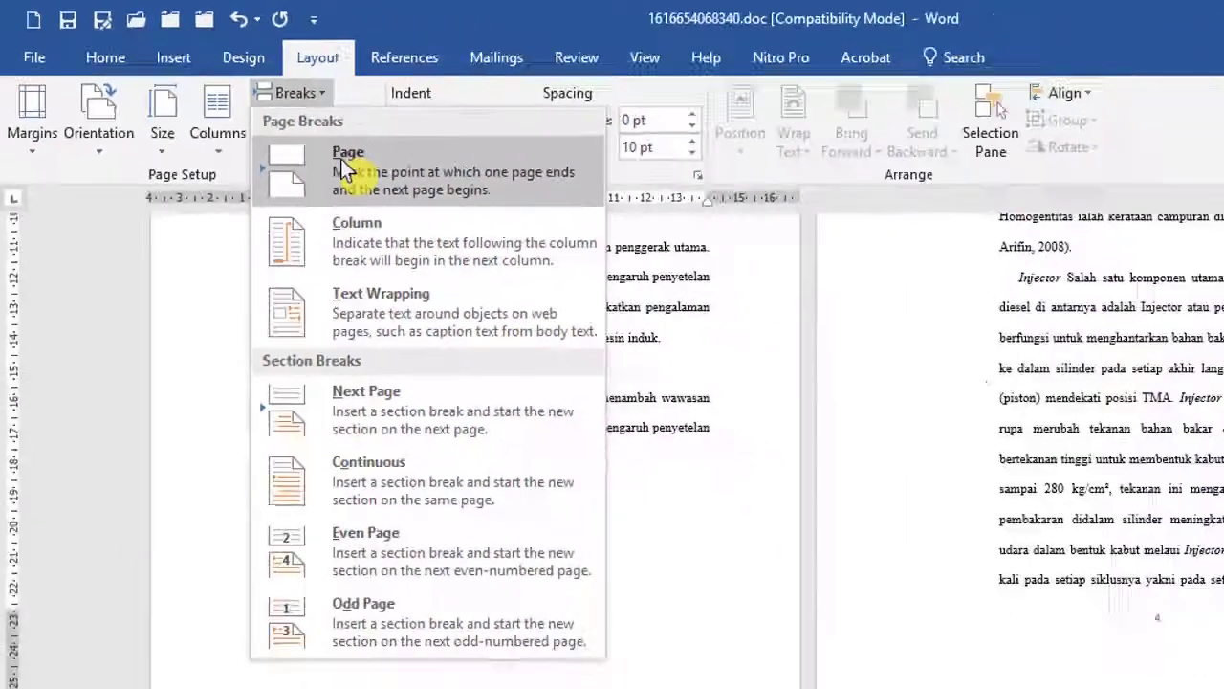
left_click(532, 247)
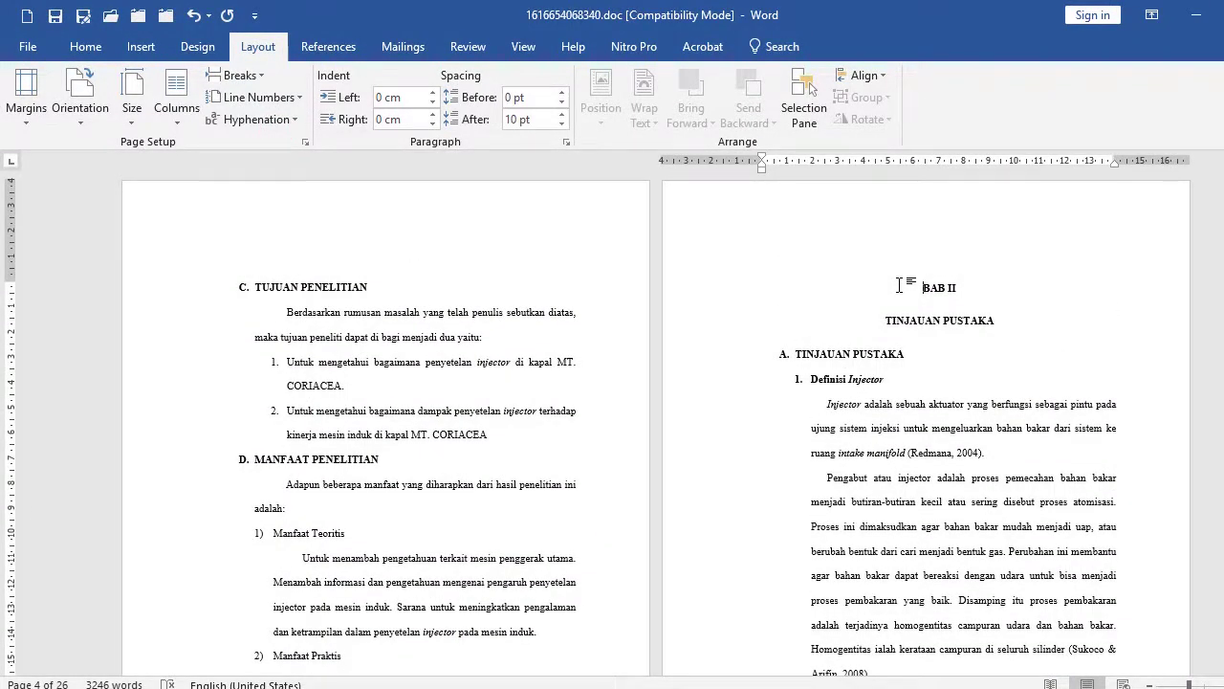
Undo the page break and add an empty line after the sentence ending 'induk.'.
scroll(899, 285, "down", 5)
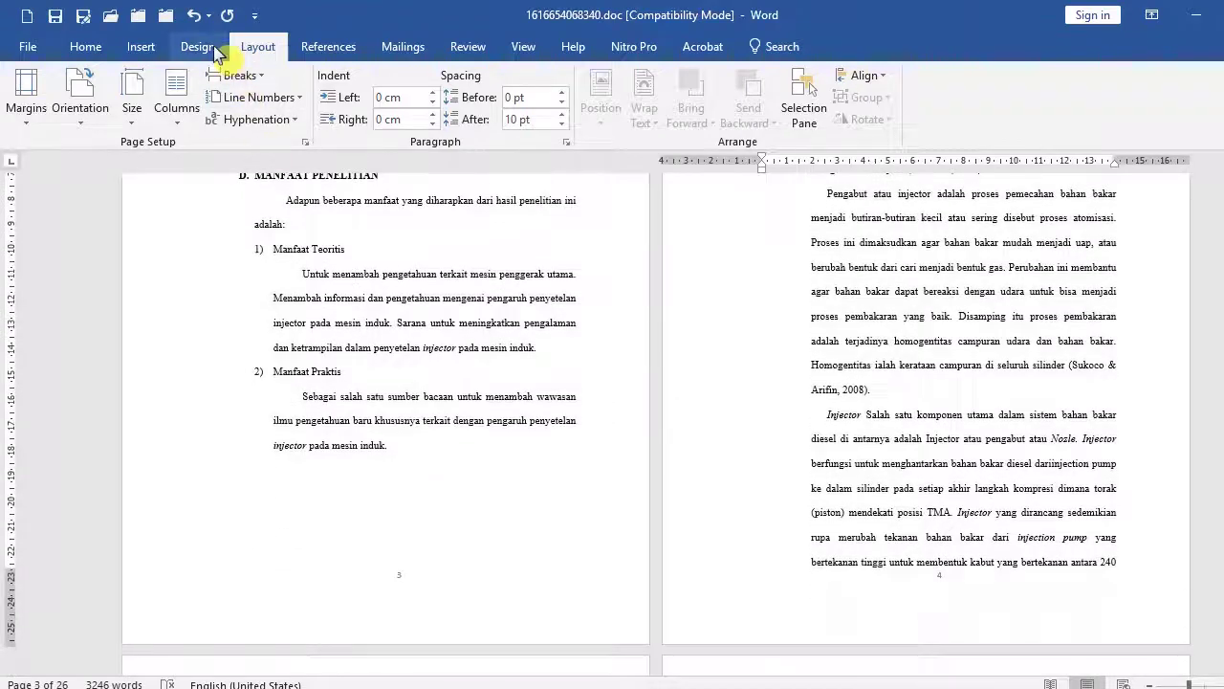
left_click(194, 16)
left_click(400, 447)
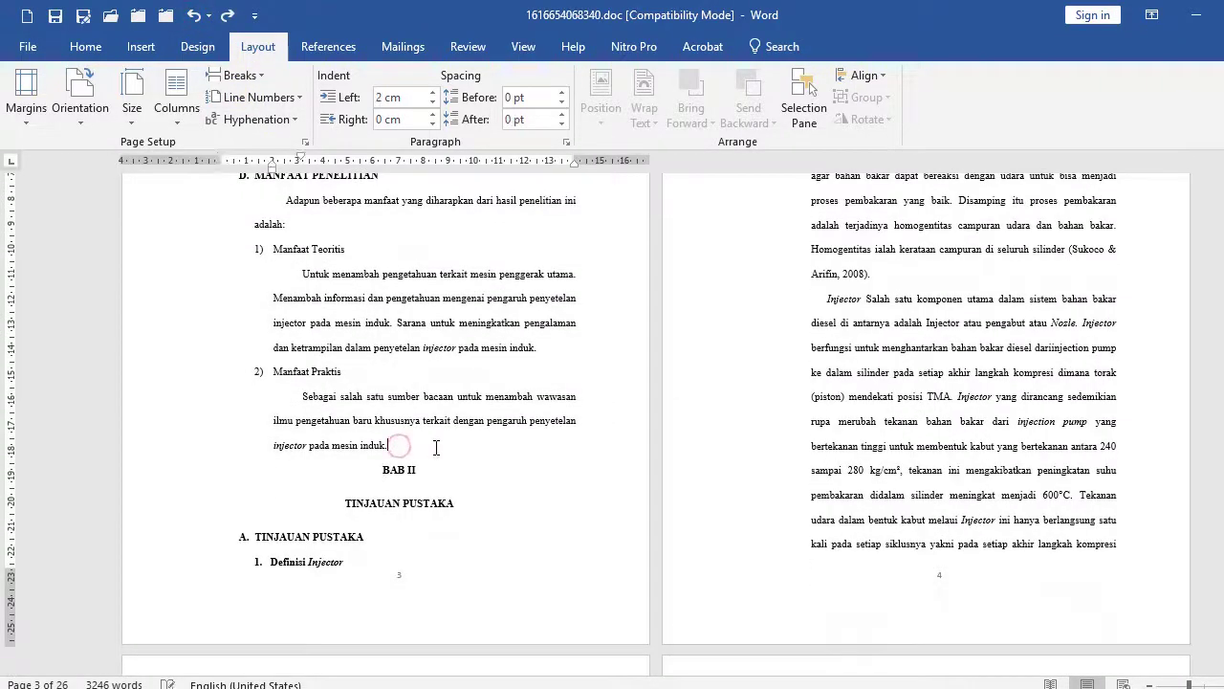
key("Return")
key("Return")
Add and then remove blank lines between the CORIACEA list item and section D.
scroll(438, 446, "up", 6)
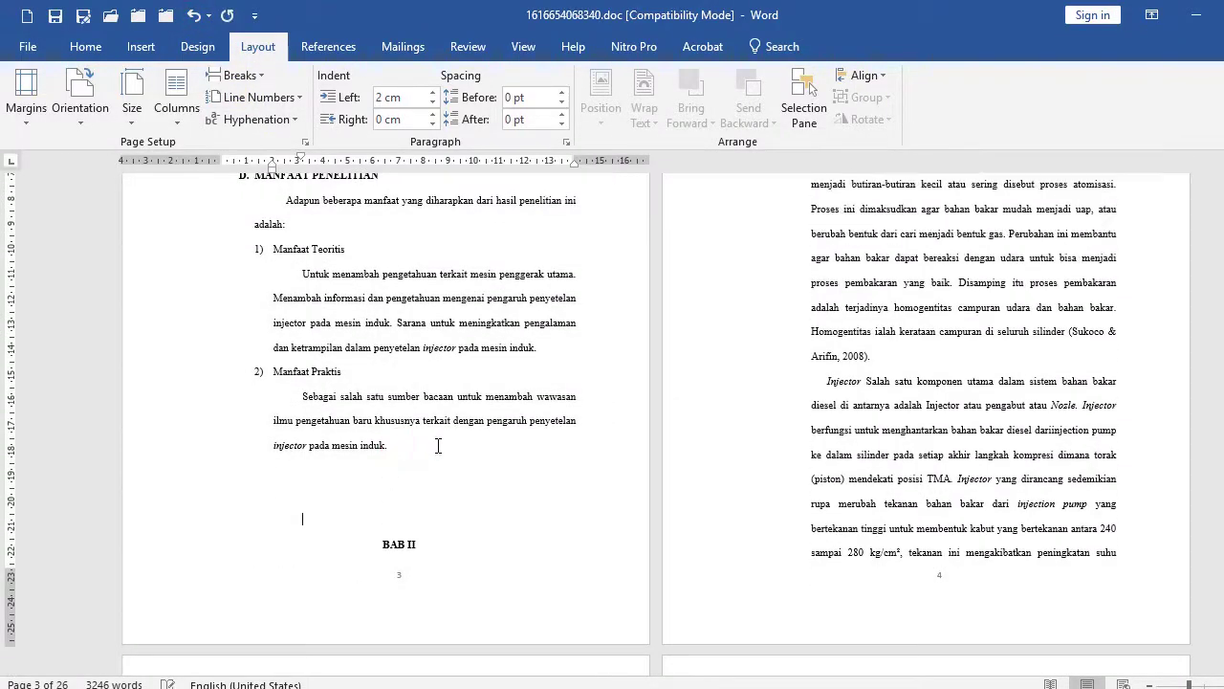
scroll(801, 386, "down", 2)
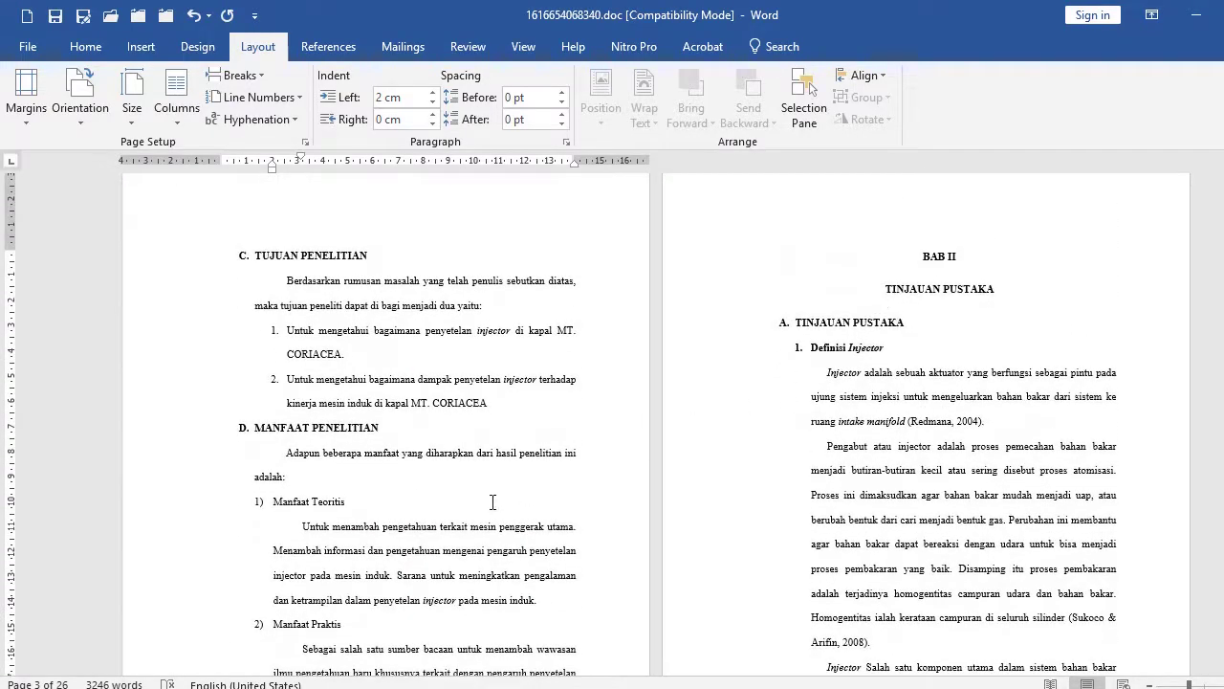
left_click(516, 402)
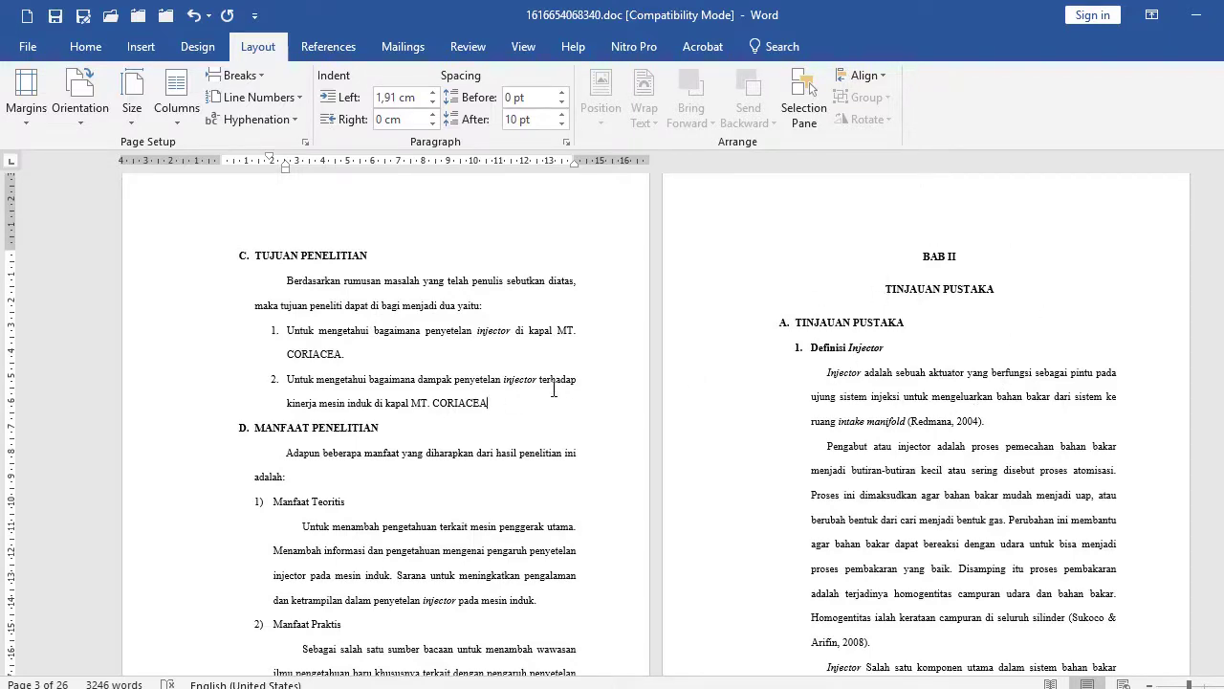
key("Return")
key("Return")
key("Return")
key("Return")
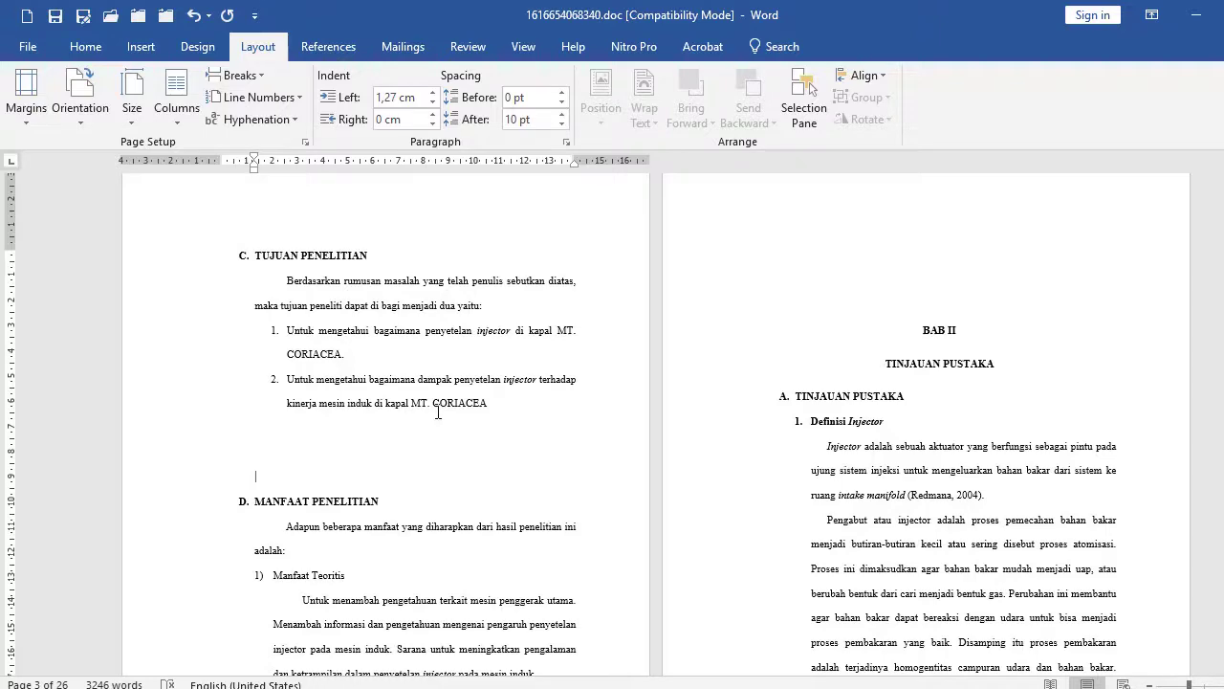
key("Return")
key("Return")
key("Return")
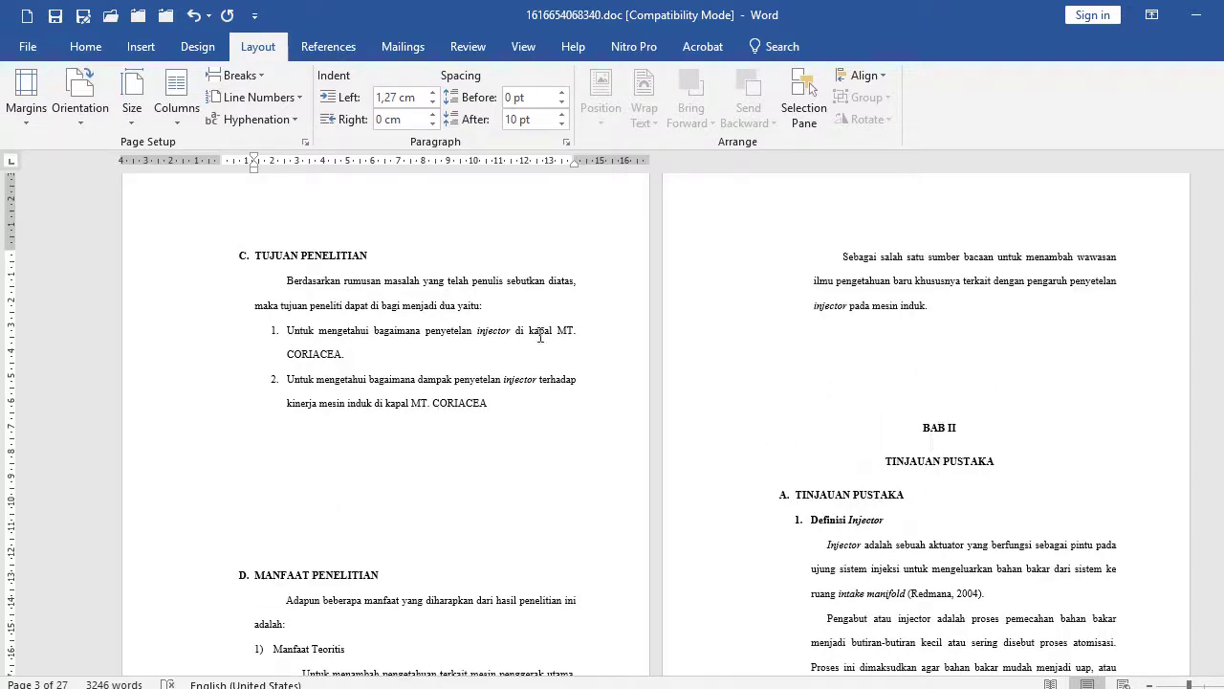
left_click_drag(182, 405, 181, 541)
key("Delete")
key("ctrl+z")
left_click_drag(200, 429, 212, 552)
key("Delete")
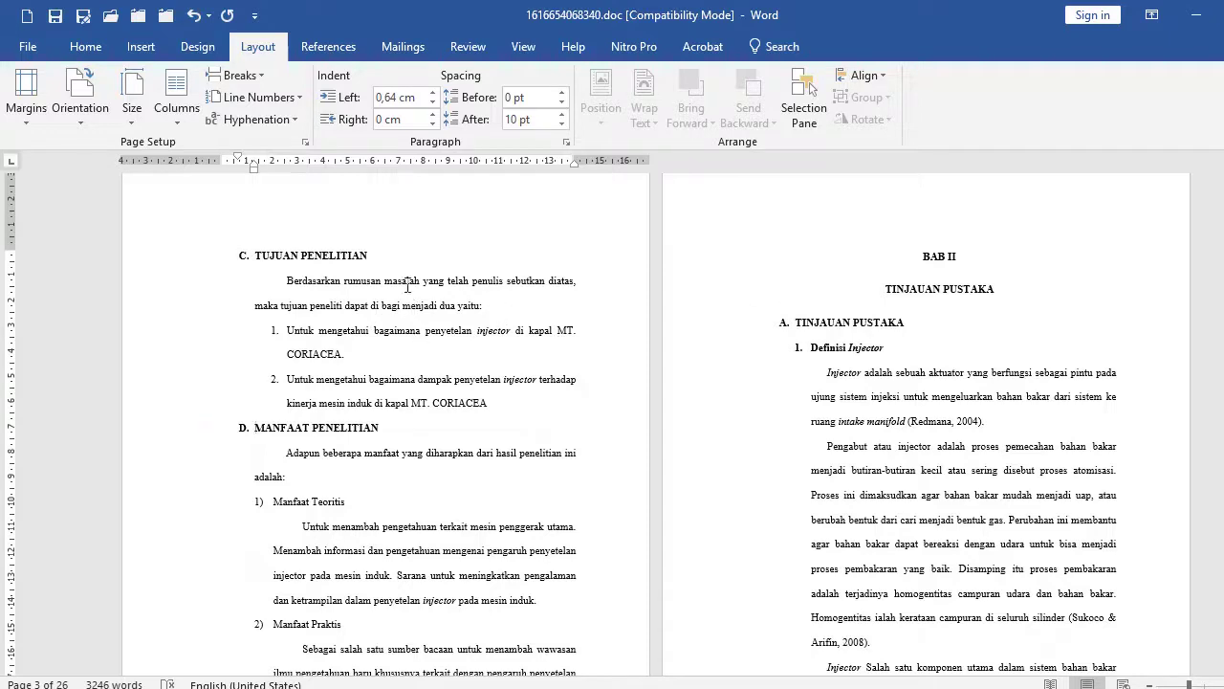
Delete the Berdasarkan paragraph and its two numbered items under Tujuan Penelitian.
left_click_drag(199, 283, 186, 412)
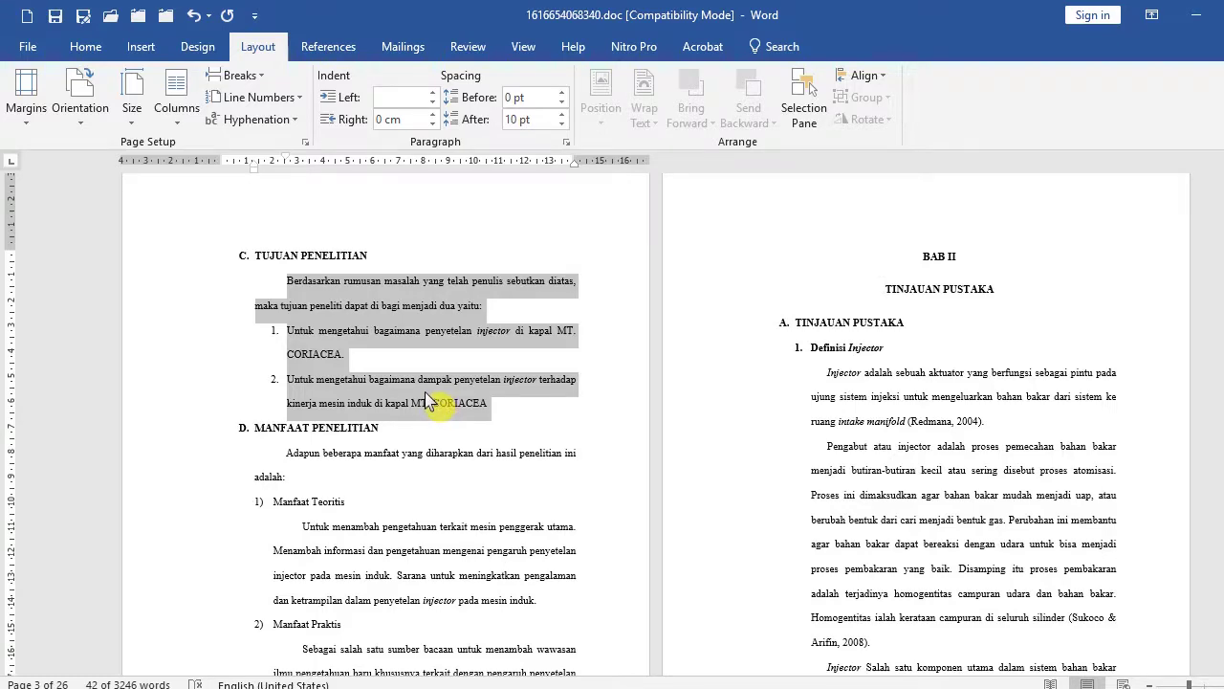
key("Delete")
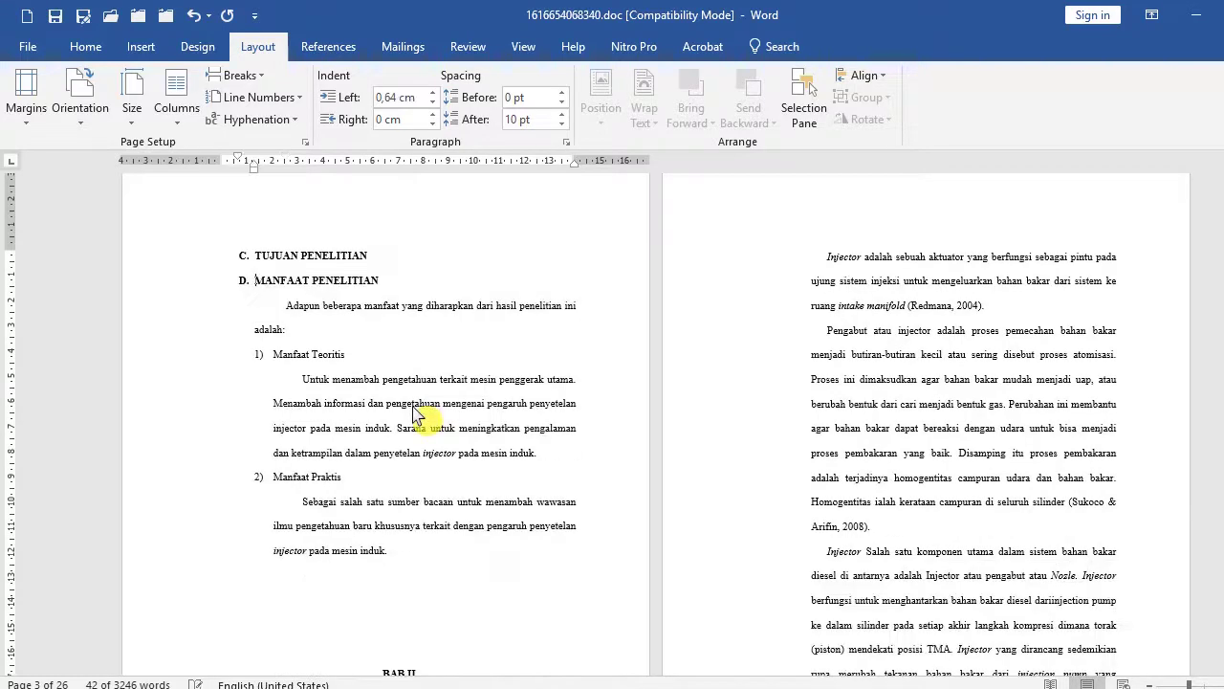
scroll(359, 440, "down", 8)
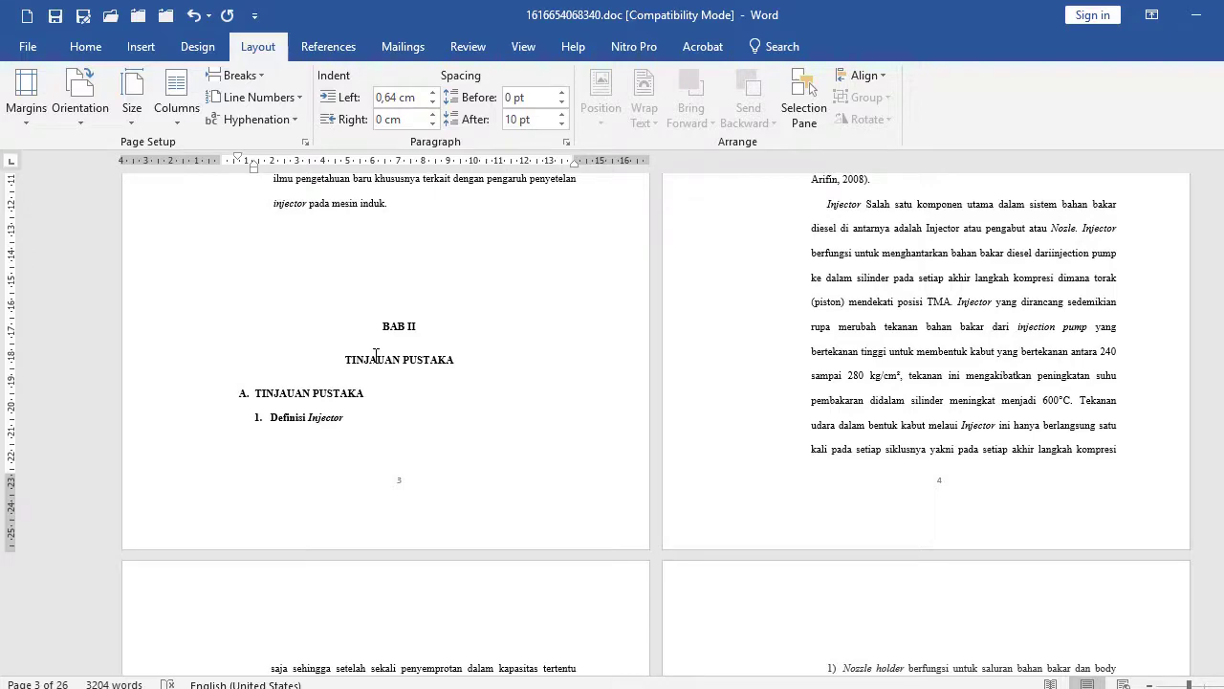
left_click(367, 330)
scroll(420, 382, "up", 1)
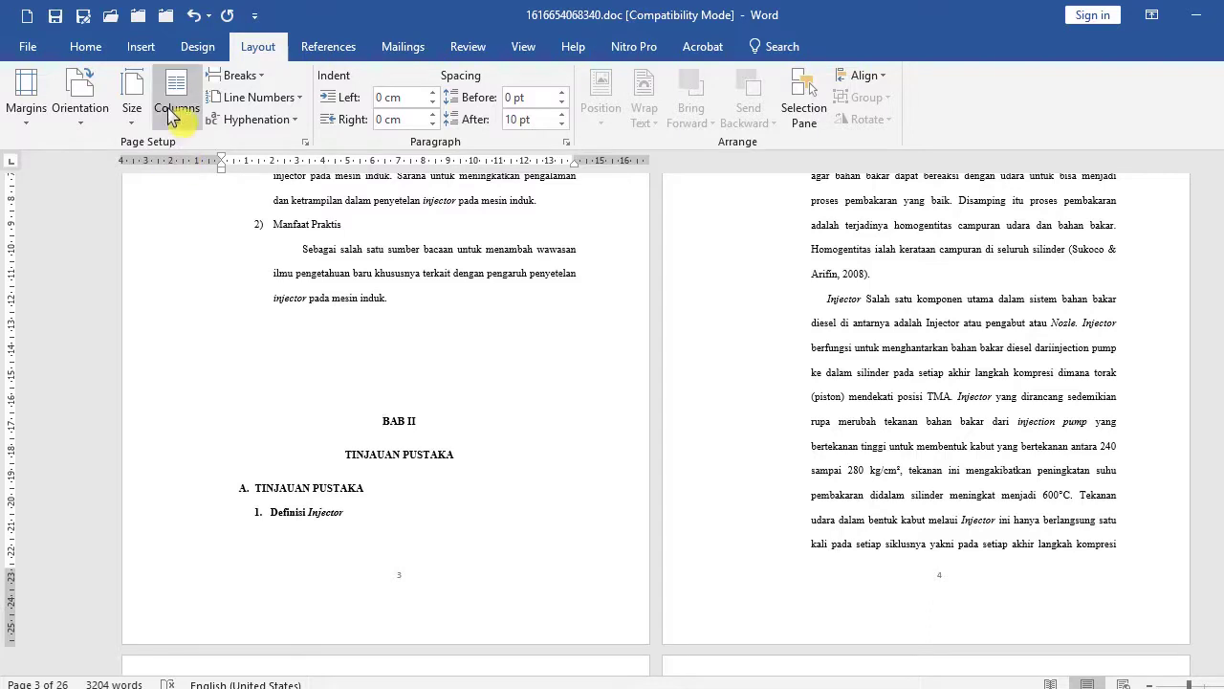
Insert a Ctrl+Enter page break before BAB II so it starts page 4.
left_click(241, 76)
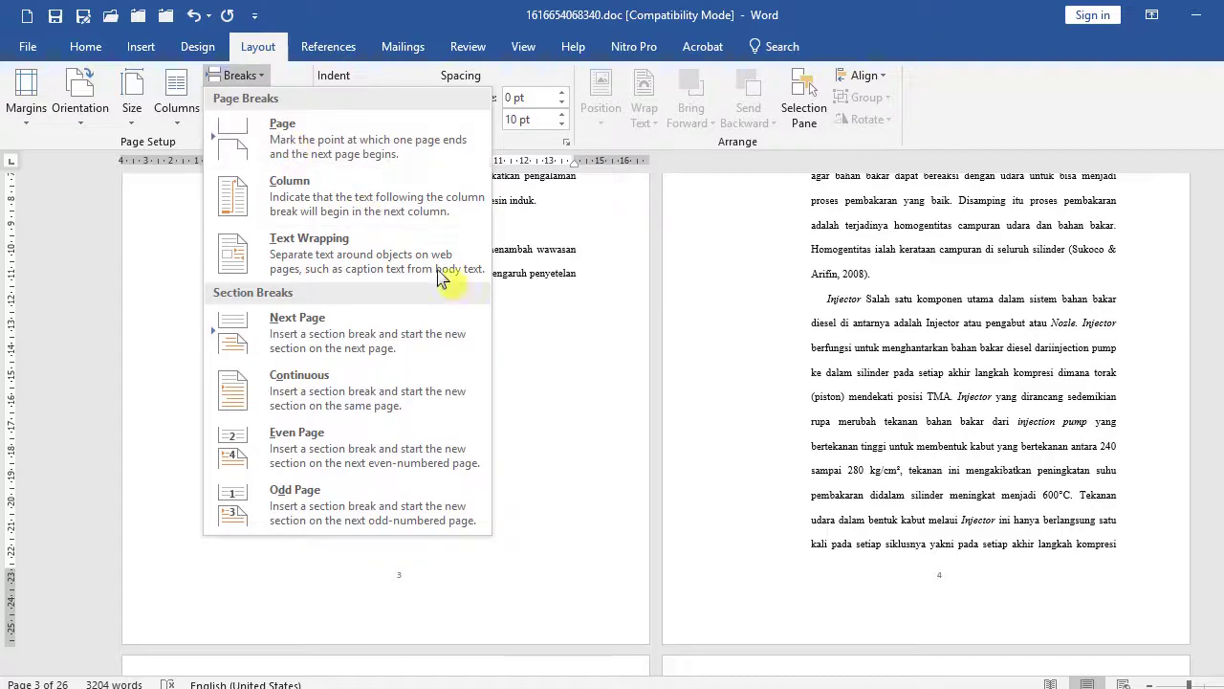
left_click(559, 389)
left_click(372, 417)
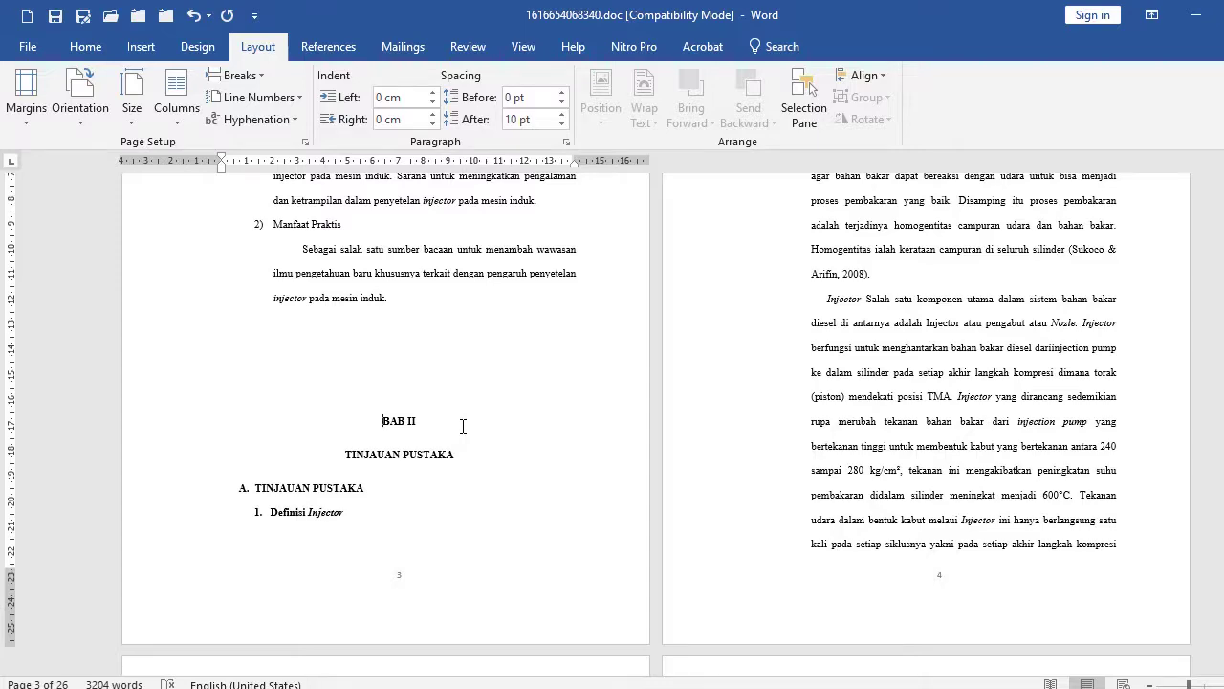
key("ctrl+Return")
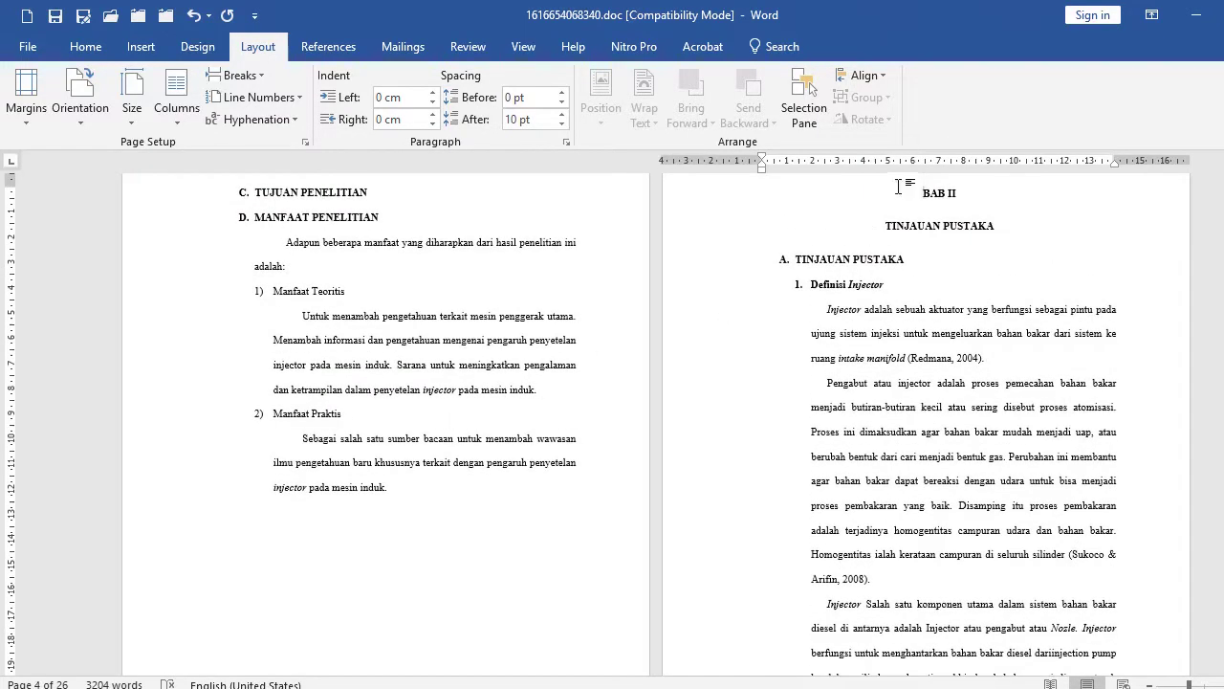
scroll(924, 247, "down", 2)
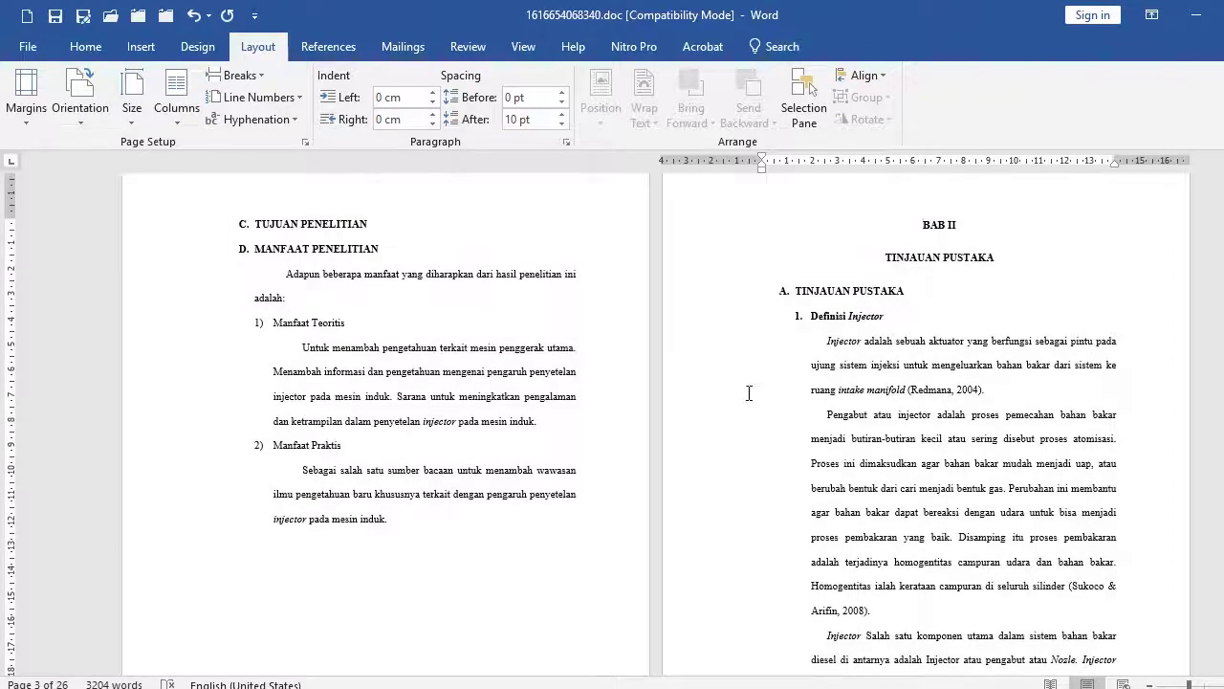
left_click(602, 247)
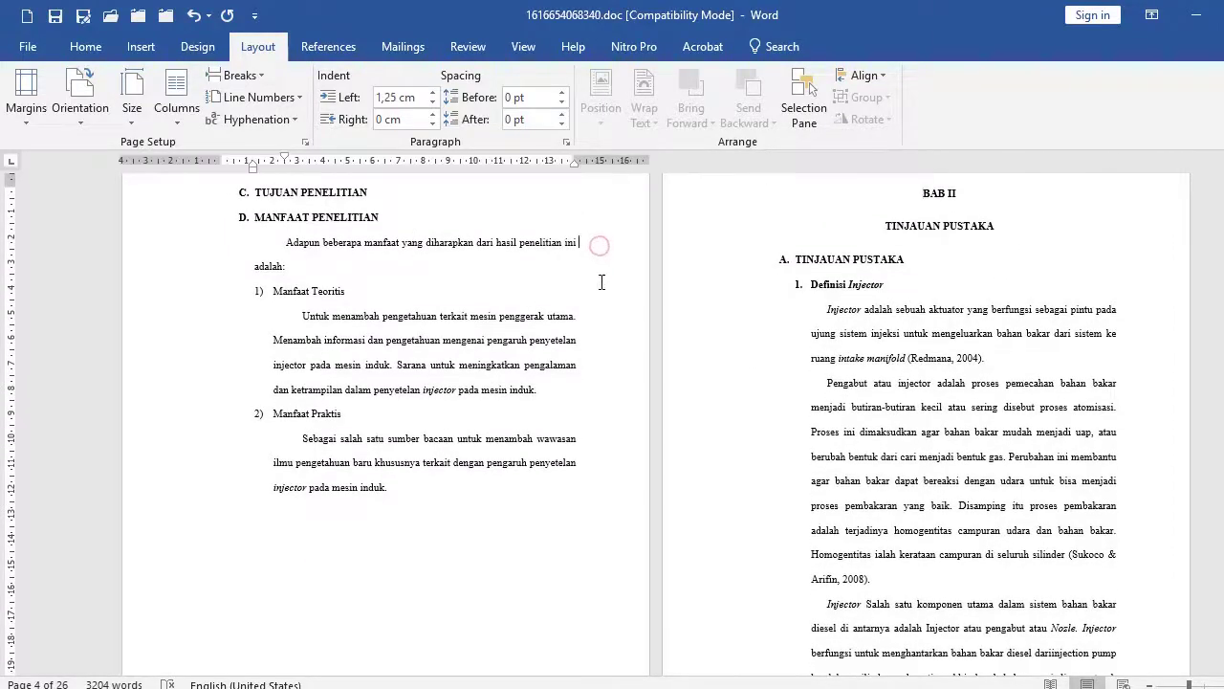
Add five lines of random test letters above 'adalah:' and confirm BAB II still heads page 4.
scroll(600, 277, "up", 2)
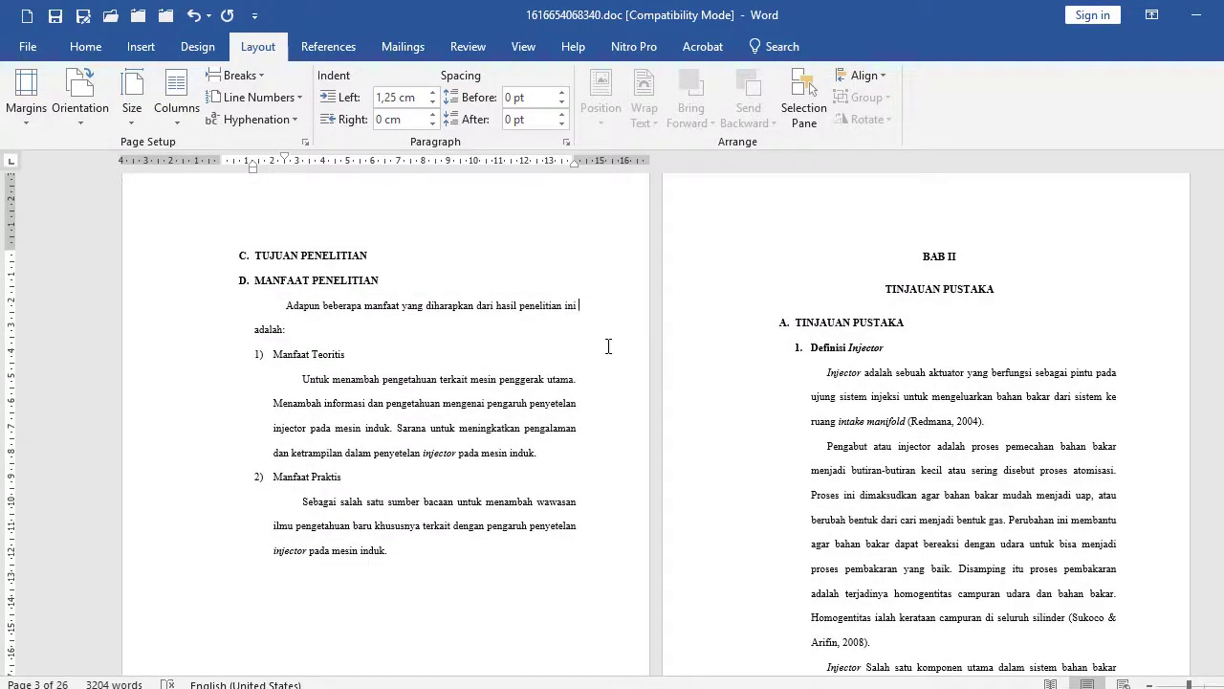
key("Return")
type("Djsakldj")
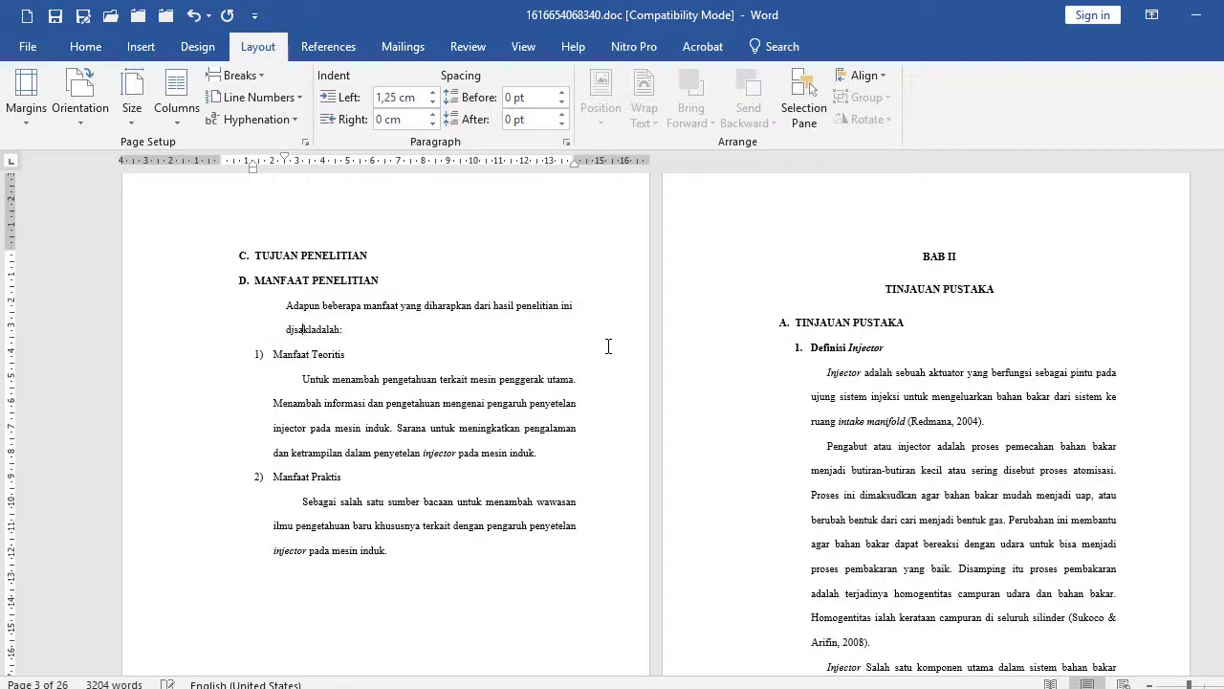
key("Return")
type("DJSAKL:D")
key("Return")
type("DJKSLA")
key("Return")
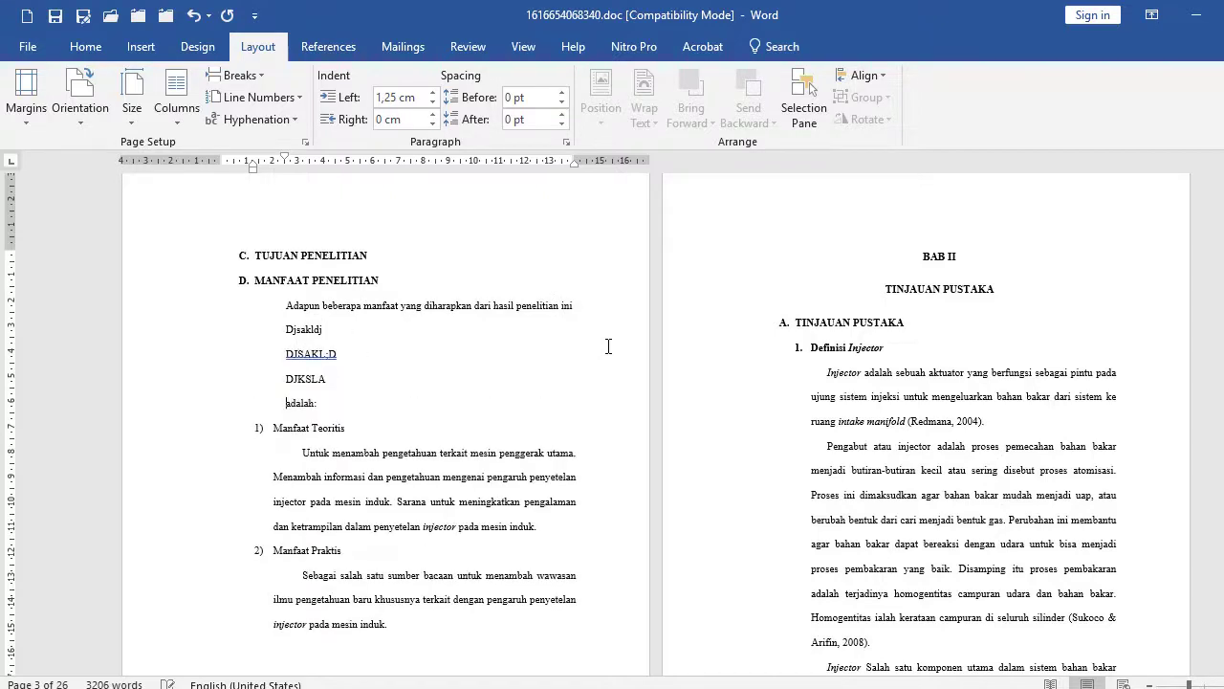
type("DJSKA'")
key("Return")
type("Jdksa'L")
key("Return")
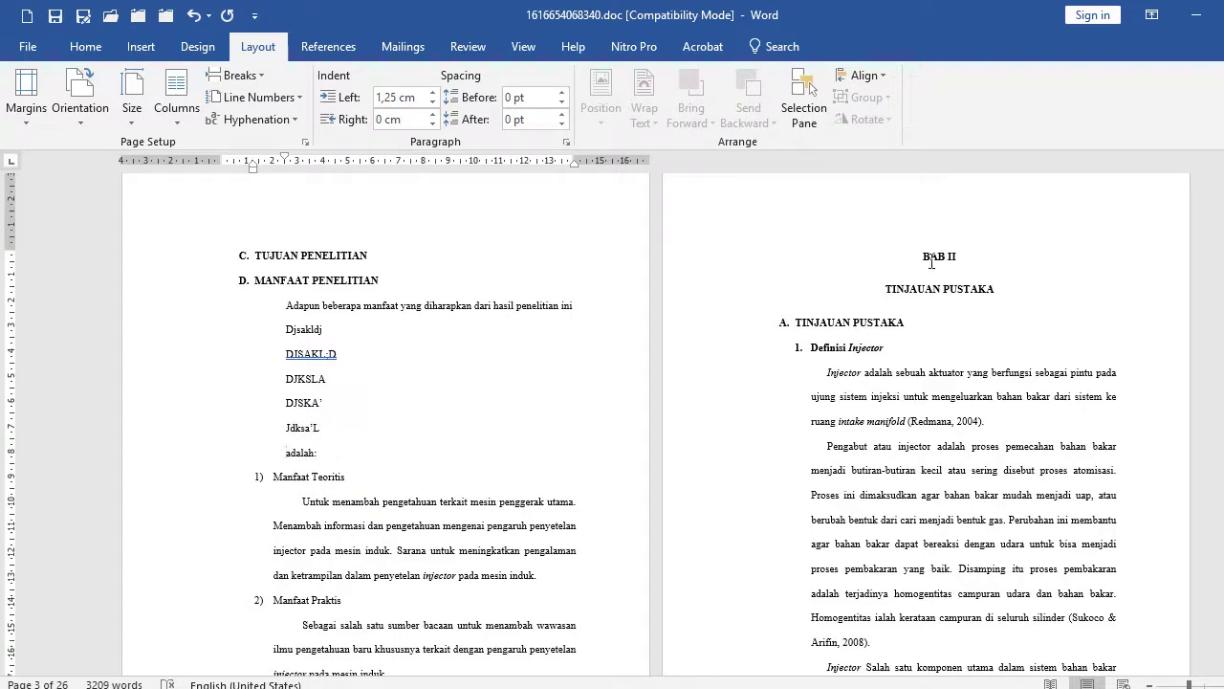
left_click(900, 263)
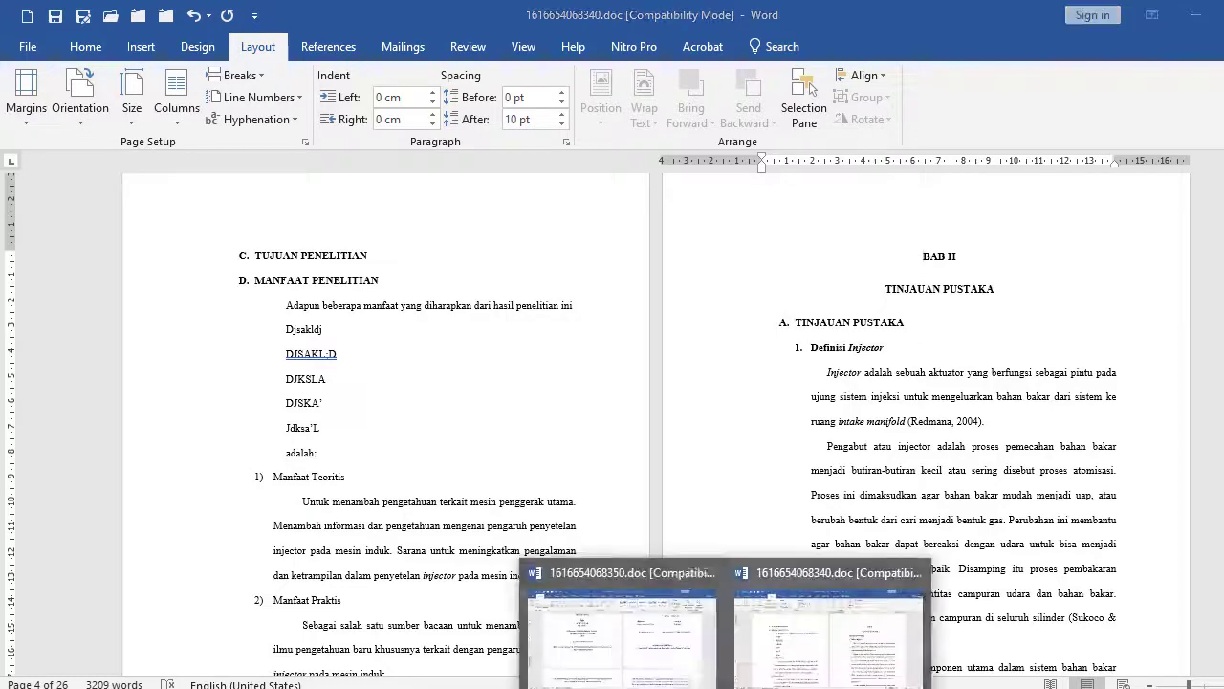
In the other open document, push HALAMAN PENGESAHAN onto a new page with Ctrl+Enter.
left_click(639, 681)
scroll(593, 517, "up", 4)
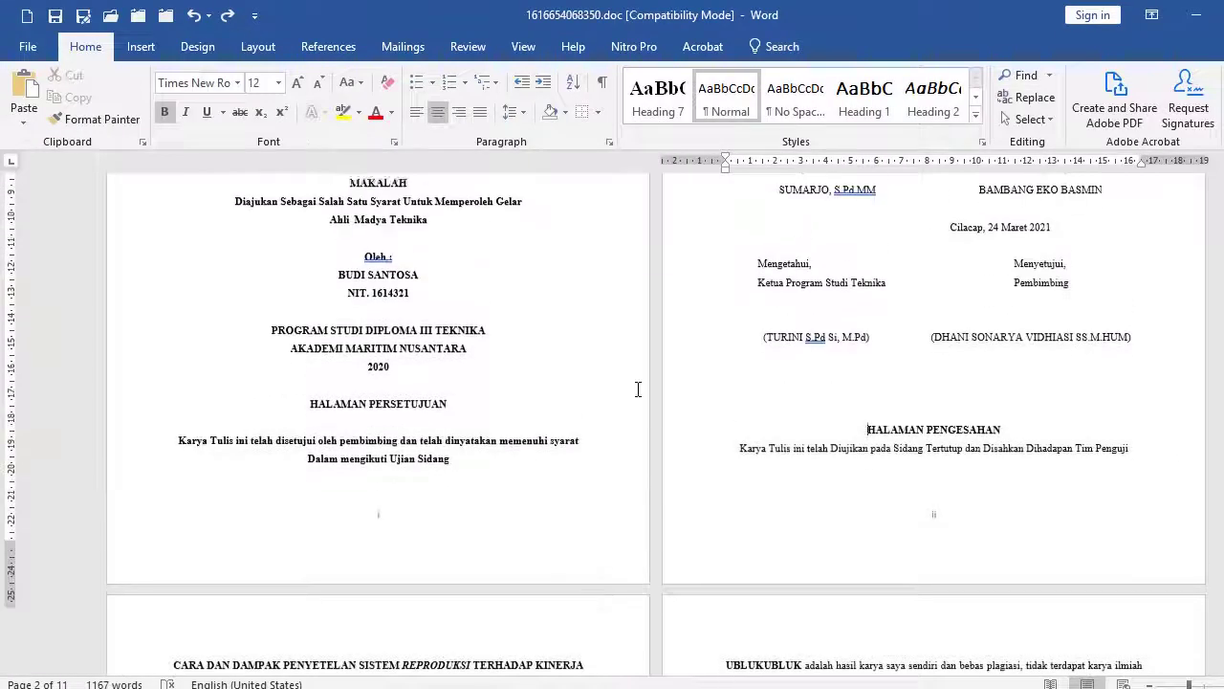
scroll(684, 414, "up", 4)
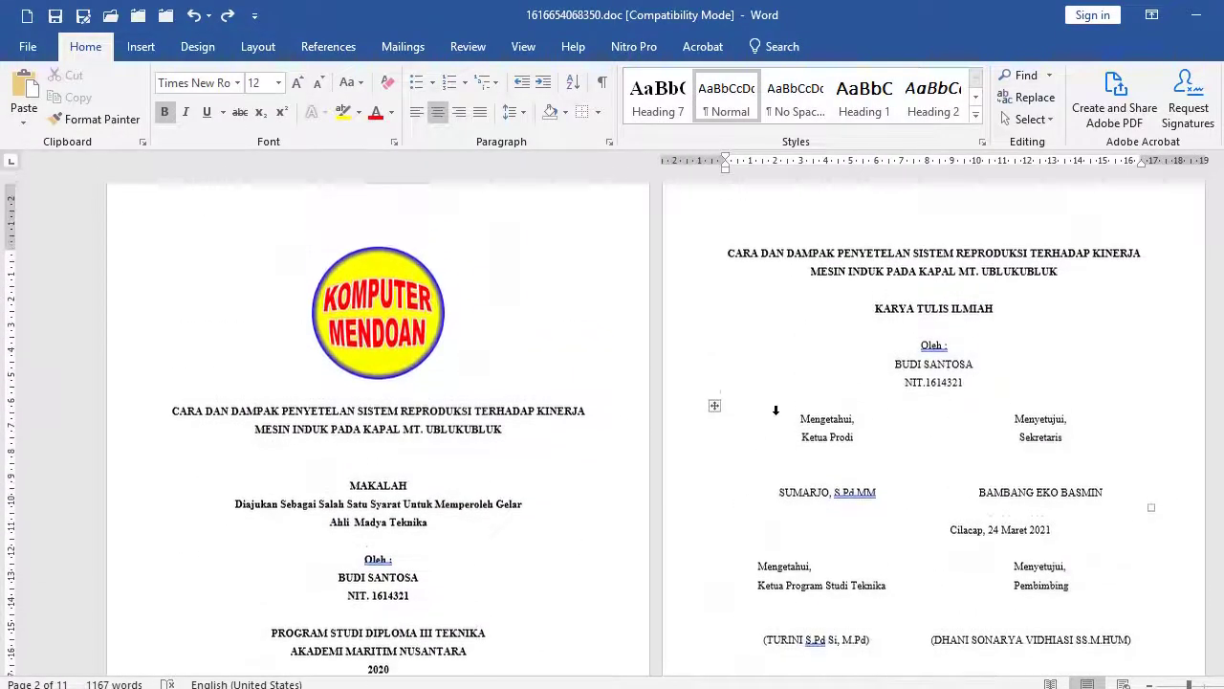
scroll(818, 371, "down", 3)
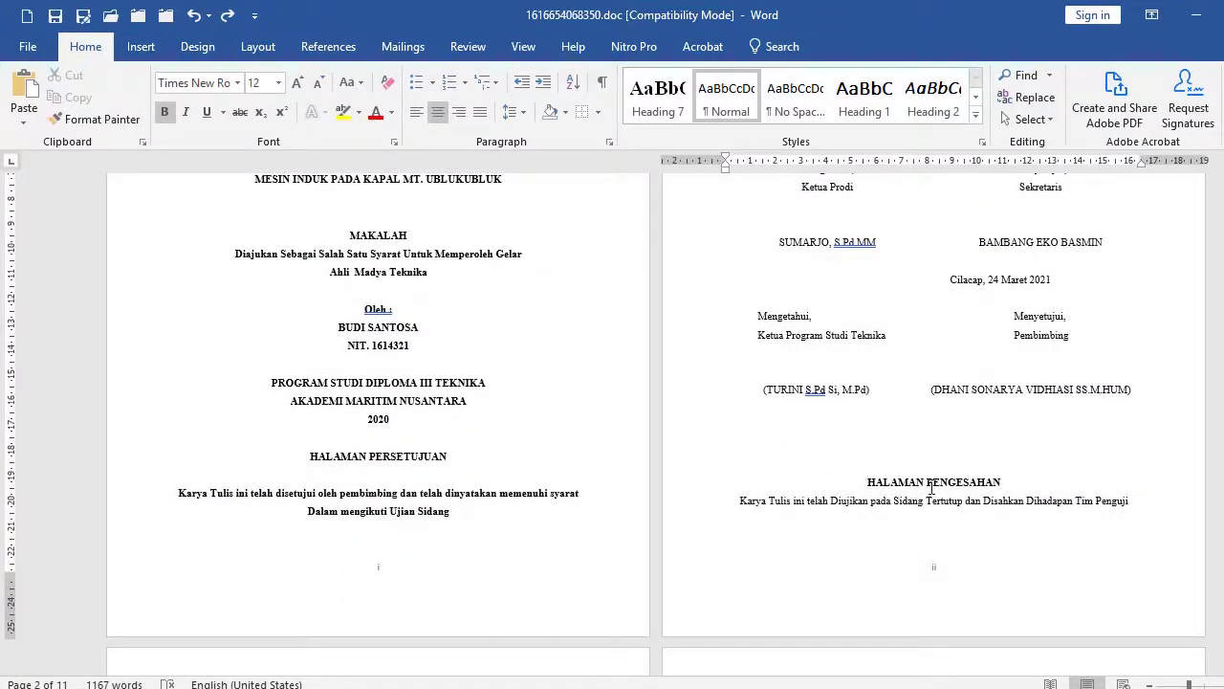
scroll(933, 488, "up", 5)
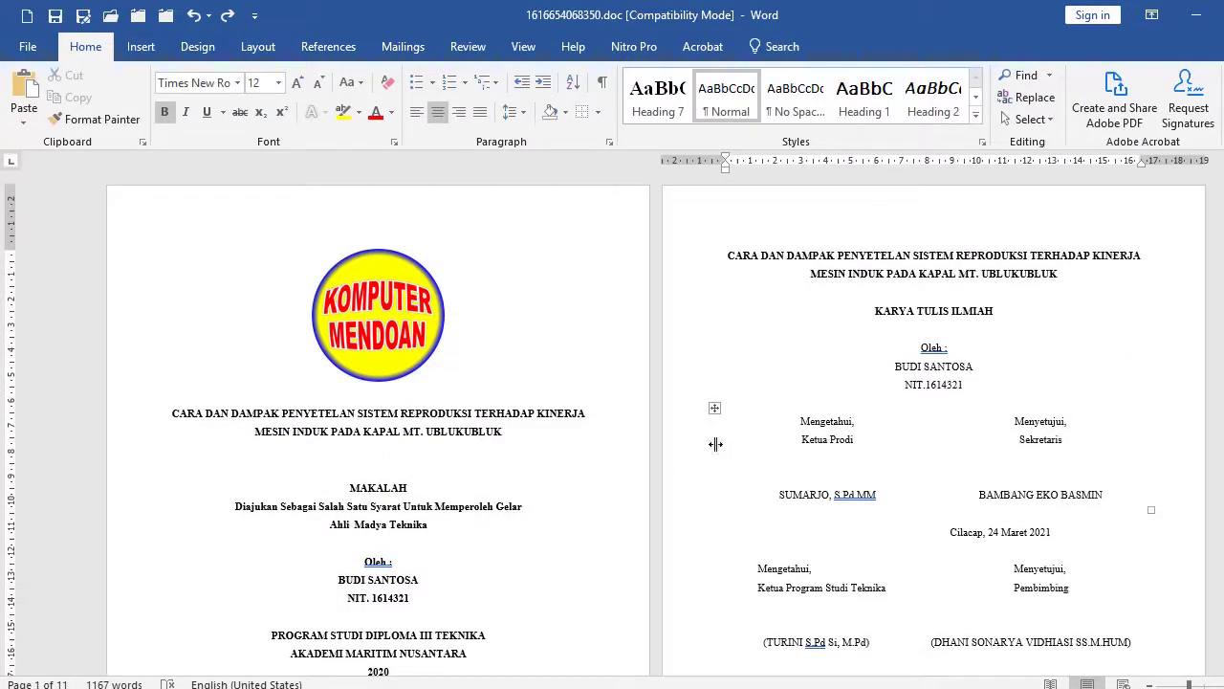
scroll(677, 445, "down", 6)
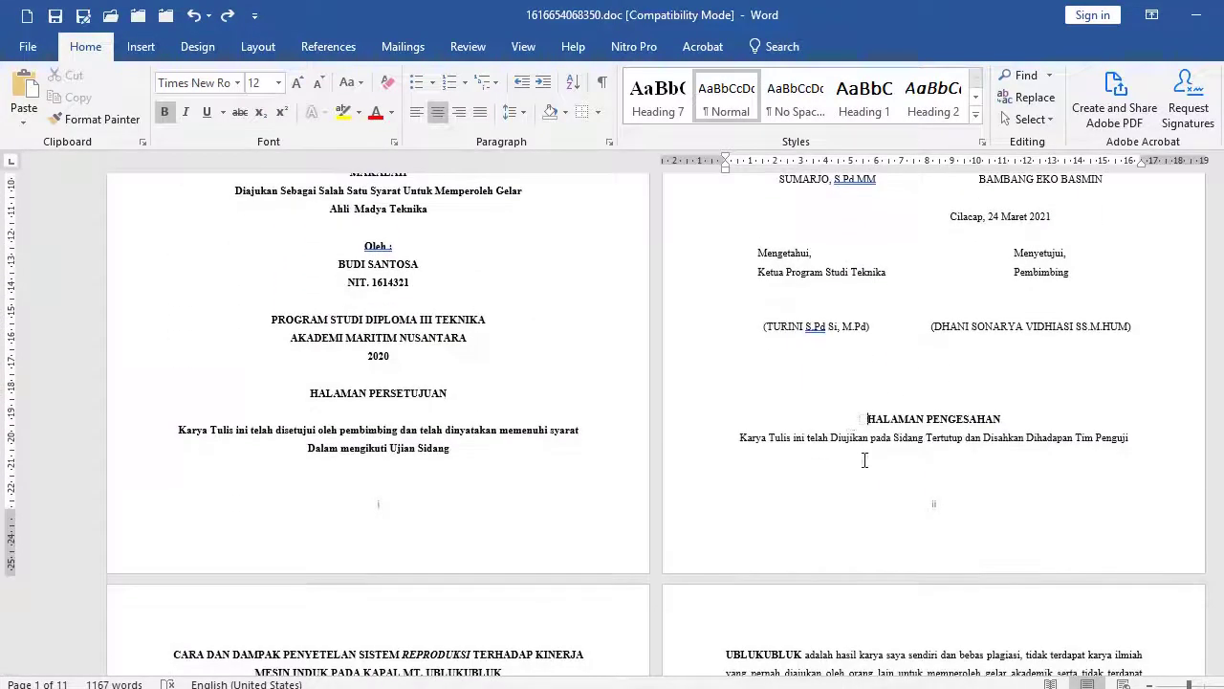
left_click(865, 419)
key("ctrl+Return")
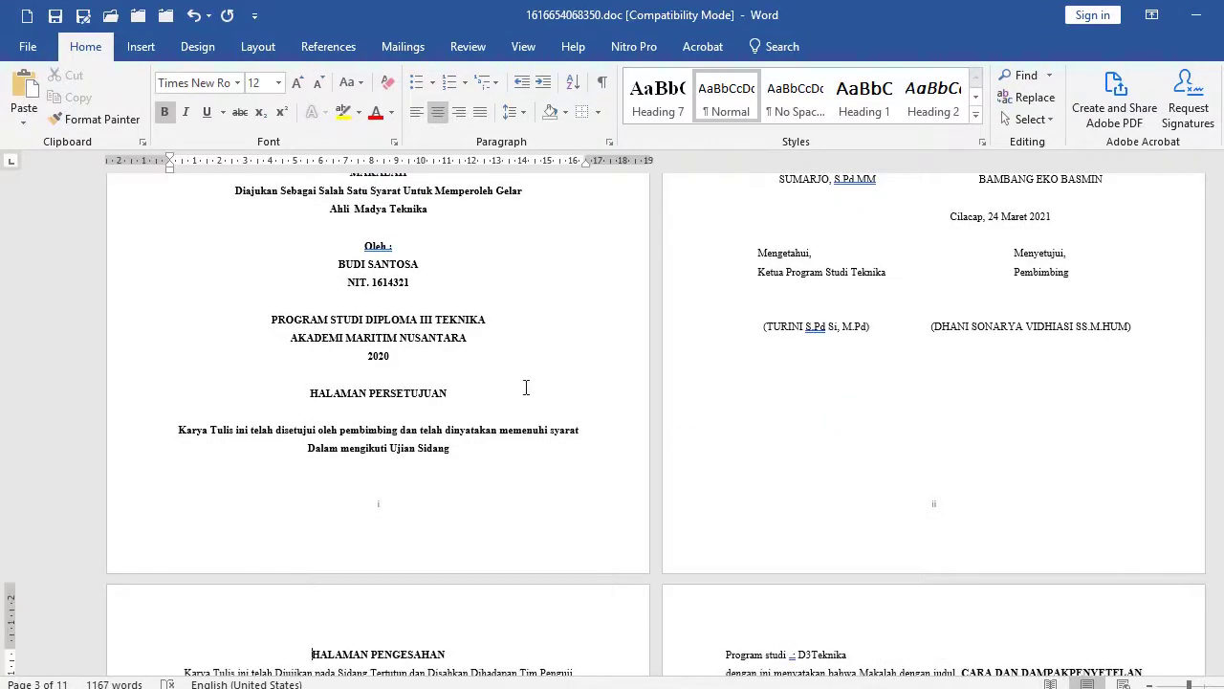
Open the Layout Breaks list and close it without inserting a break.
left_click(258, 47)
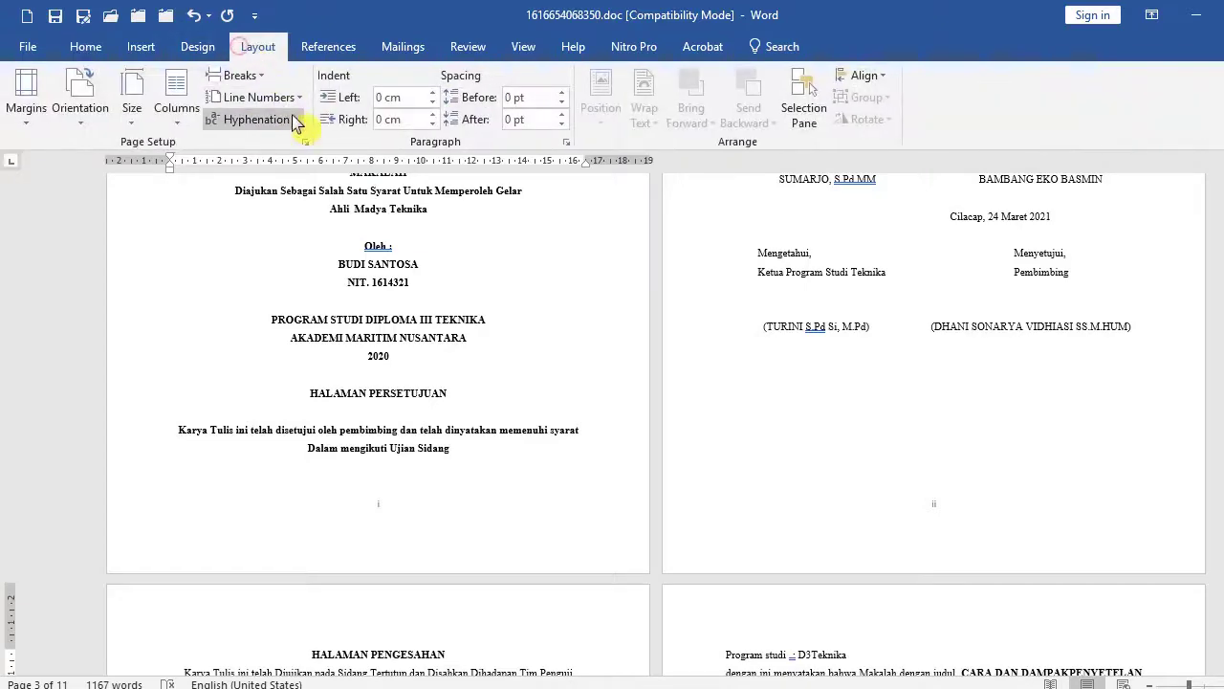
left_click(240, 76)
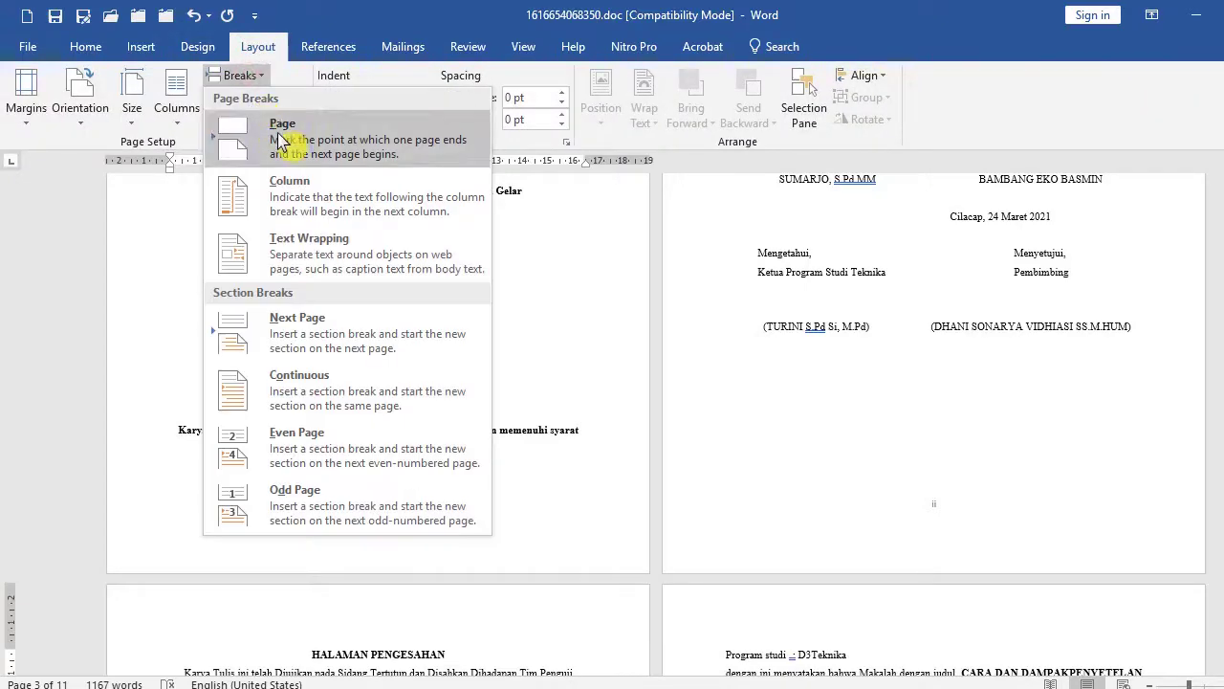
left_click(772, 403)
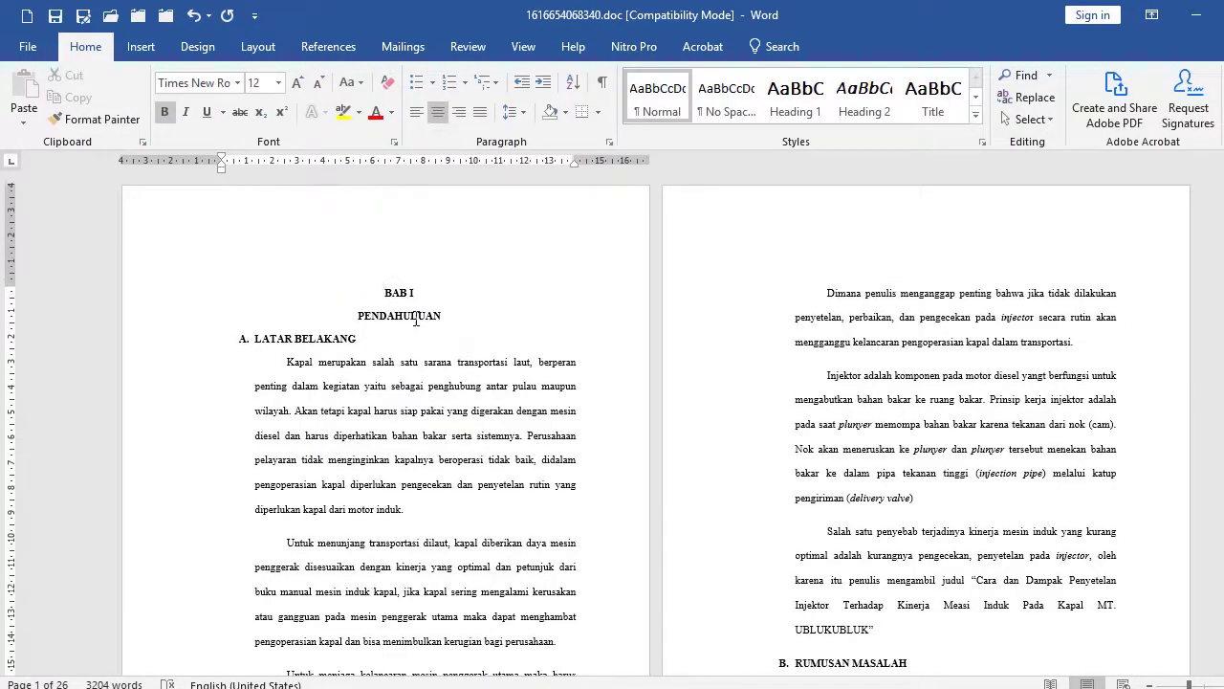
Review the thesis from BAB I PENDAHULUAN down to the empty line above BAB II.
scroll(470, 412, "down", 3)
scroll(469, 409, "up", 3)
left_click(457, 320)
scroll(488, 346, "down", 6)
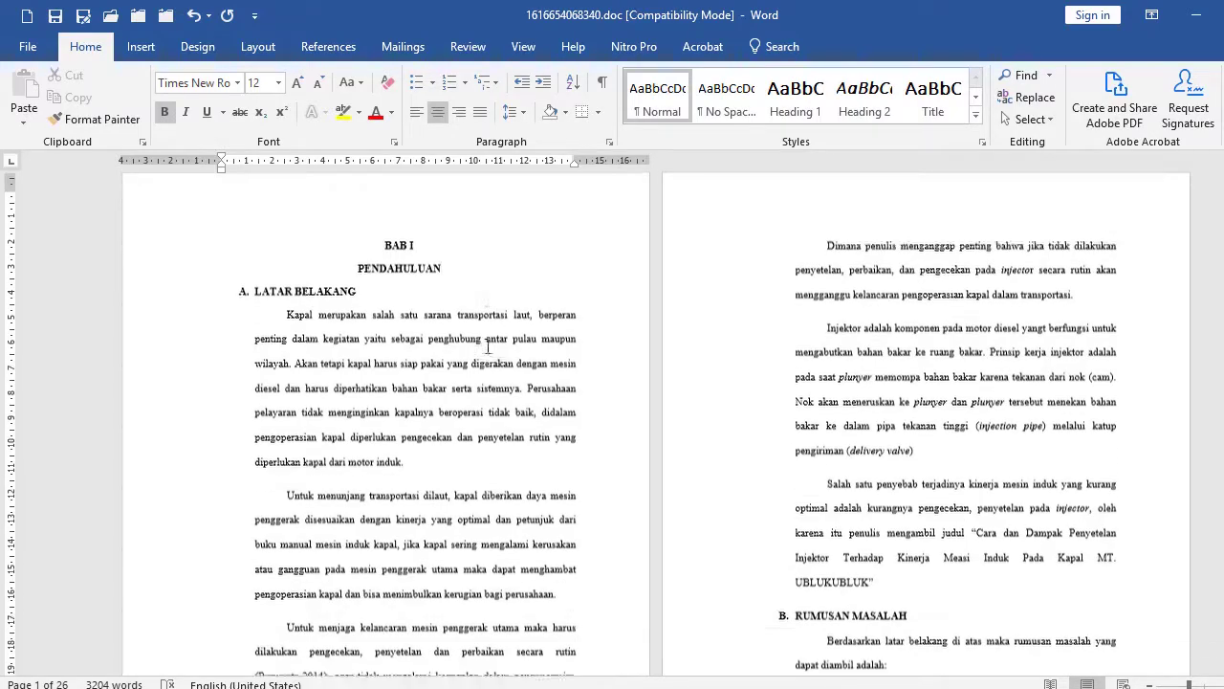
scroll(436, 368, "down", 7)
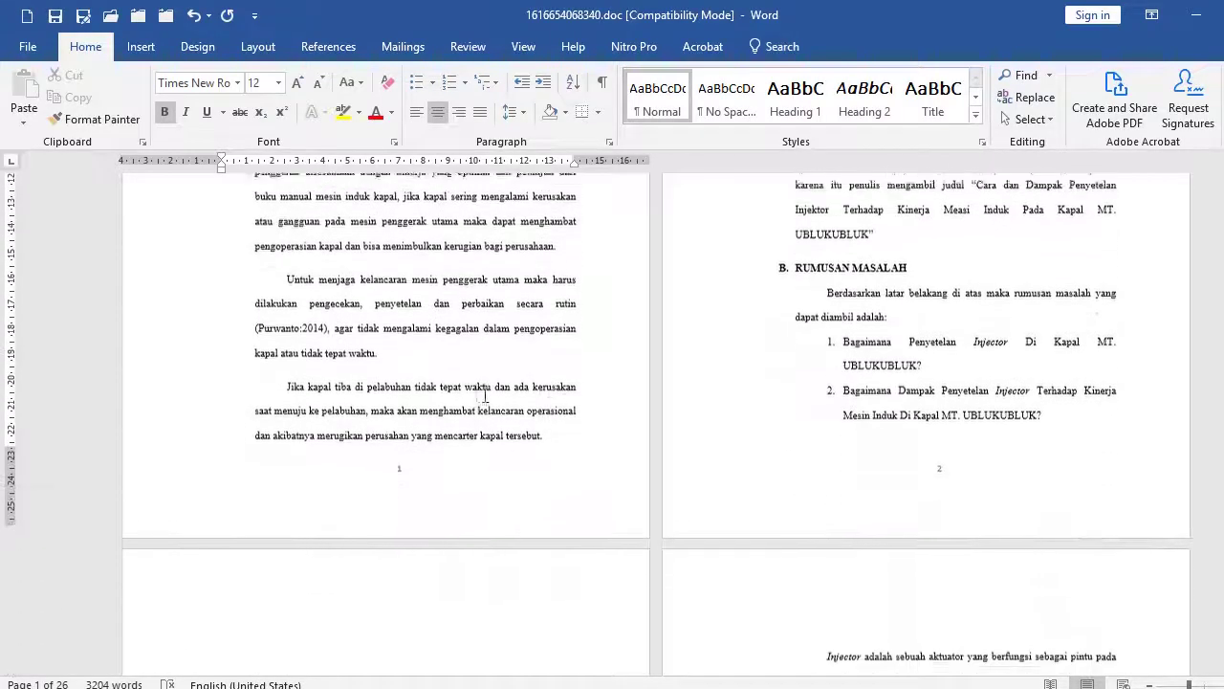
scroll(643, 443, "down", 8)
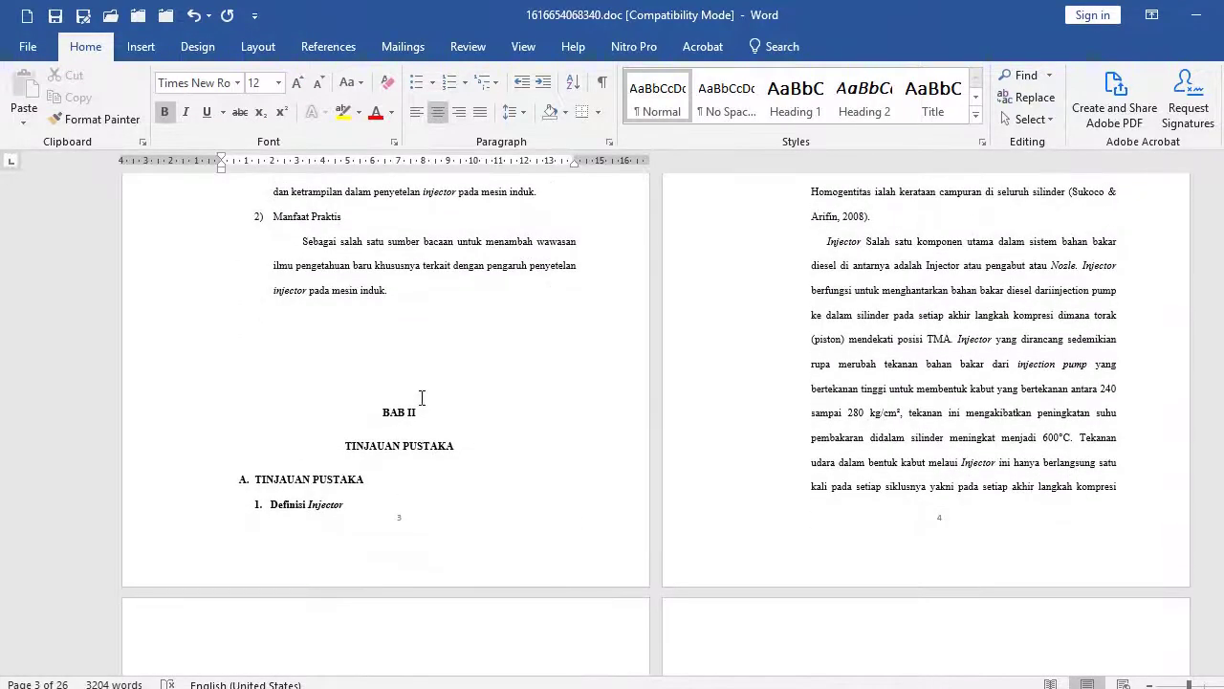
scroll(444, 446, "down", 1)
left_click(367, 351)
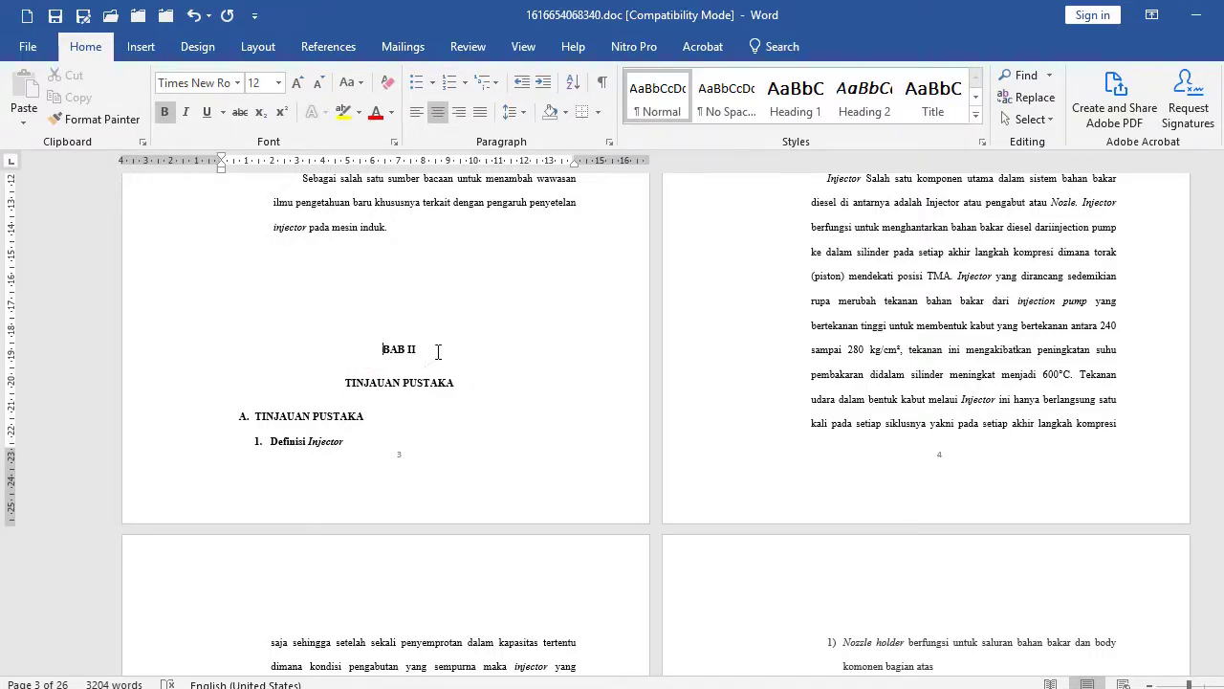
scroll(372, 338, "down", 1)
scroll(408, 331, "up", 2)
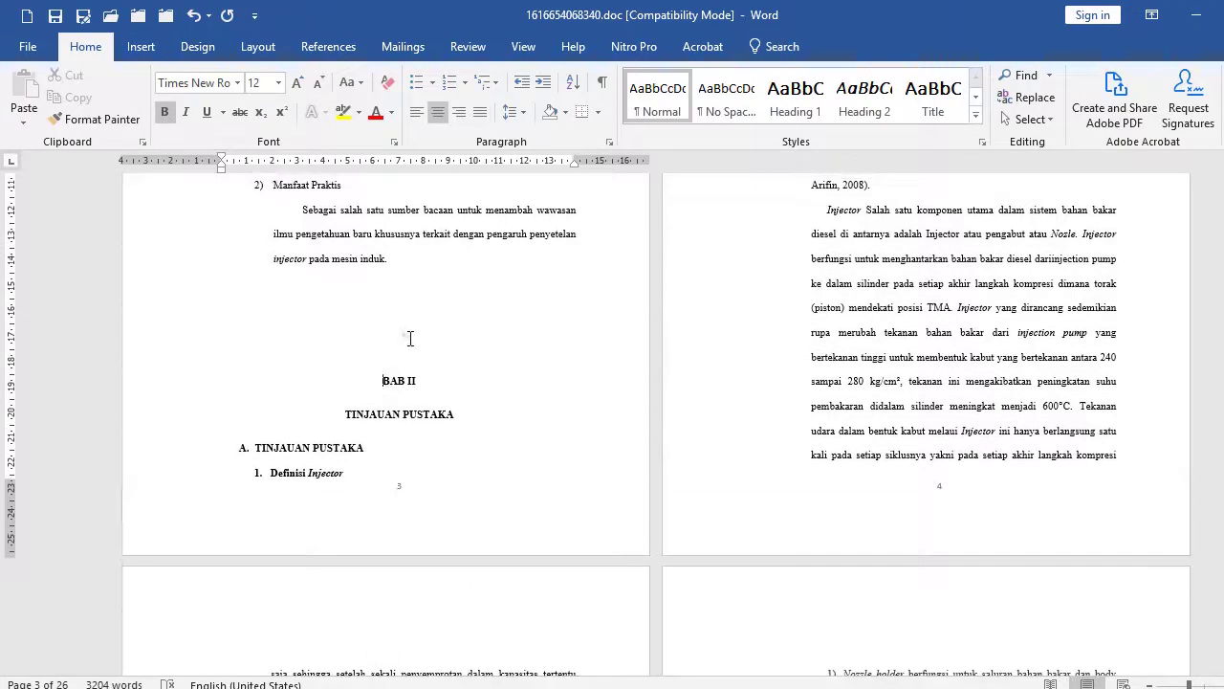
left_click(402, 334)
Select the entire document starting from BAB I with Ctrl+A.
scroll(417, 357, "up", 10)
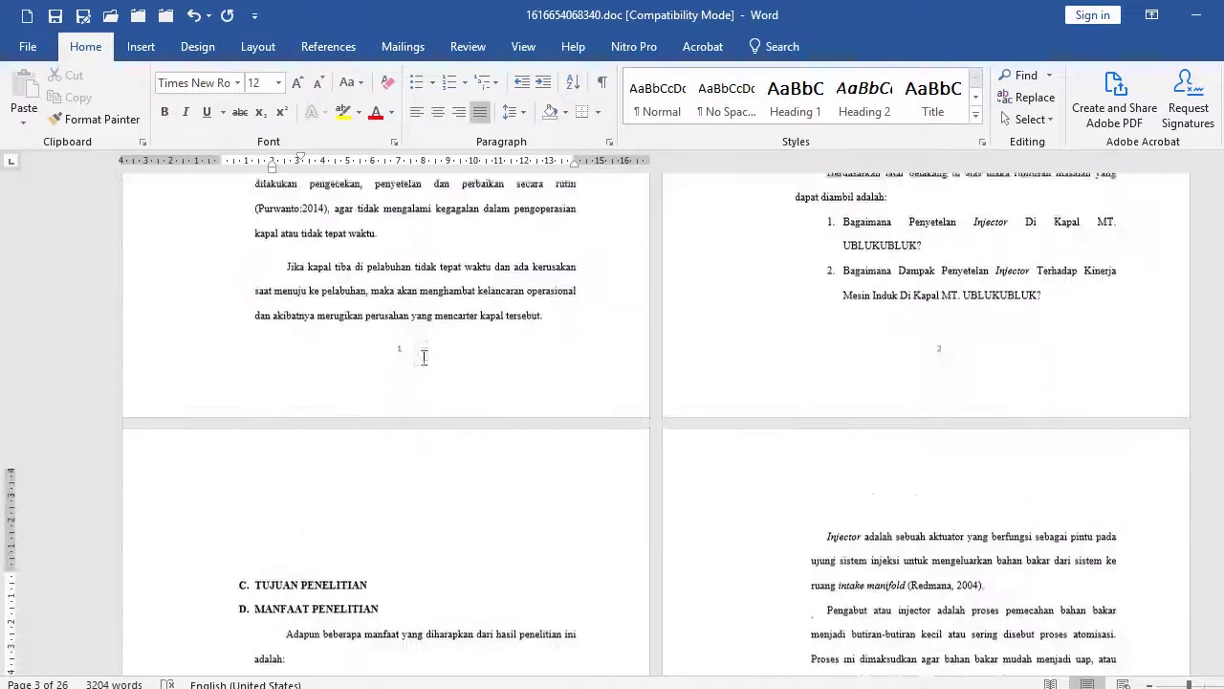
scroll(424, 359, "up", 4)
left_click(345, 287)
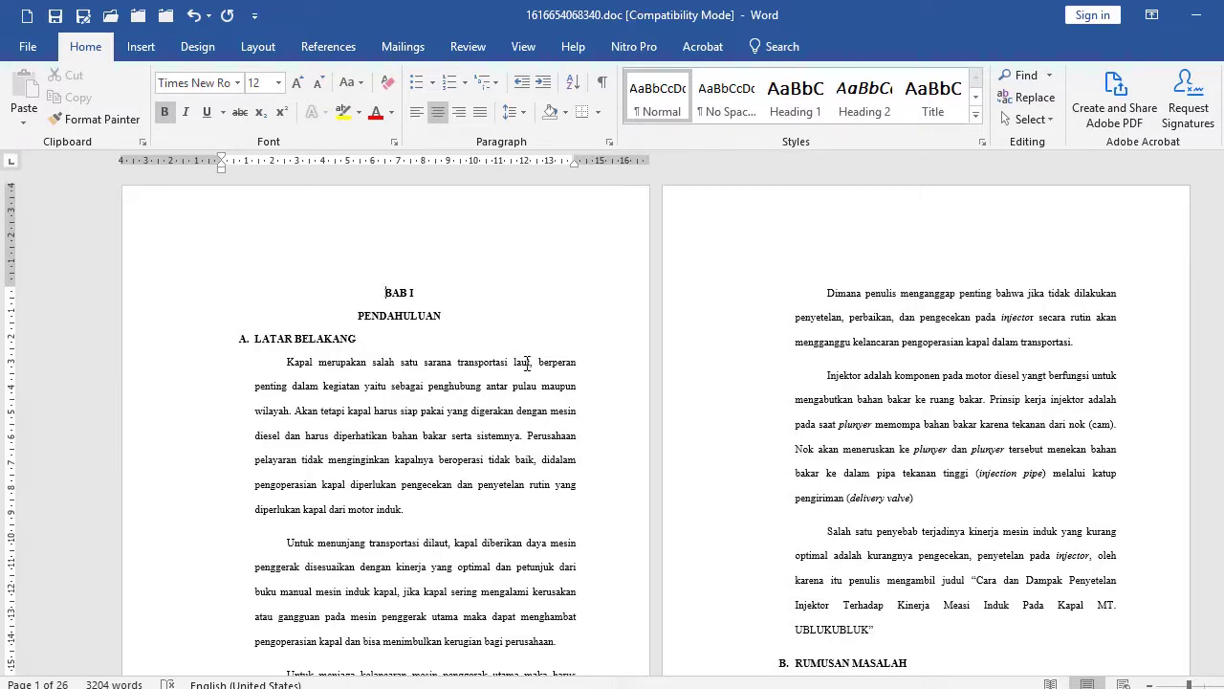
key("ctrl+a")
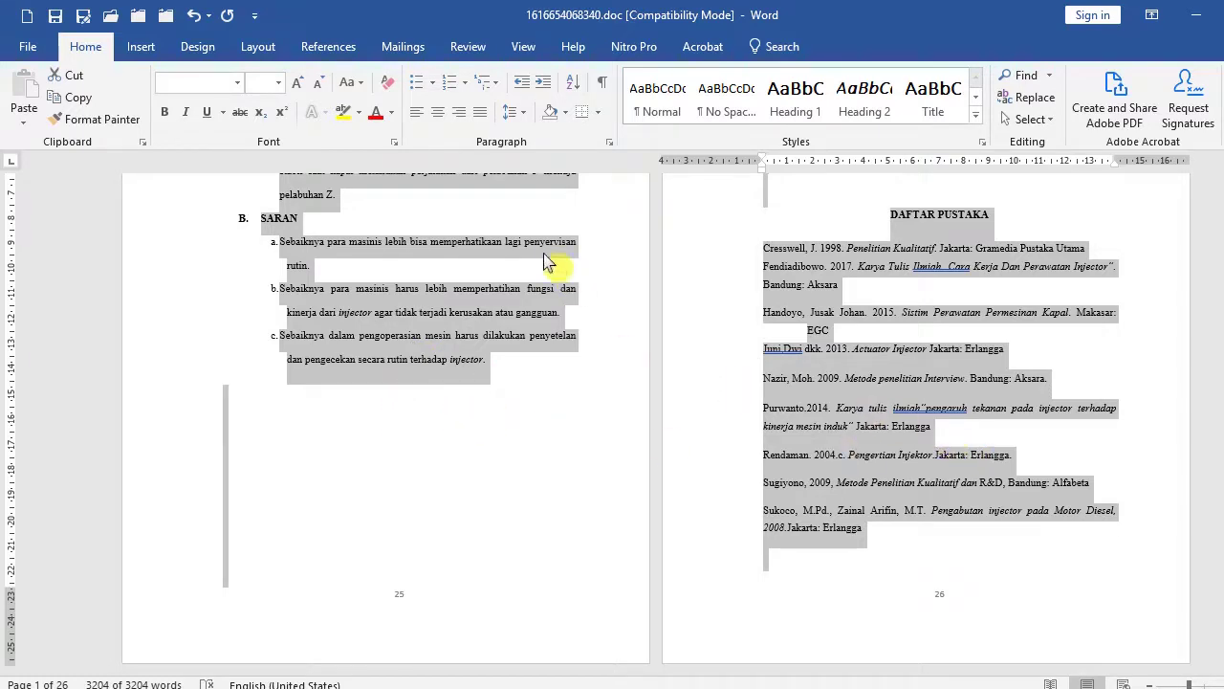
Apply 1.5 line spacing with 0 pt before and after to the whole document, mirror indents off.
left_click(610, 142)
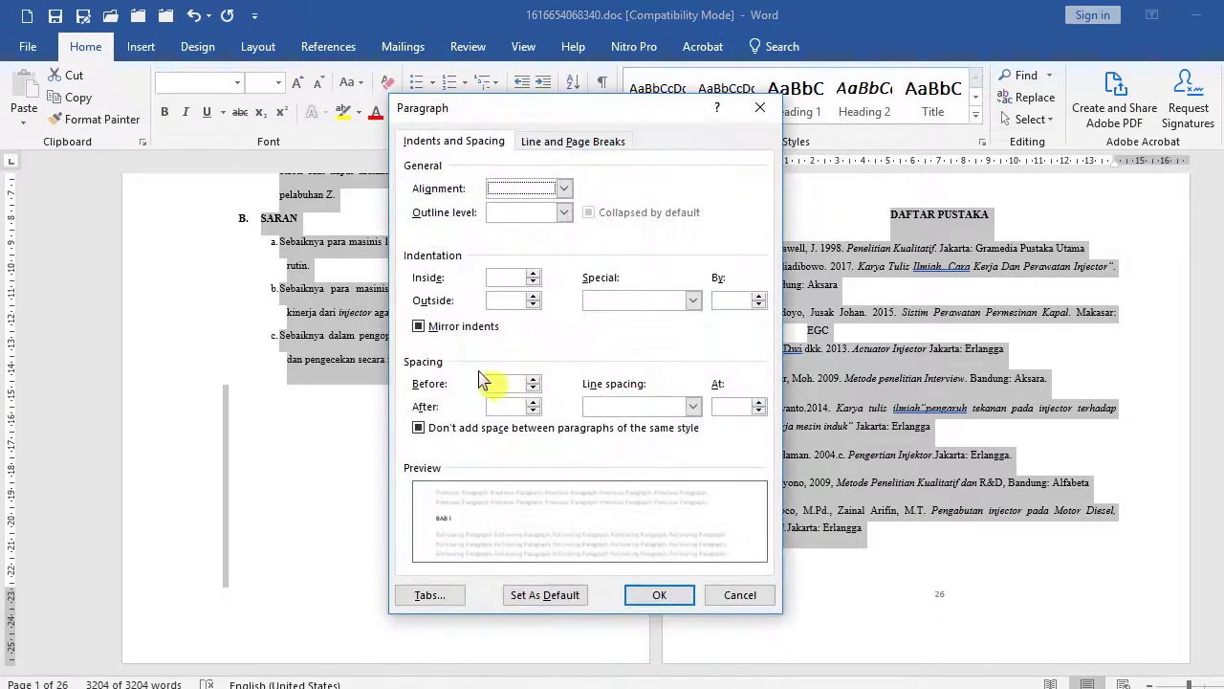
left_click(440, 327)
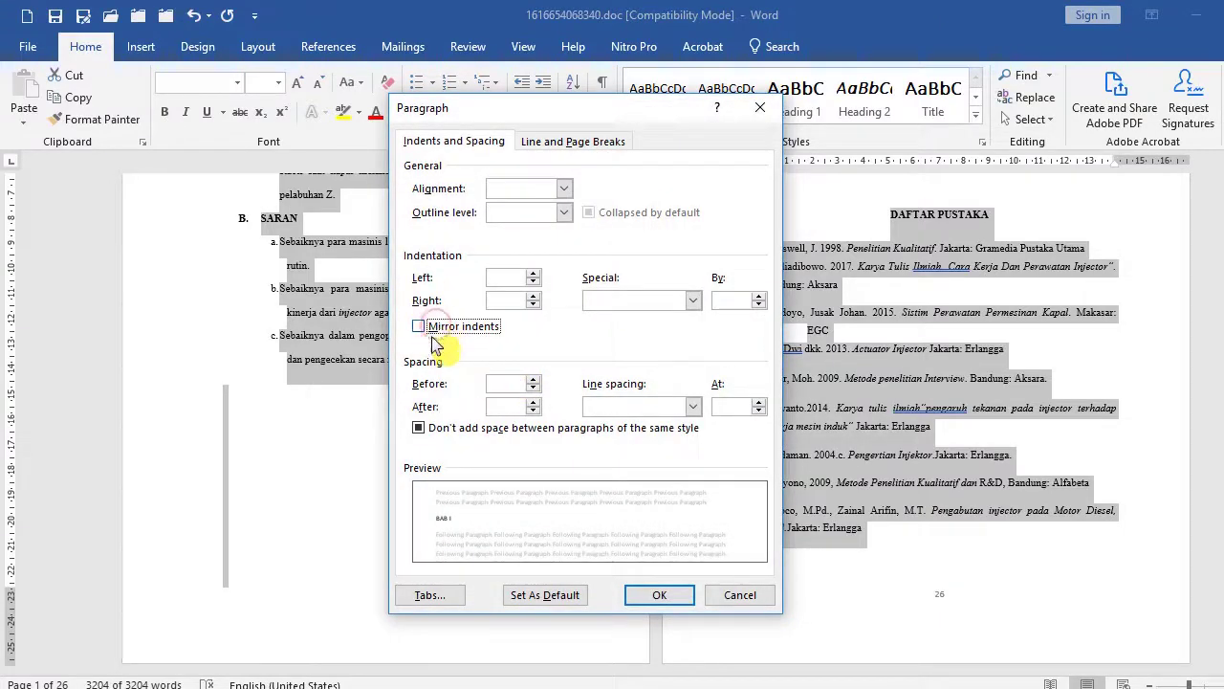
left_click(533, 379)
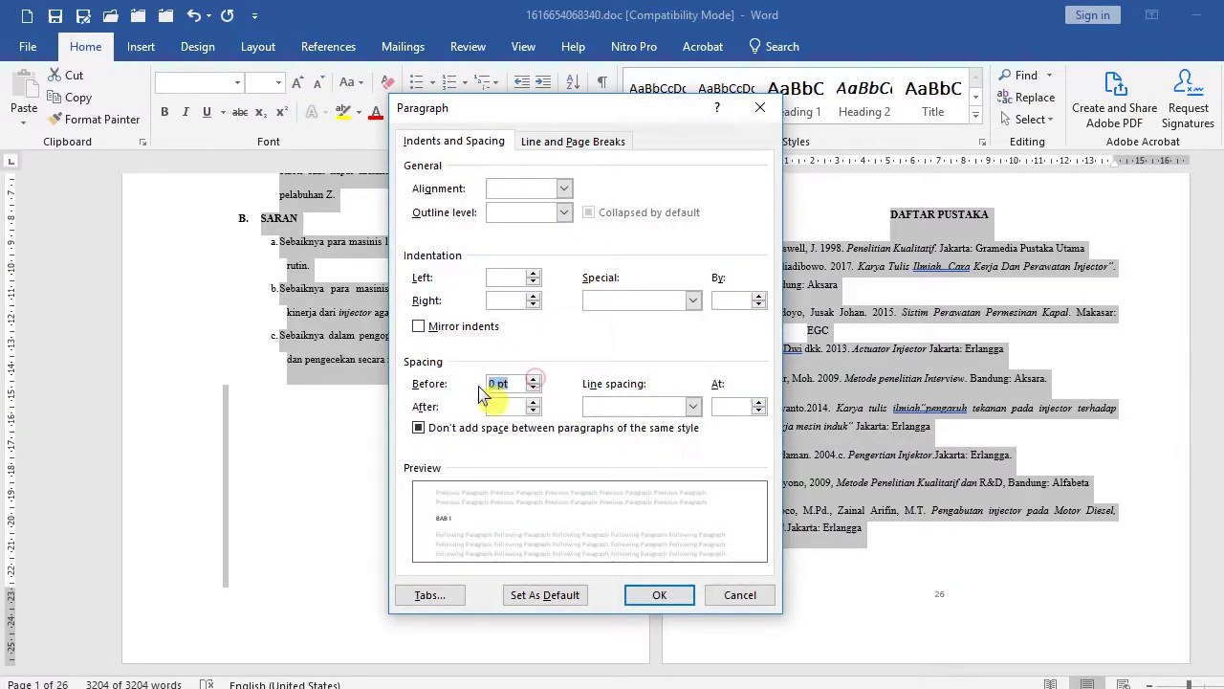
left_click(533, 402)
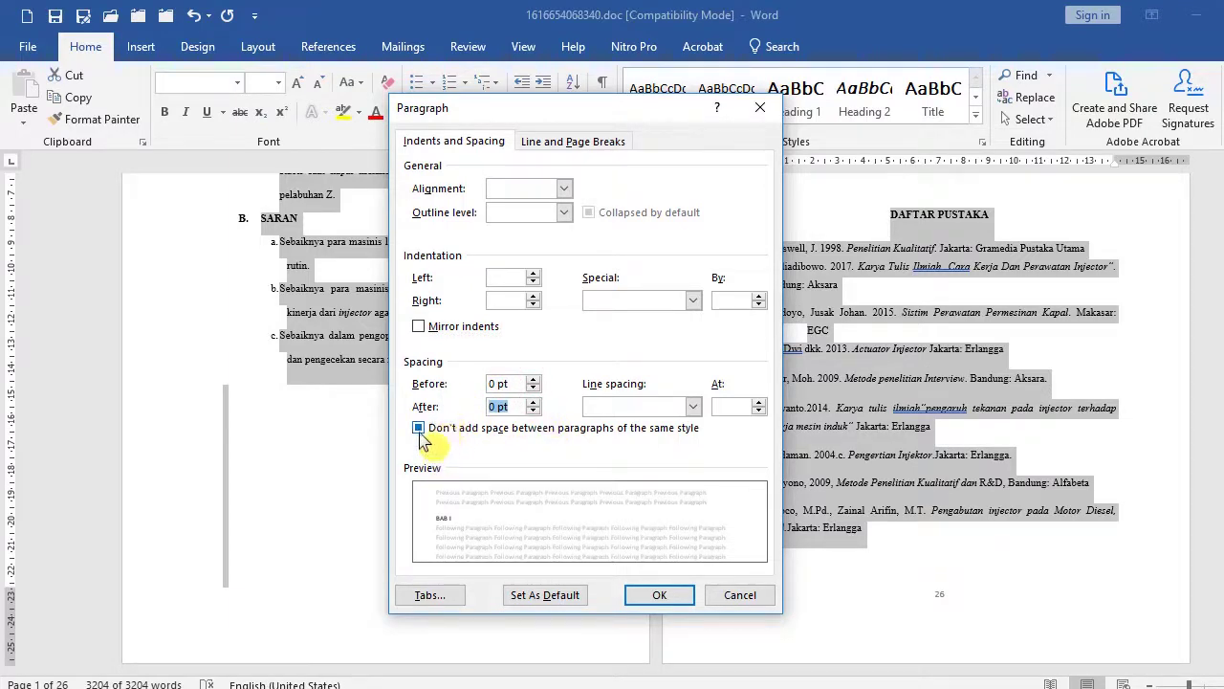
left_click(425, 431)
left_click(423, 431)
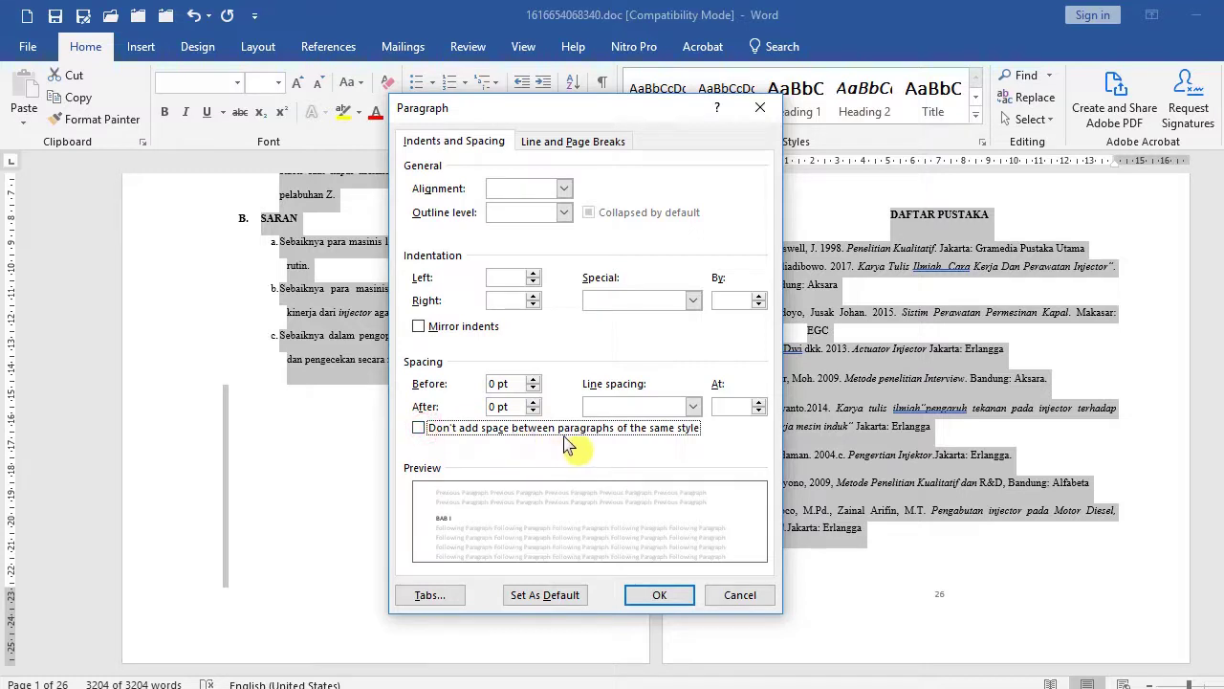
left_click(692, 406)
left_click(692, 405)
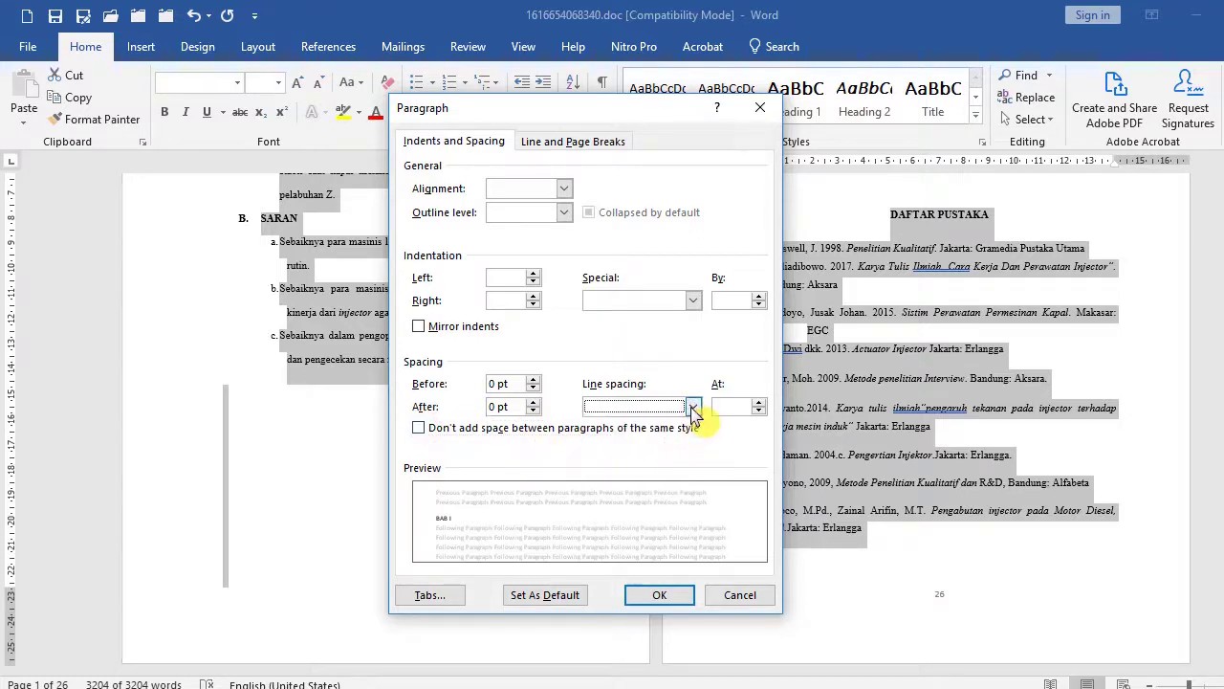
left_click(693, 405)
left_click(660, 436)
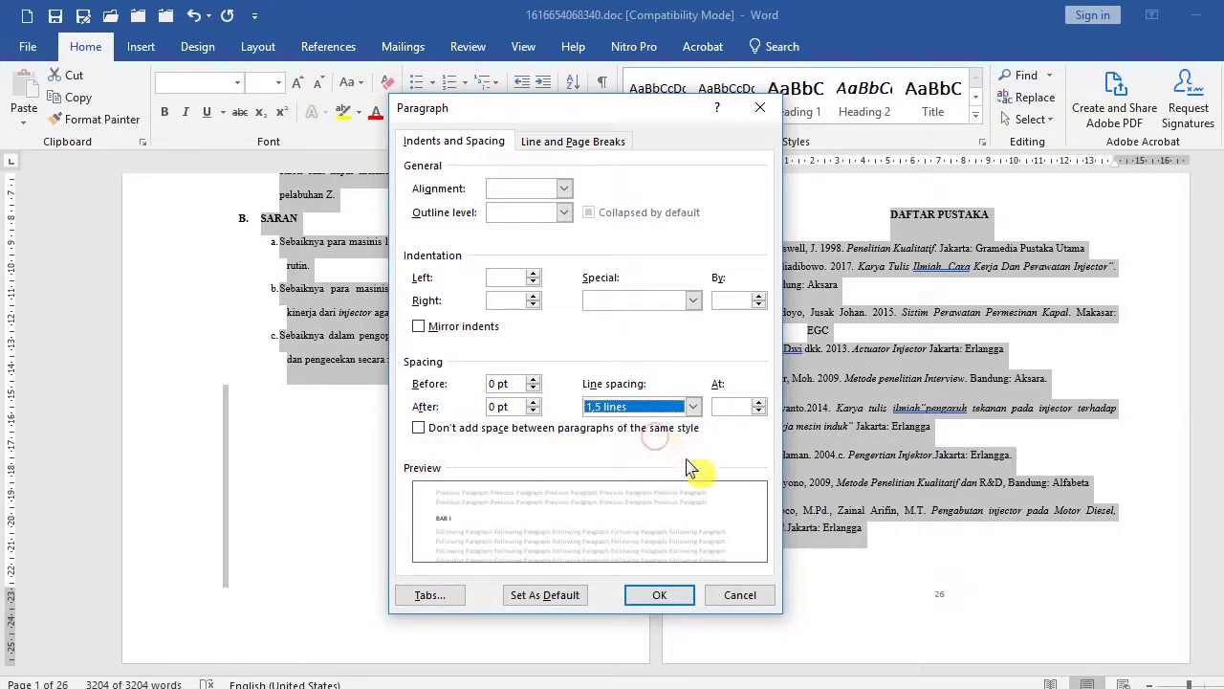
left_click(667, 599)
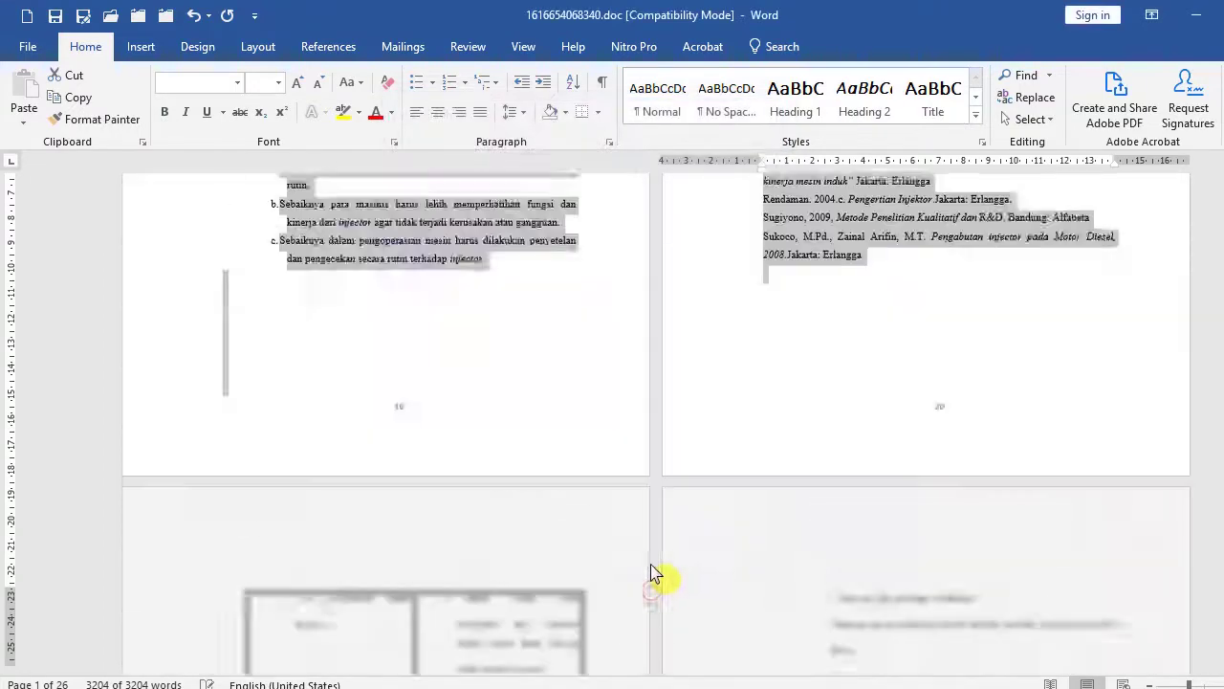
Add a blank line below the PENDAHULUAN heading.
scroll(449, 473, "up", 3)
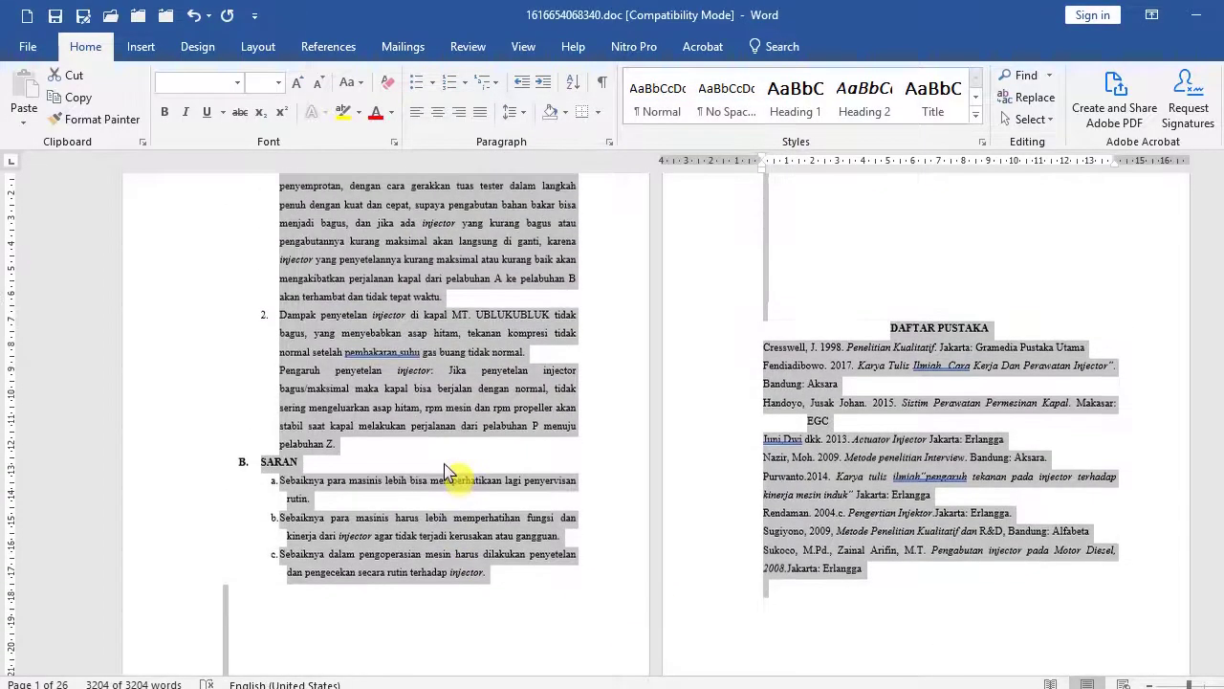
key("ctrl+Home")
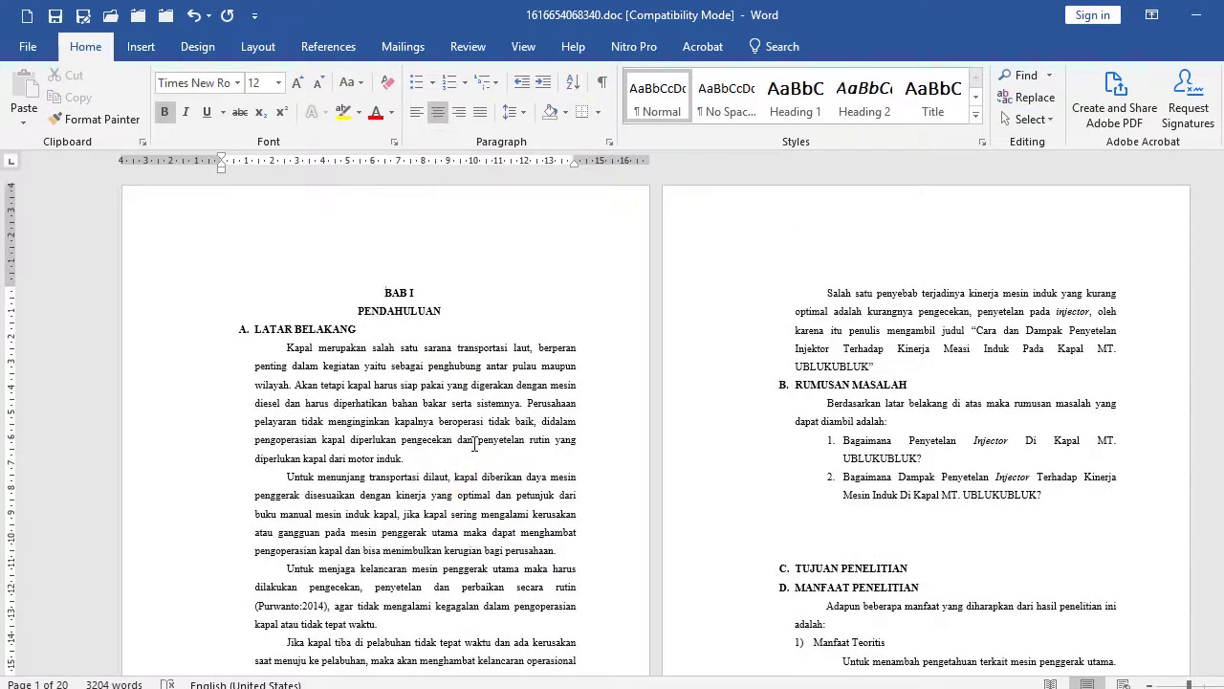
left_click(461, 319)
scroll(468, 322, "down", 1)
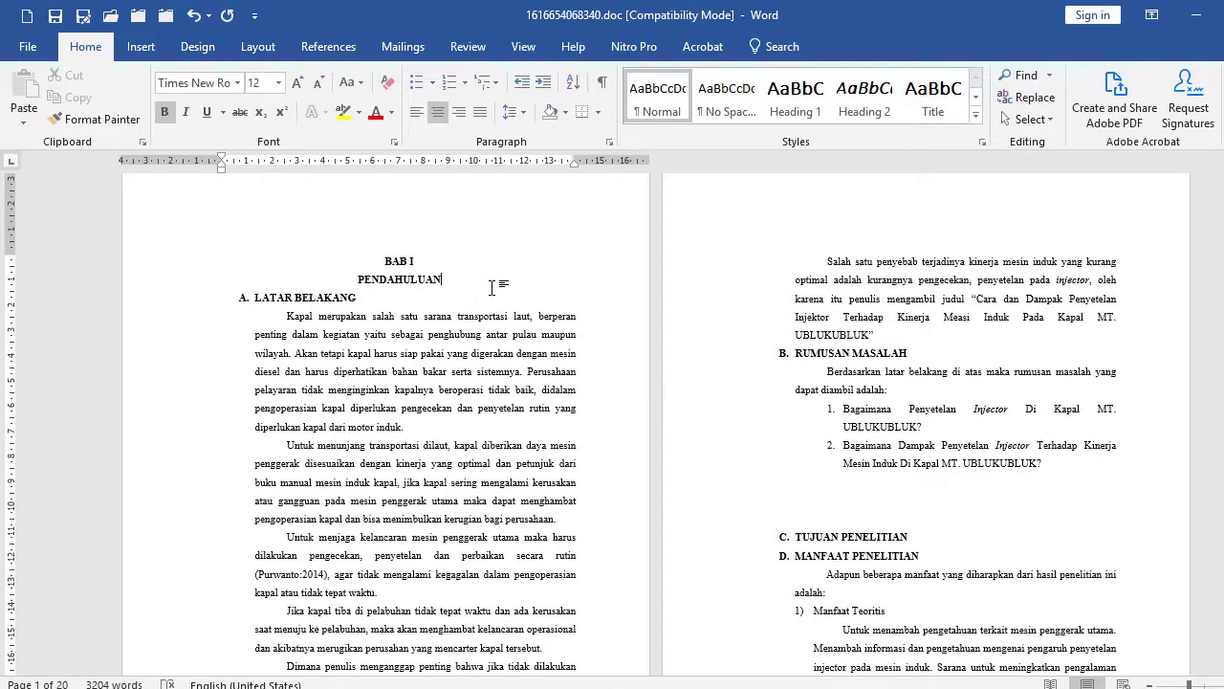
key("Return")
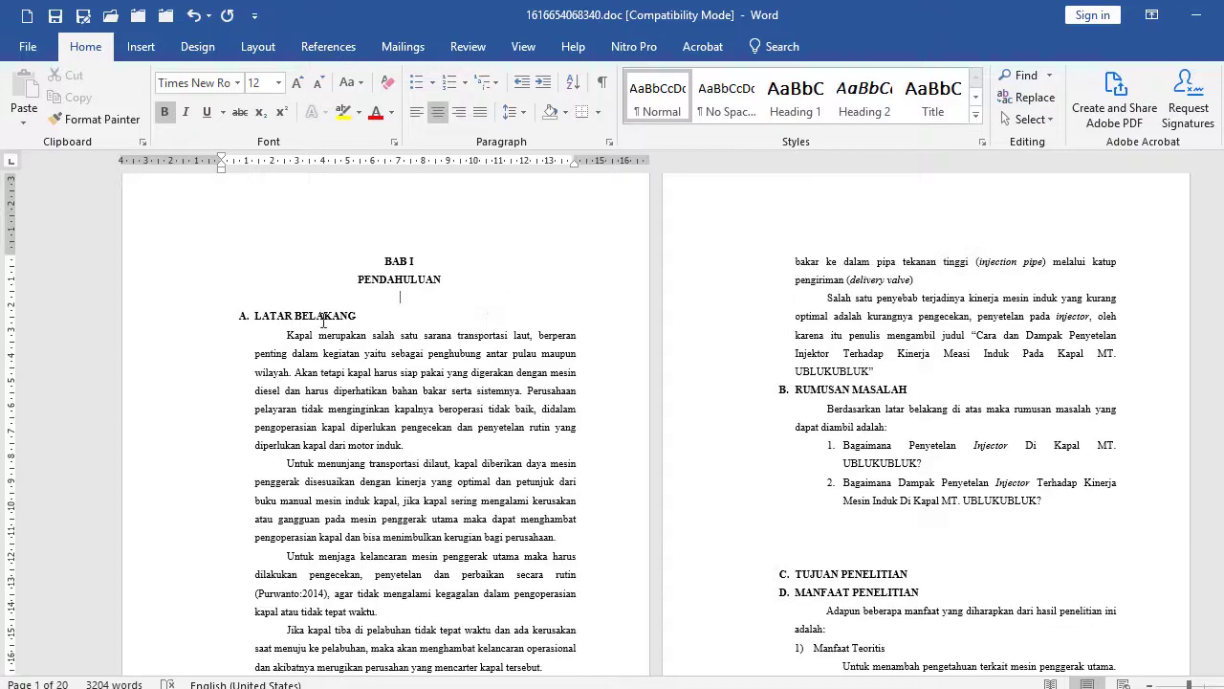
Add a blank line after the title paragraph, before RUMUSAN MASALAH.
scroll(478, 315, "down", 6)
scroll(609, 352, "up", 4)
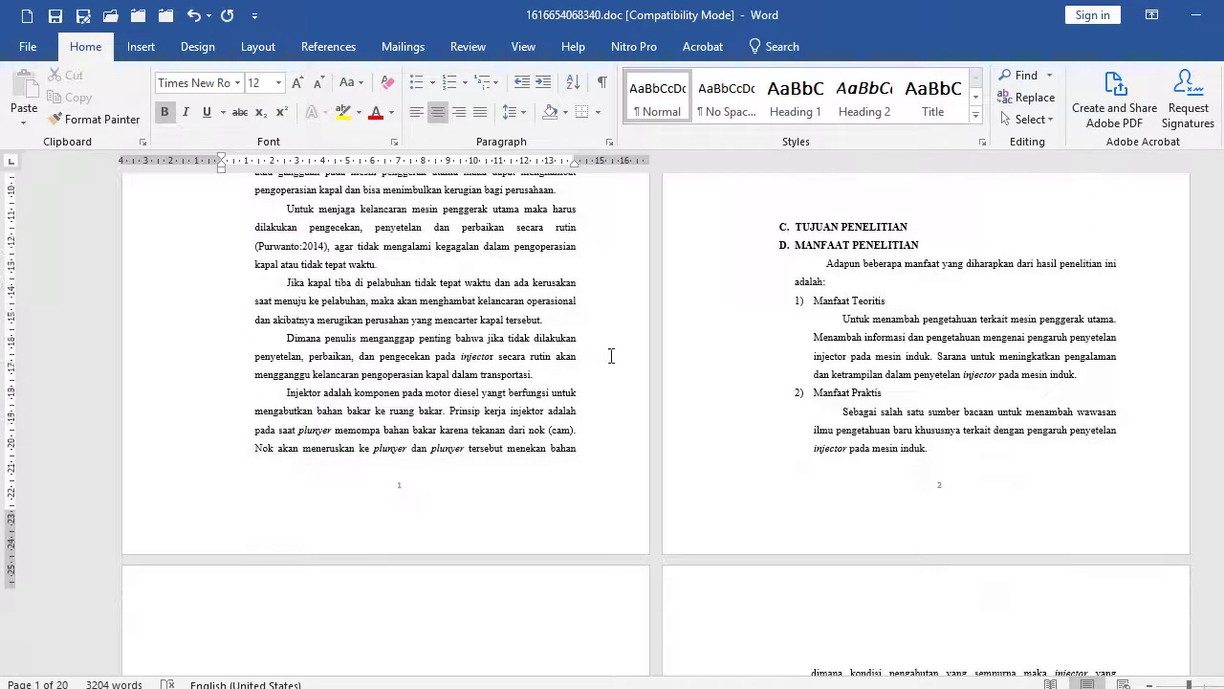
scroll(767, 353, "up", 2)
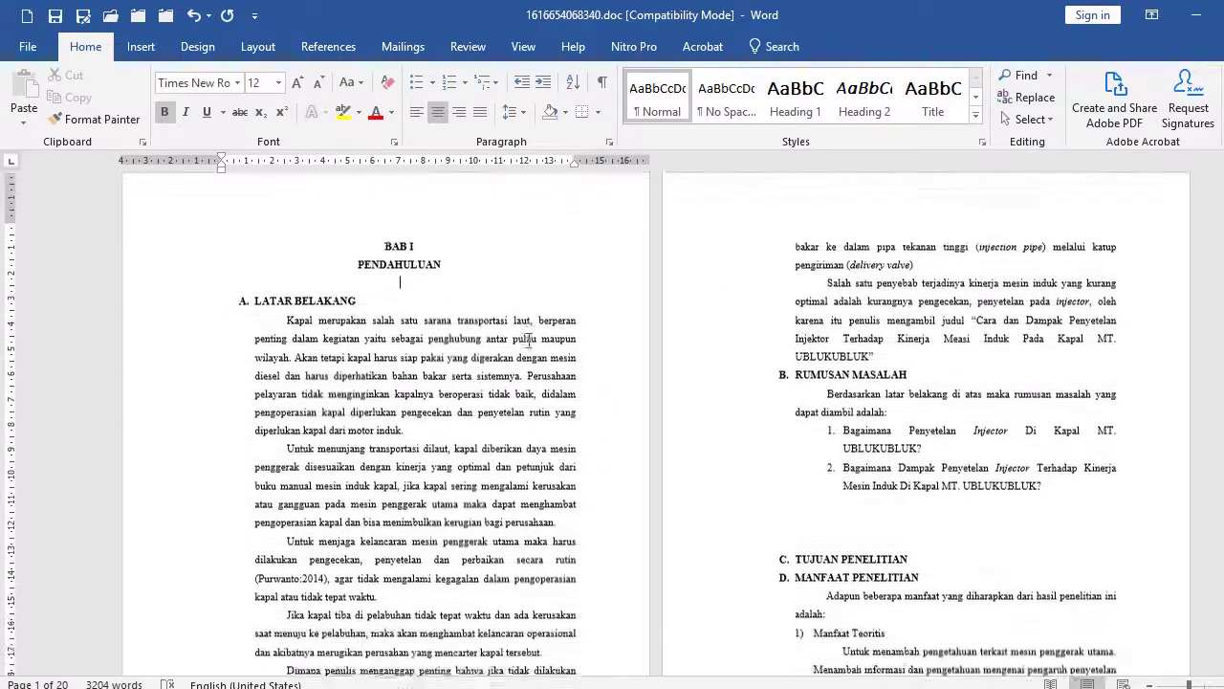
scroll(323, 299, "down", 3)
scroll(890, 283, "up", 1)
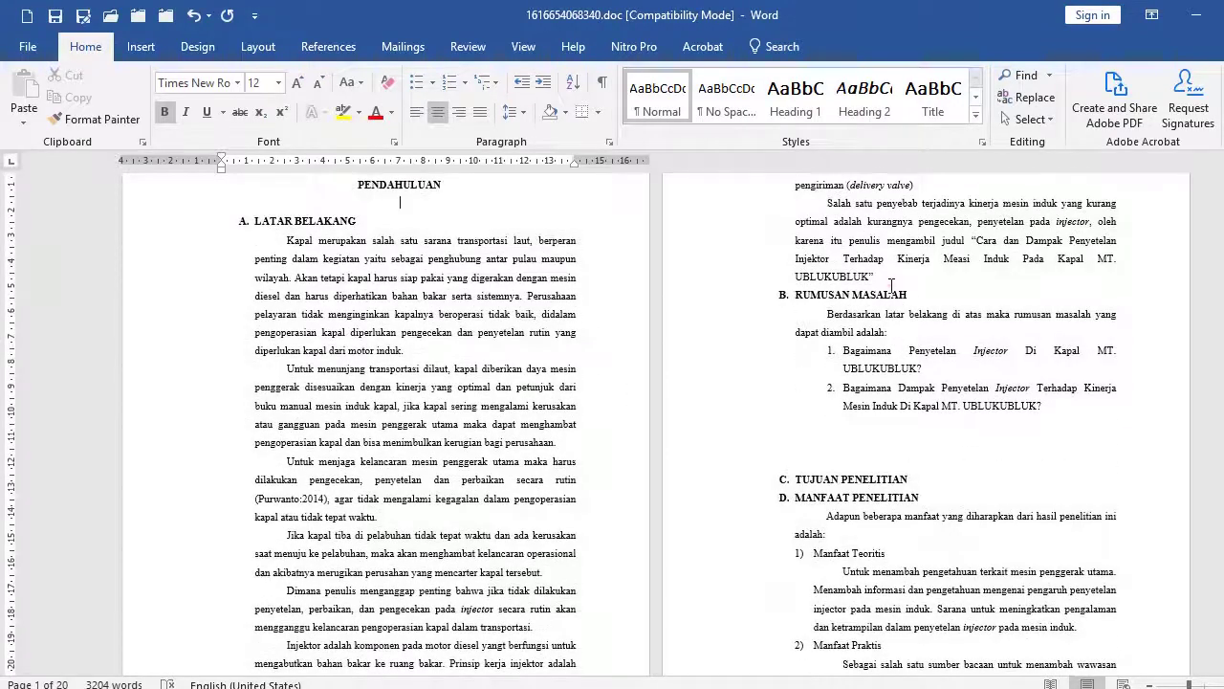
left_click(890, 283)
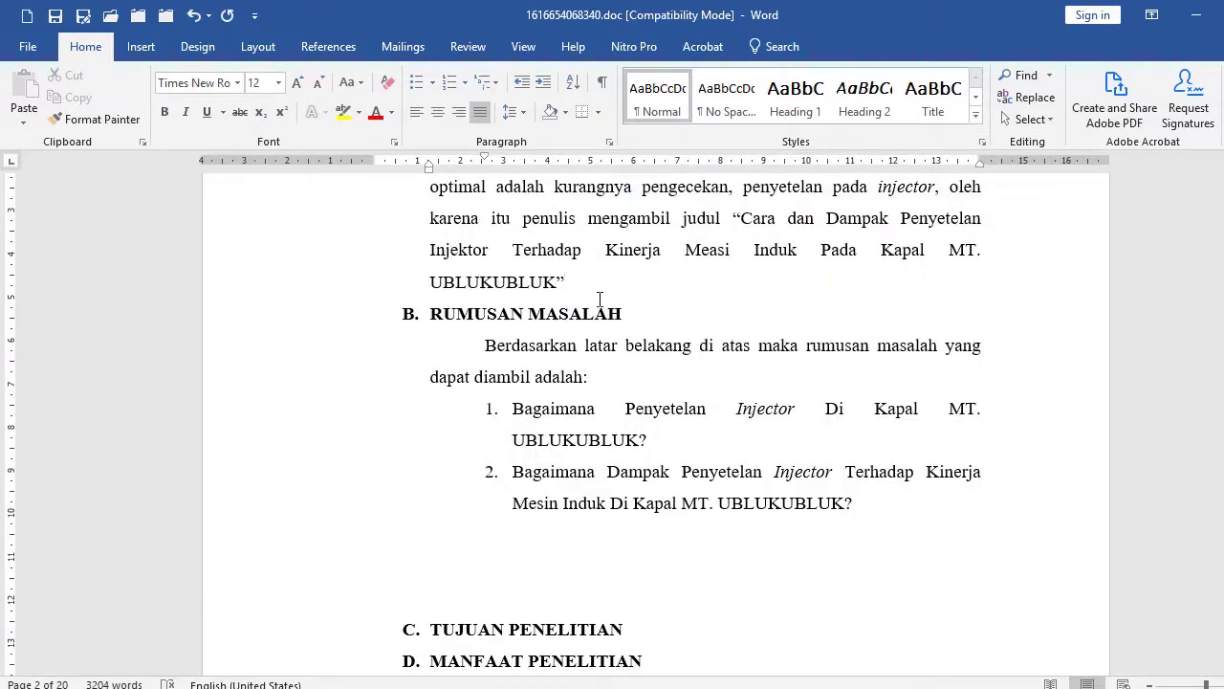
key("Return")
Delete the extra blank lines below research question 2.
scroll(599, 300, "down", 5)
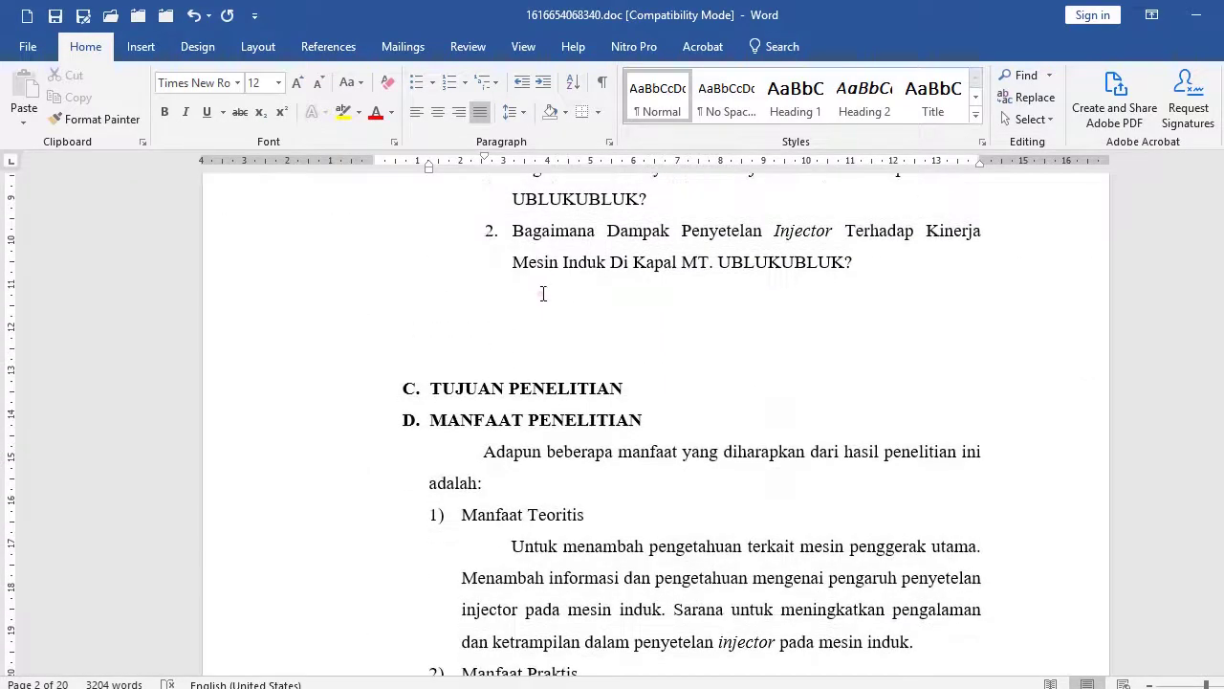
left_click(542, 291)
key("Delete")
key("Delete")
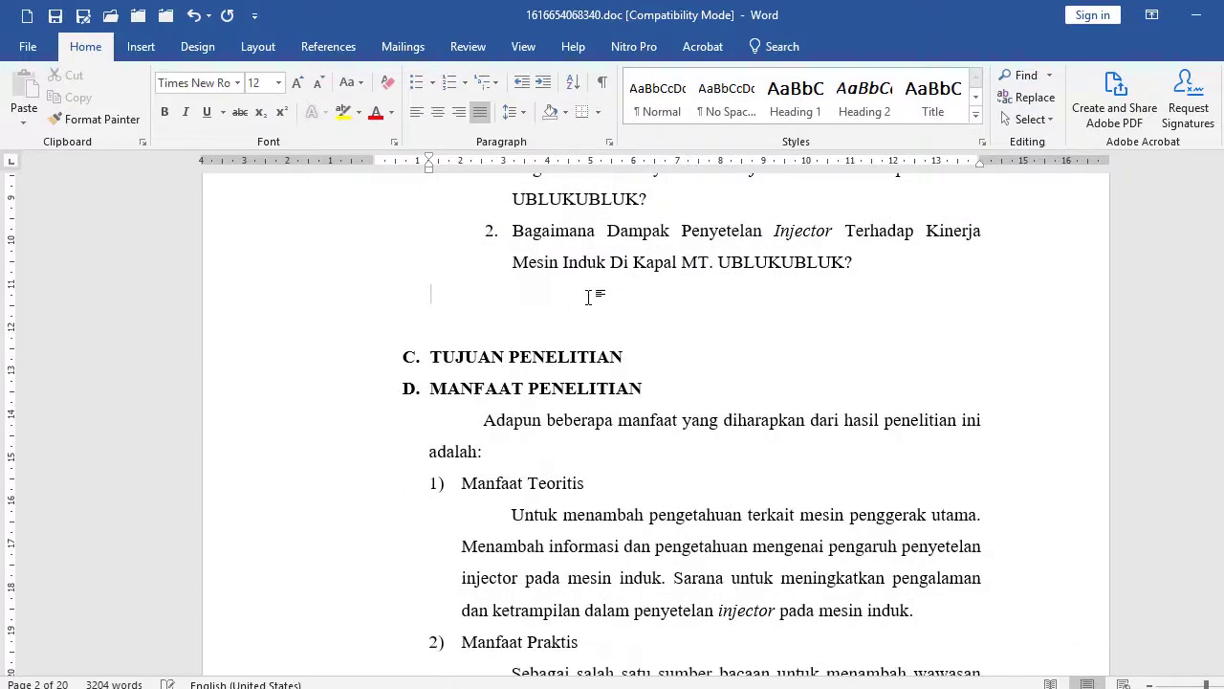
Delete the C. TUJUAN PENELITIAN heading line.
left_click(214, 328)
key("Delete")
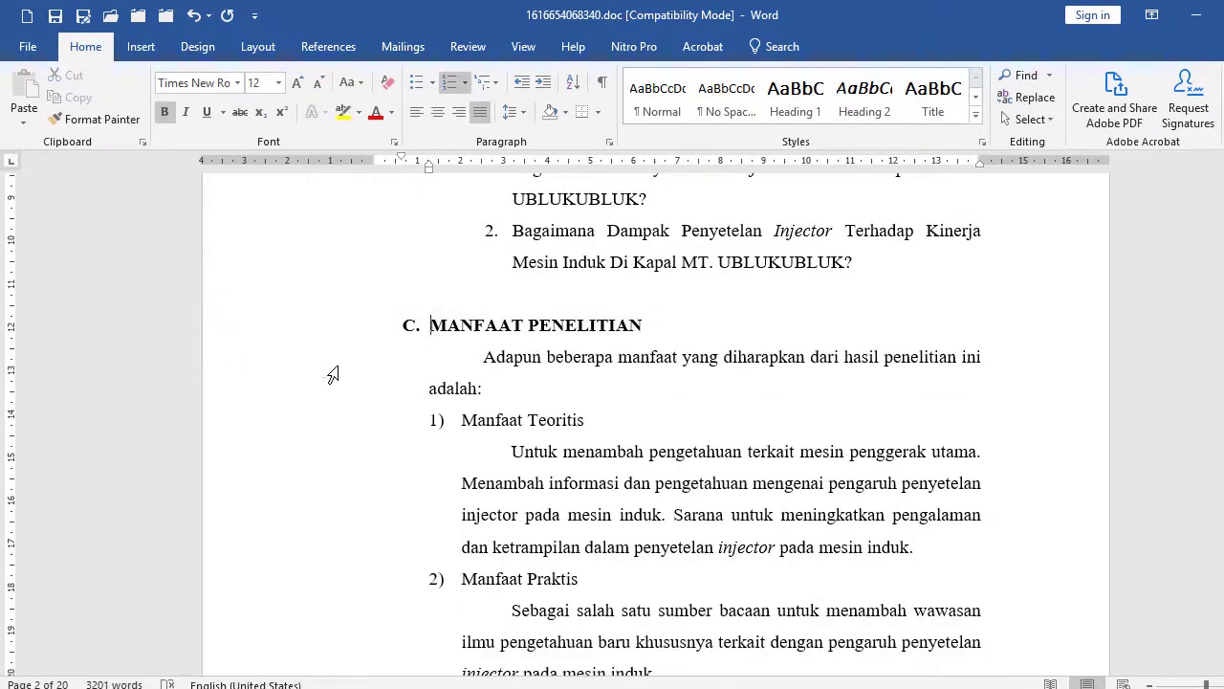
scroll(412, 402, "up", 3)
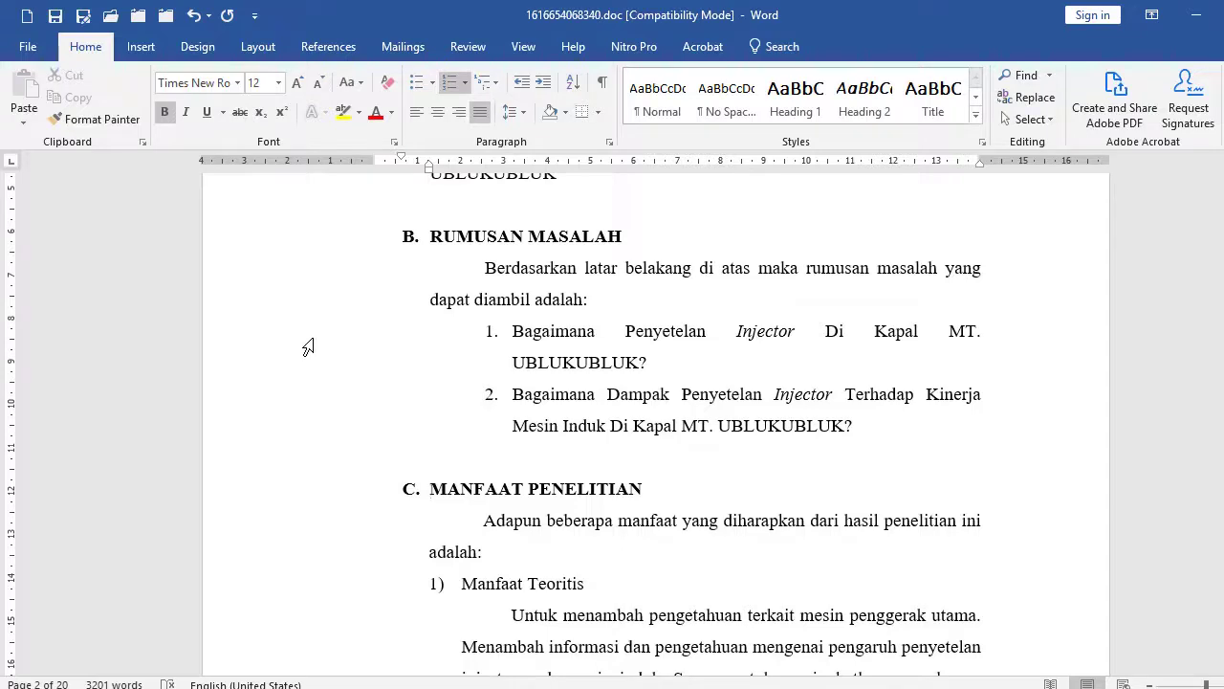
left_click_drag(308, 340, 302, 438)
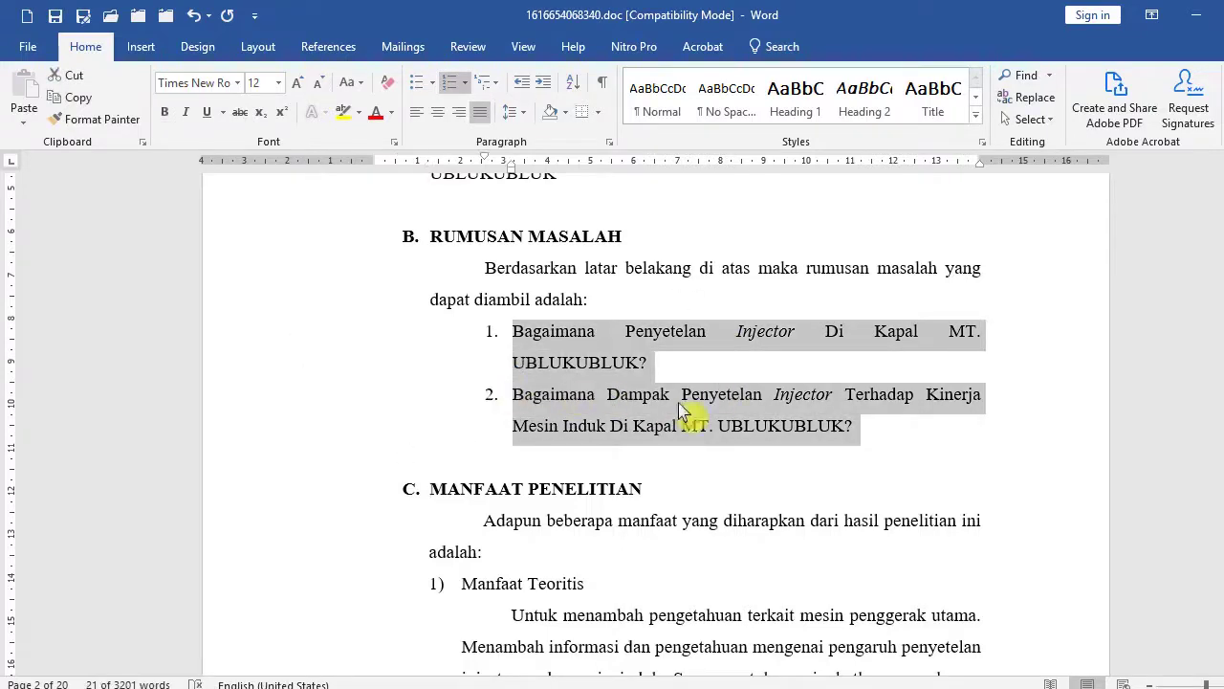
scroll(726, 402, "up", 3)
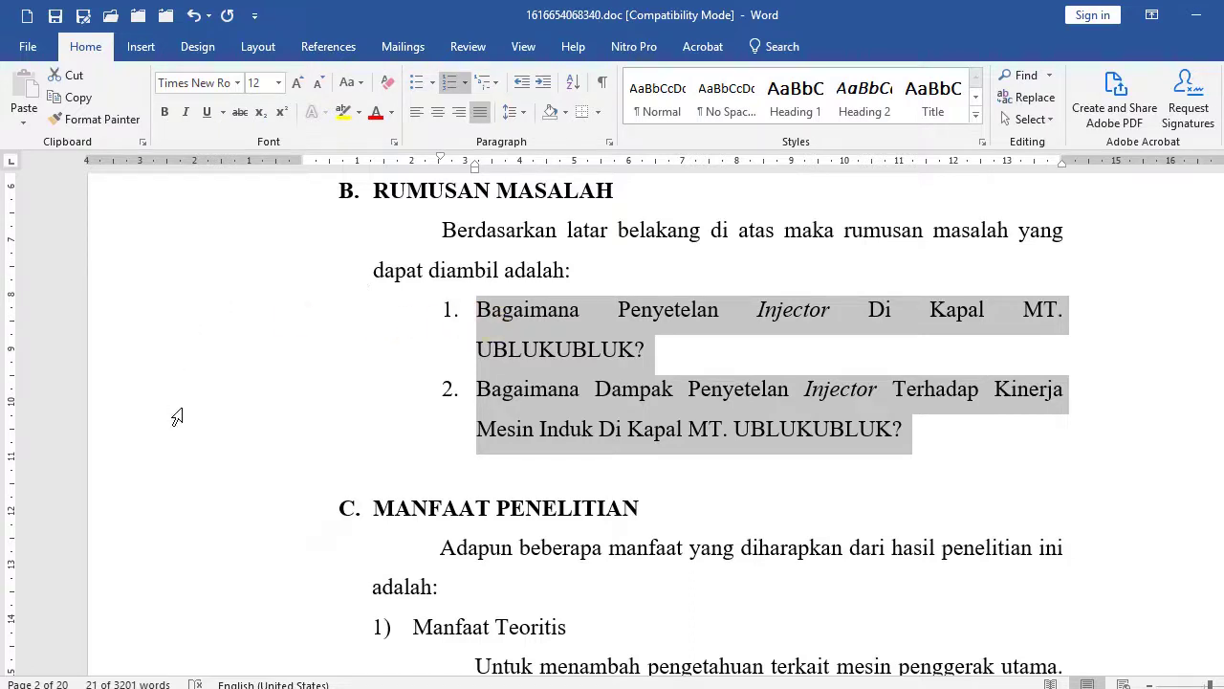
left_click(582, 318)
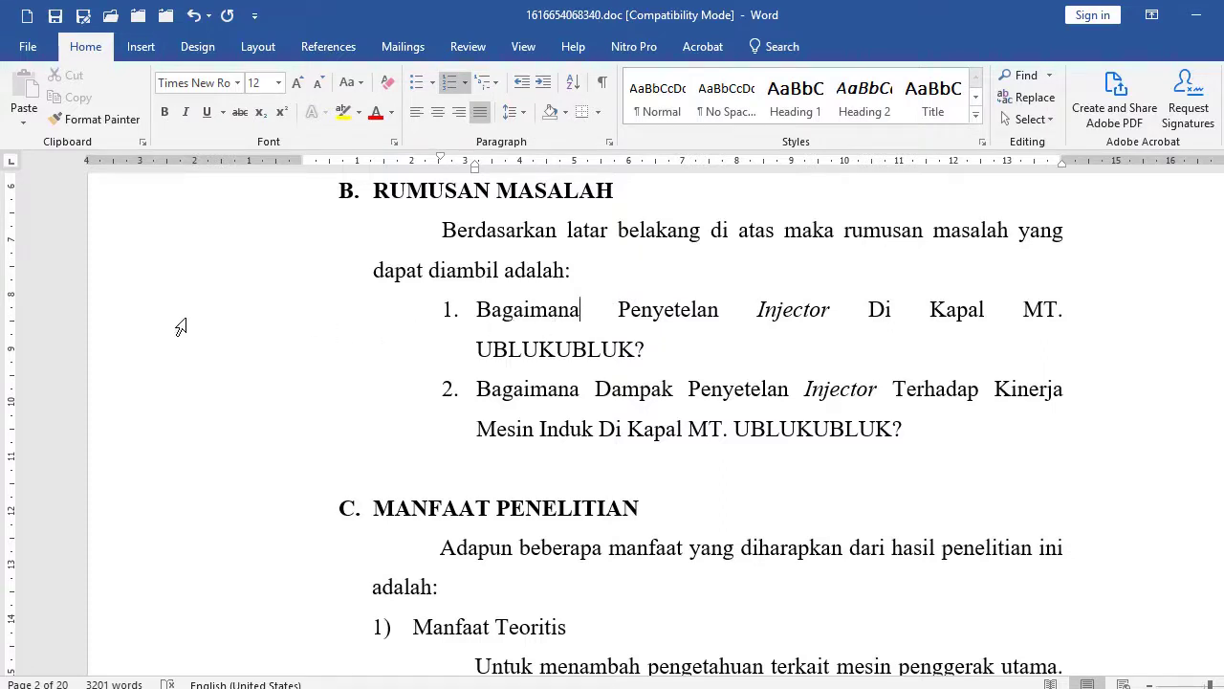
left_click_drag(173, 329, 166, 425)
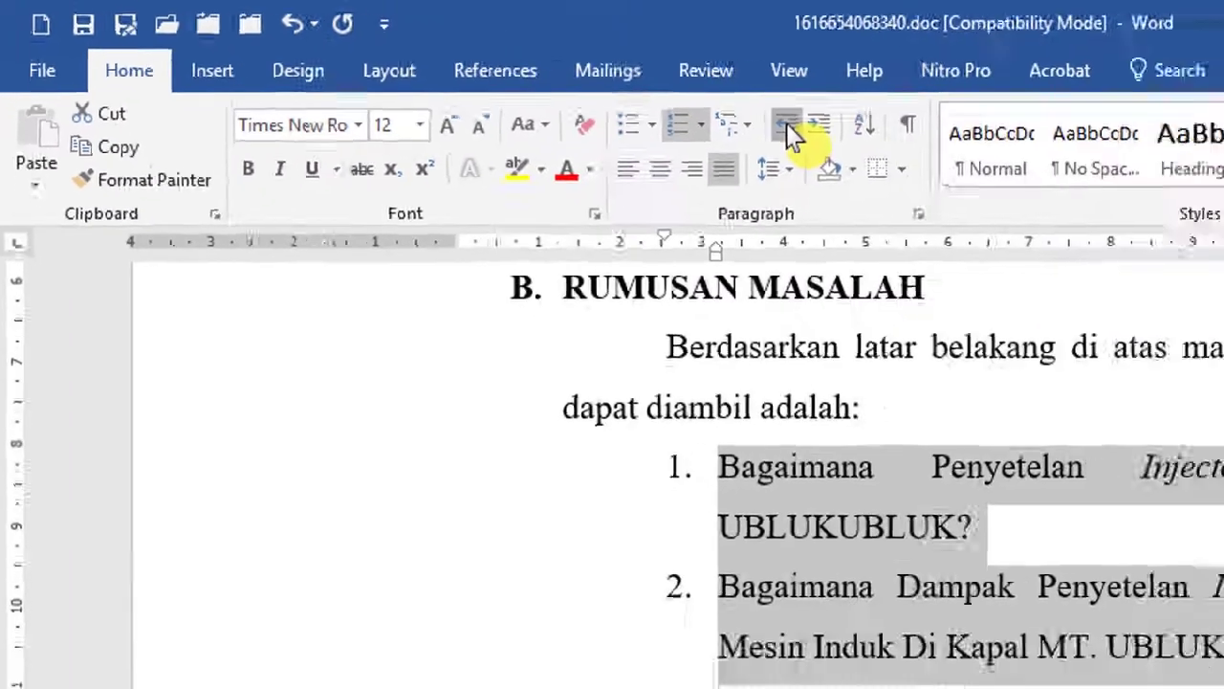
left_click(787, 123)
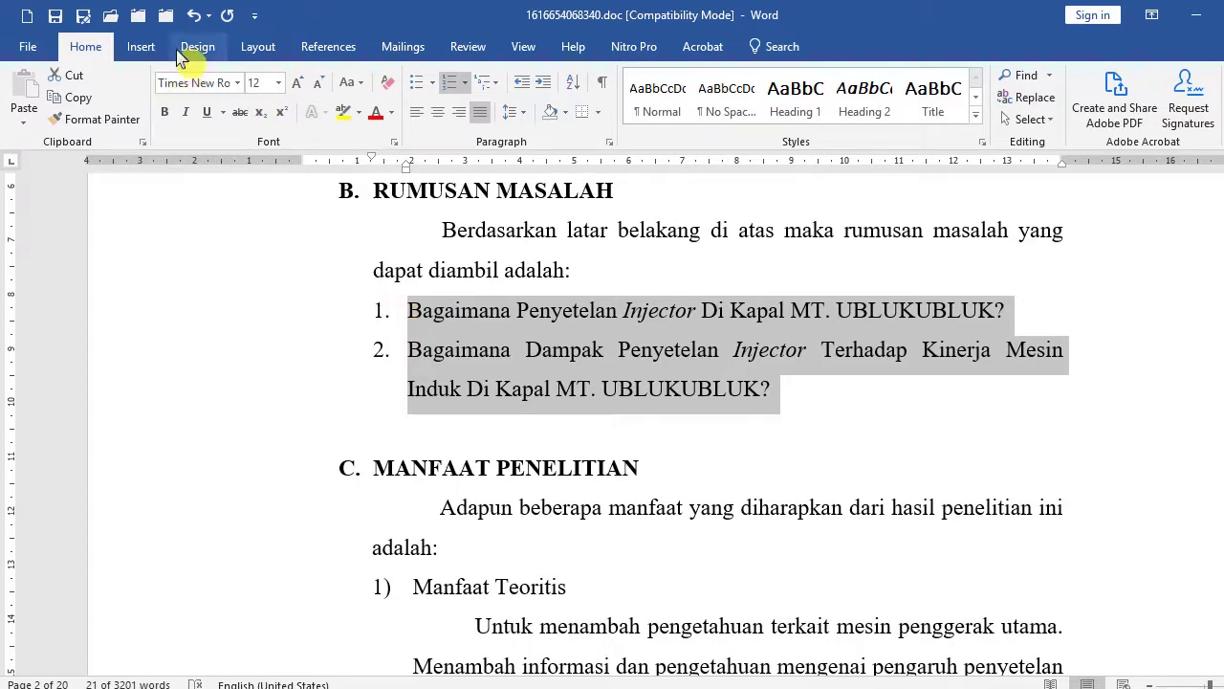
left_click(194, 15)
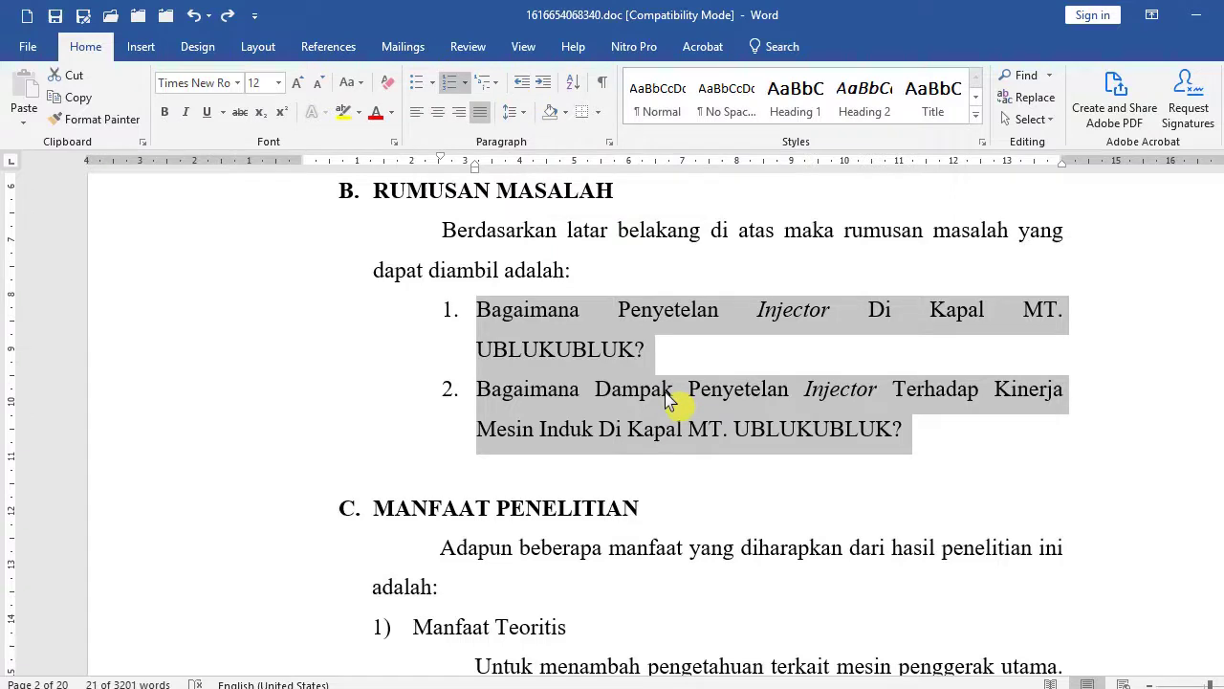
Reduce the hanging indent of the two RUMUSAN MASALAH questions with Ctrl+Shift+M, shifting them left.
key("ctrl+shift+m")
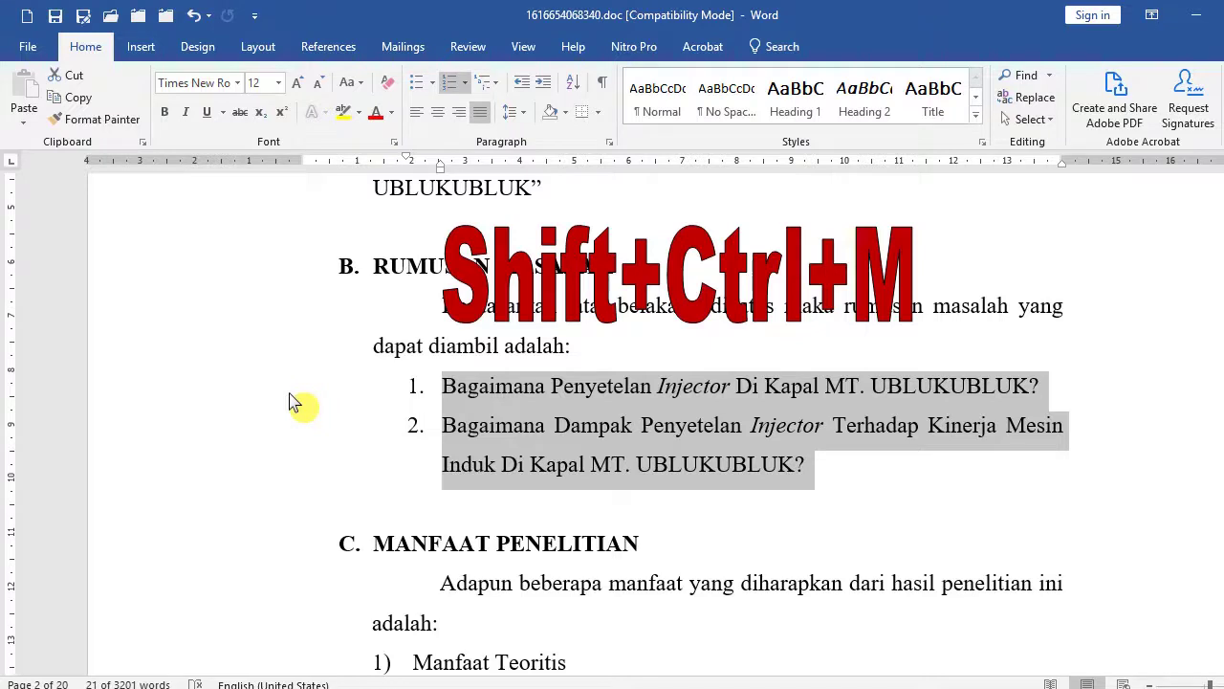
key("ctrl+shift+m")
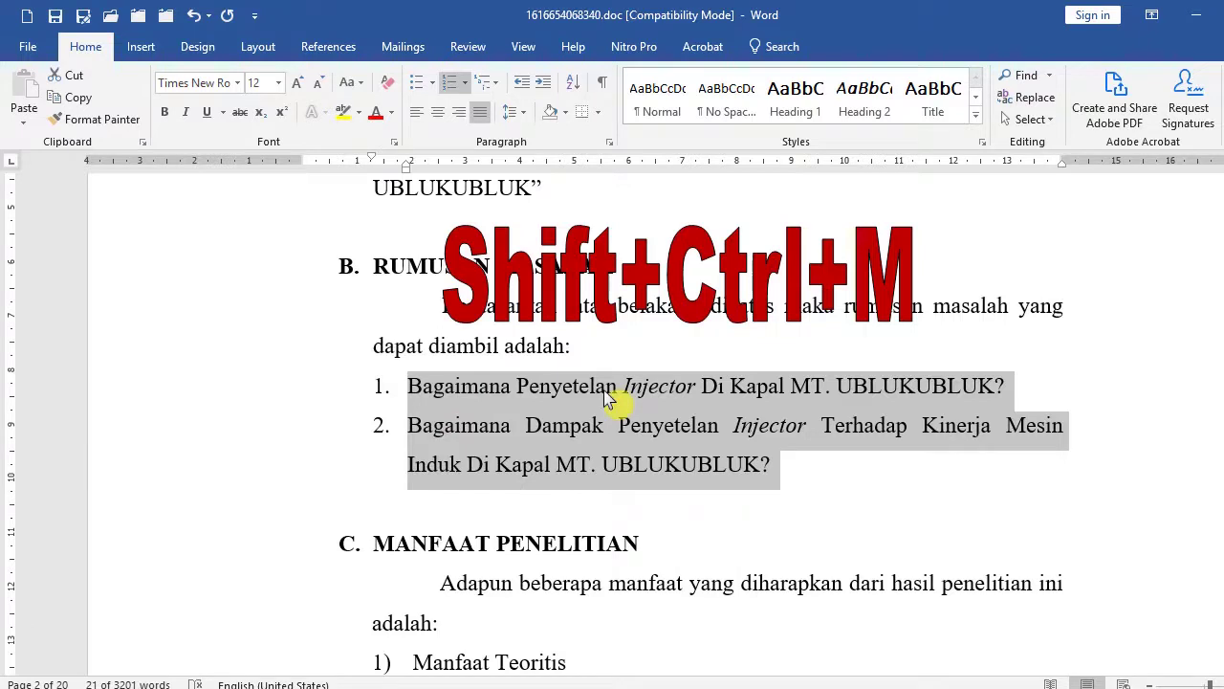
key("ctrl+m")
key("ctrl+m")
key("ctrl+m")
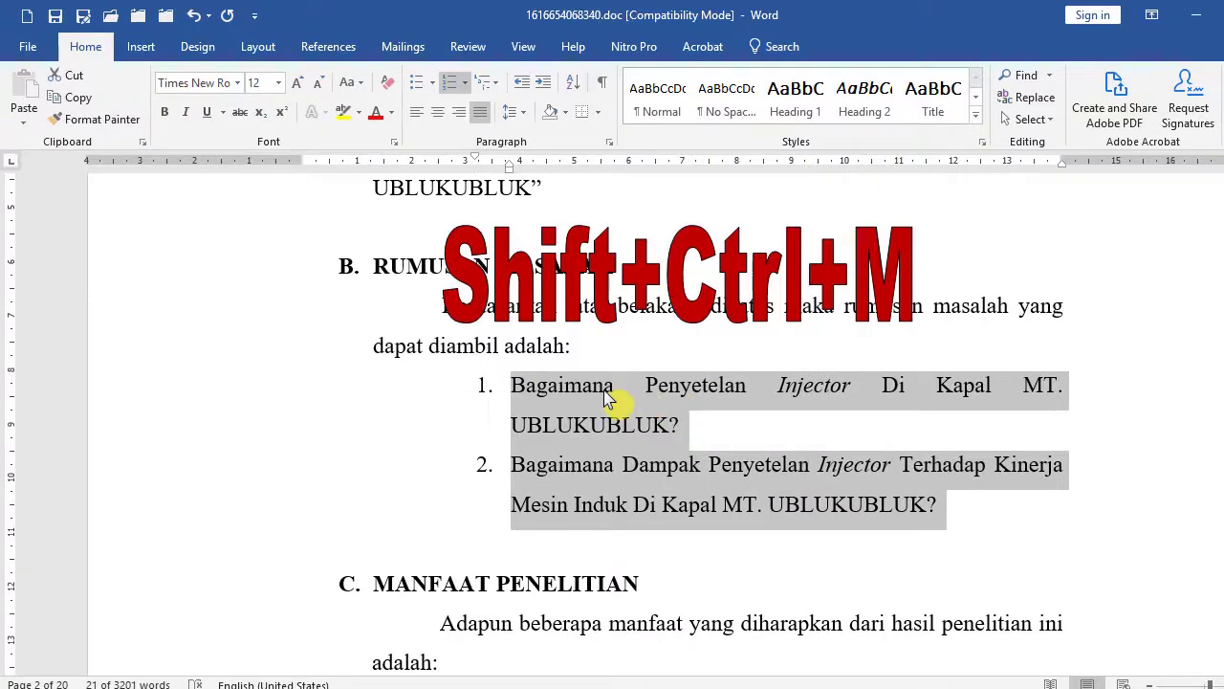
key("ctrl+shift+m")
key("ctrl+shift+m")
key("ctrl+shift+m")
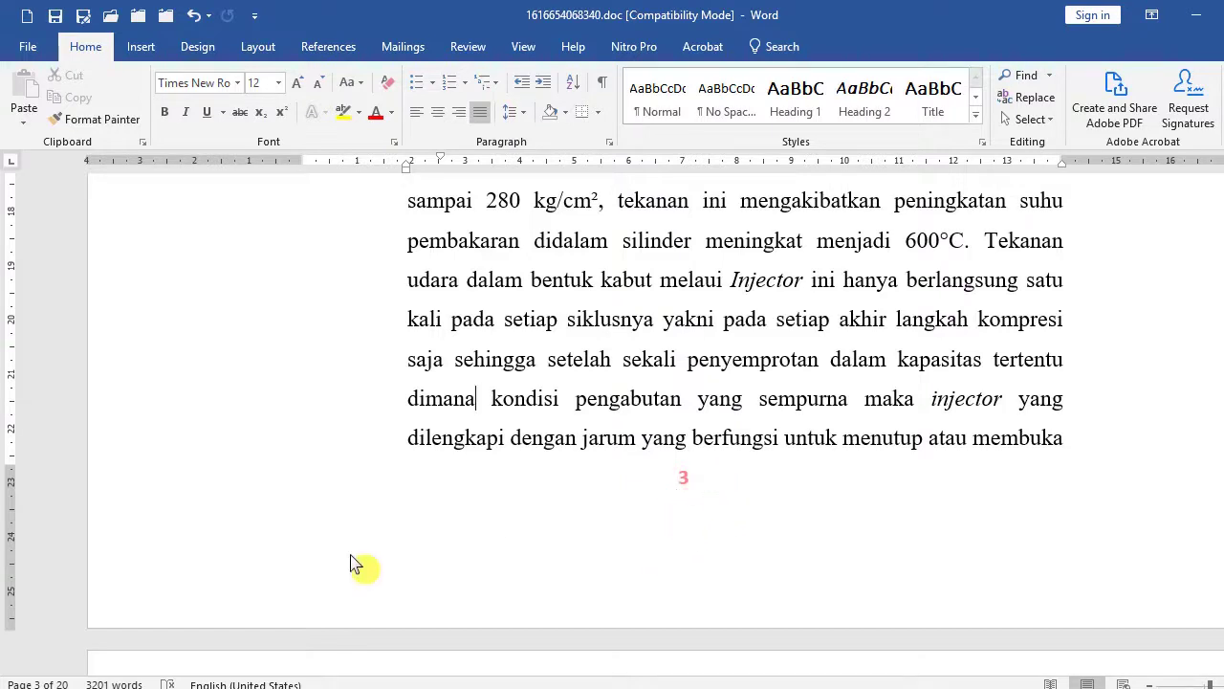
left_click(143, 47)
left_click(188, 121)
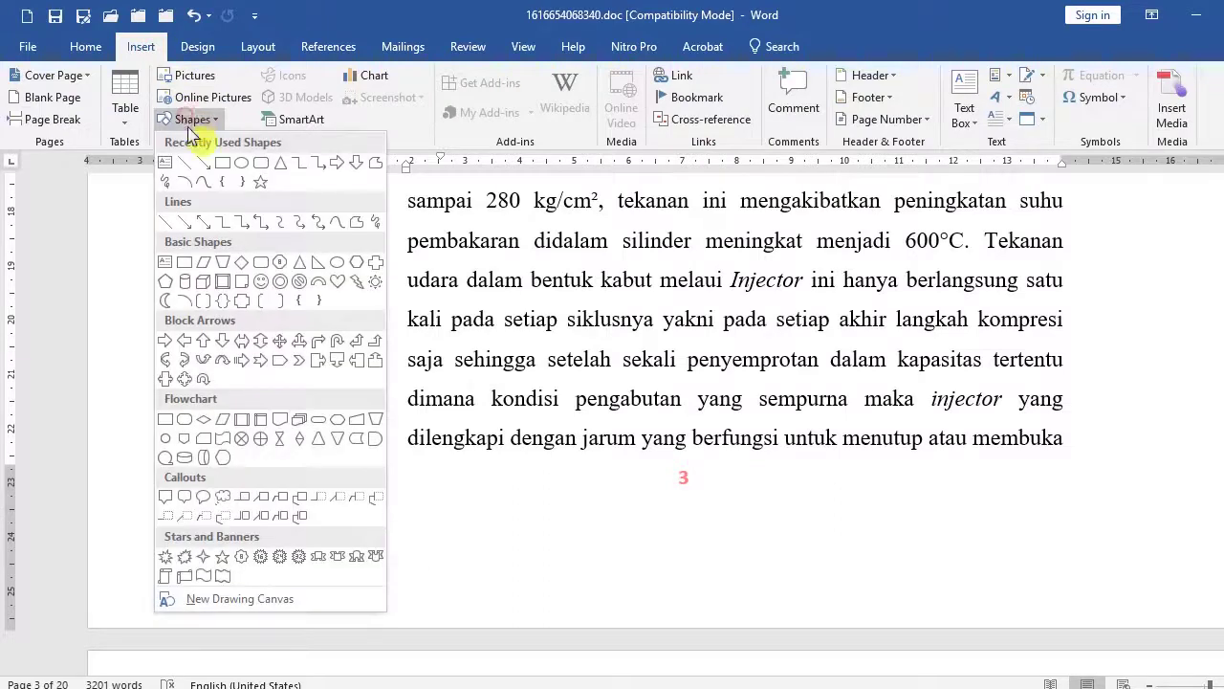
left_click(231, 162)
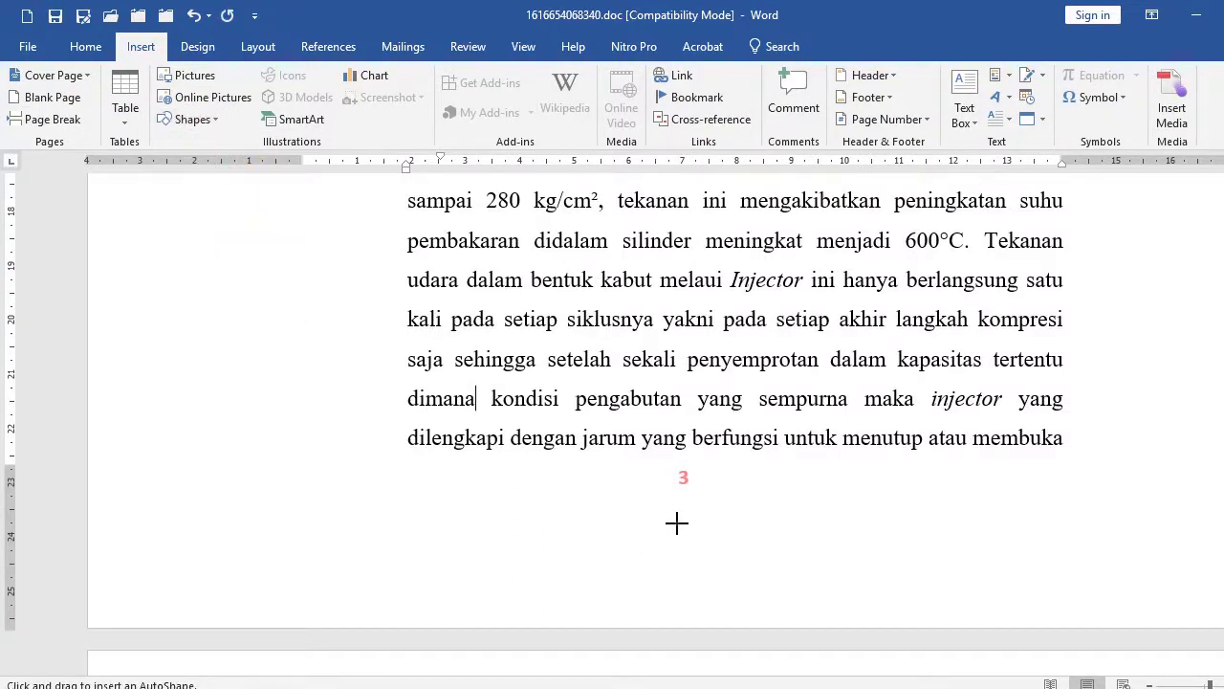
left_click_drag(677, 524, 723, 567)
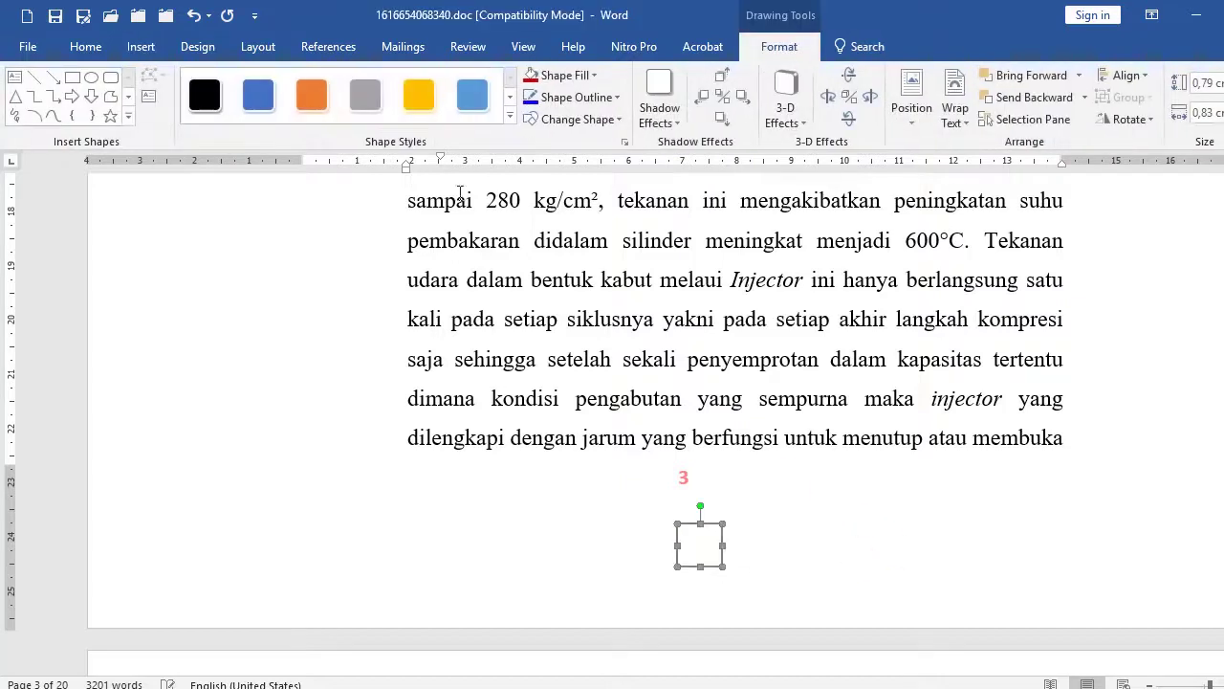
left_click(532, 76)
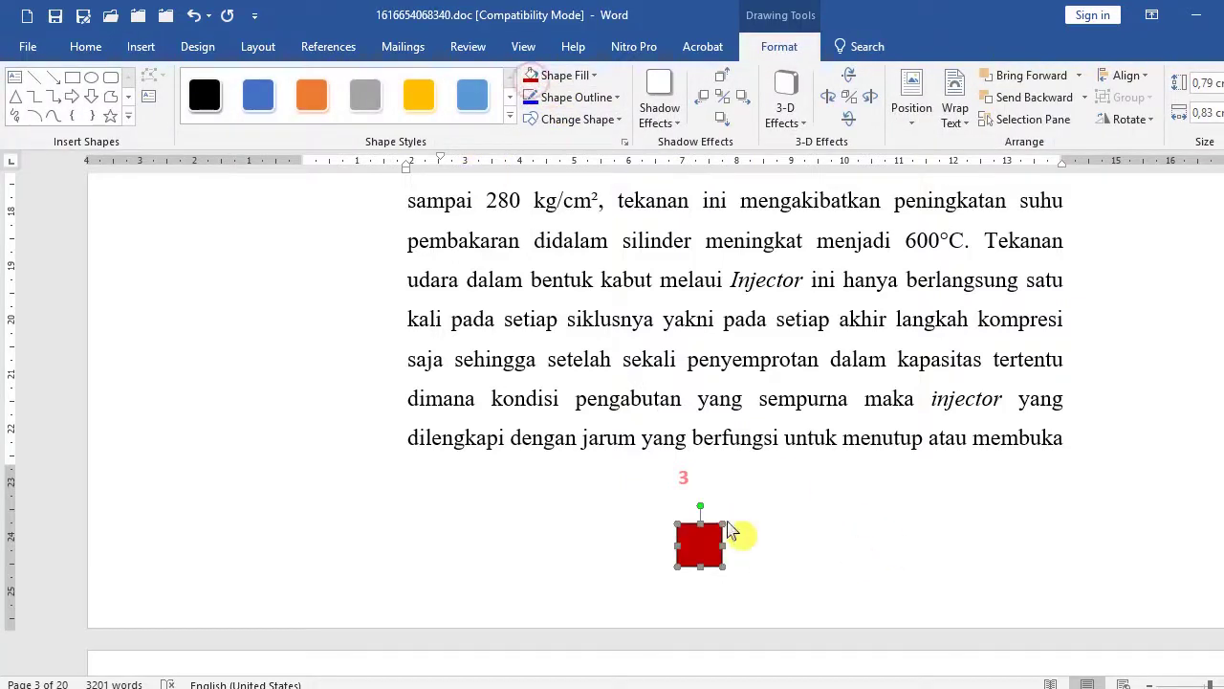
left_click_drag(700, 539, 684, 539)
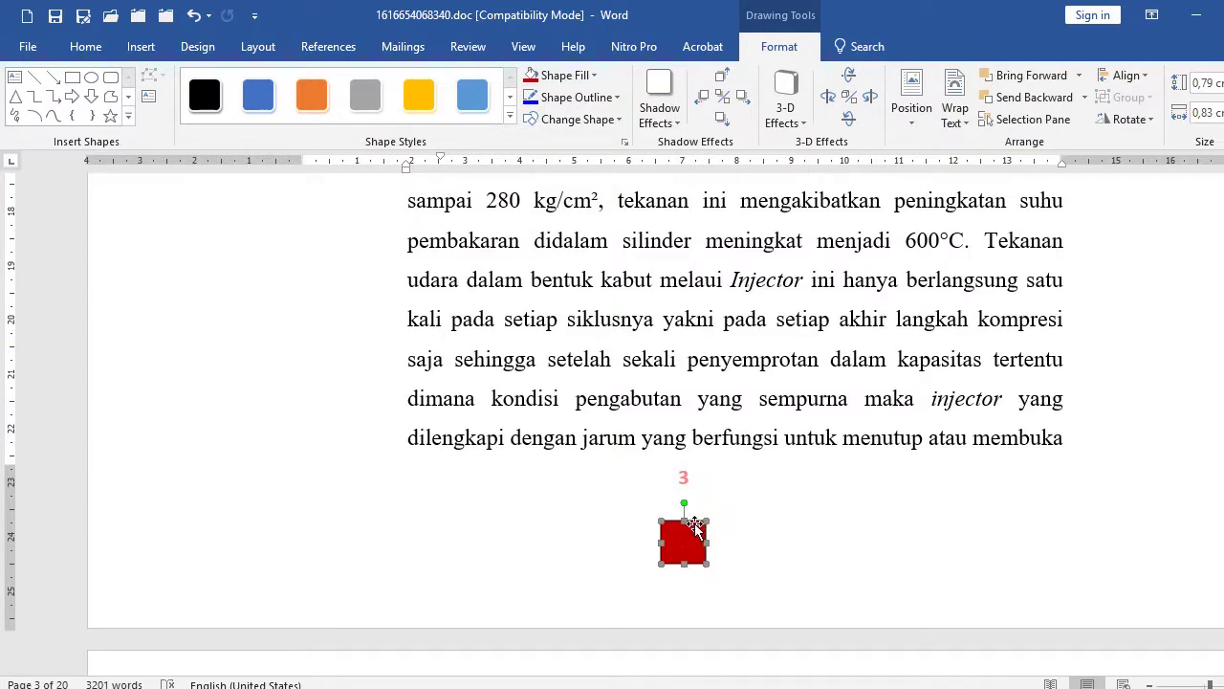
key("ctrl+z")
scroll(691, 523, "down", 10)
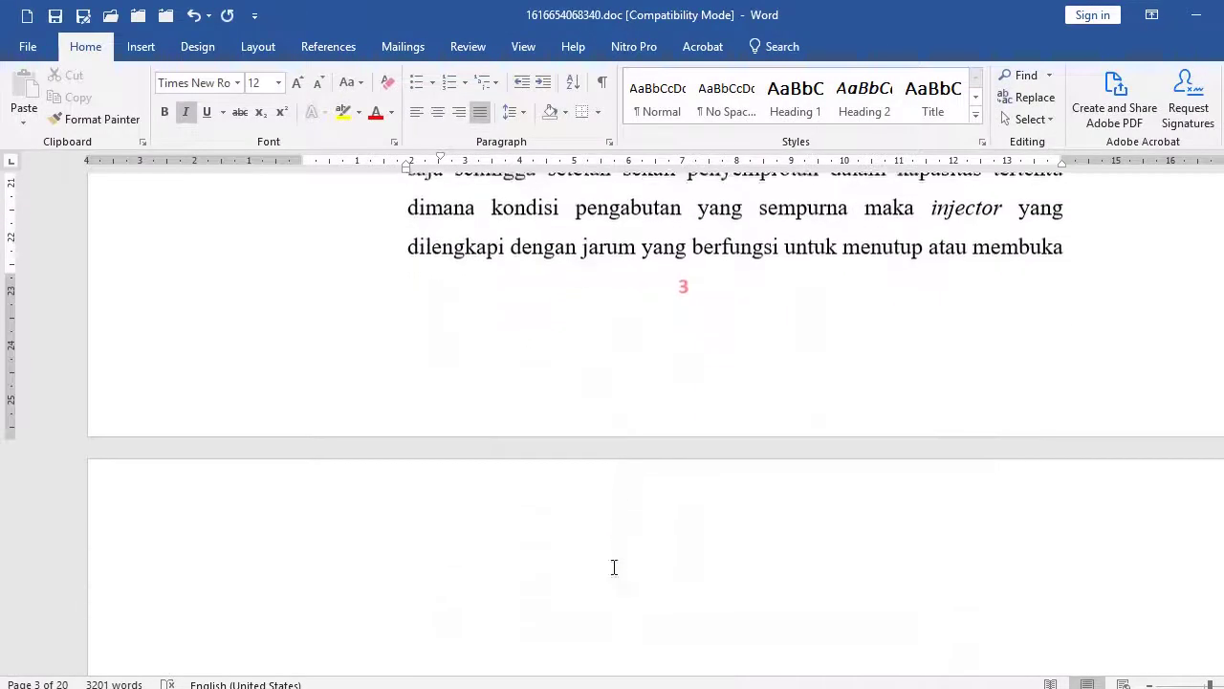
Delete the empty line in the page 3 footer so the page number sits lower.
scroll(672, 505, "up", 7)
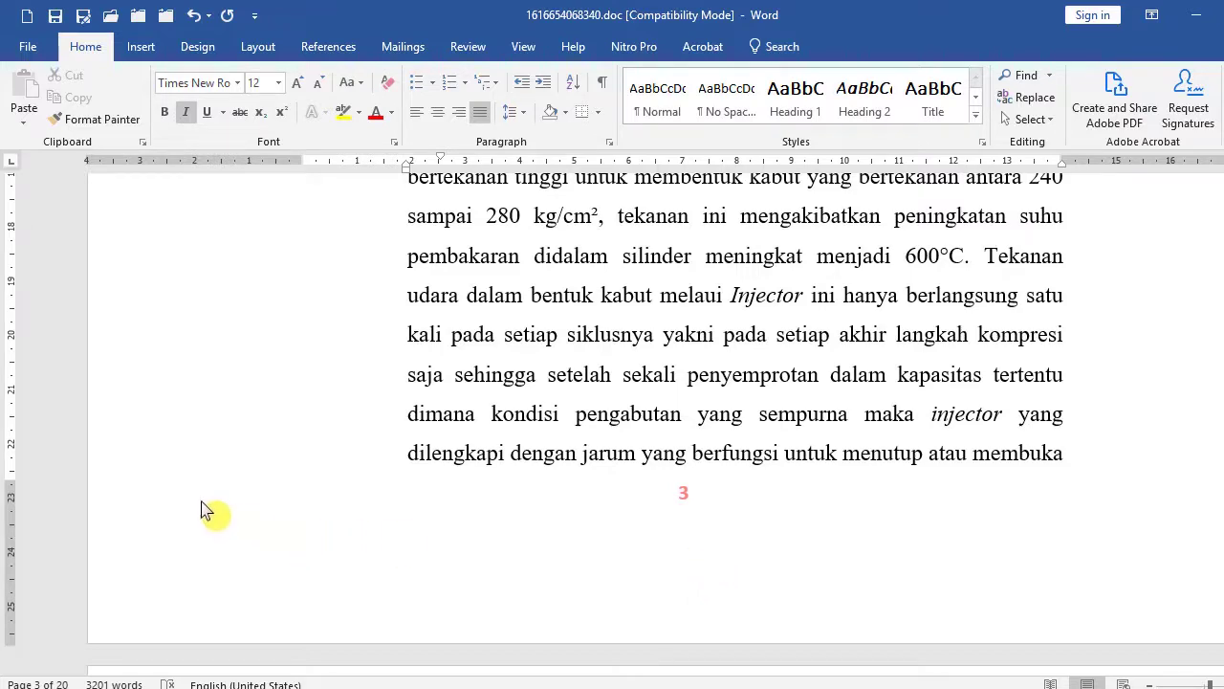
double_click(166, 536)
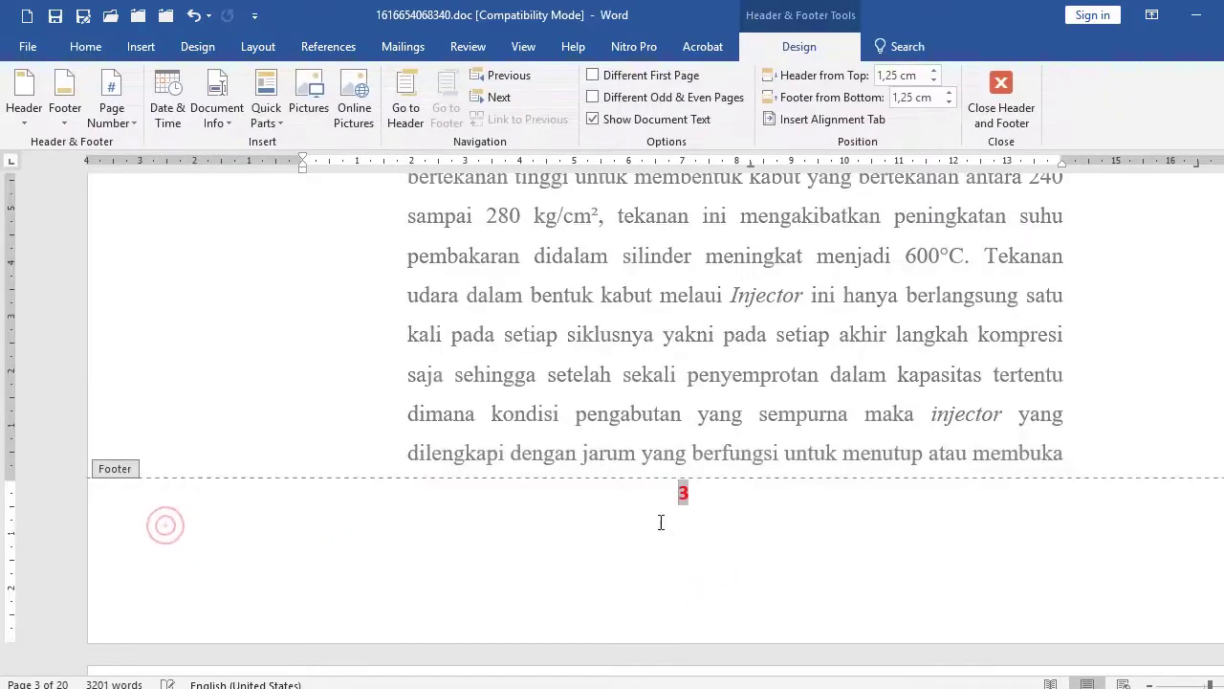
left_click(712, 494)
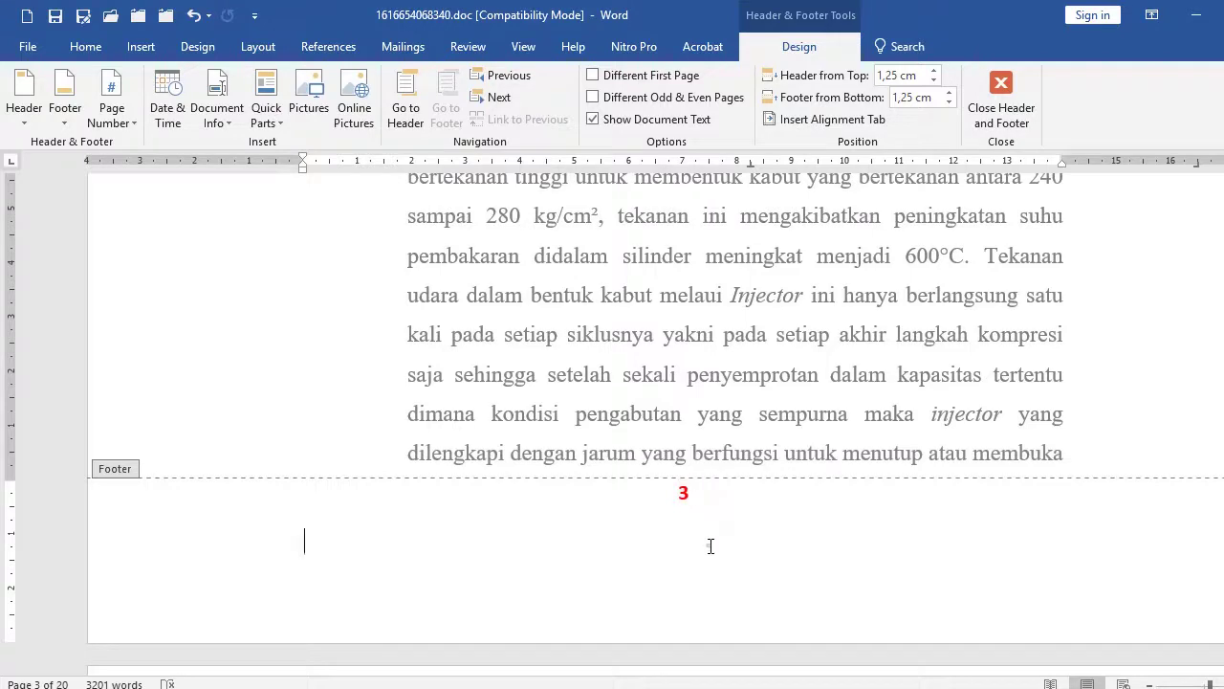
left_click(711, 546)
left_click(173, 543)
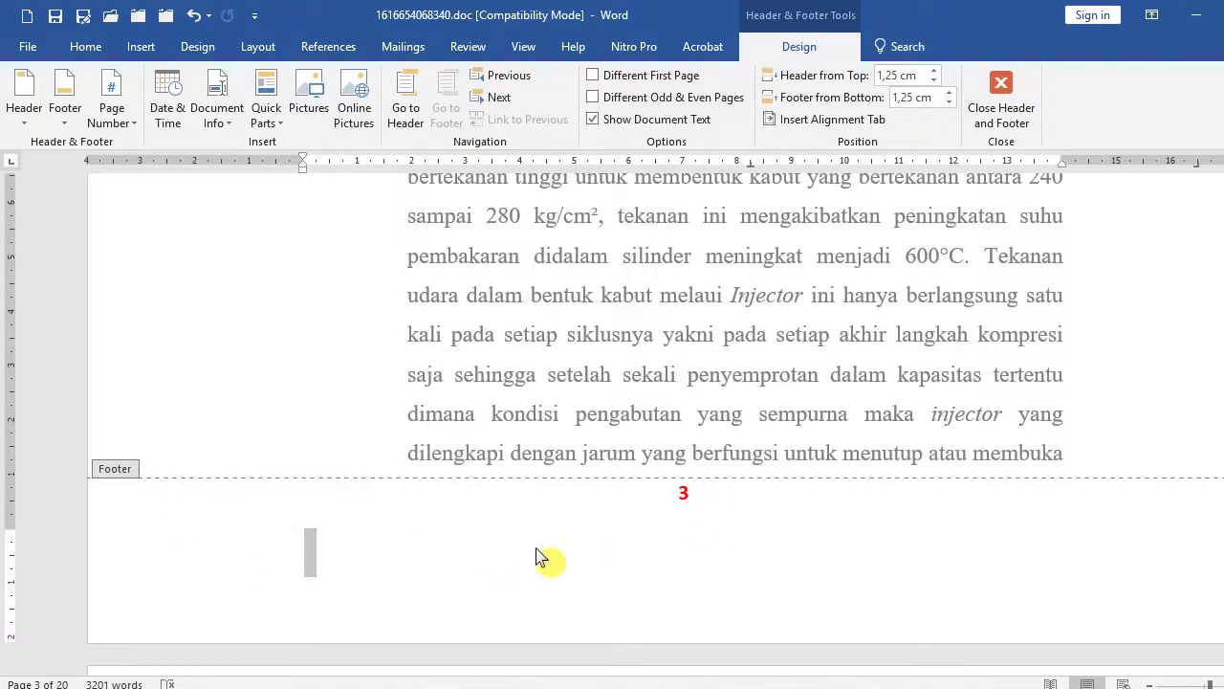
left_click(148, 562)
key("BackSpace")
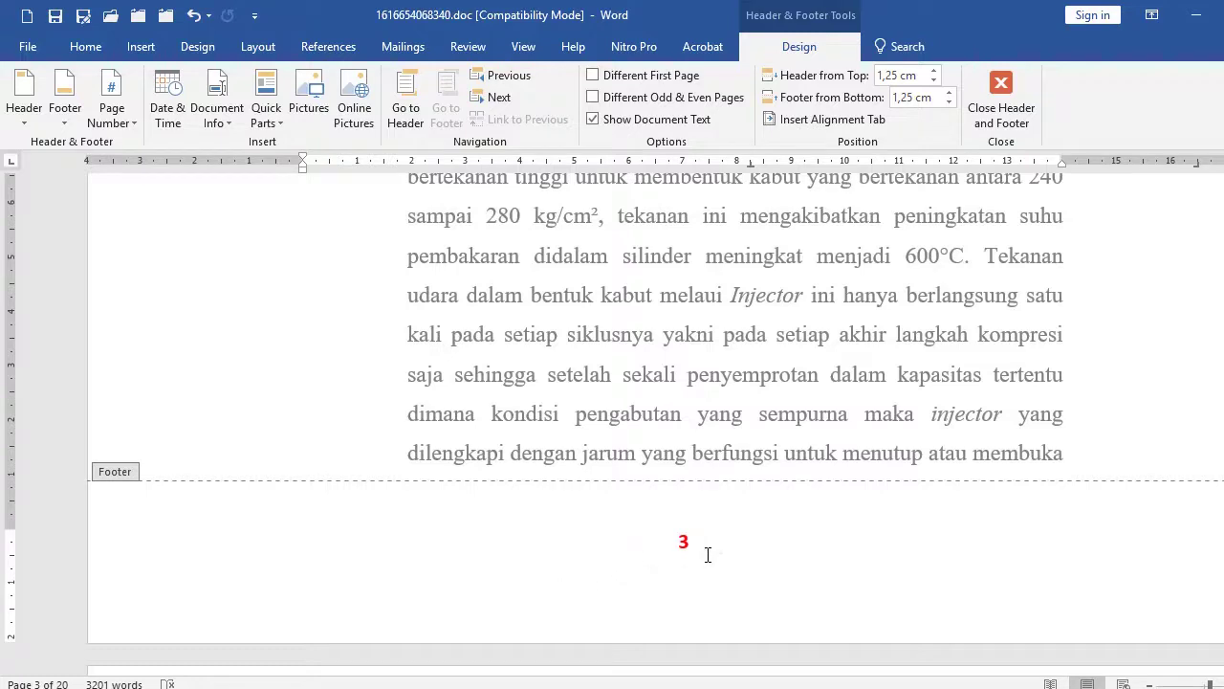
Select the footer's page number 3 and bring up its Layout settings.
key("shift+Left")
left_click(705, 530)
left_click(656, 528)
left_click(130, 555)
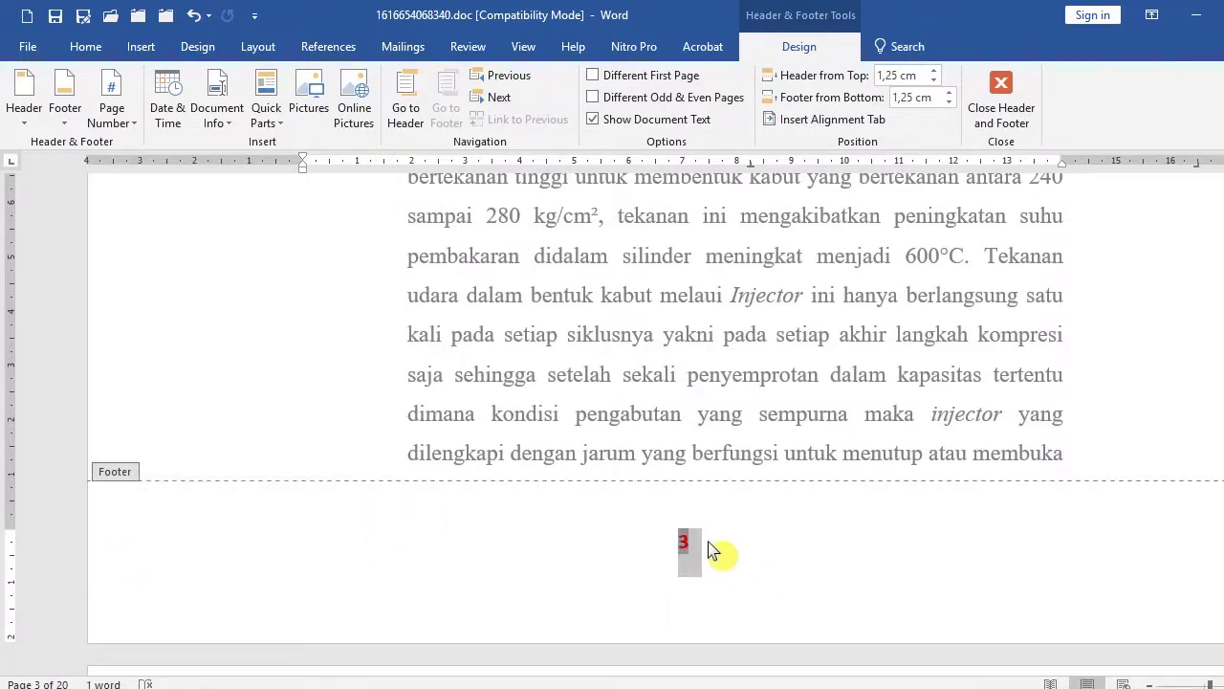
left_click(257, 49)
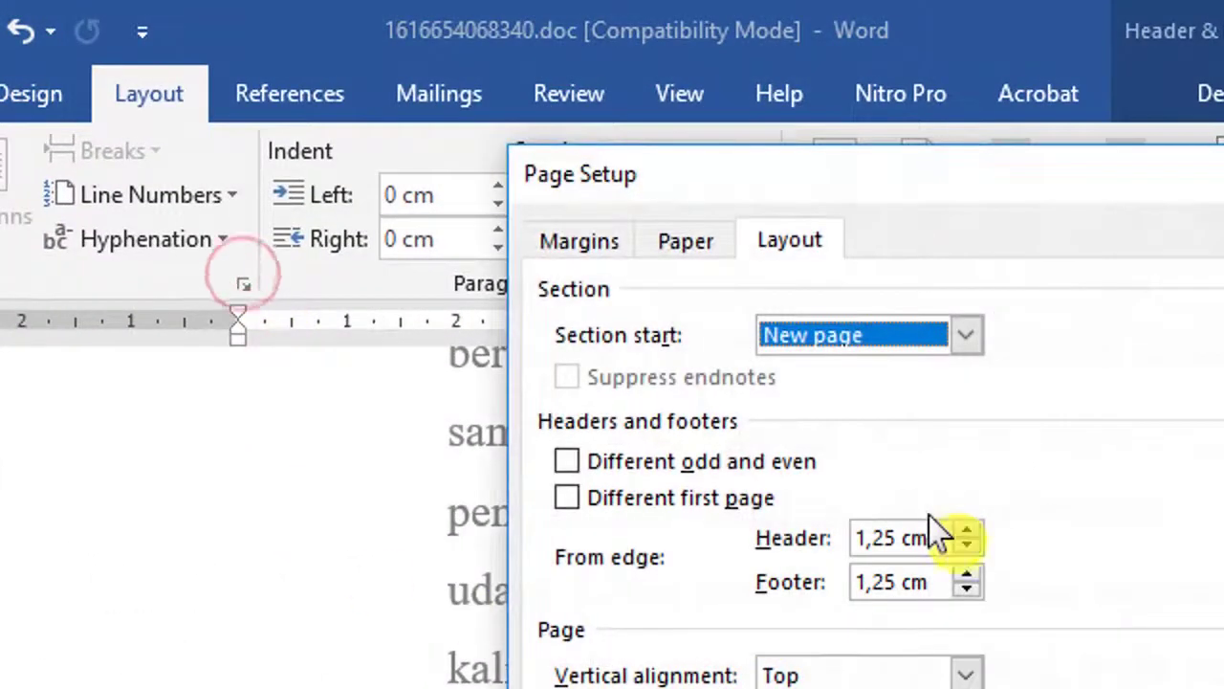
Review the Layout and Margins settings, keeping header and footer at 1,25 cm, then cancel.
left_click(778, 240)
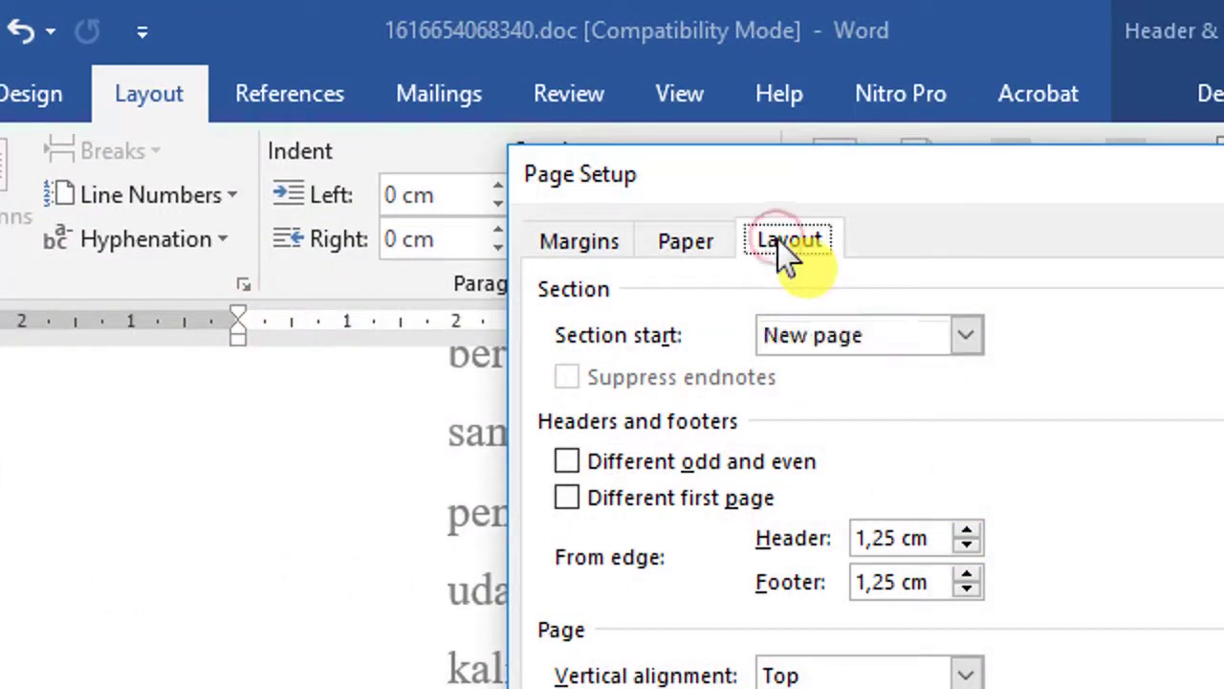
left_click(588, 247)
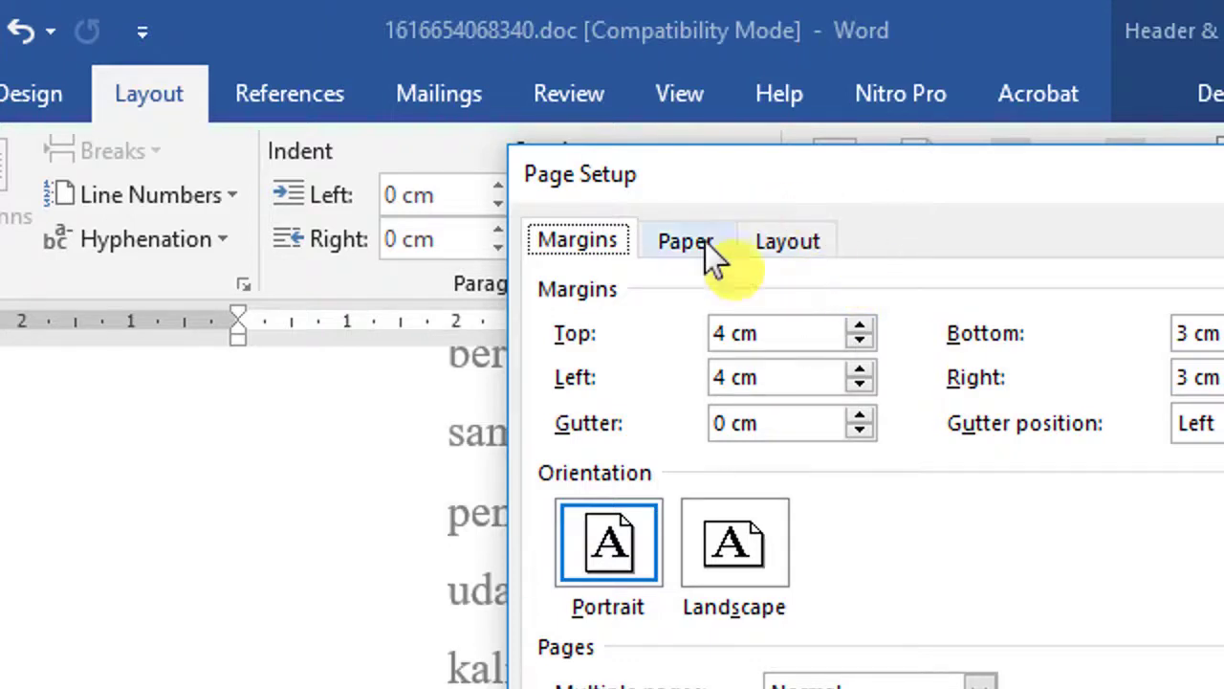
left_click(794, 243)
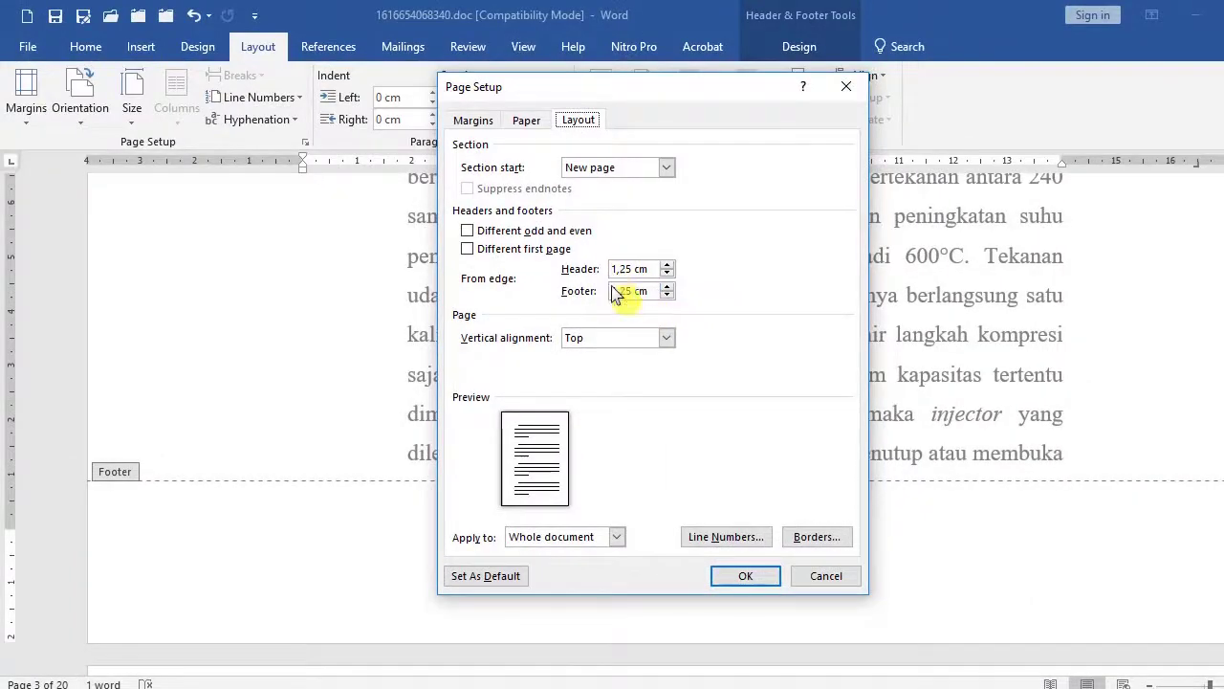
left_click(826, 576)
left_click(752, 547)
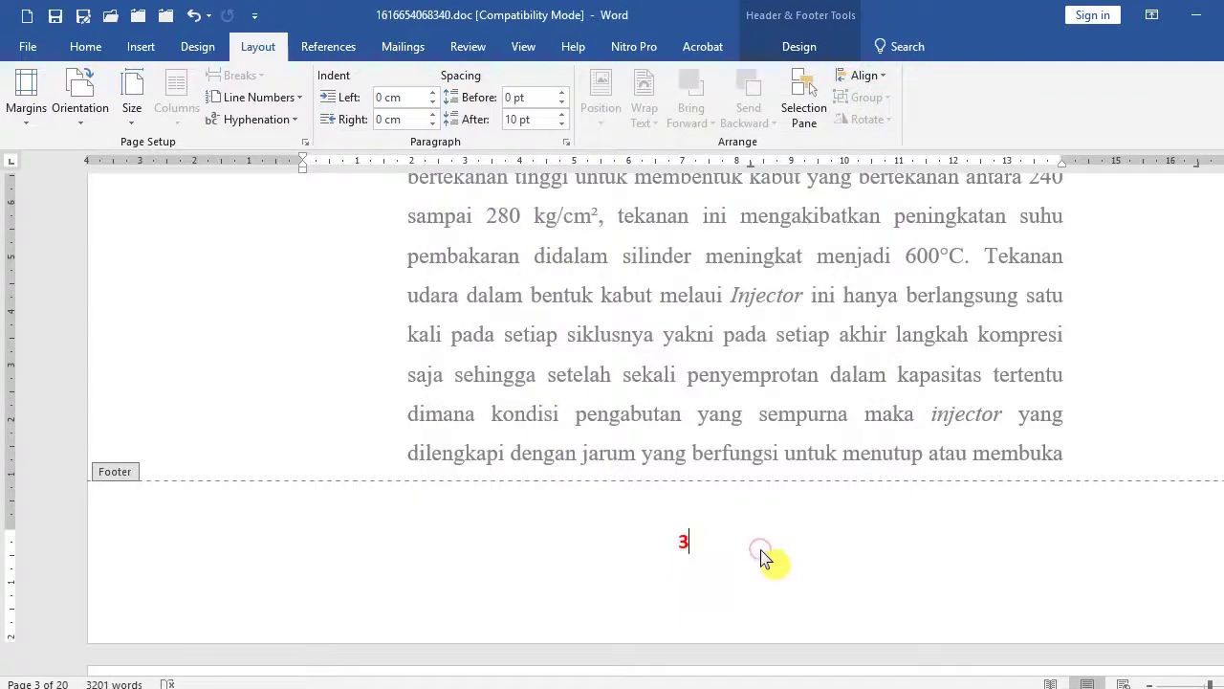
key("Return")
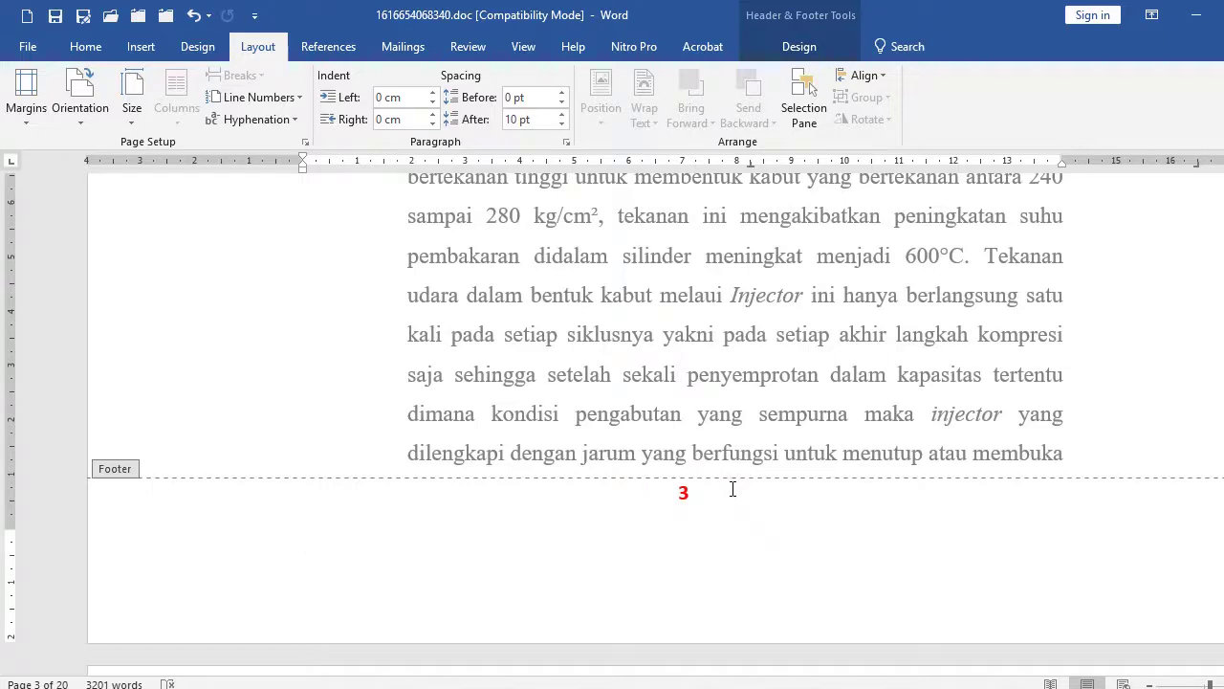
key("BackSpace")
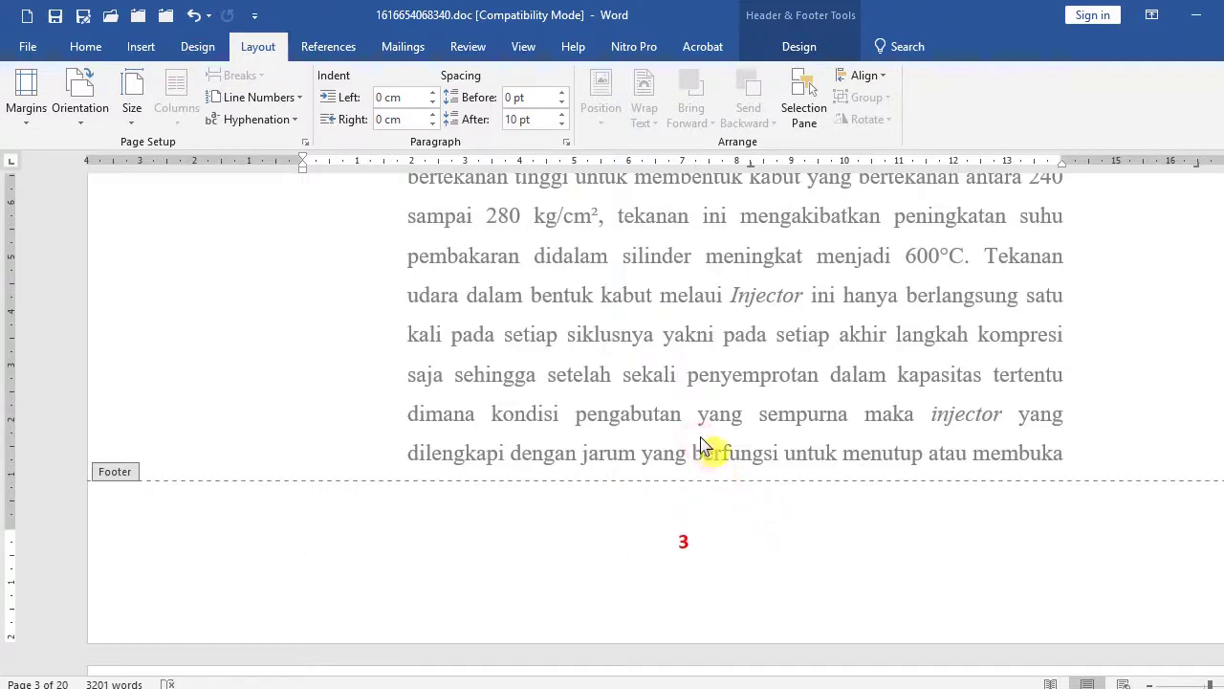
left_click(118, 576)
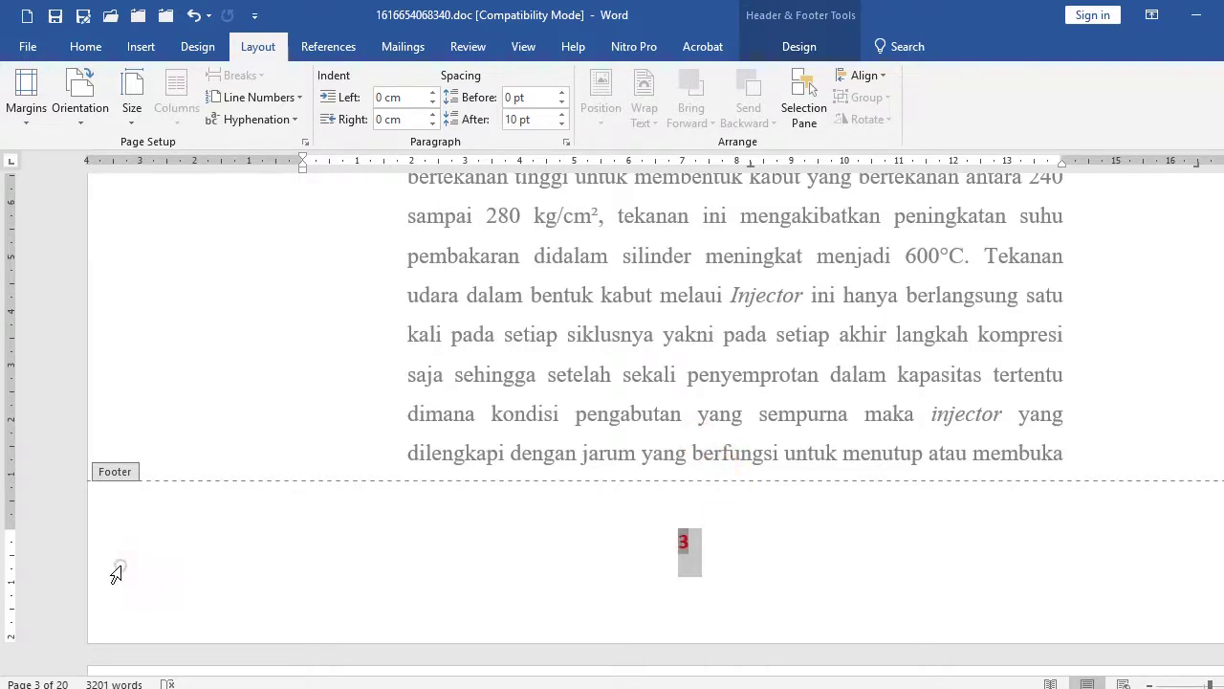
left_click(392, 613)
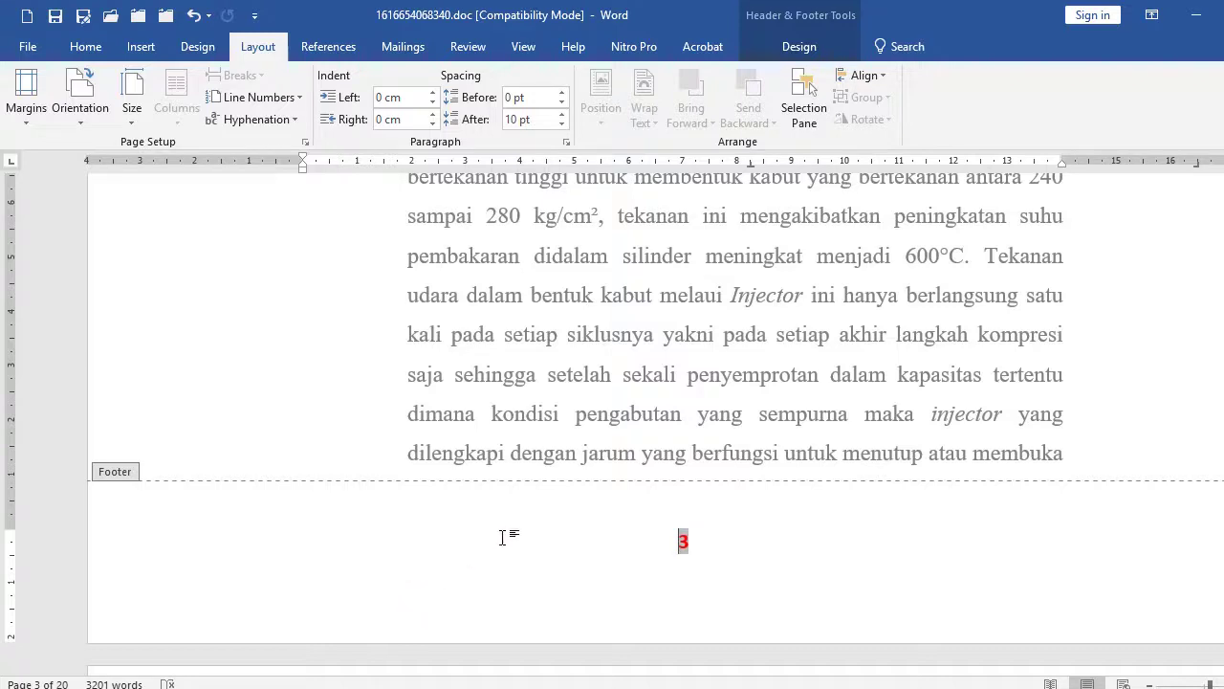
key("Escape")
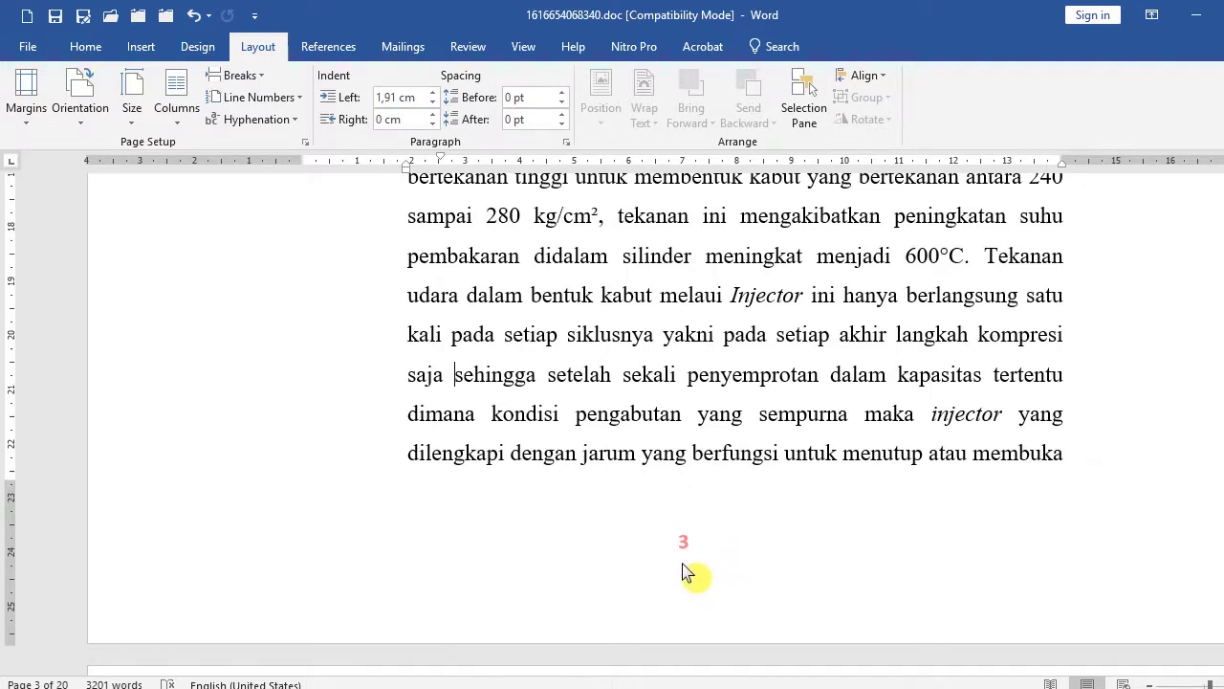
double_click(148, 574)
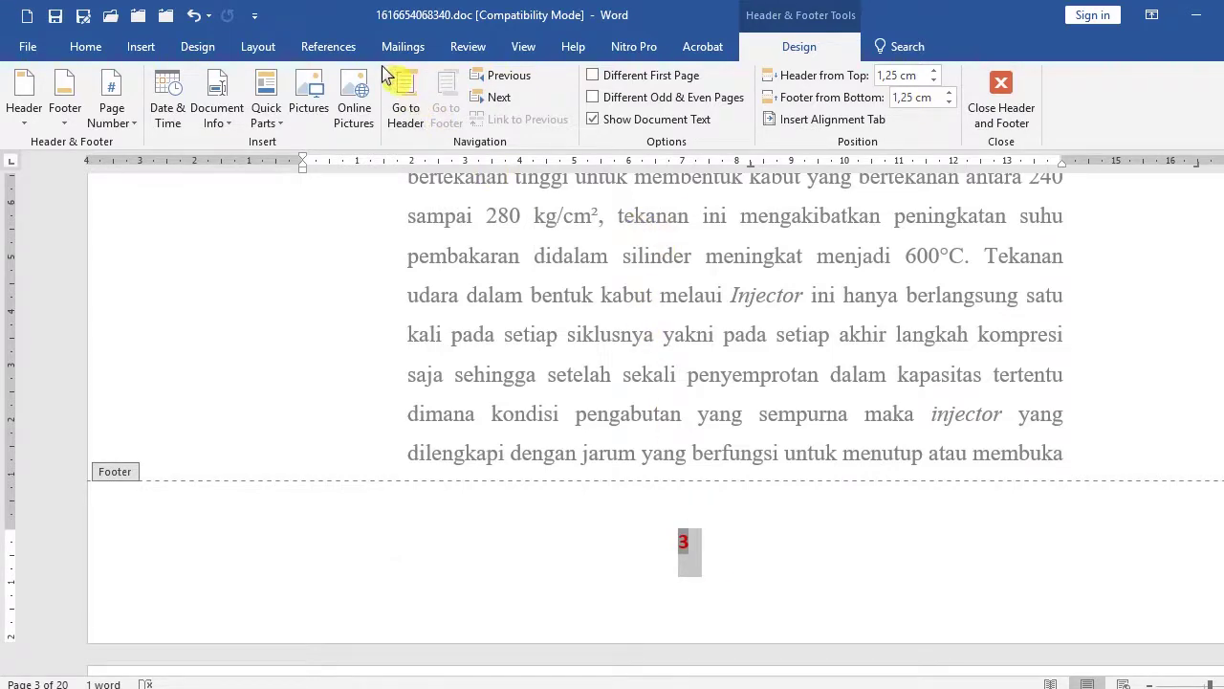
Set Spacing After of the footer page number paragraph to 0 pt.
left_click(85, 47)
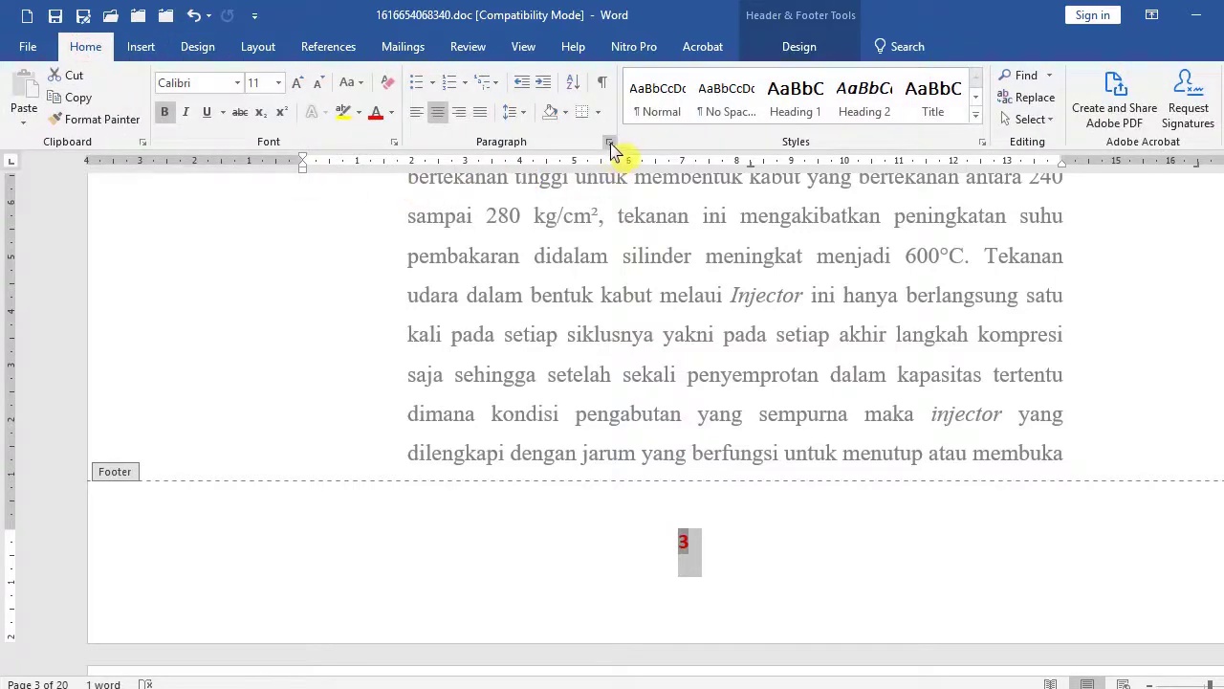
left_click(611, 145)
left_click_drag(669, 124, 1082, 91)
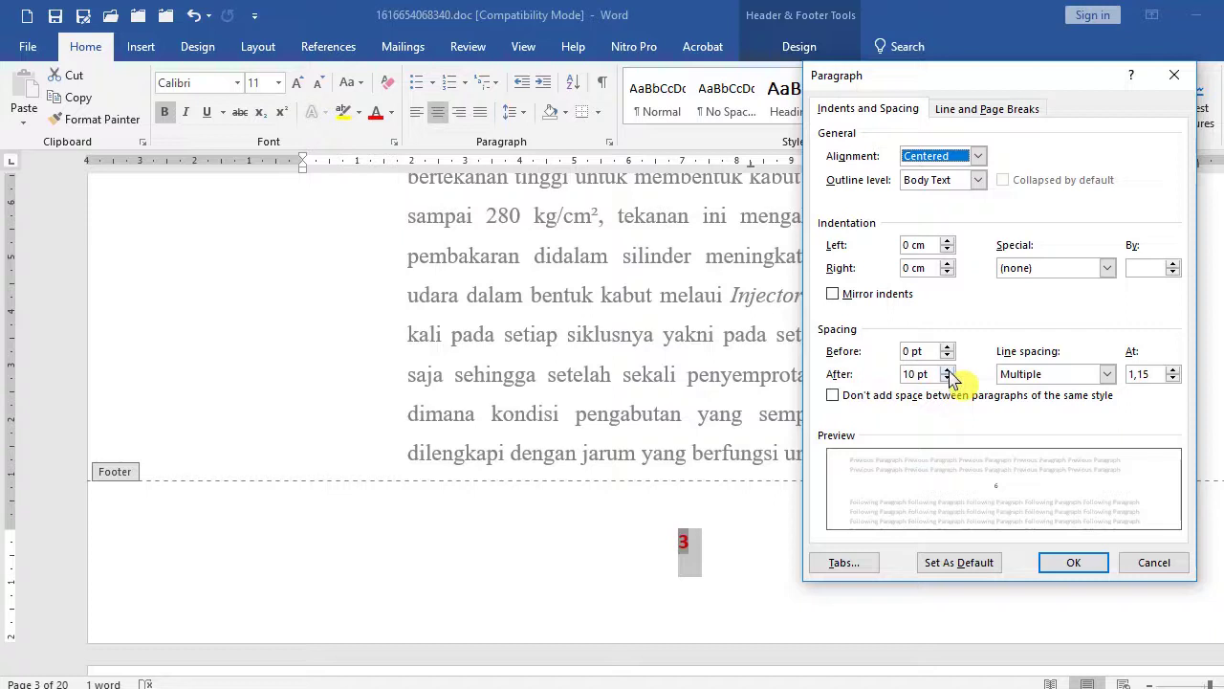
left_click(947, 379)
left_click(947, 379)
left_click(947, 379)
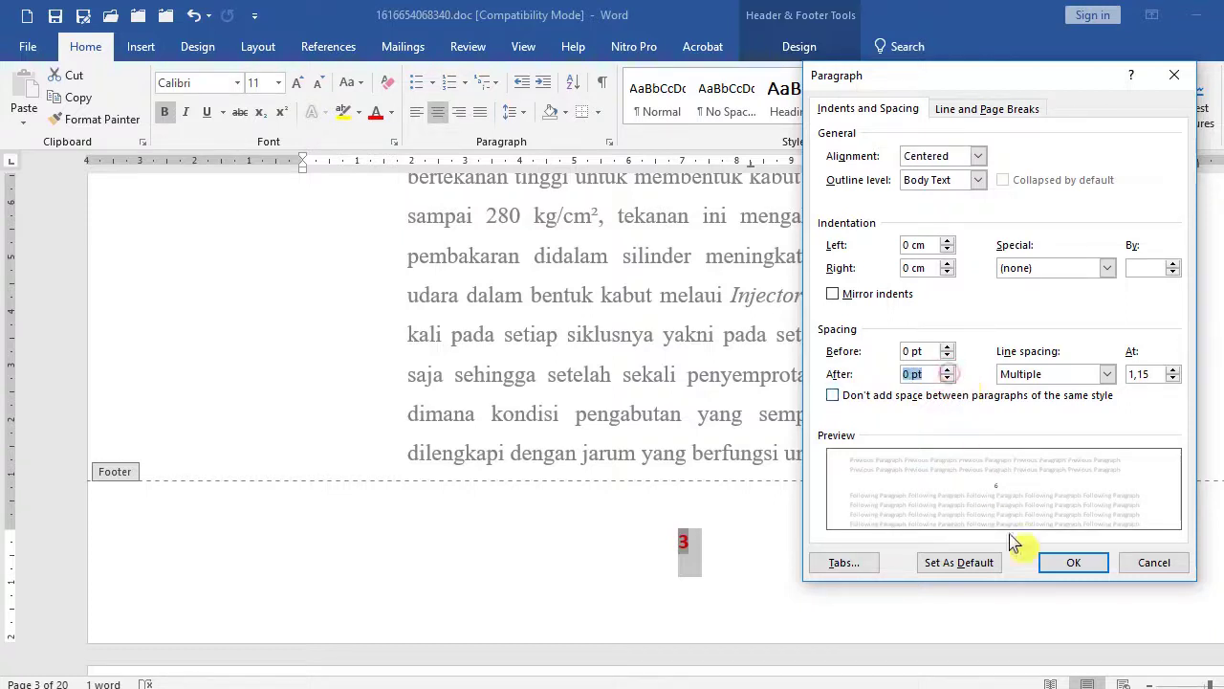
left_click(1071, 562)
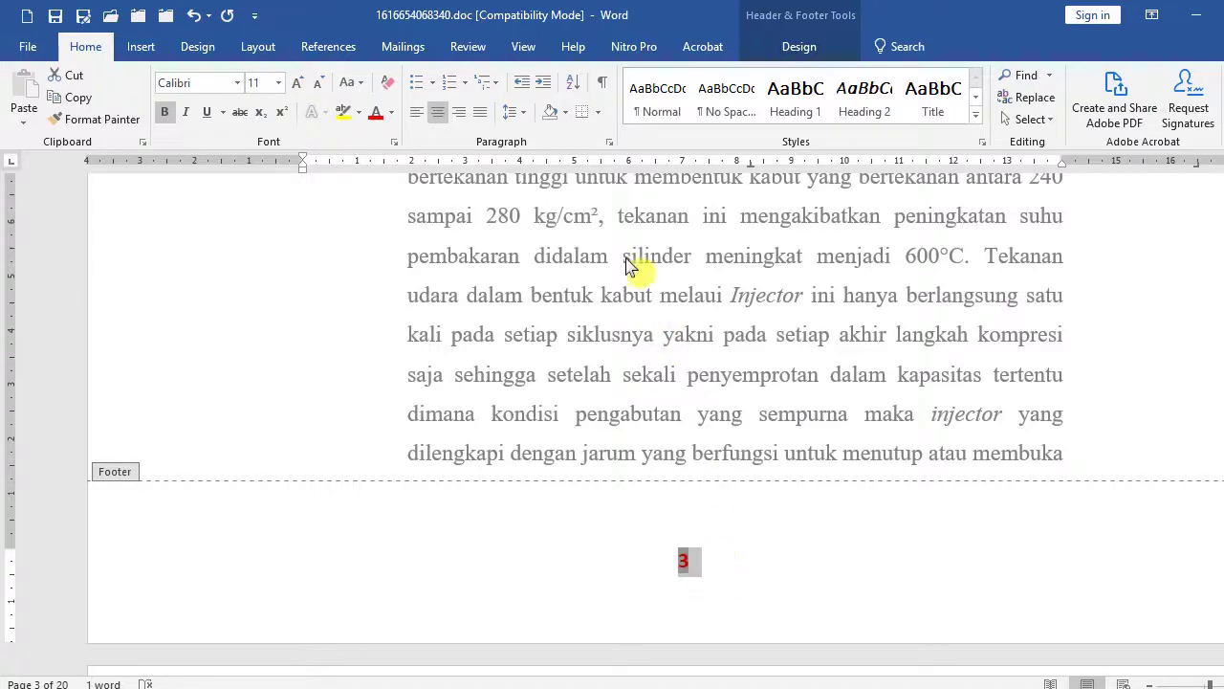
Change the page number paragraph's line spacing to Single.
left_click(609, 143)
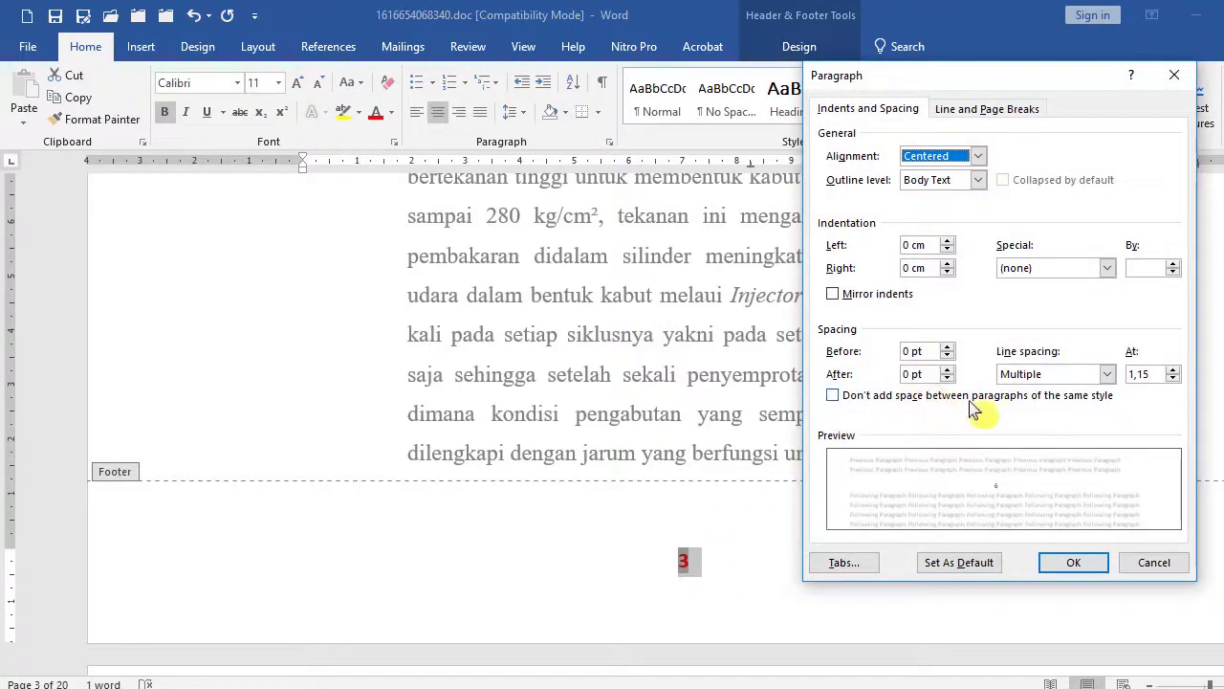
left_click(1108, 375)
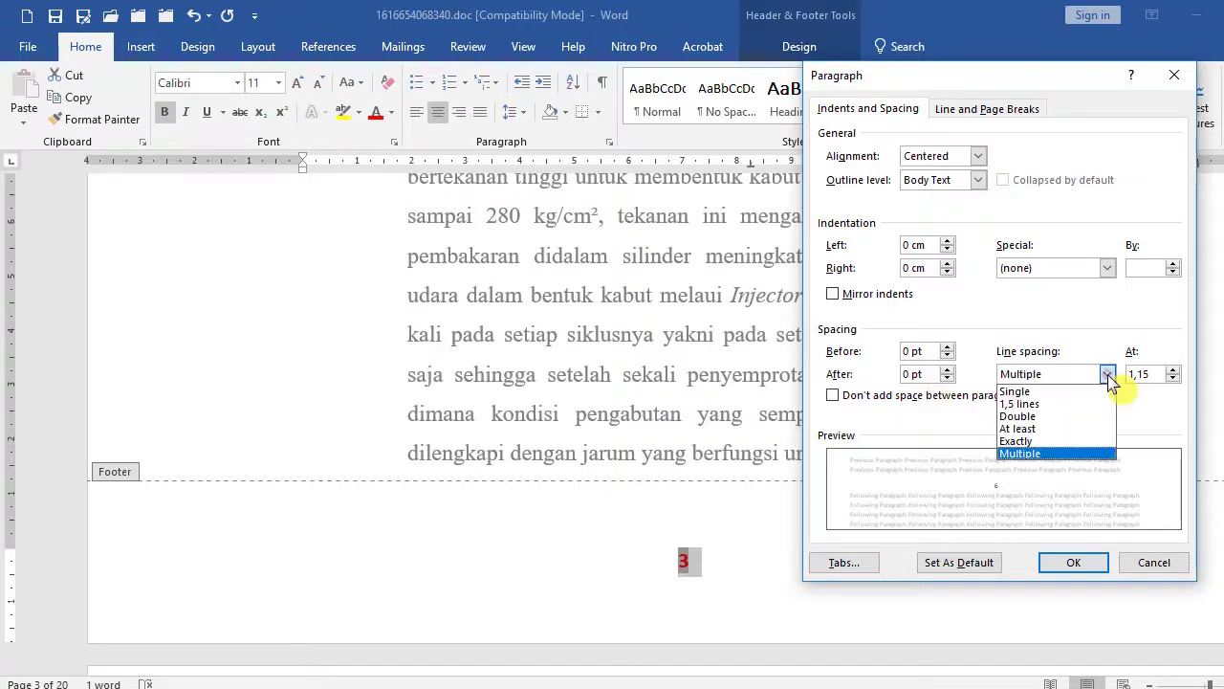
left_click(1052, 391)
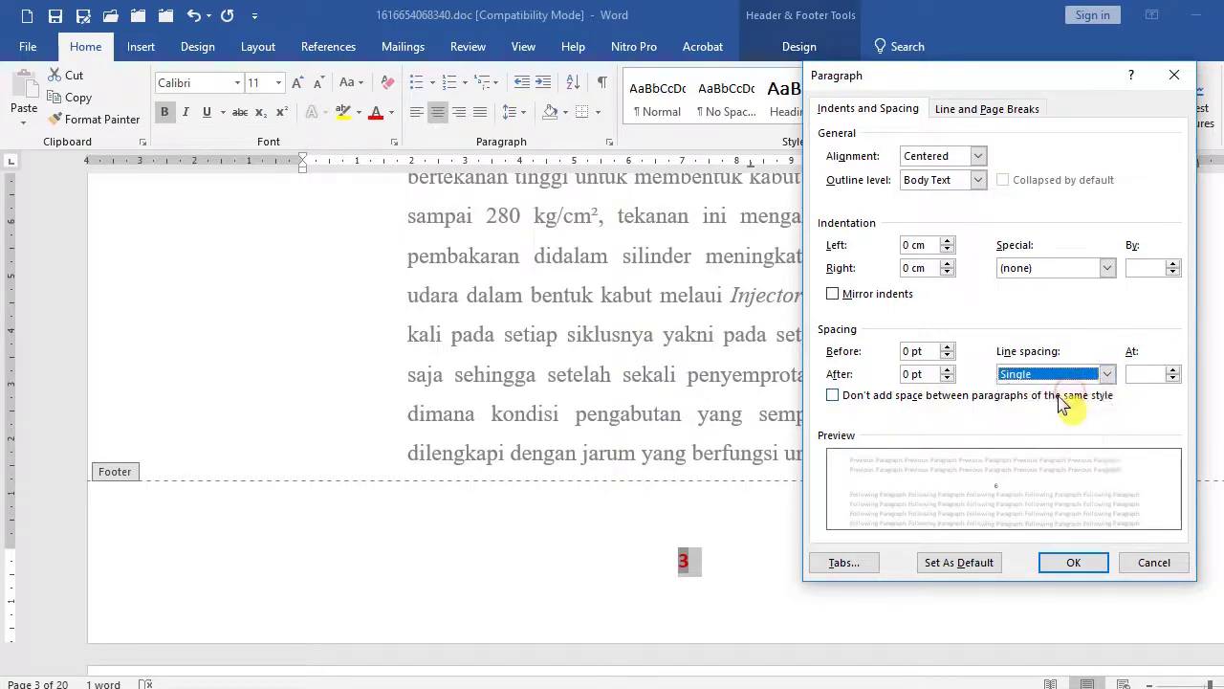
left_click(1073, 563)
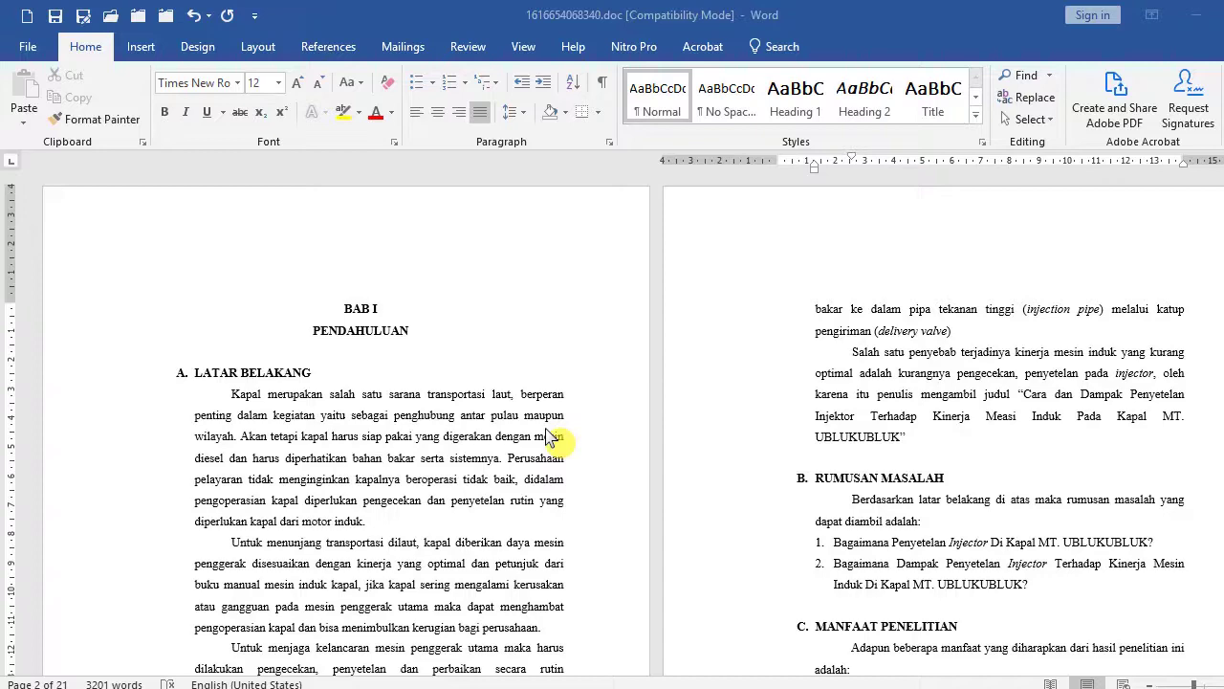
scroll(469, 432, "down", 10)
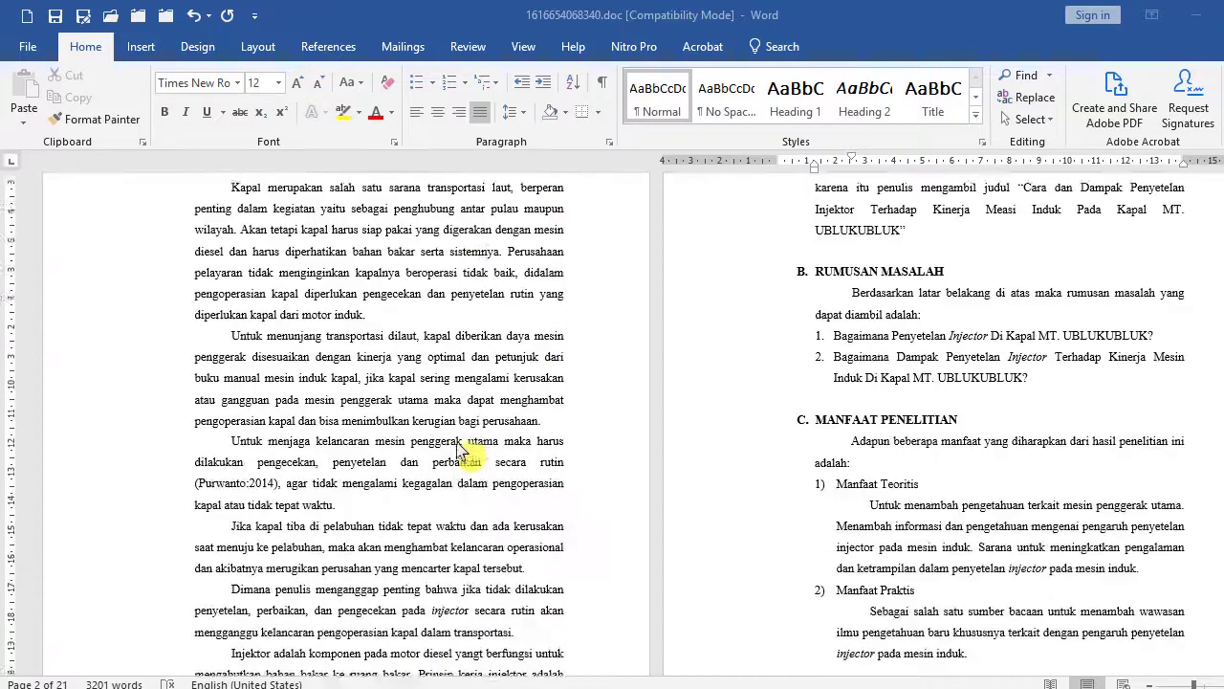
scroll(469, 432, "down", 4)
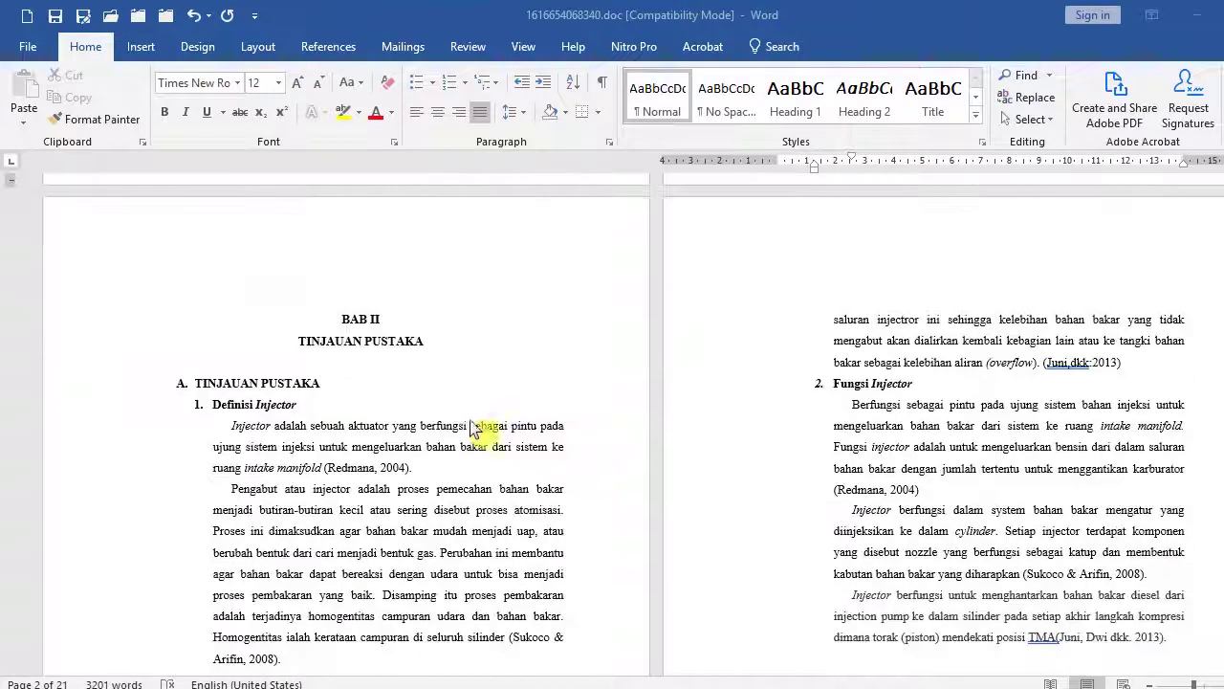
left_click(474, 436)
scroll(478, 437, "down", 5)
scroll(485, 439, "down", 9)
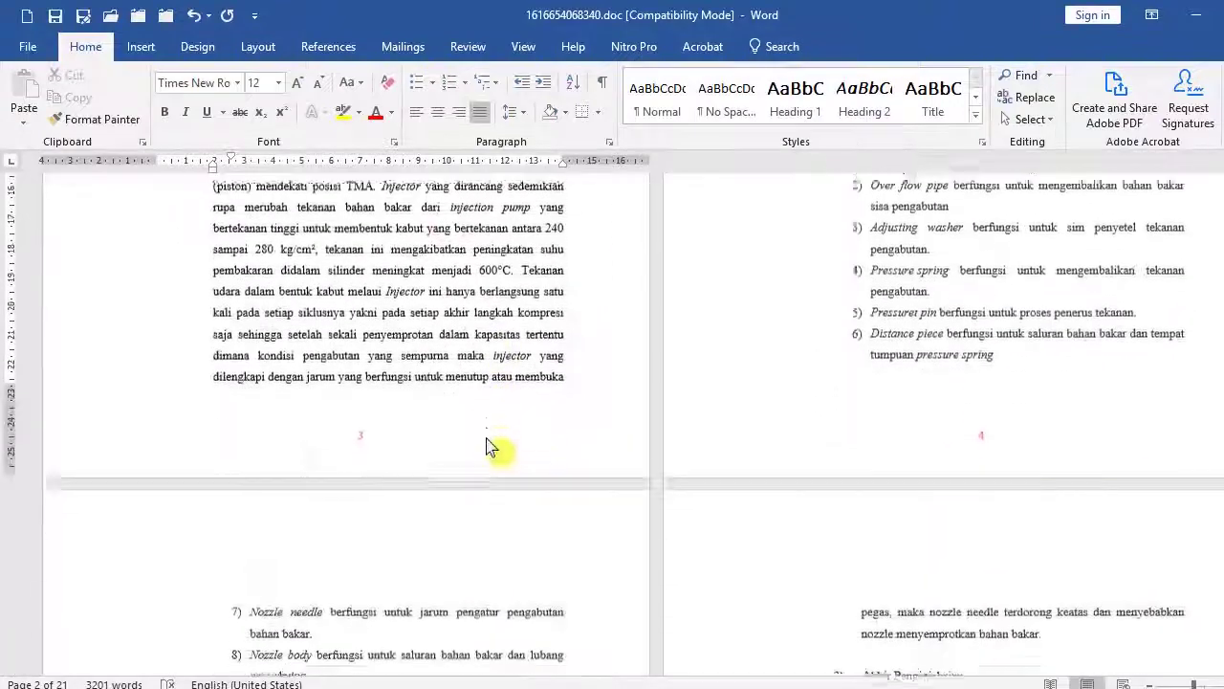
left_click(451, 472)
scroll(451, 472, "down", 3)
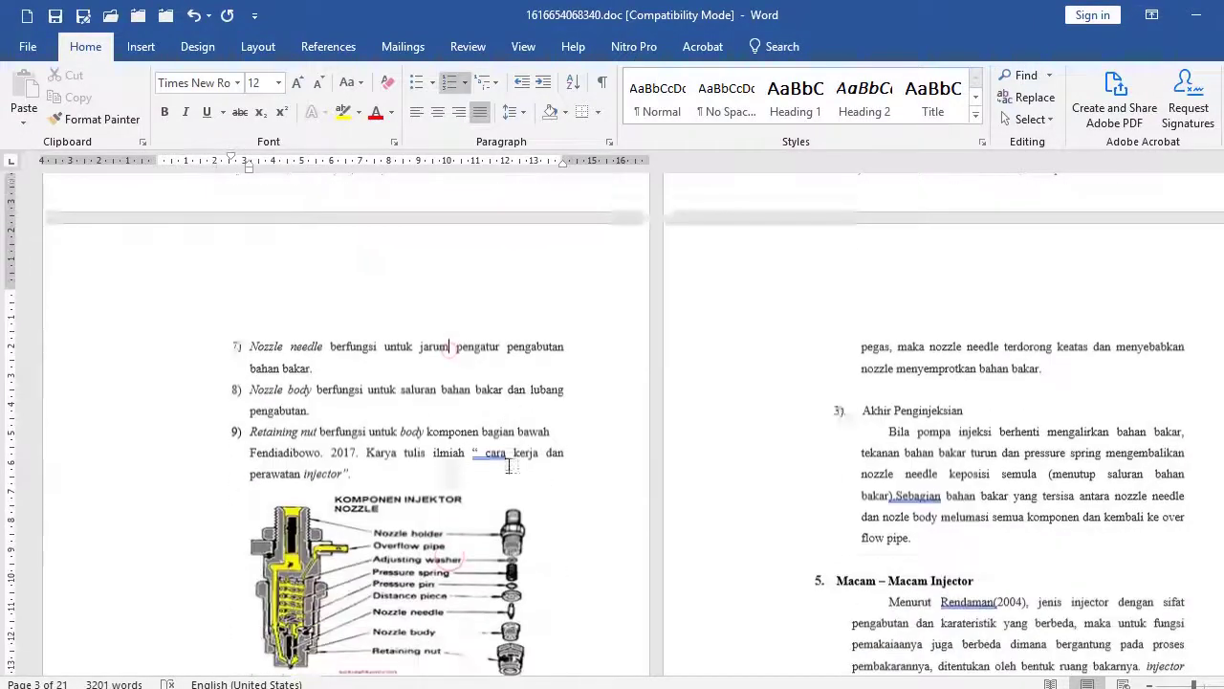
left_click(433, 374)
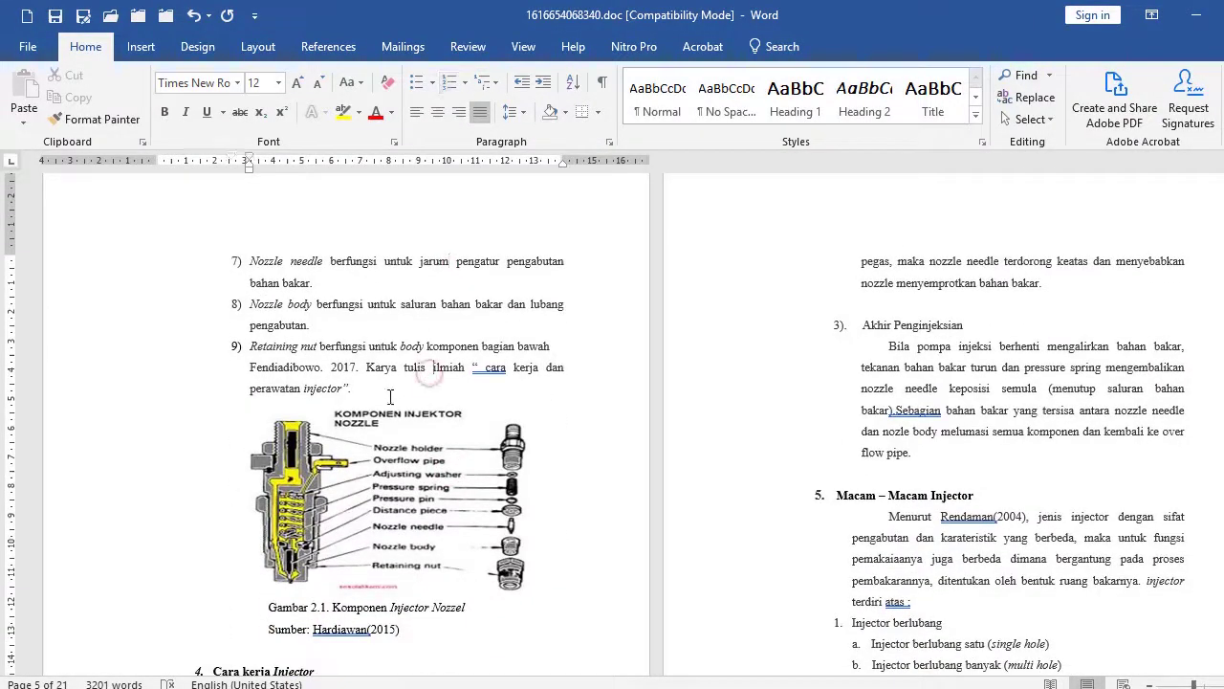
scroll(401, 406, "down", 4)
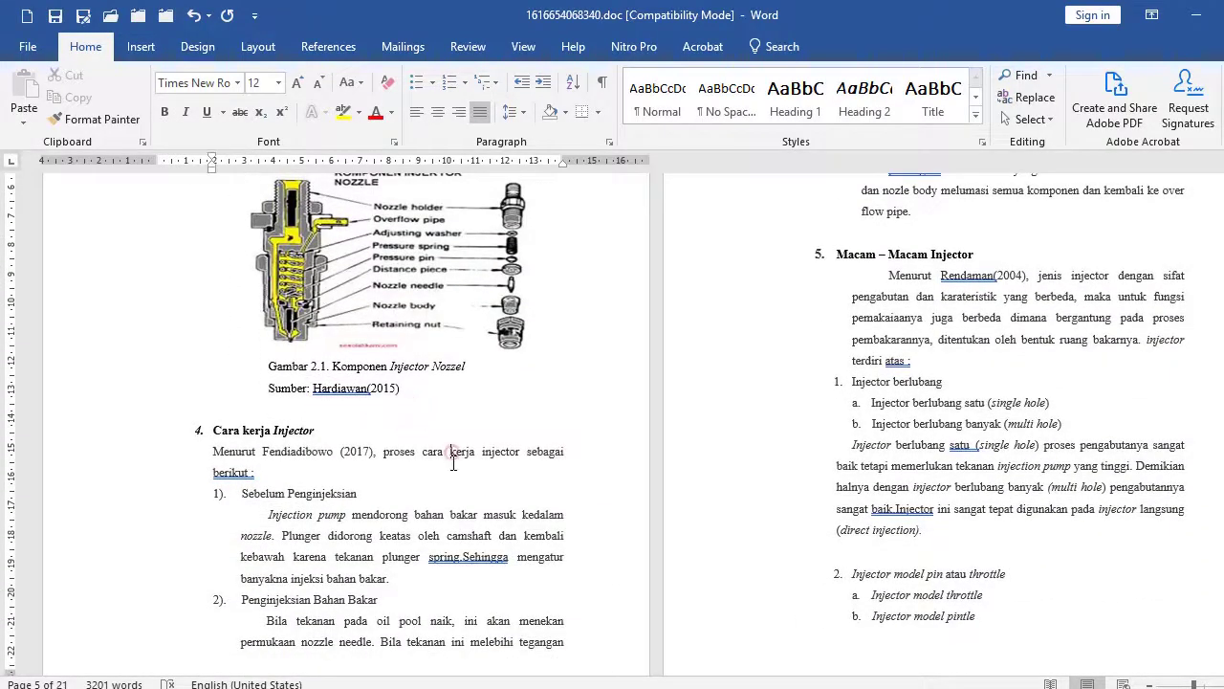
scroll(453, 463, "down", 3)
scroll(432, 455, "down", 8)
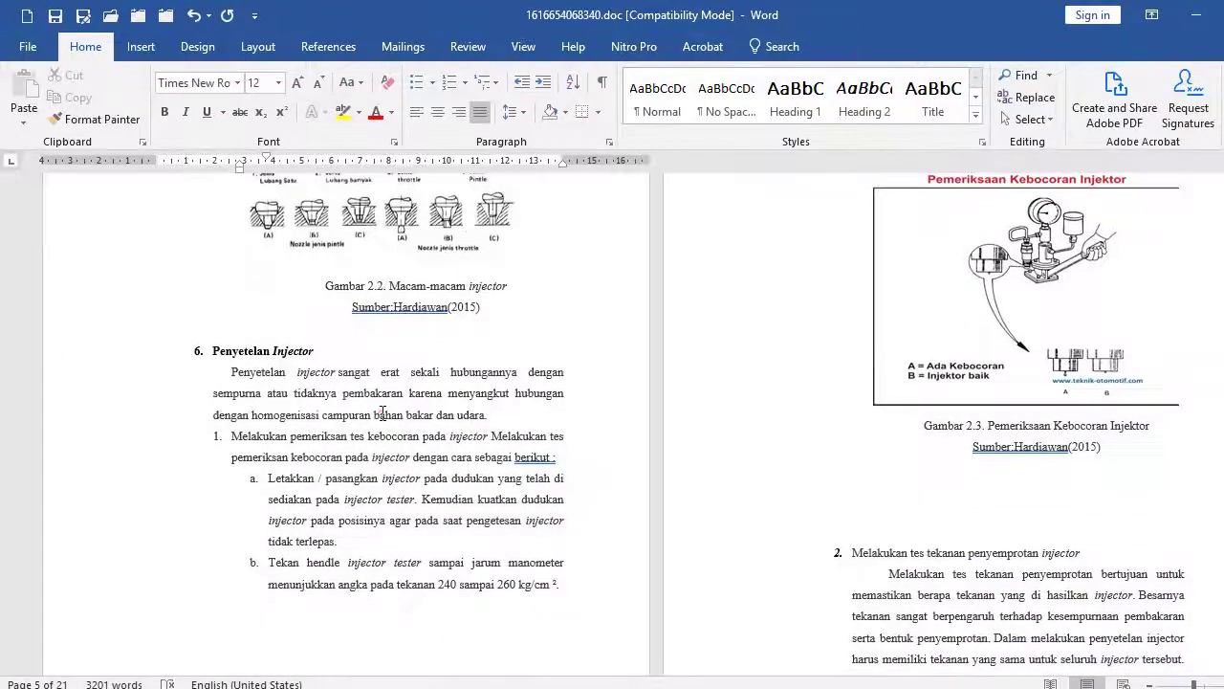
scroll(412, 418, "down", 2)
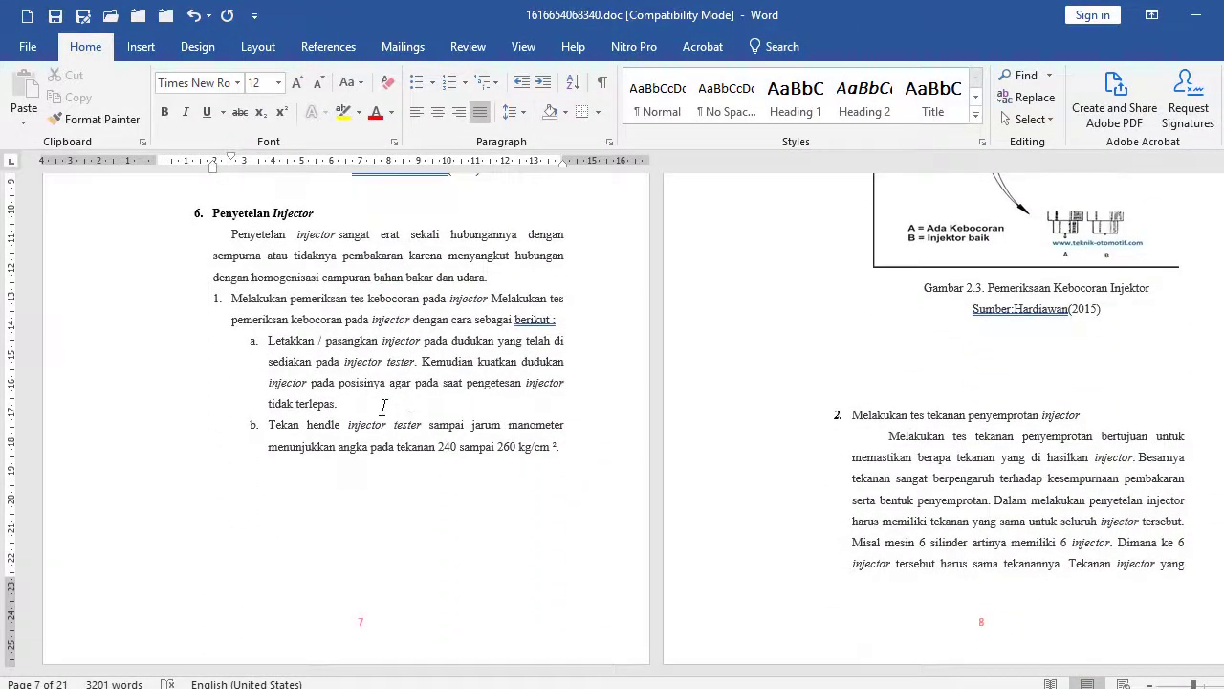
left_click(383, 407)
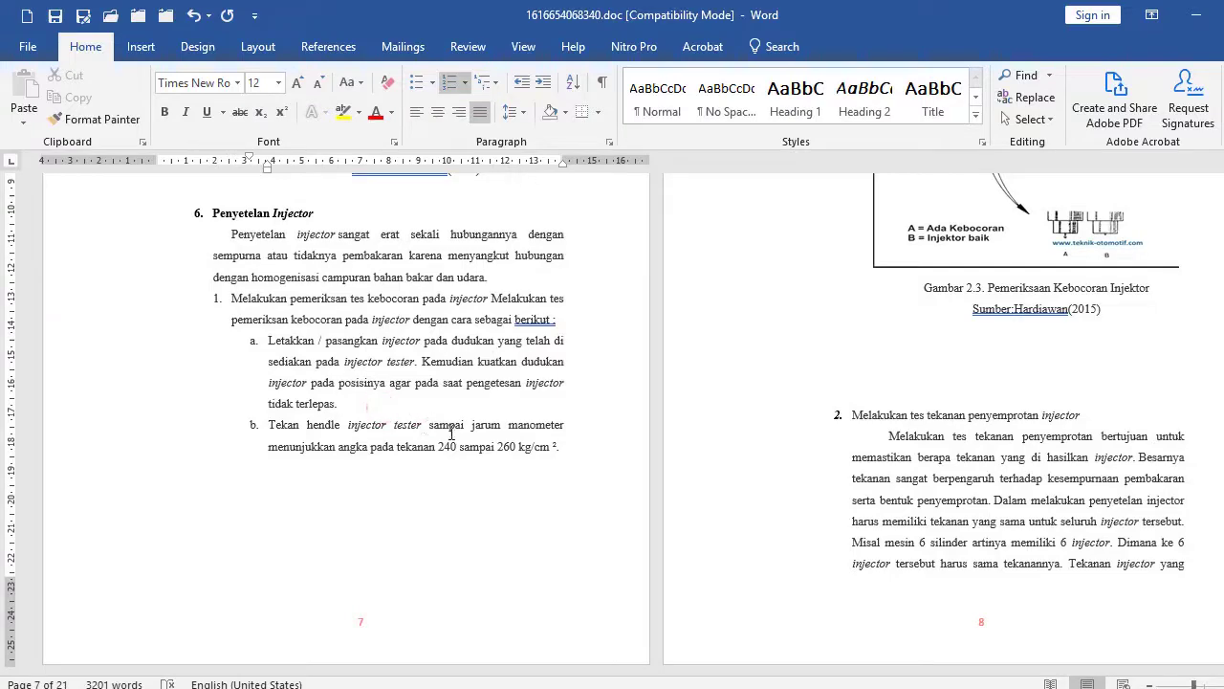
scroll(544, 448, "down", 10)
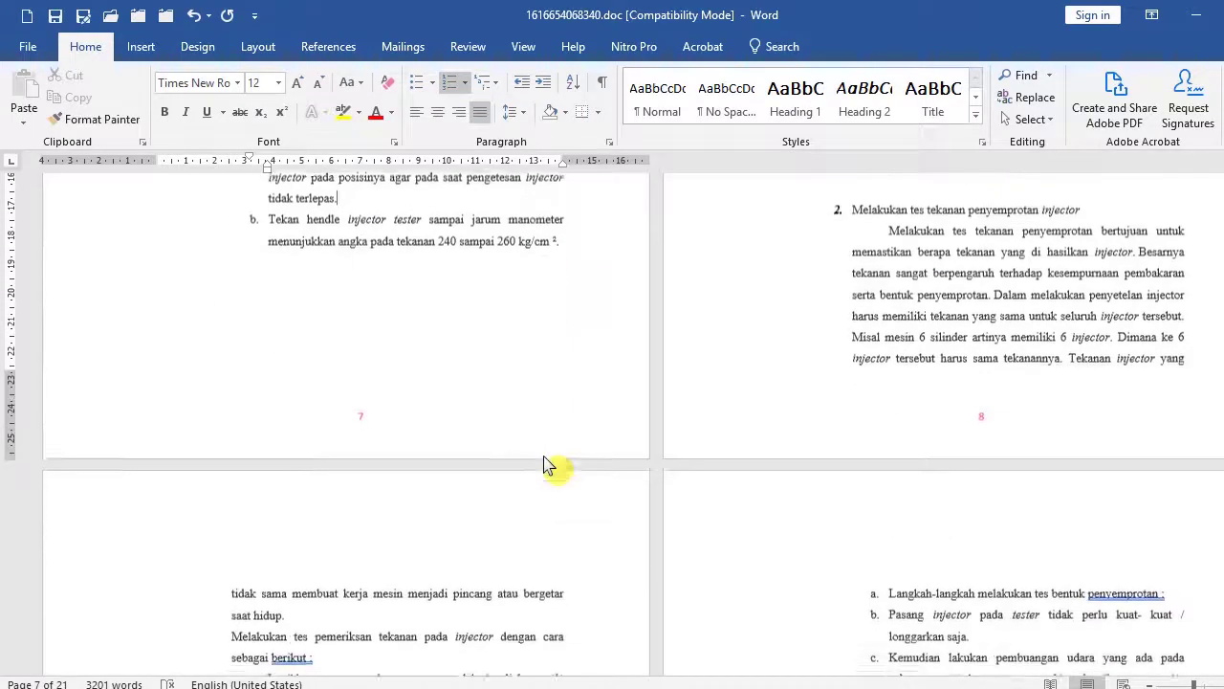
scroll(565, 498, "down", 12)
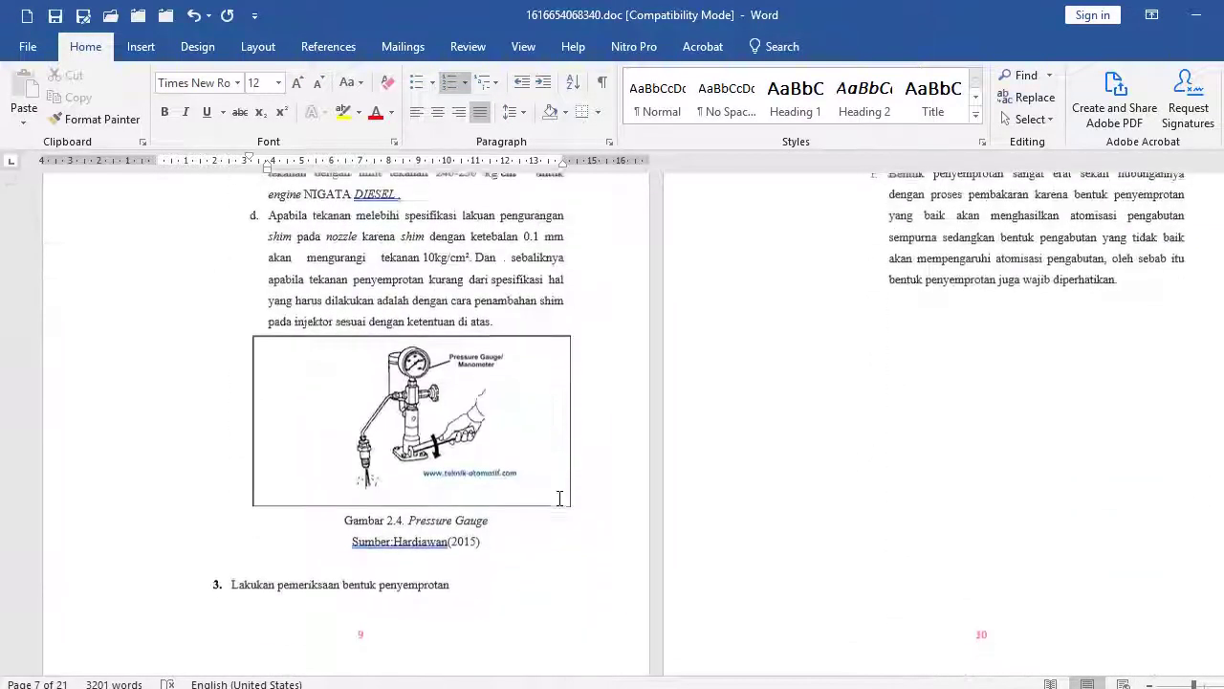
scroll(581, 502, "down", 6)
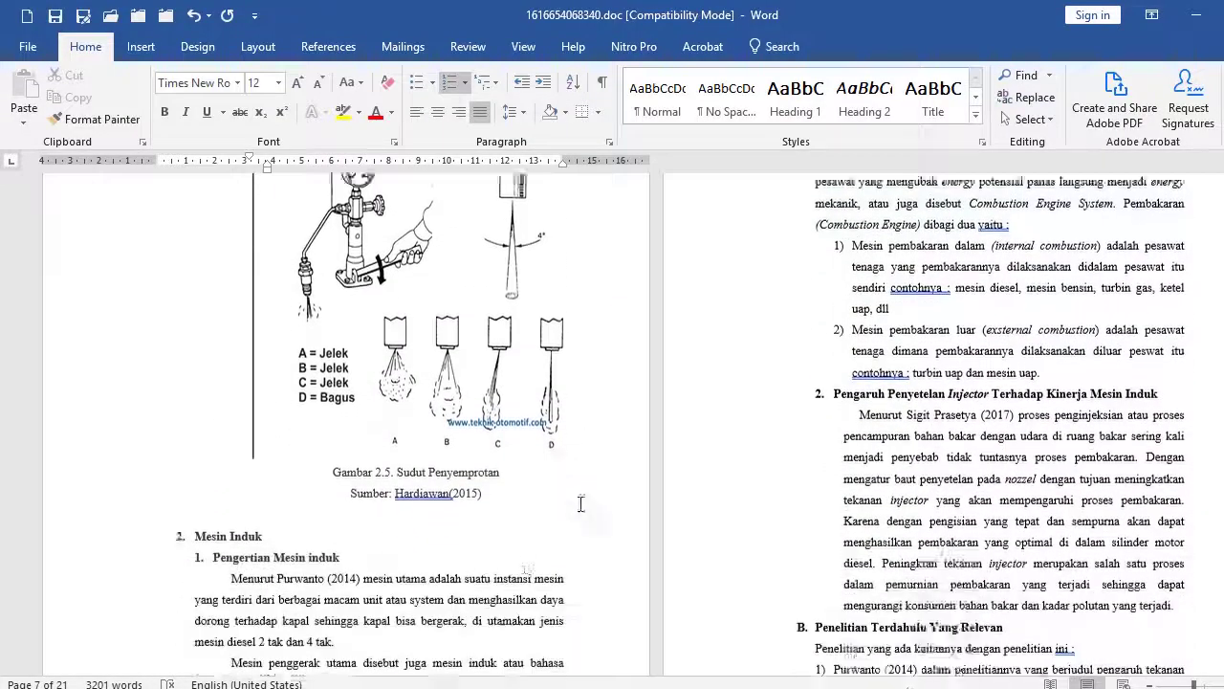
scroll(858, 437, "down", 5)
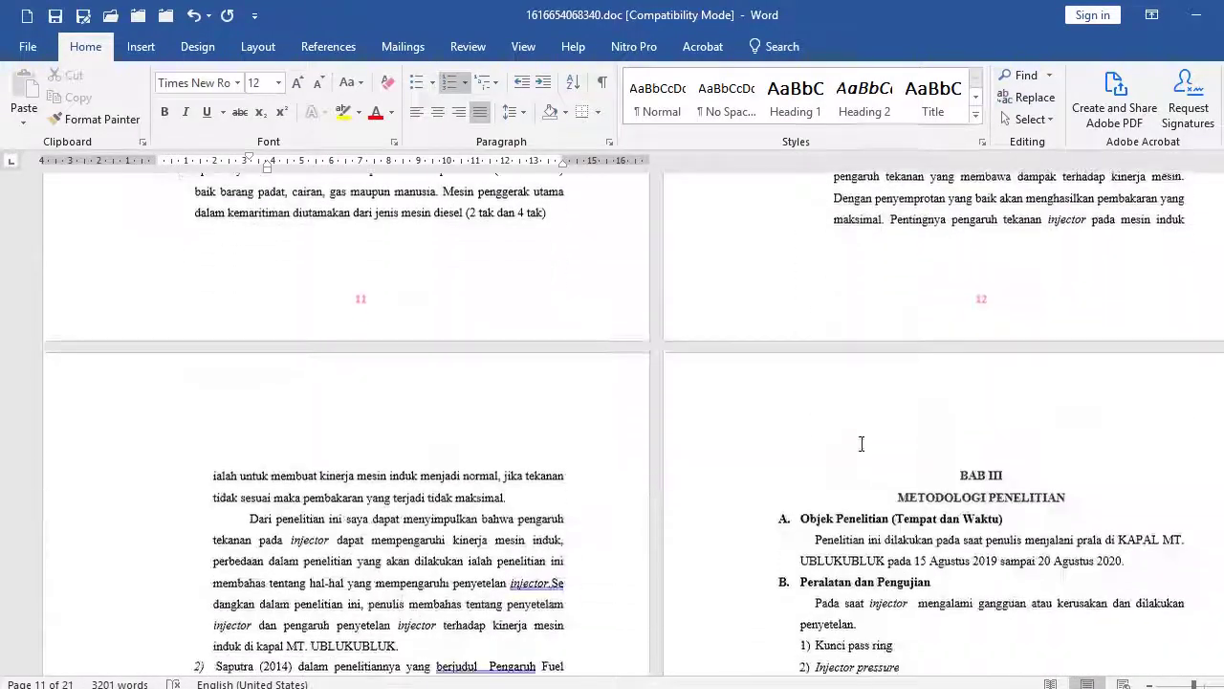
left_click(1106, 279)
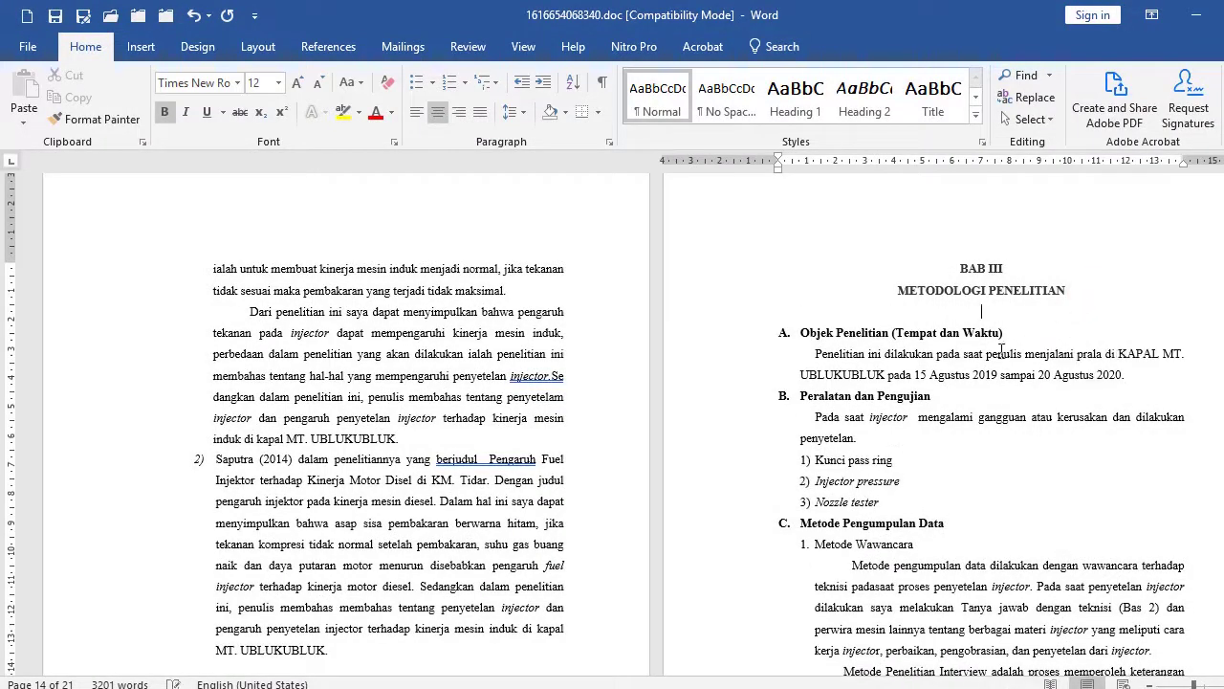
scroll(957, 383, "down", 8)
scroll(933, 410, "down", 3)
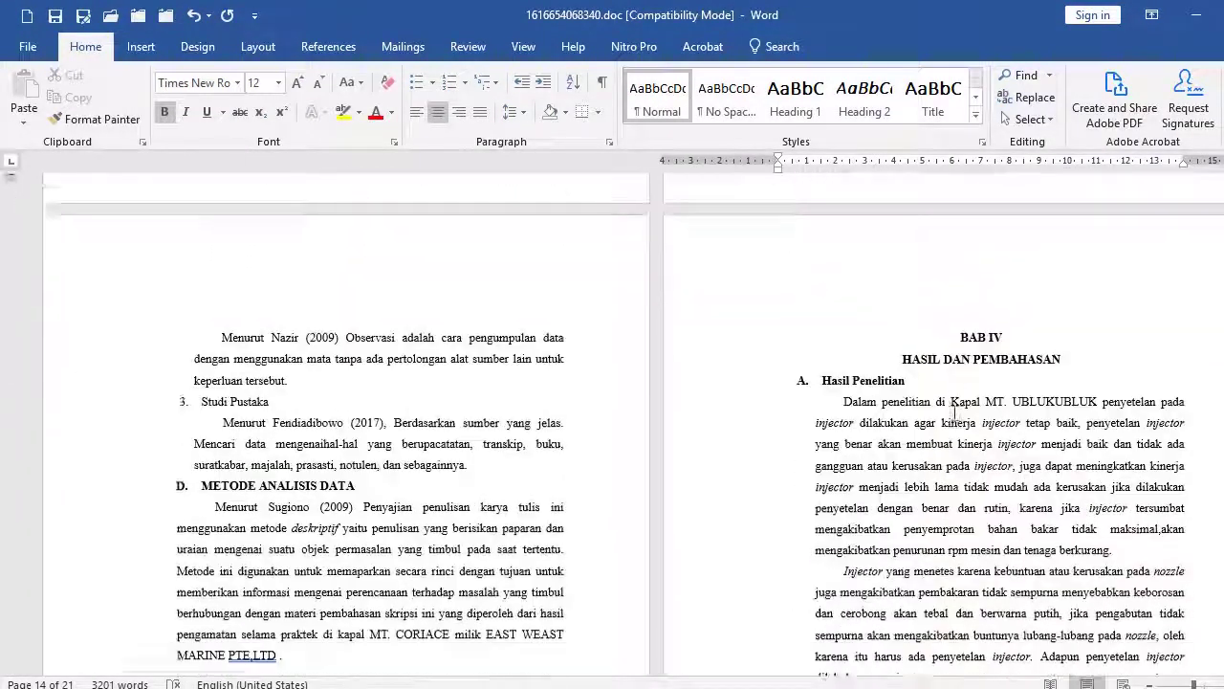
Add a blank line before METODE ANALISIS DATA and delete the empty page before BAB IV.
left_click(498, 445)
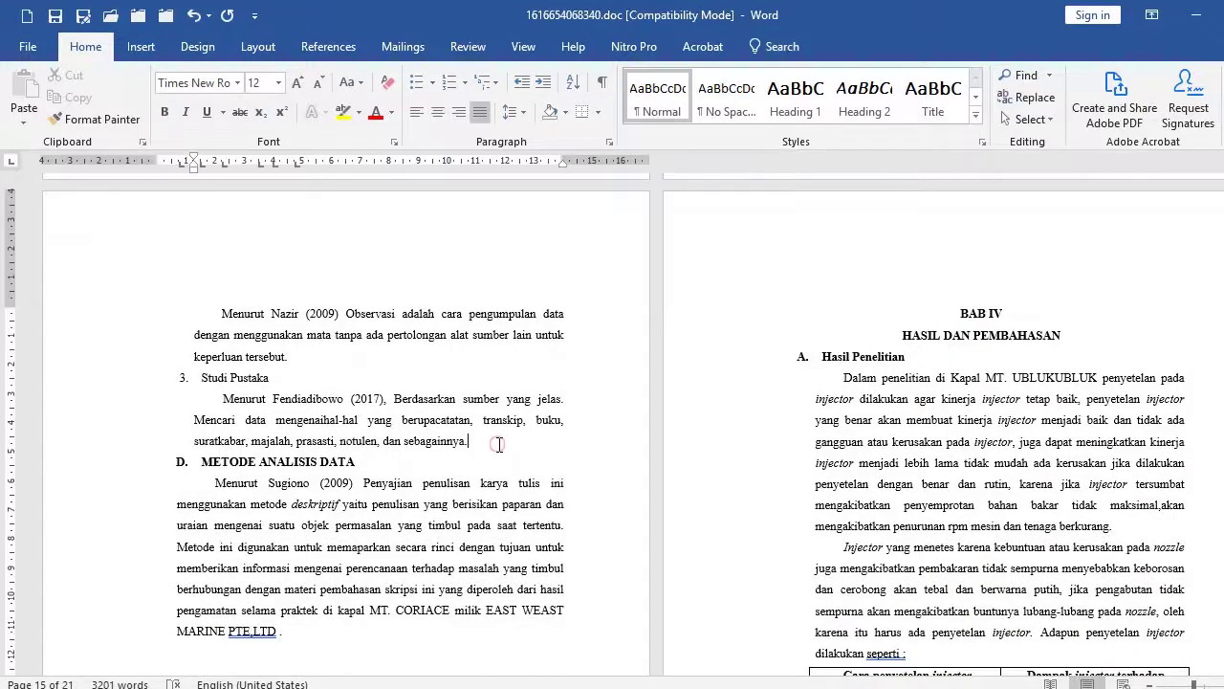
key("Return")
scroll(505, 452, "down", 4)
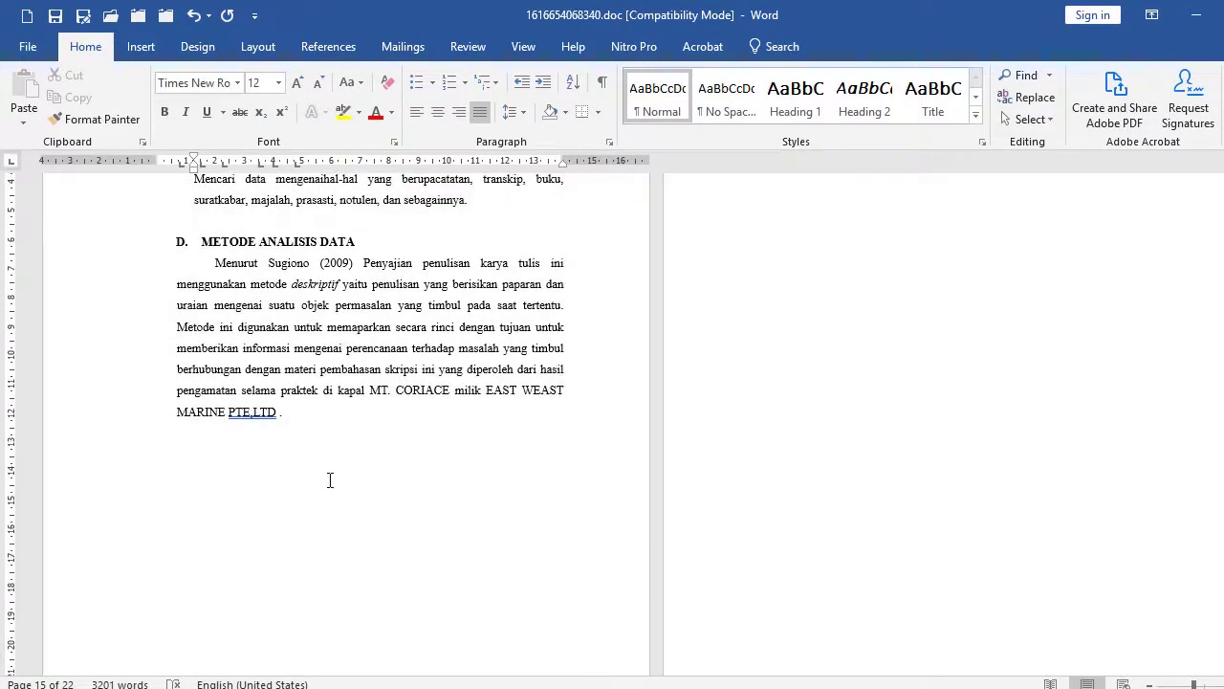
scroll(330, 480, "up", 4)
scroll(173, 539, "down", 3)
left_click(101, 498)
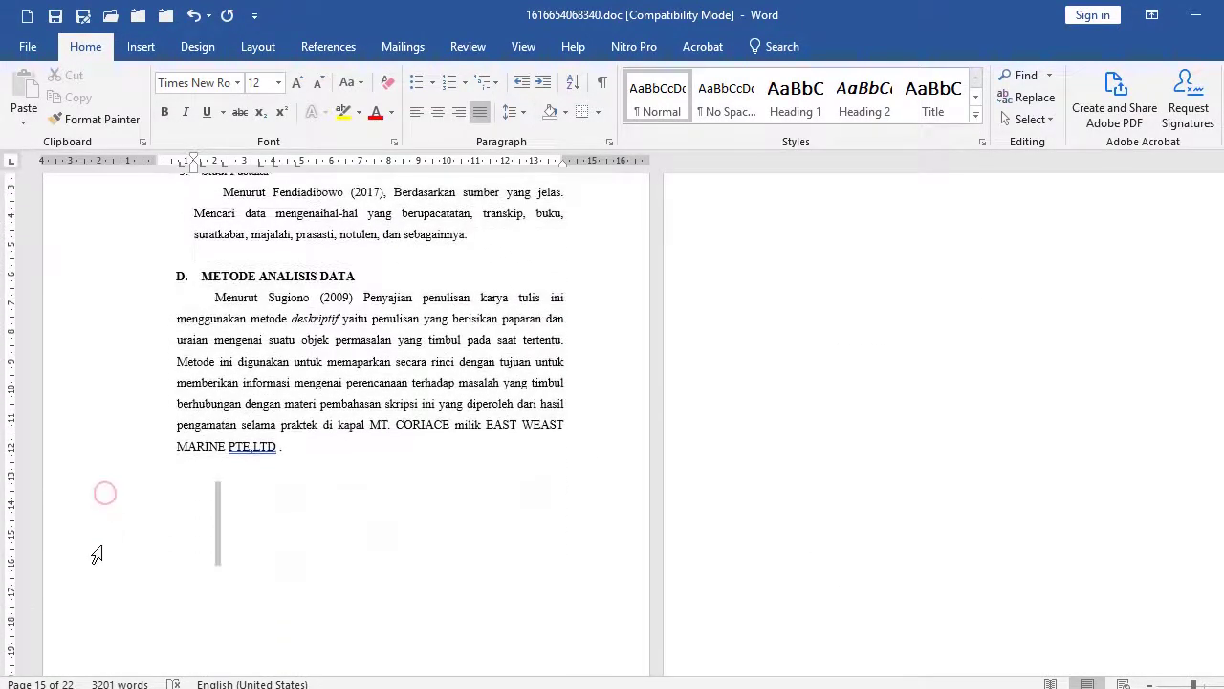
key("Delete")
Add a line after the Tabel 1 caption, pushing B. PEMBAHASAN onto the next page.
scroll(845, 499, "up", 3)
scroll(844, 499, "up", 2)
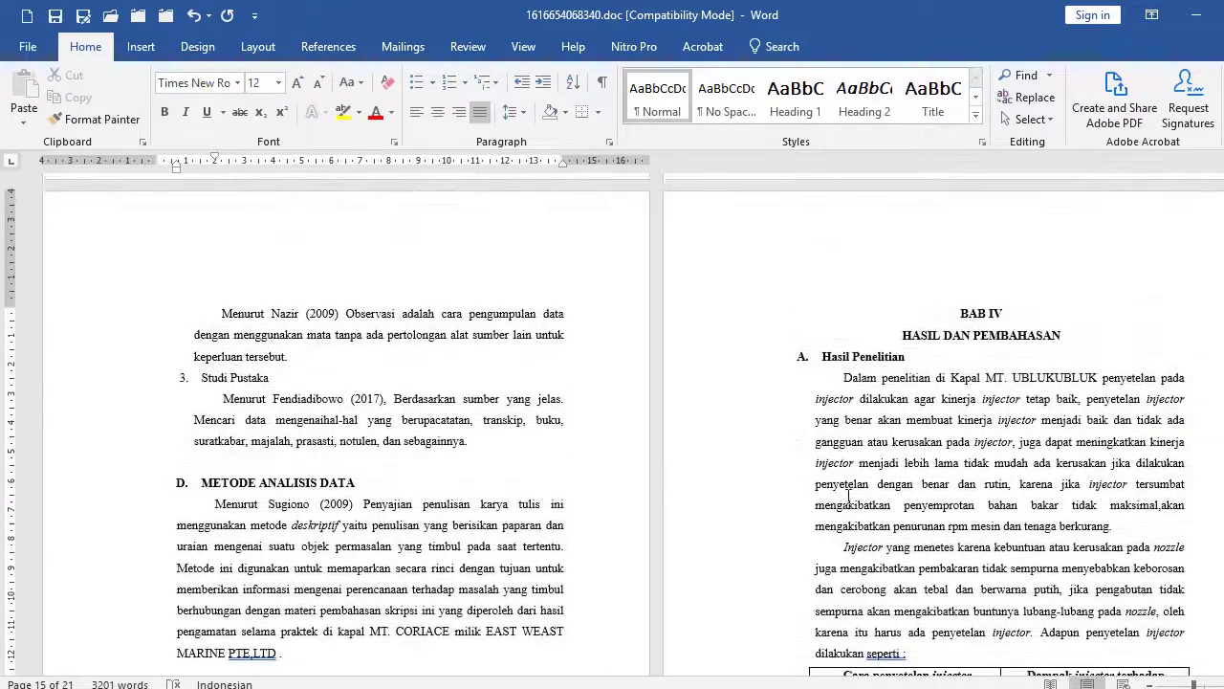
left_click(1075, 332)
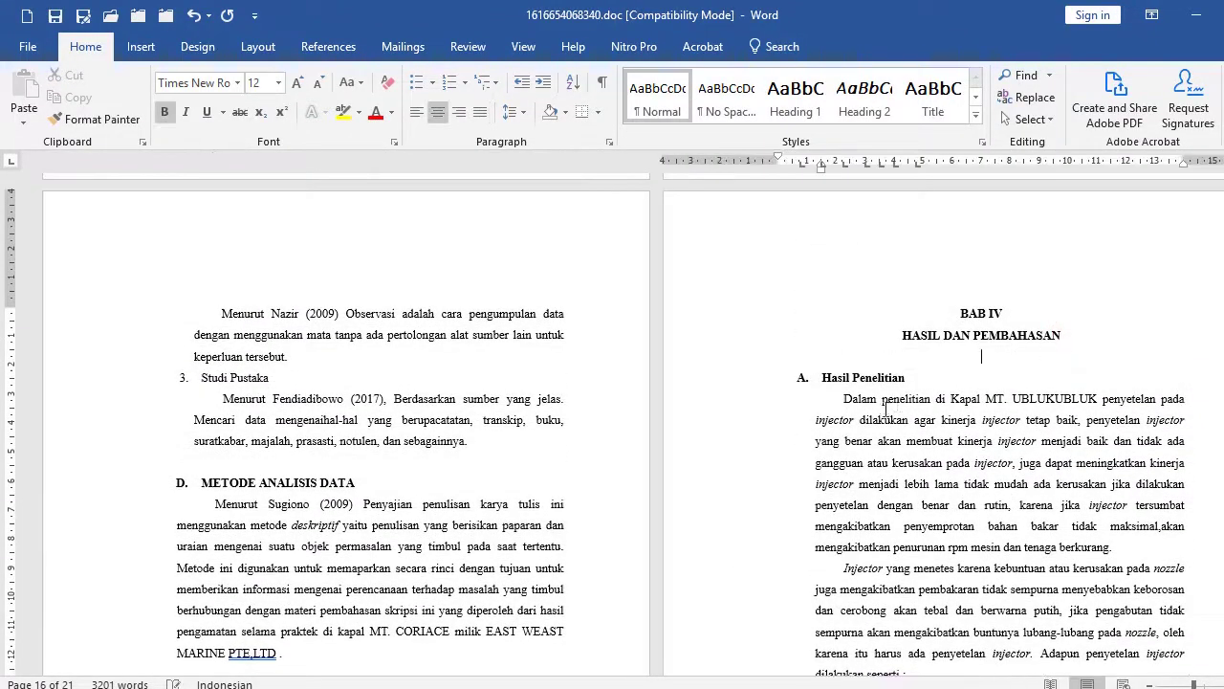
scroll(890, 410, "down", 10)
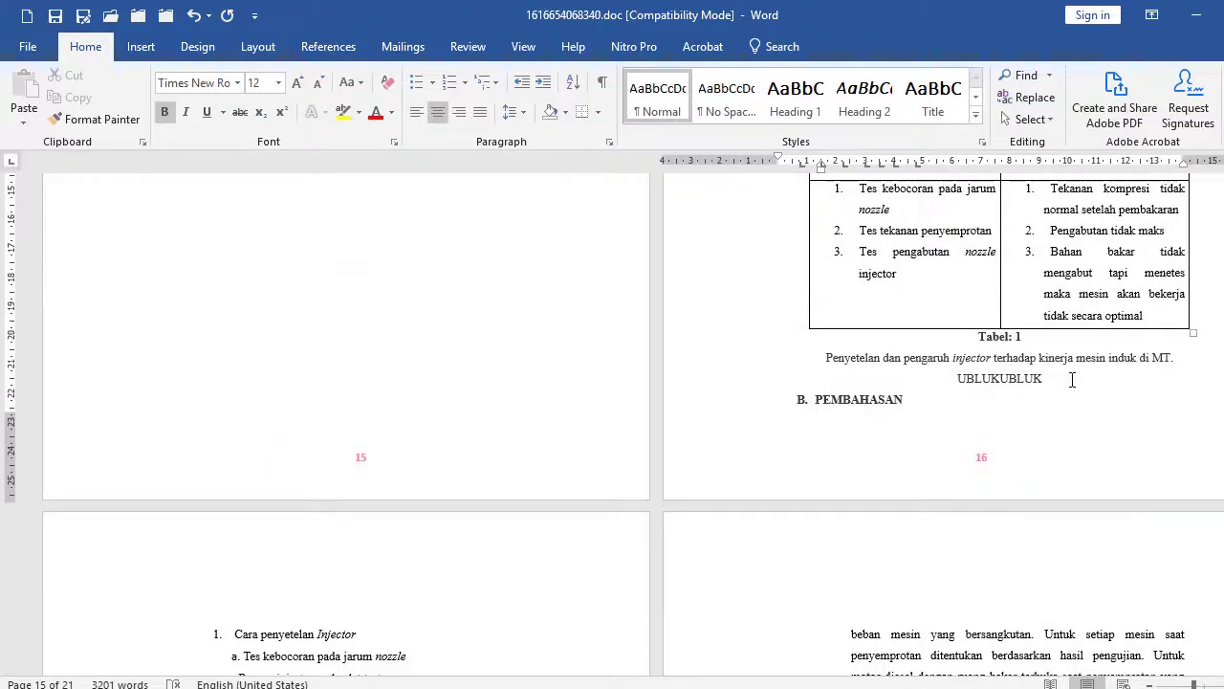
left_click(1072, 380)
key("Return")
Add blank lines under the KESIMPULAN DAN SARAN title and before the SARAN heading.
scroll(817, 459, "down", 8)
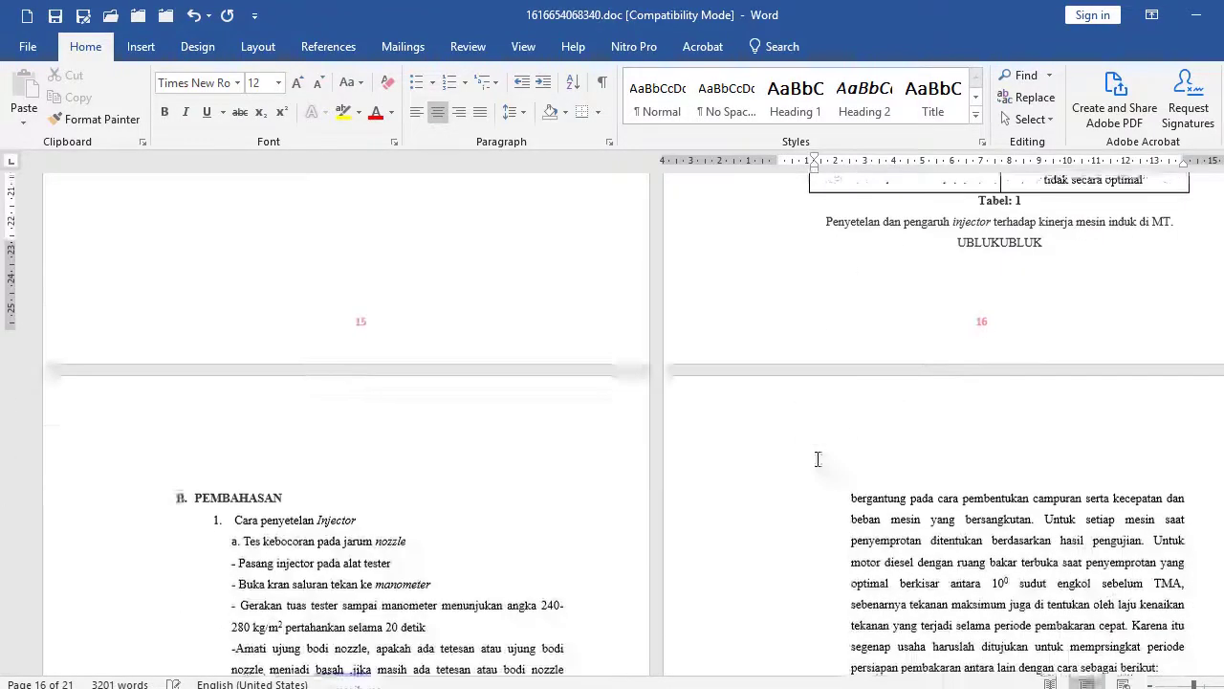
scroll(759, 471, "down", 10)
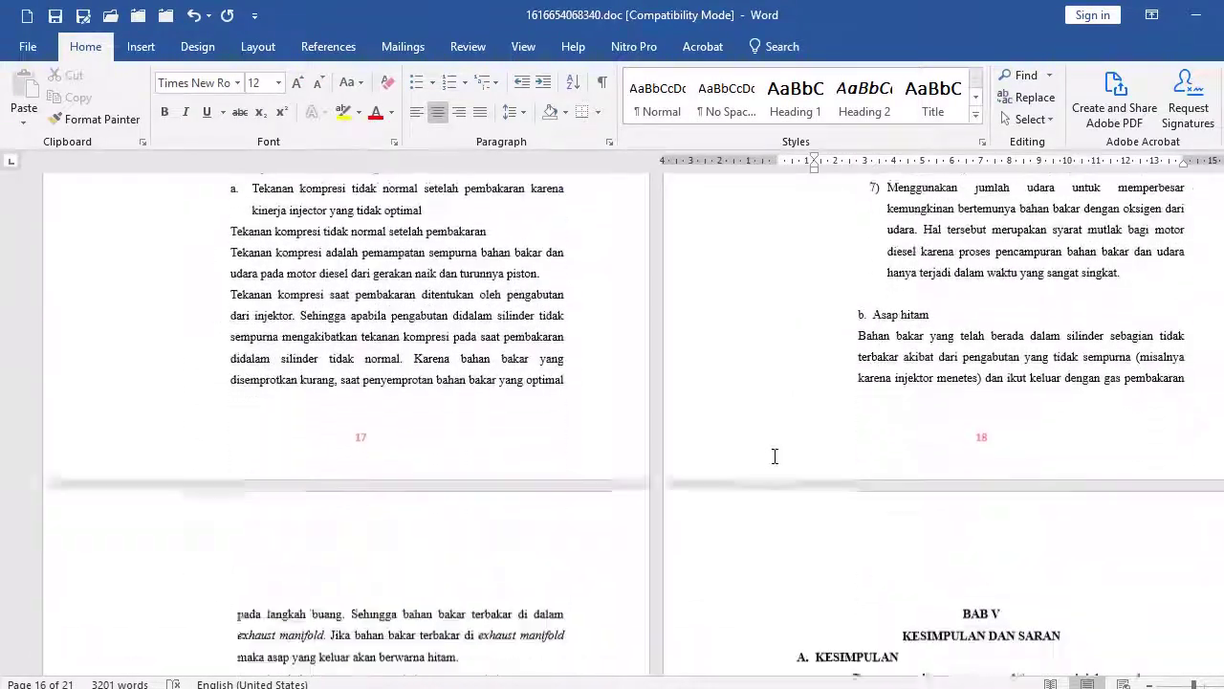
left_click(1068, 387)
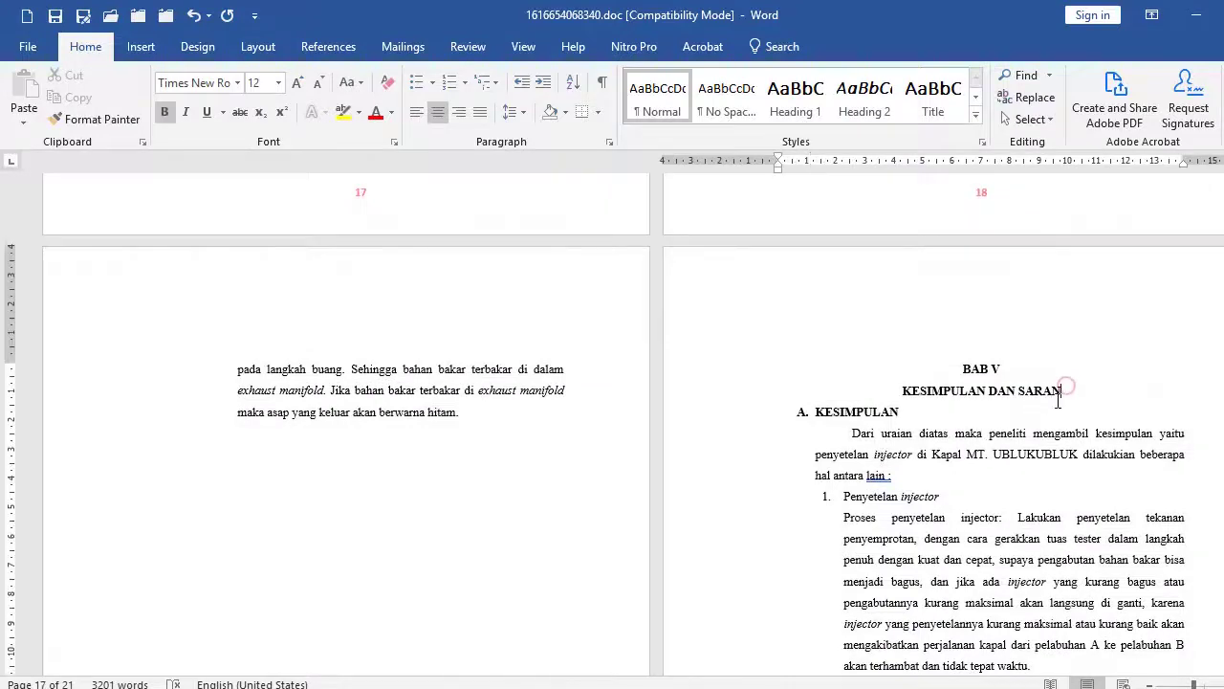
key("Return")
scroll(900, 442, "down", 5)
scroll(900, 442, "down", 3)
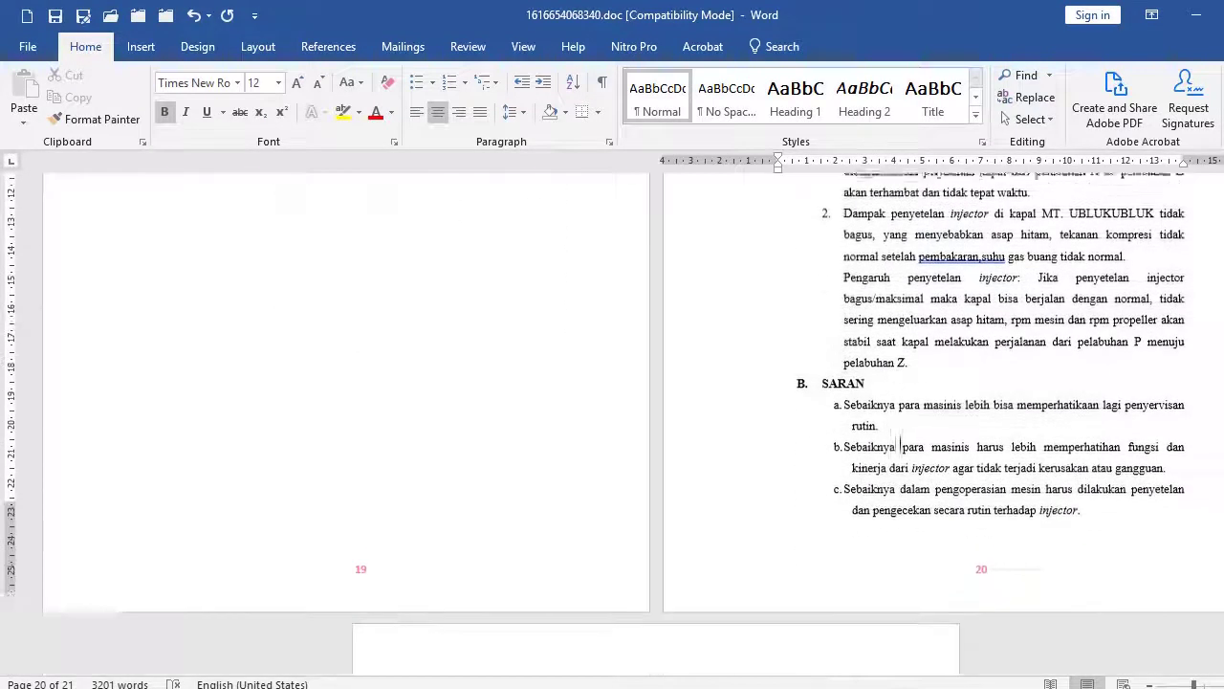
left_click(954, 340)
key("Return")
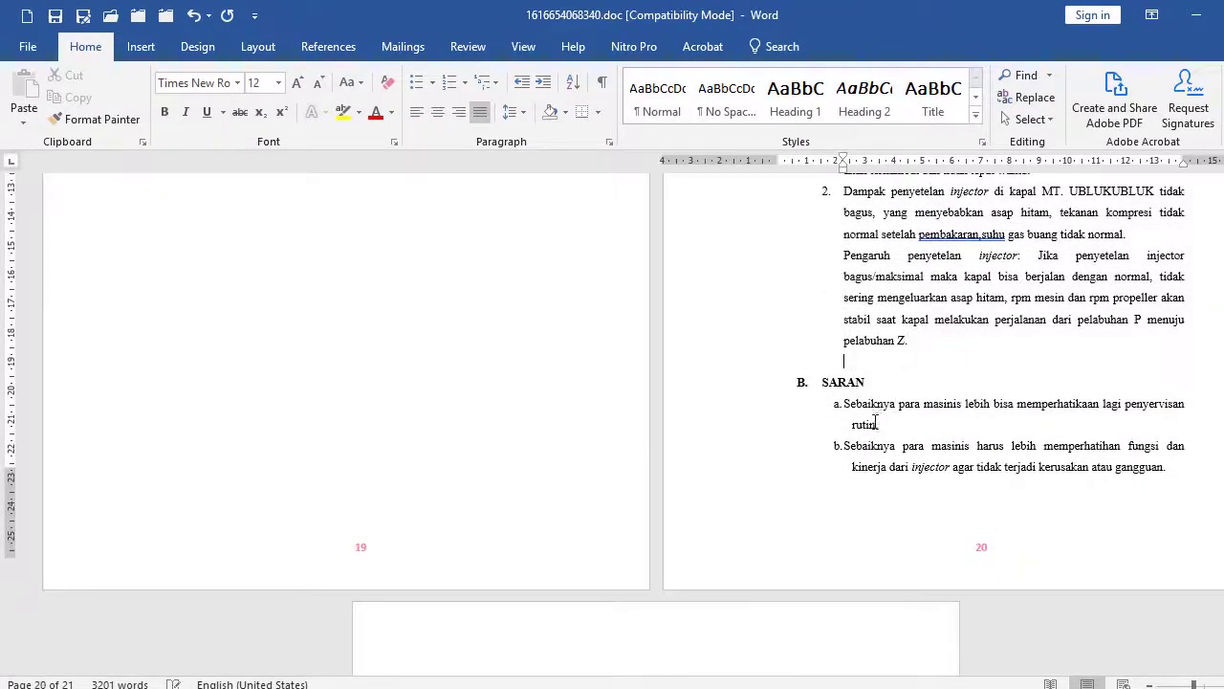
Insert a page break so DAFTAR PUSTAKA starts on a new page, then return to the start.
scroll(870, 424, "down", 7)
left_click(778, 405)
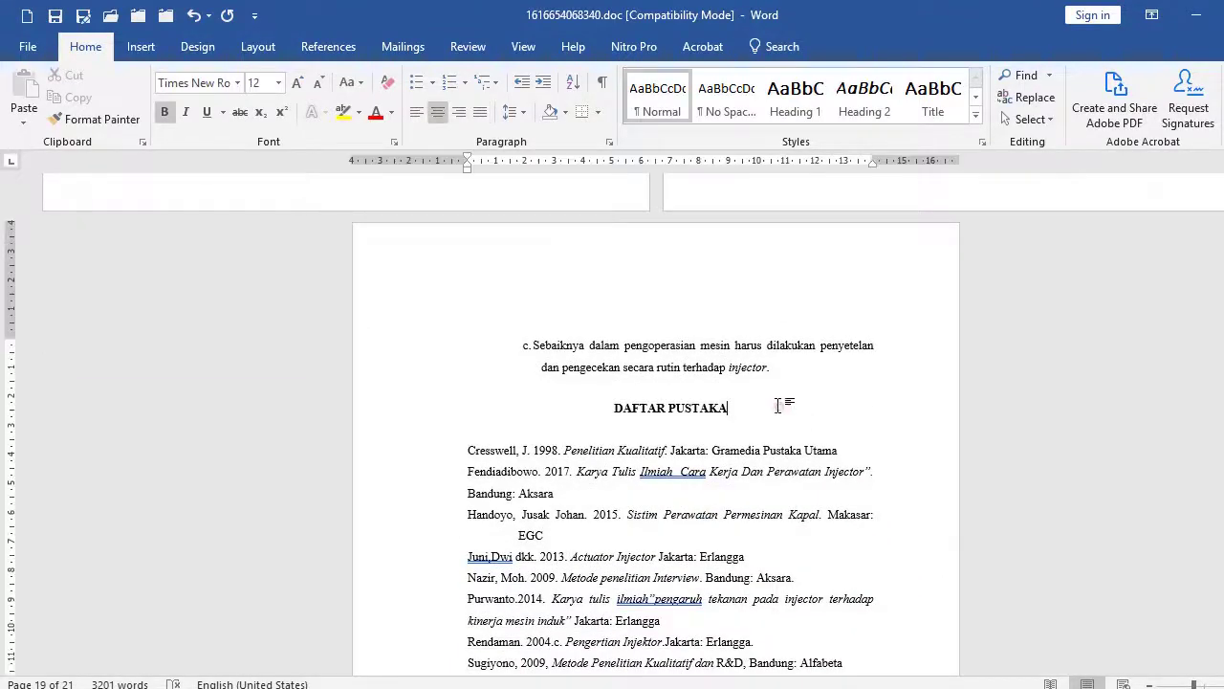
key("ctrl+Return")
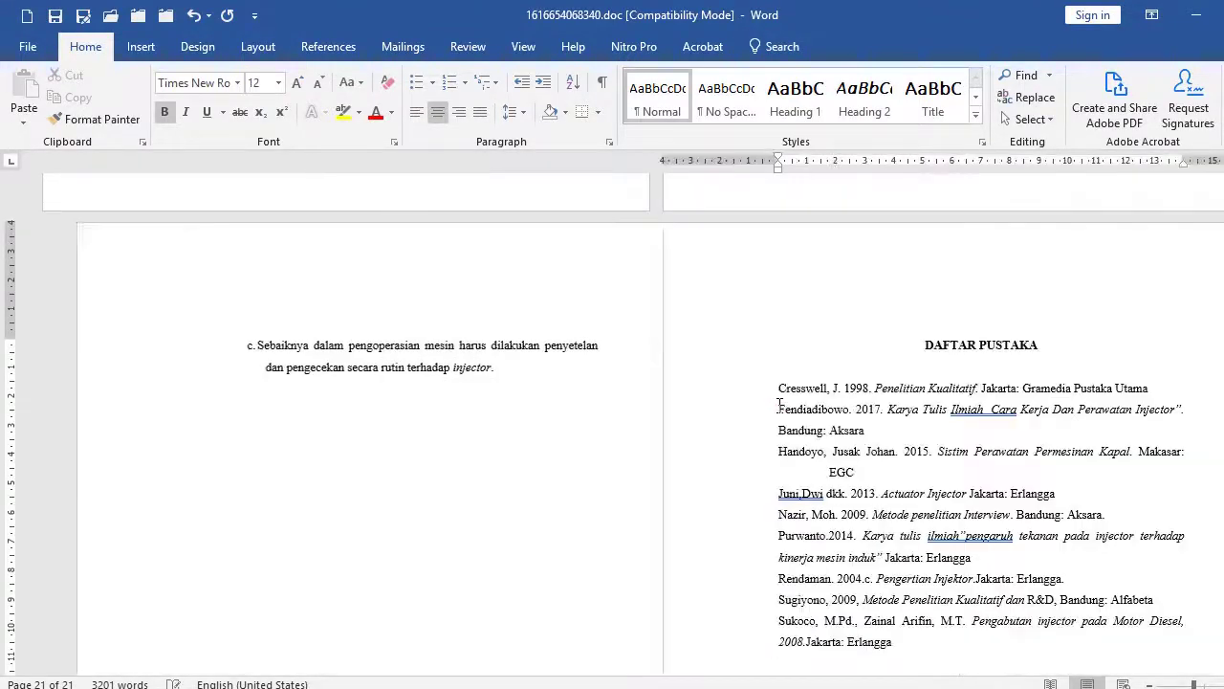
scroll(782, 418, "down", 3)
scroll(804, 422, "down", 1)
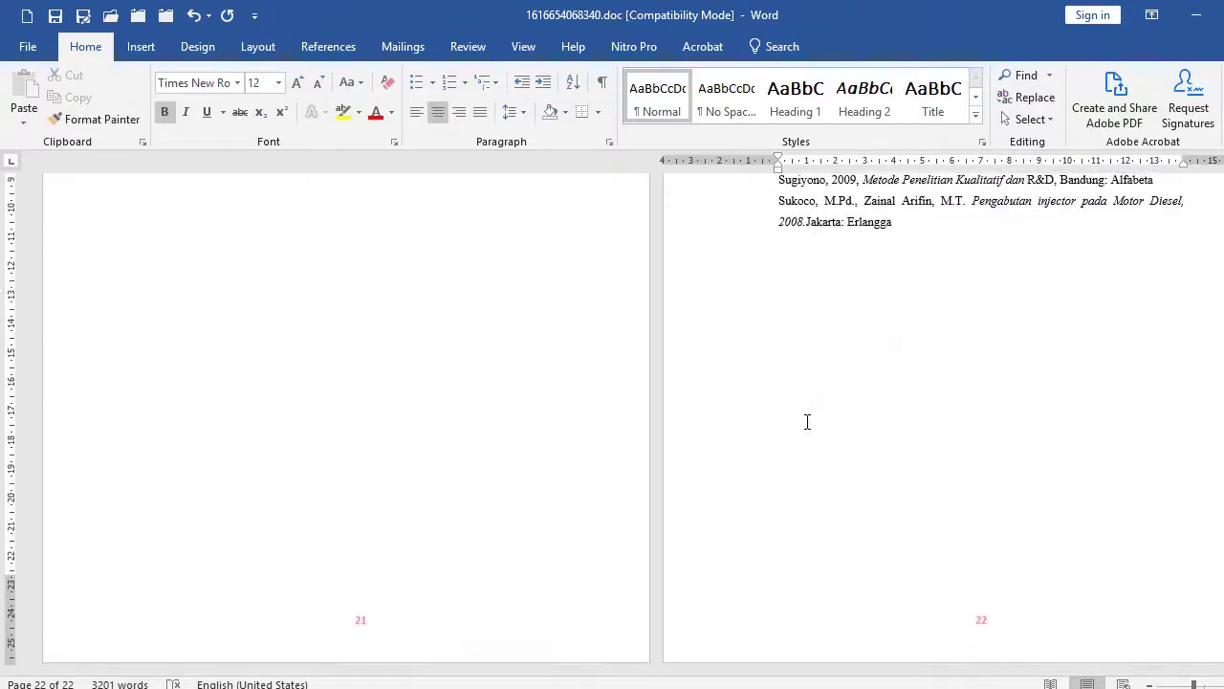
key("ctrl+Home")
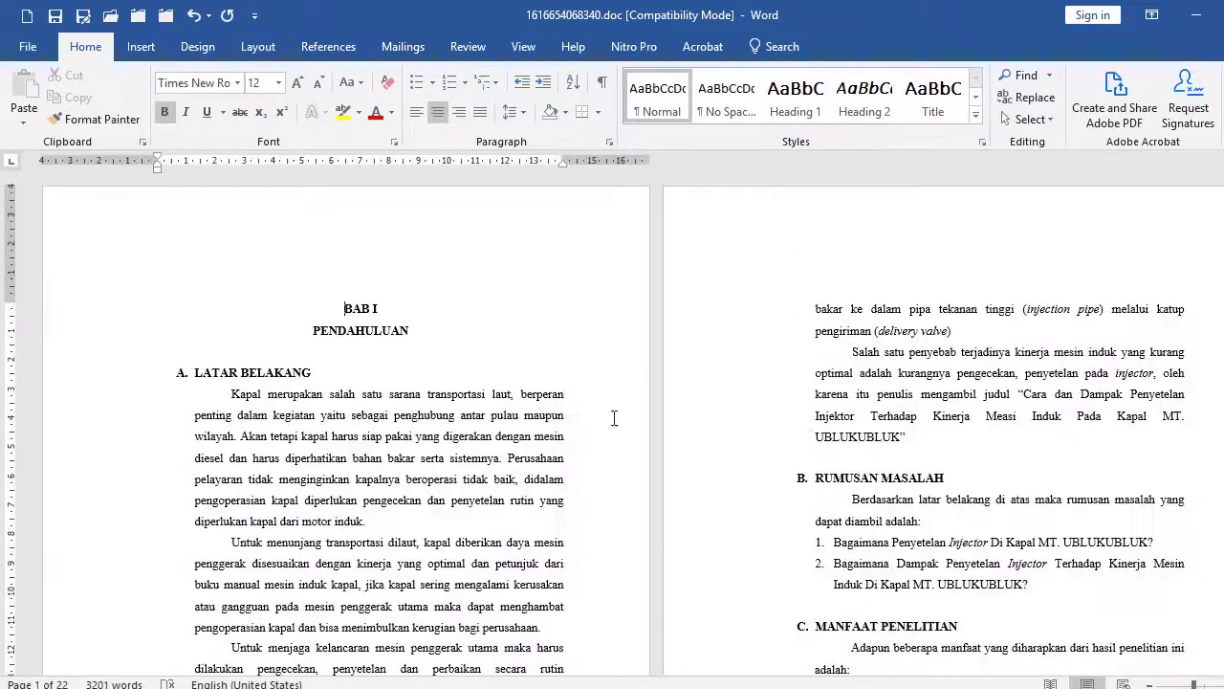
Delete the stray horizontal line under the Manfaat Praktis text on page 2.
scroll(656, 441, "down", 1)
scroll(656, 441, "down", 3, "ctrl")
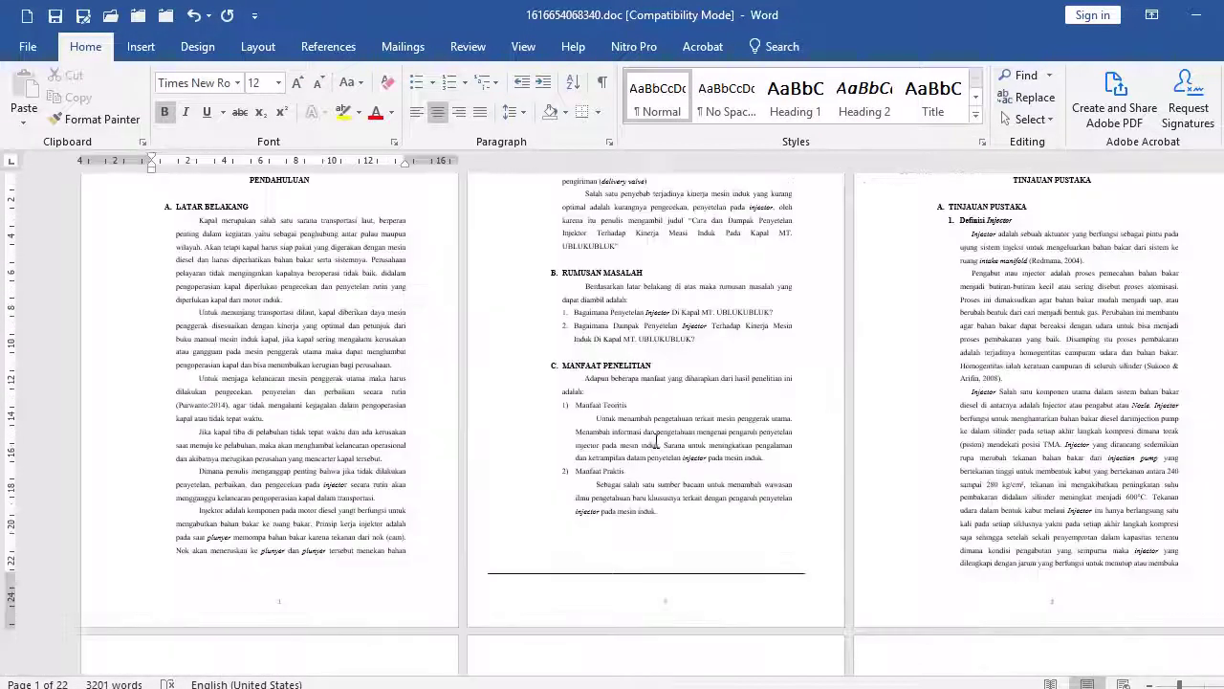
scroll(657, 441, "down", 3)
scroll(656, 441, "down", 1)
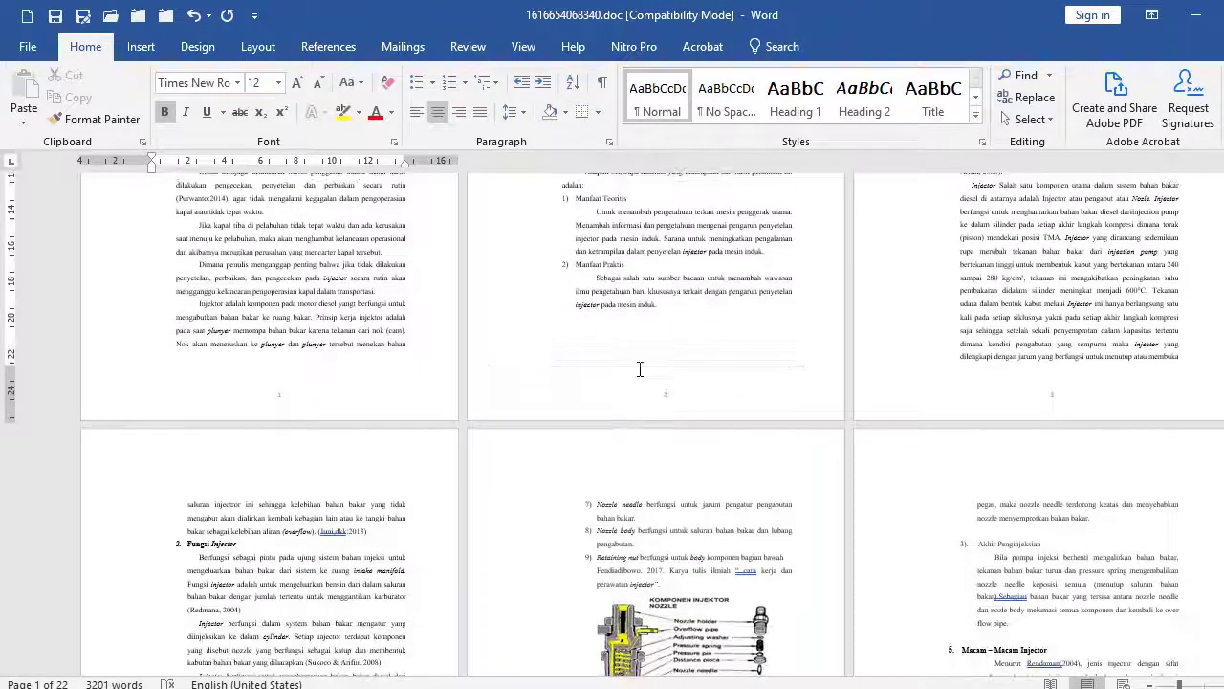
left_click(640, 366)
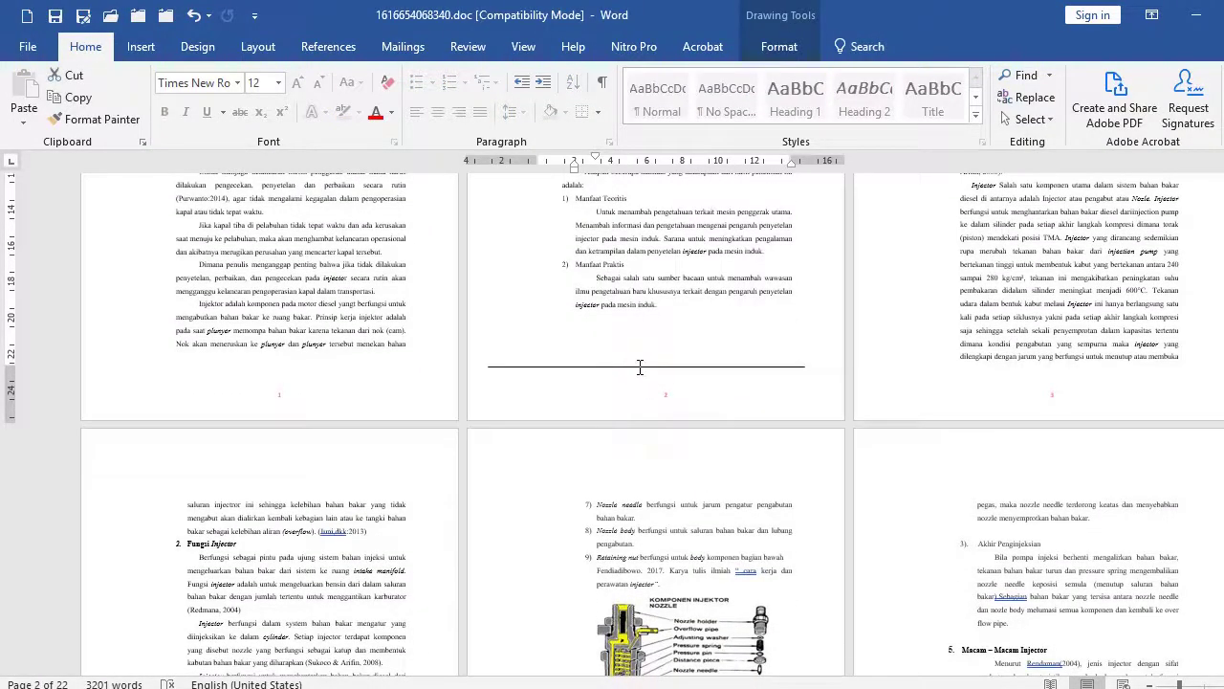
key("Delete")
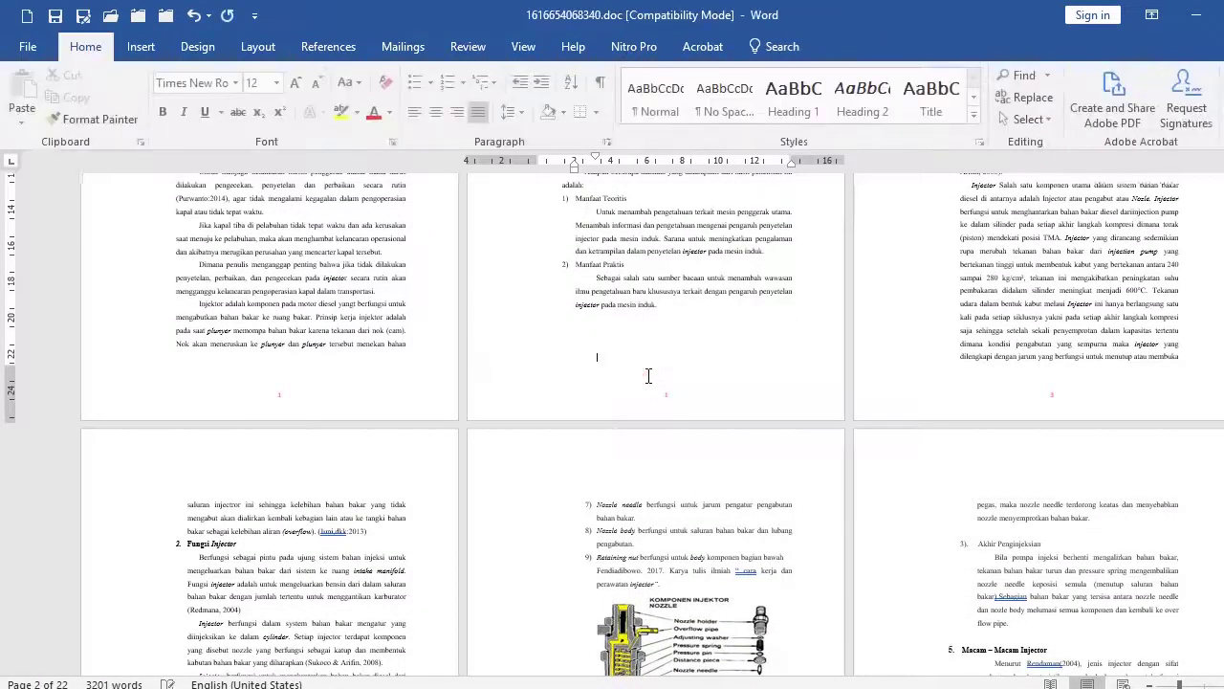
Select the injector leak-inspection picture and open its Picture Tools Format options.
scroll(639, 391, "down", 1)
scroll(639, 391, "down", 2)
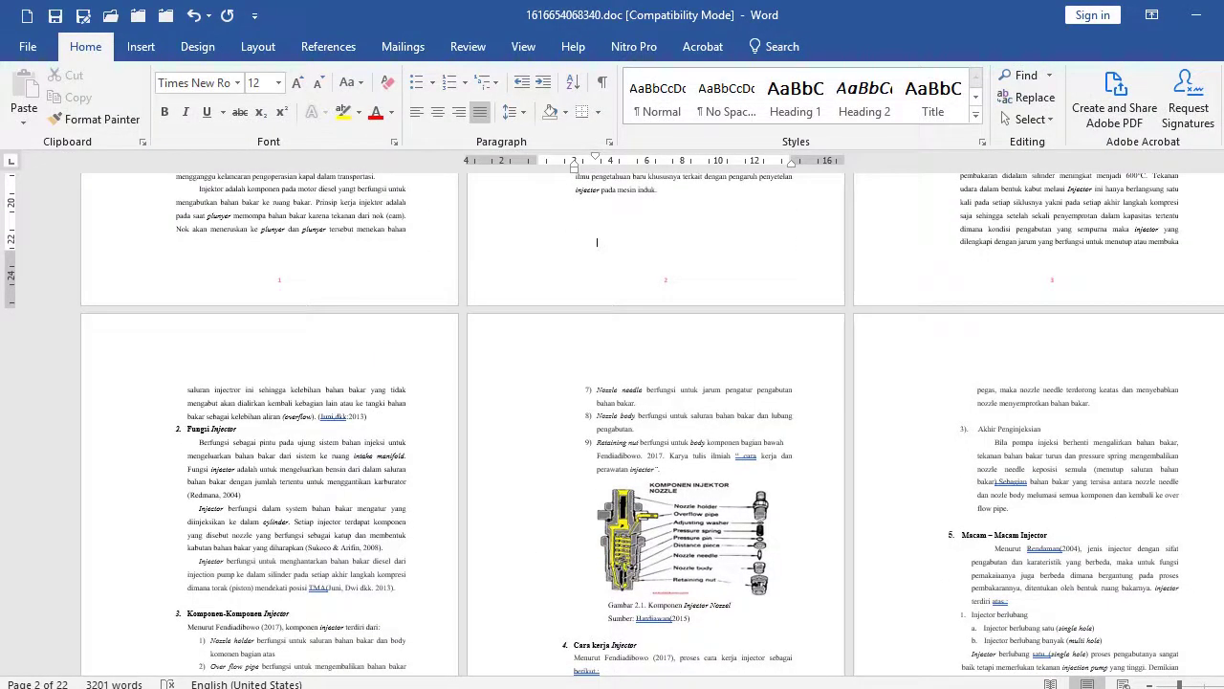
scroll(771, 494, "down", 12)
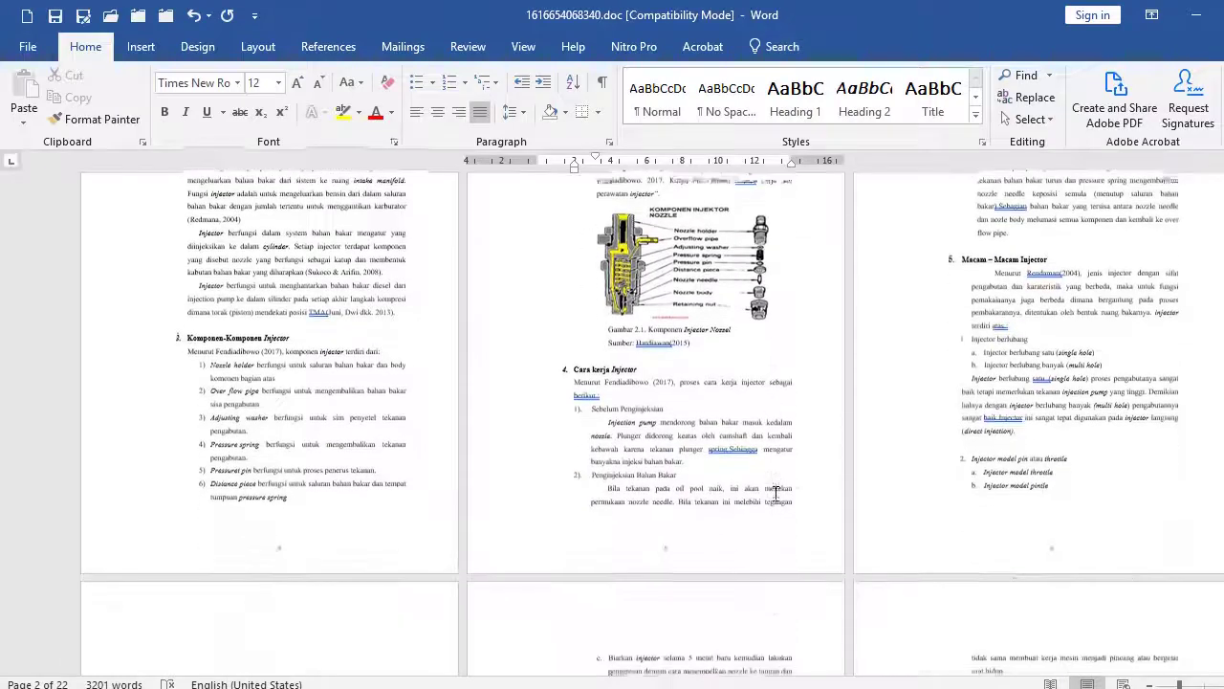
scroll(776, 493, "down", 2)
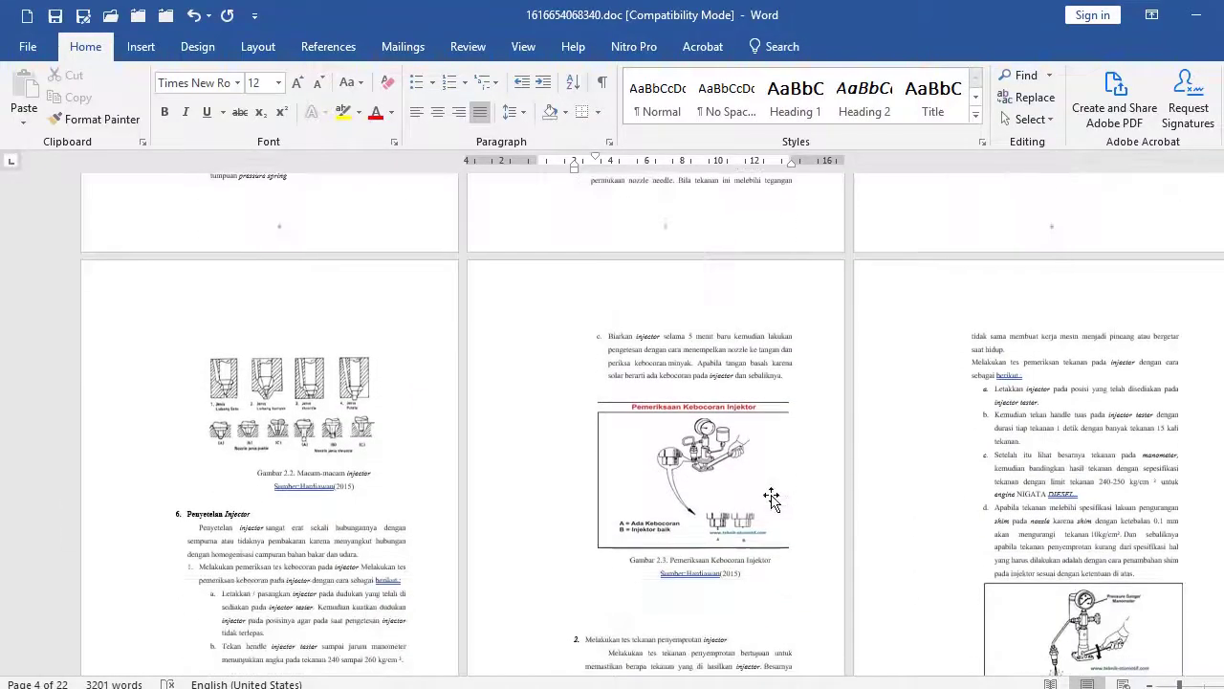
left_click(776, 494)
double_click(734, 471)
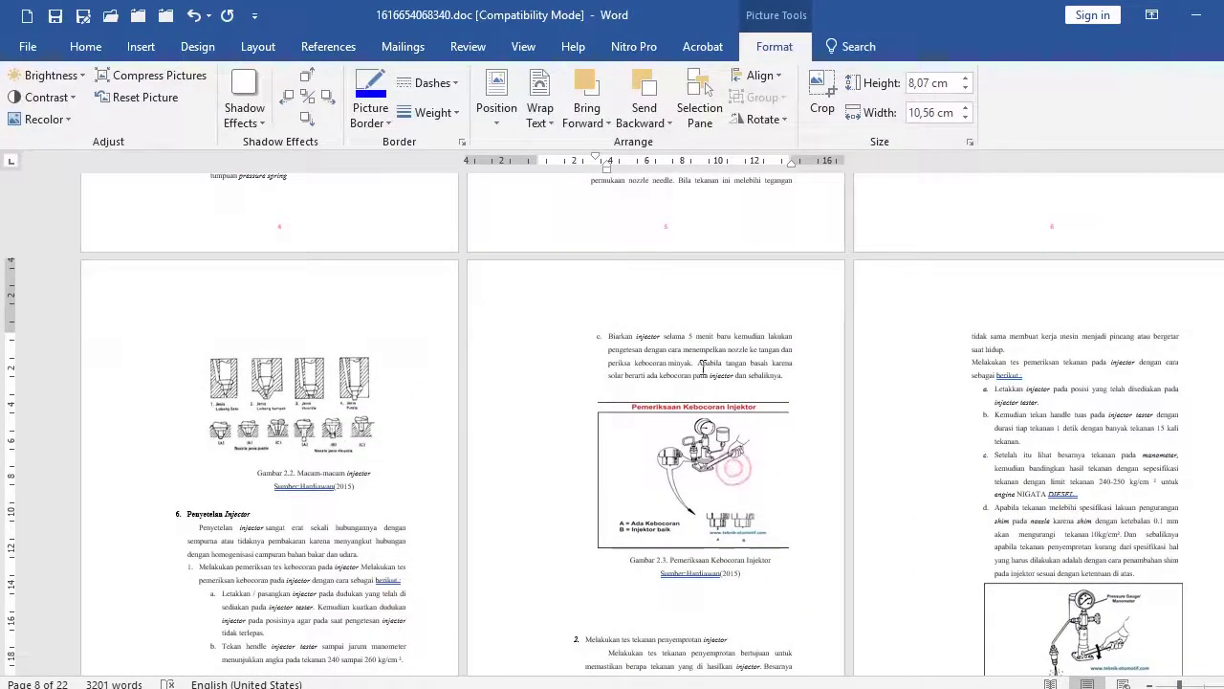